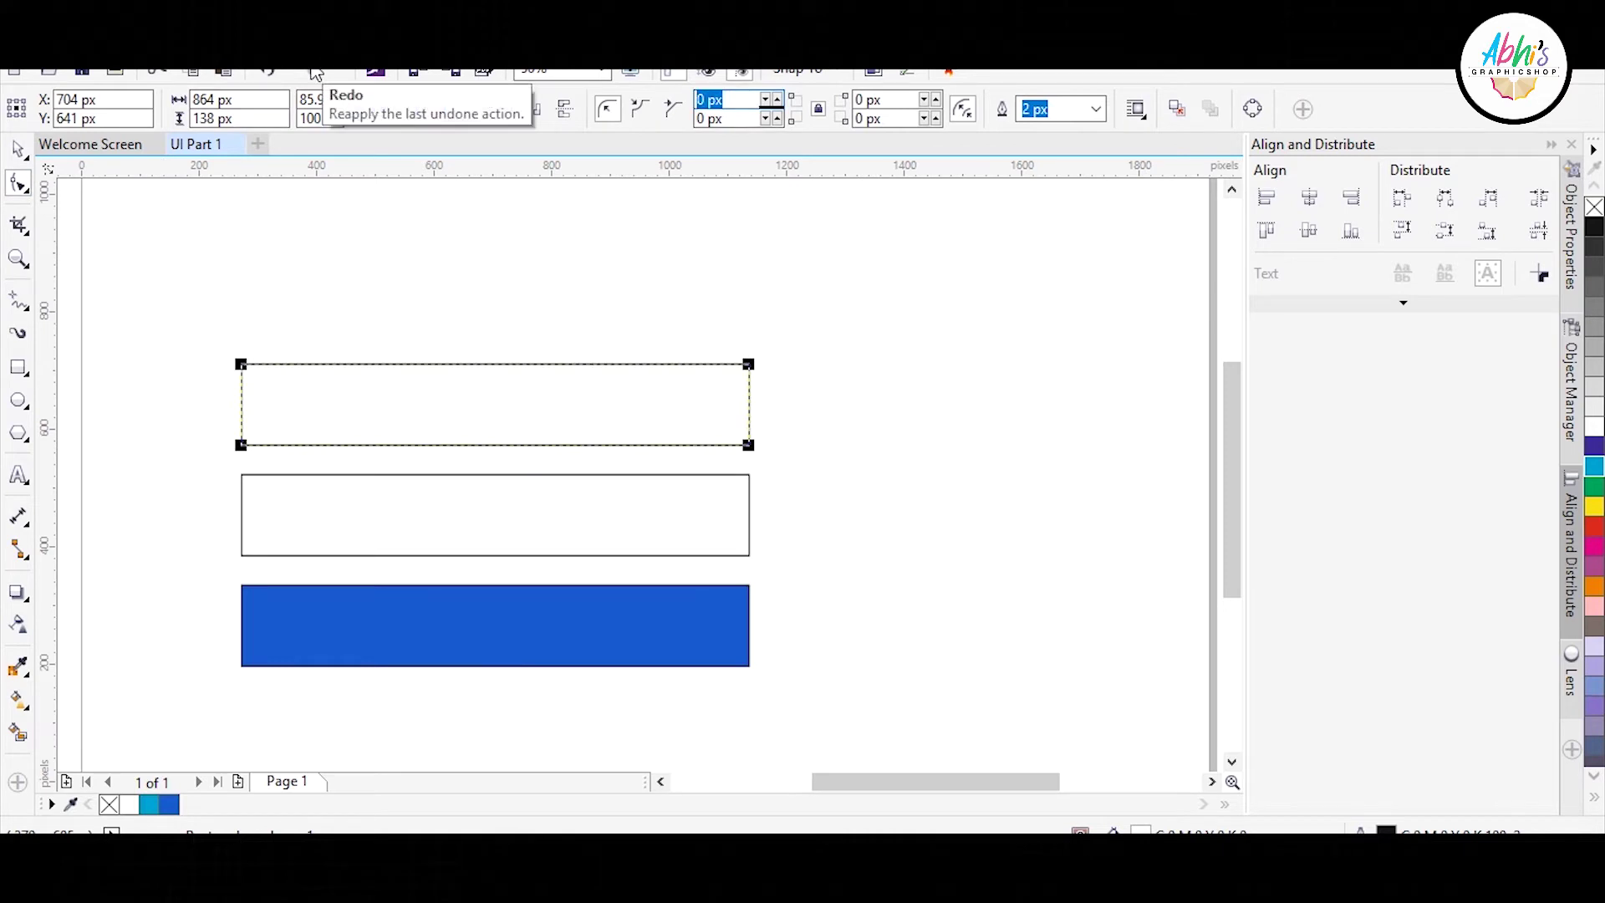
- Round all corners of the top and middle white rectangles to a 10 px radius
click(311, 71)
click(444, 474)
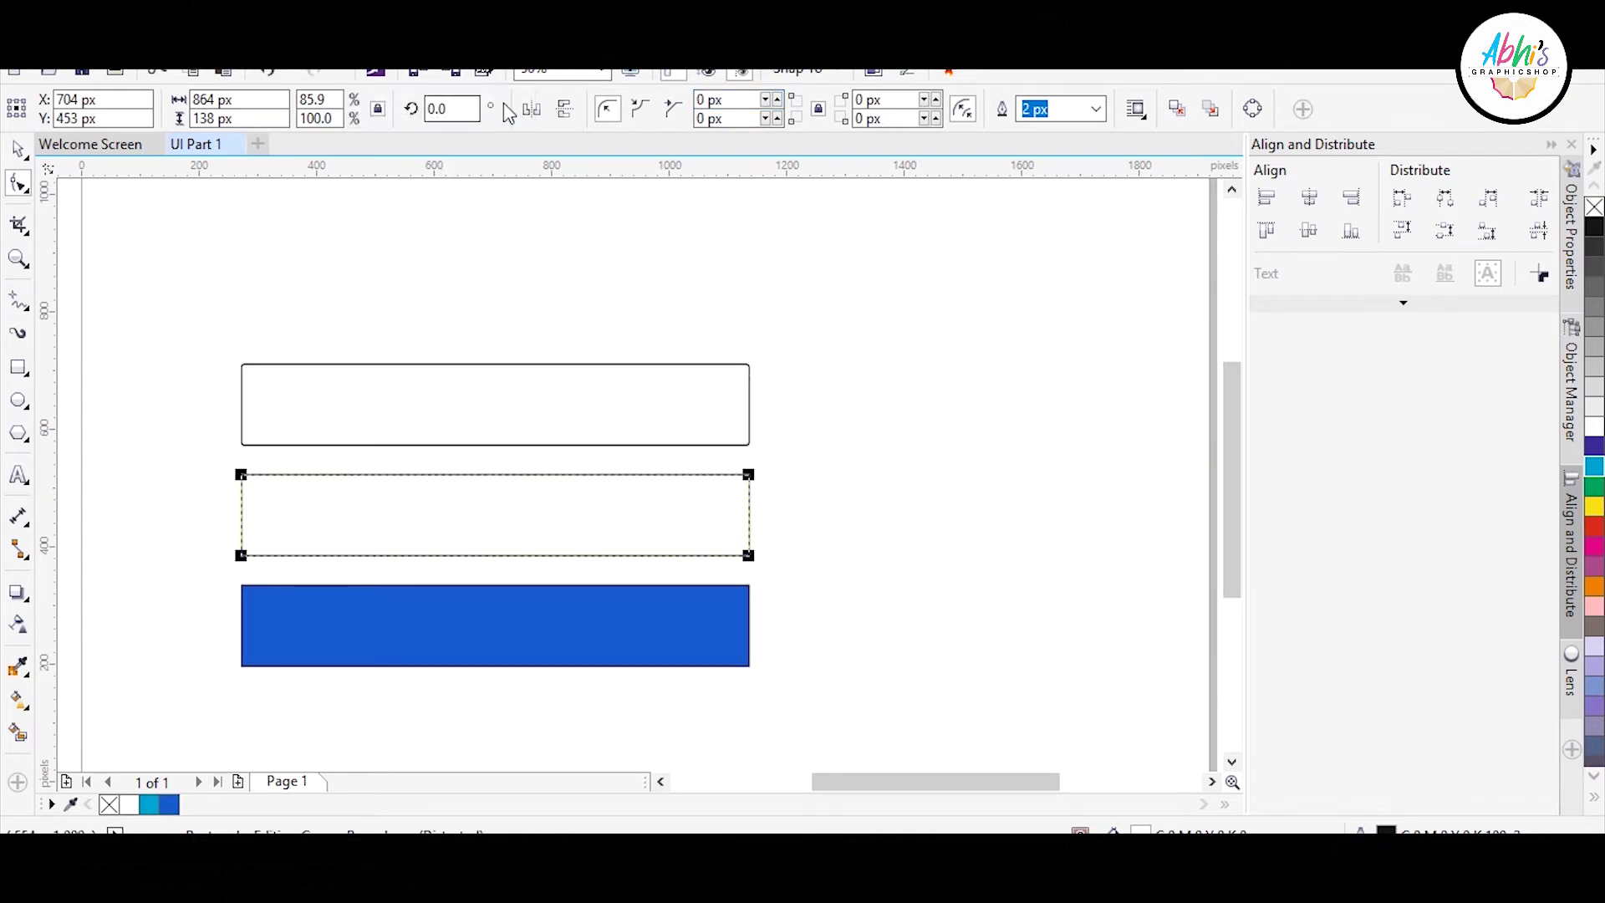
click(735, 100)
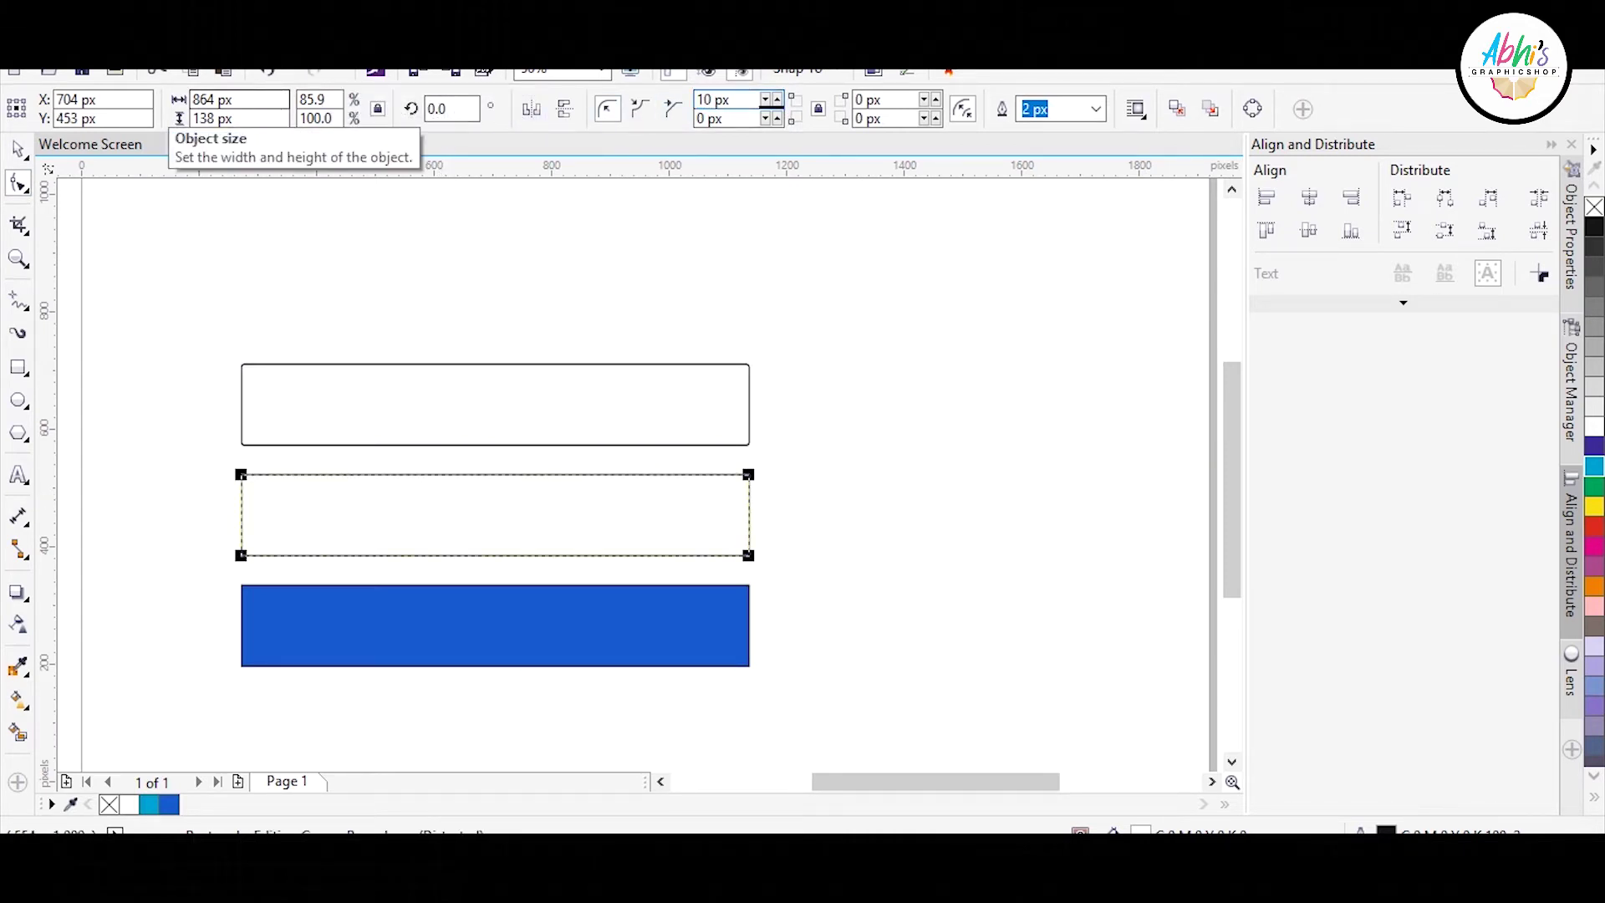
key(Return)
click(648, 386)
click(719, 99)
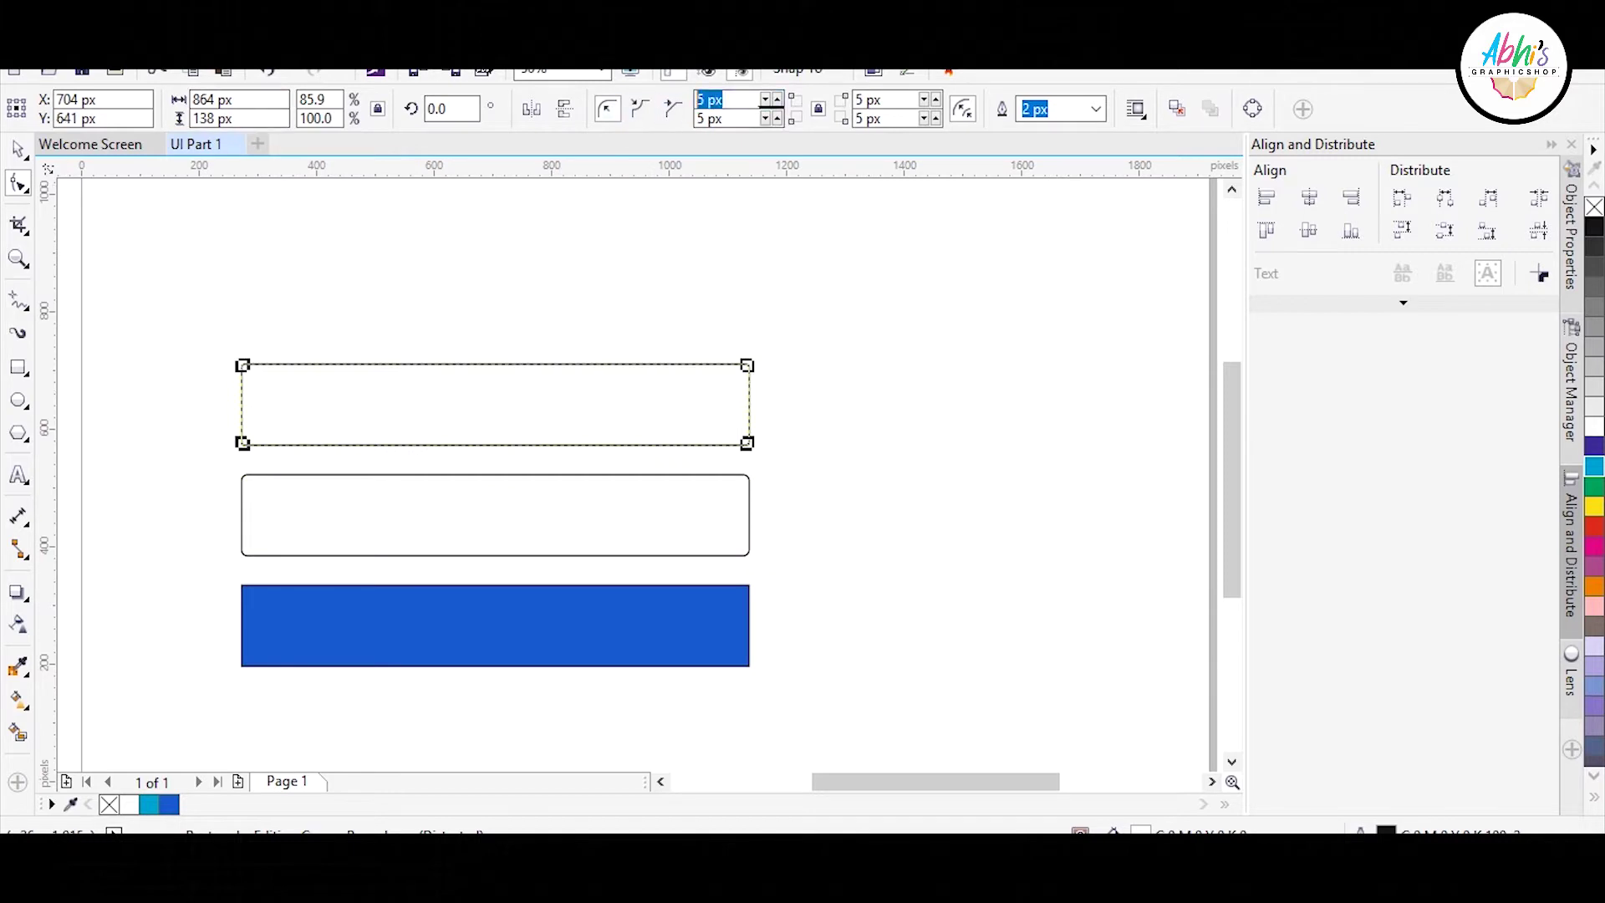
text(10)
key(Return)
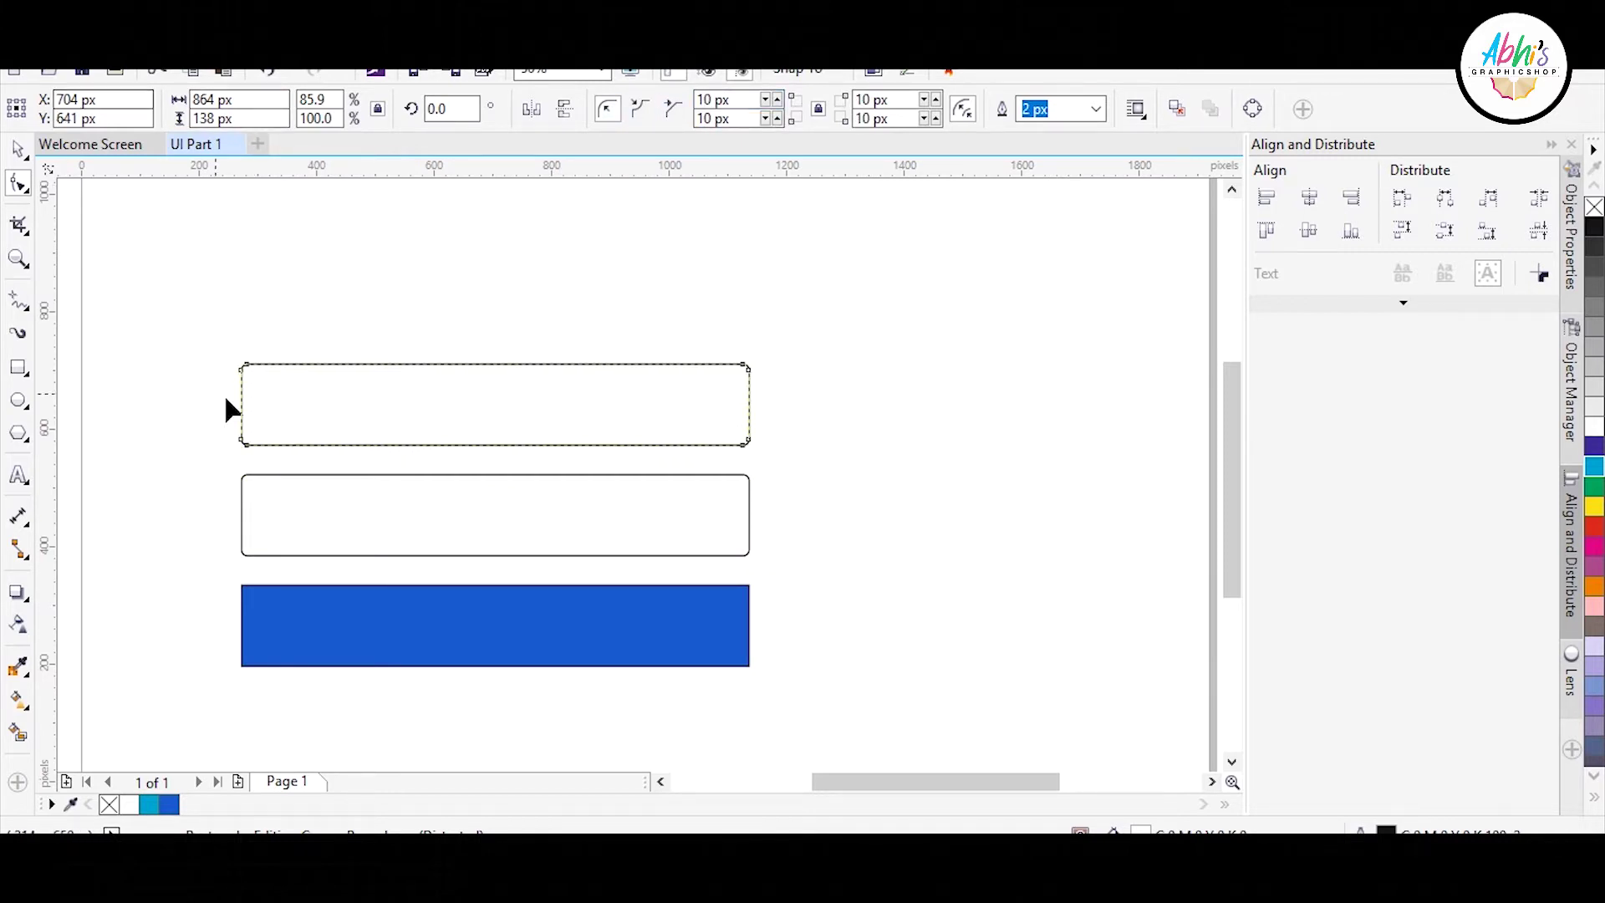
- Round all corners of the blue rectangle to a 5 px radius
click(395, 619)
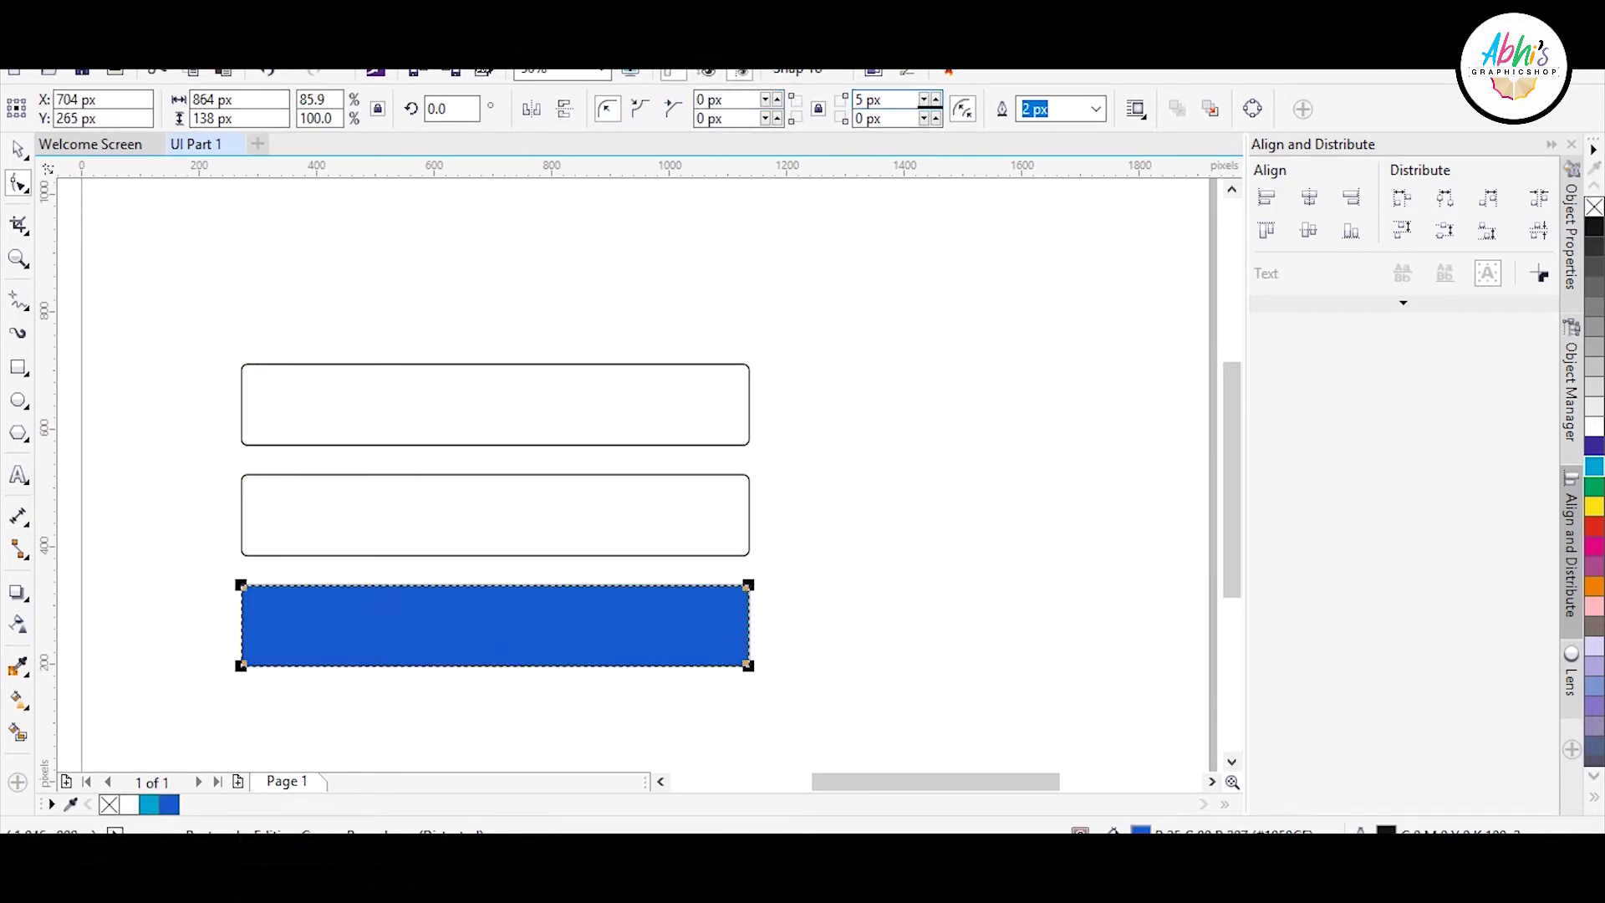
click(18, 148)
click(400, 249)
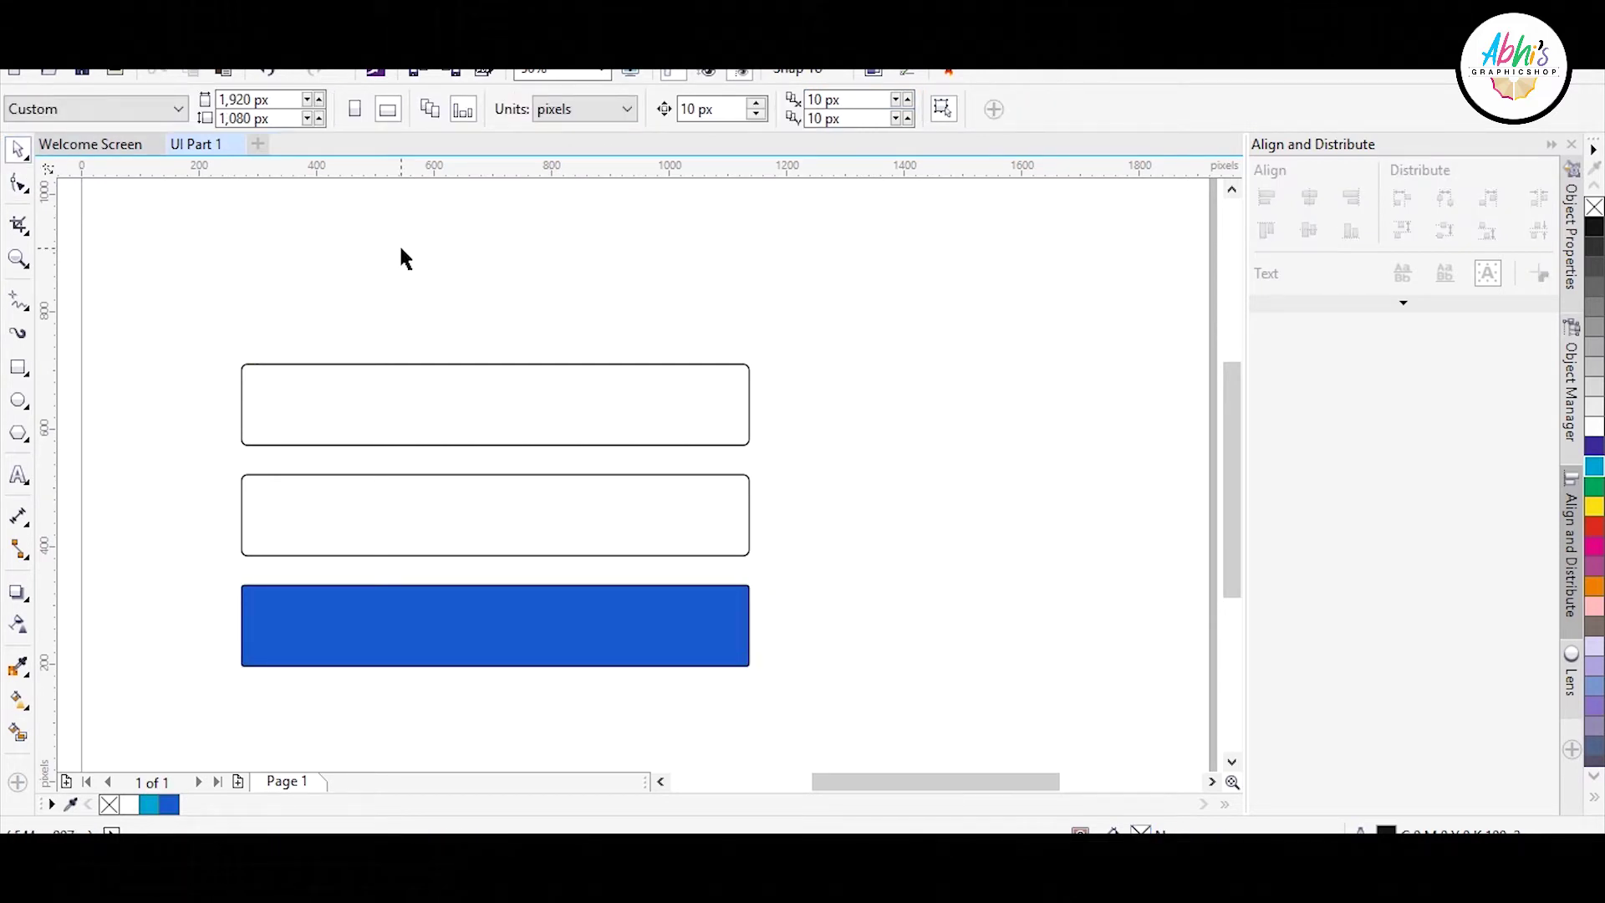
- Draw a small rectangle about 74 × 78 px above the top white rectangle, near its left end
click(18, 368)
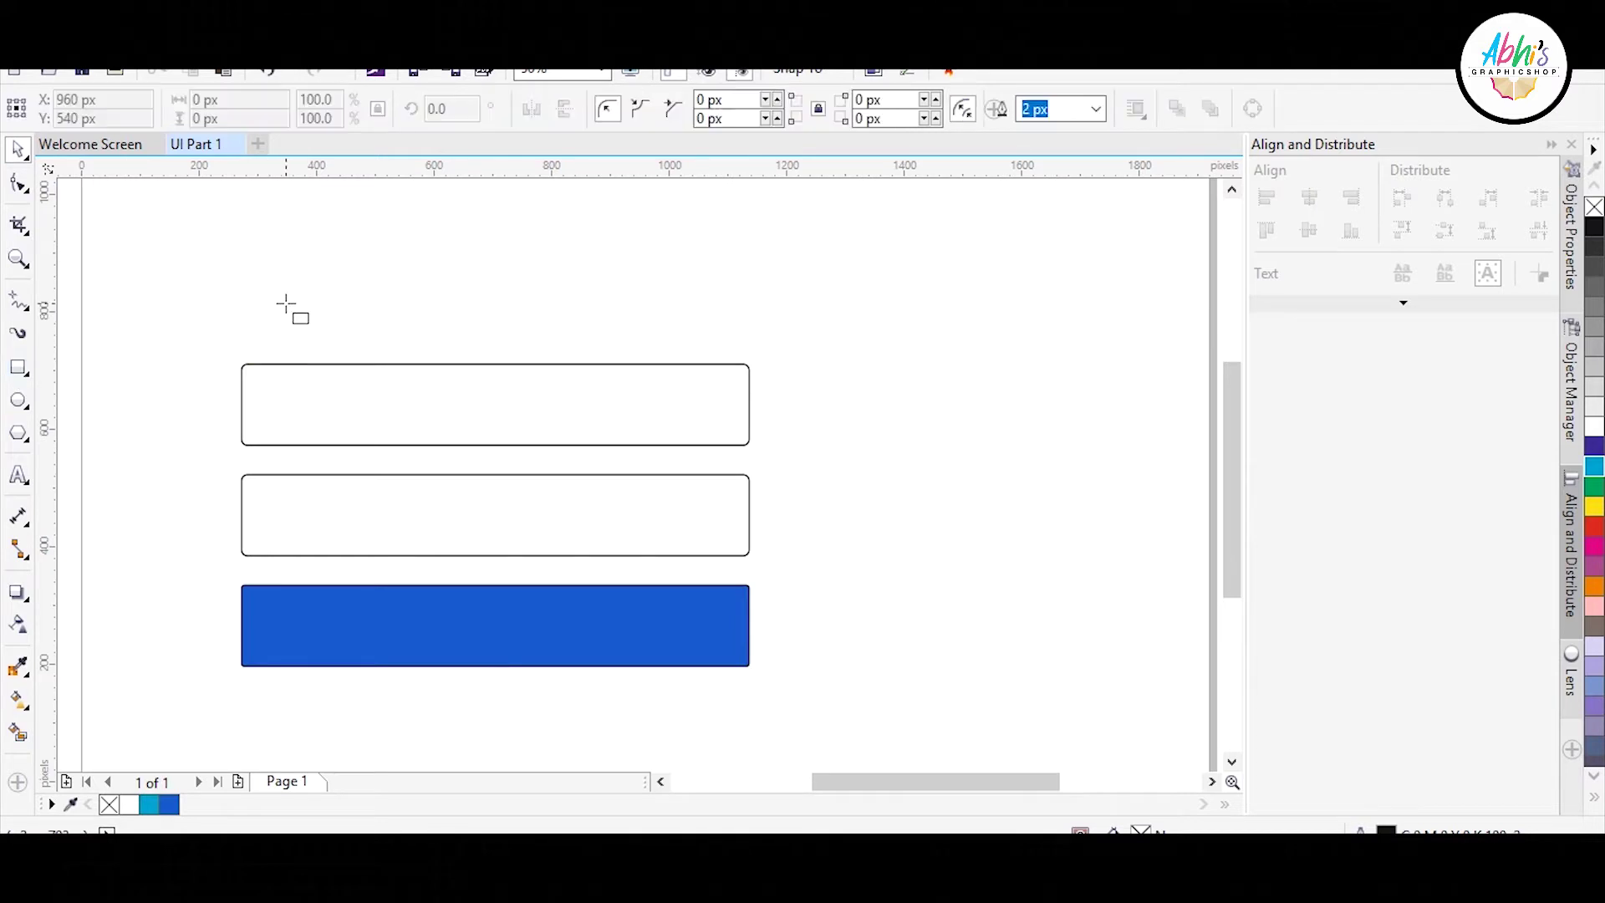
drag(286, 305, 330, 350)
scroll(275, 286, up, 2)
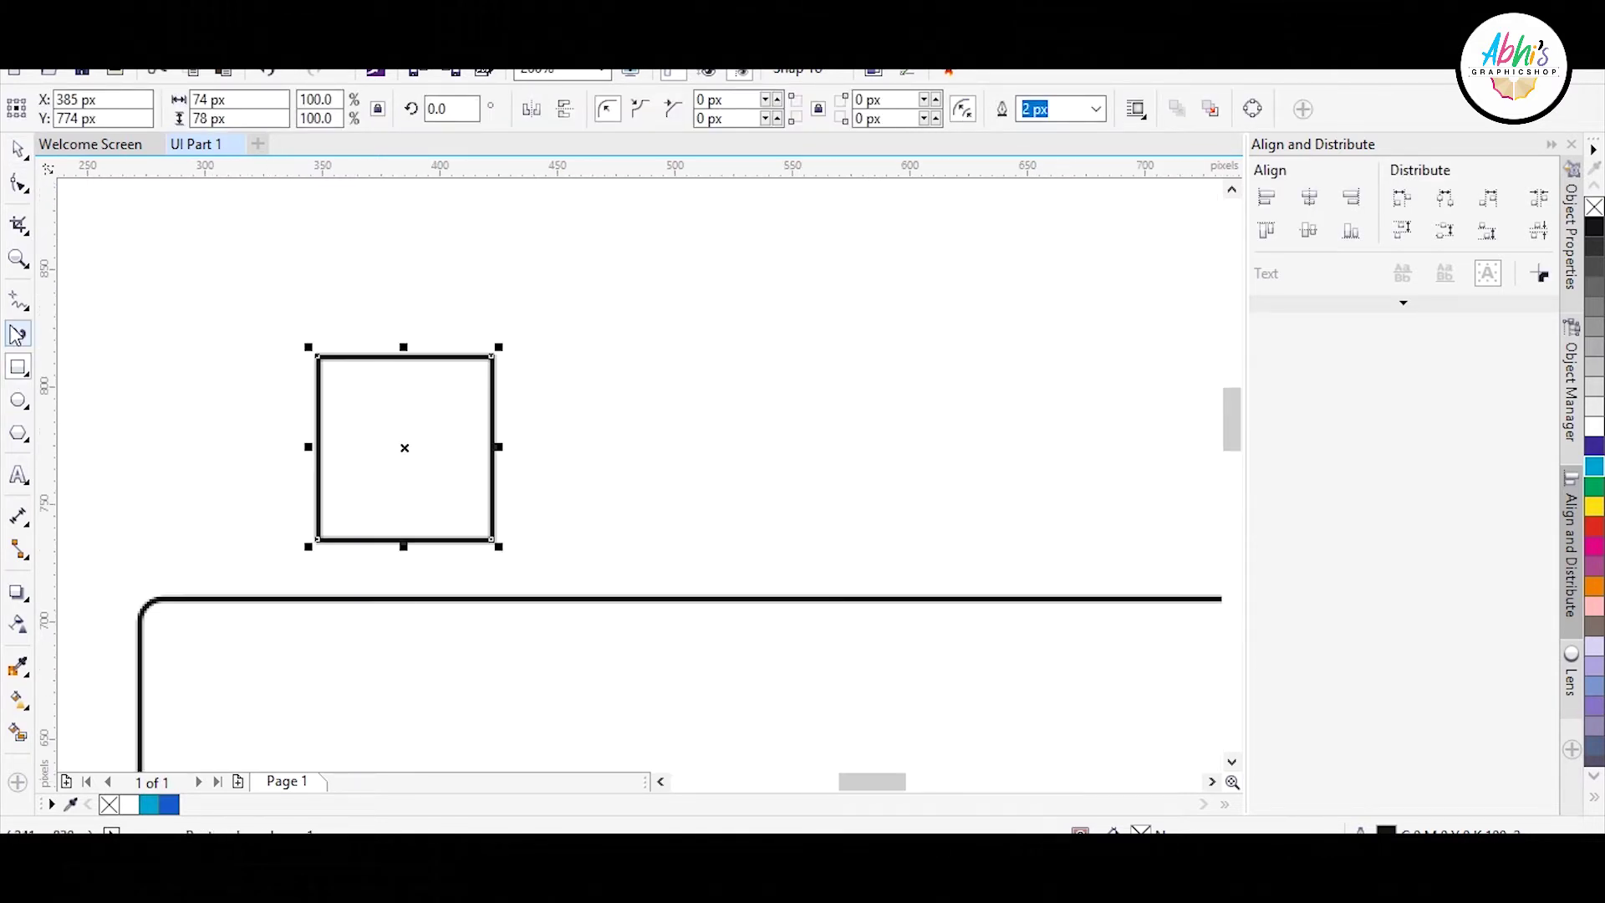
- Switch the document's view mode to Enhanced
key(i)
click(102, 40)
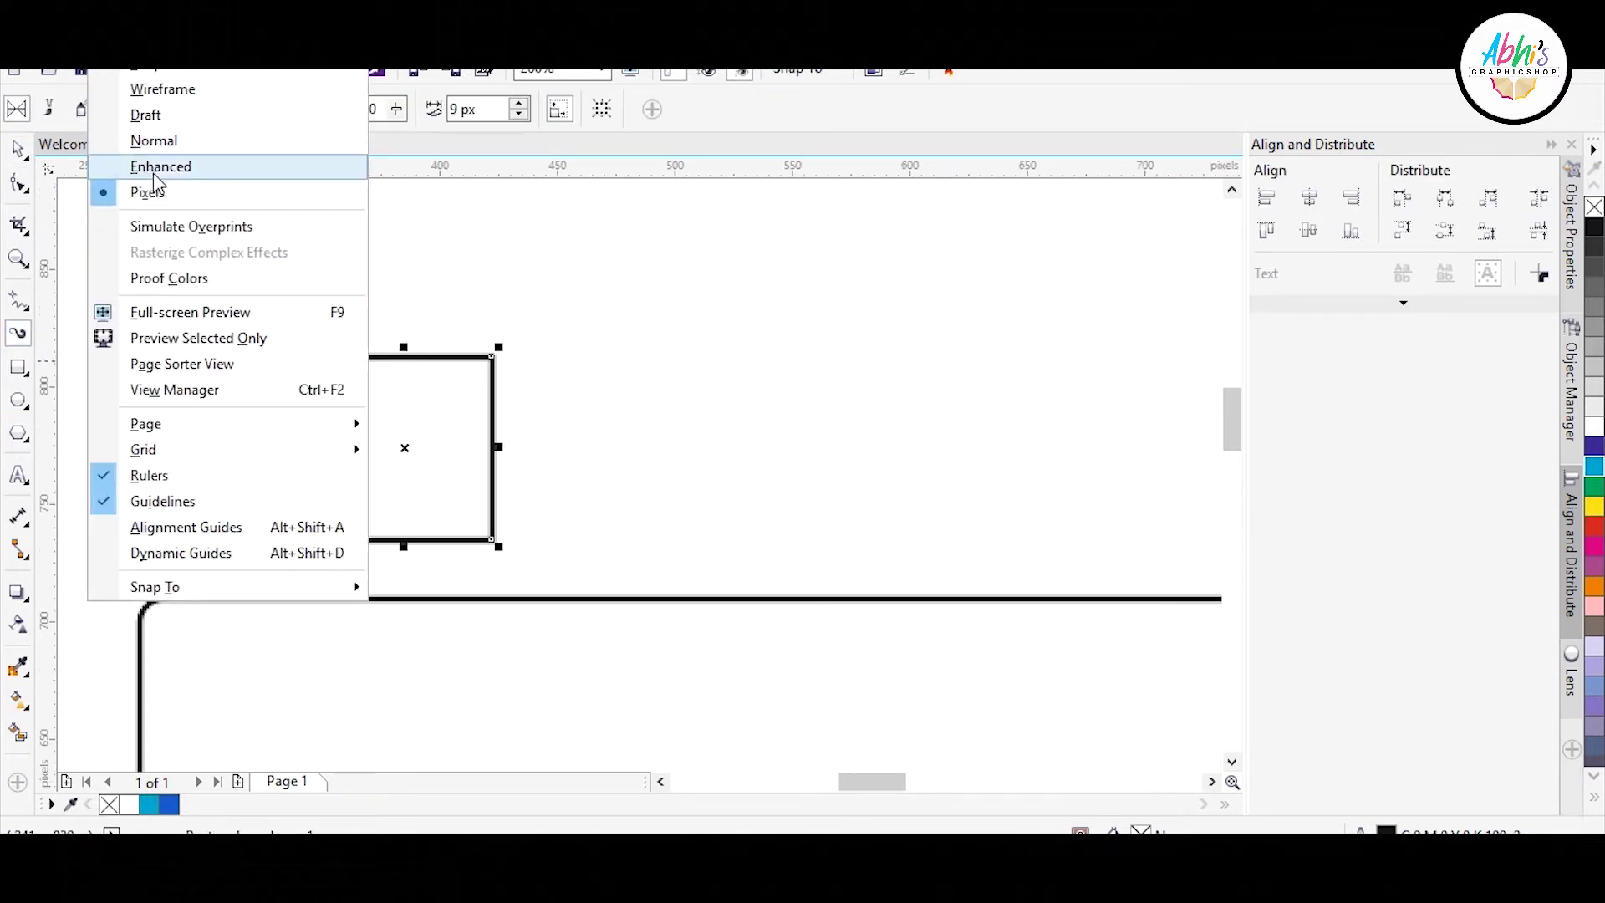
click(149, 168)
- Round the two upper corners of the small rectangle to about 37 px so its top forms a semicircle
click(18, 184)
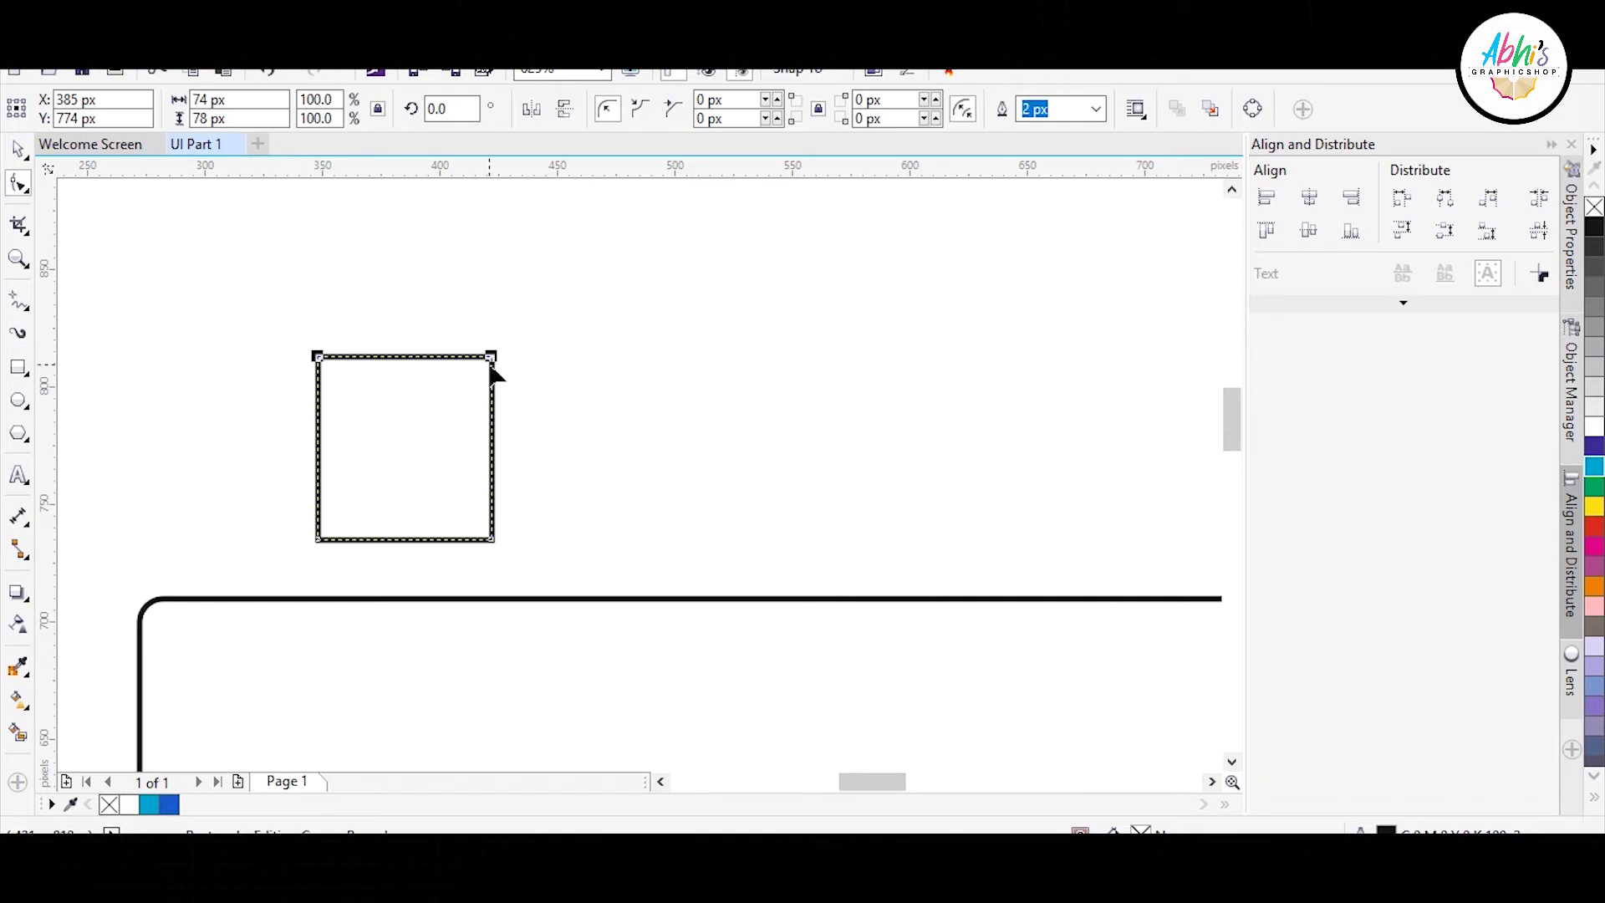
drag(490, 366, 505, 509)
key(ctrl+z)
drag(317, 358, 532, 514)
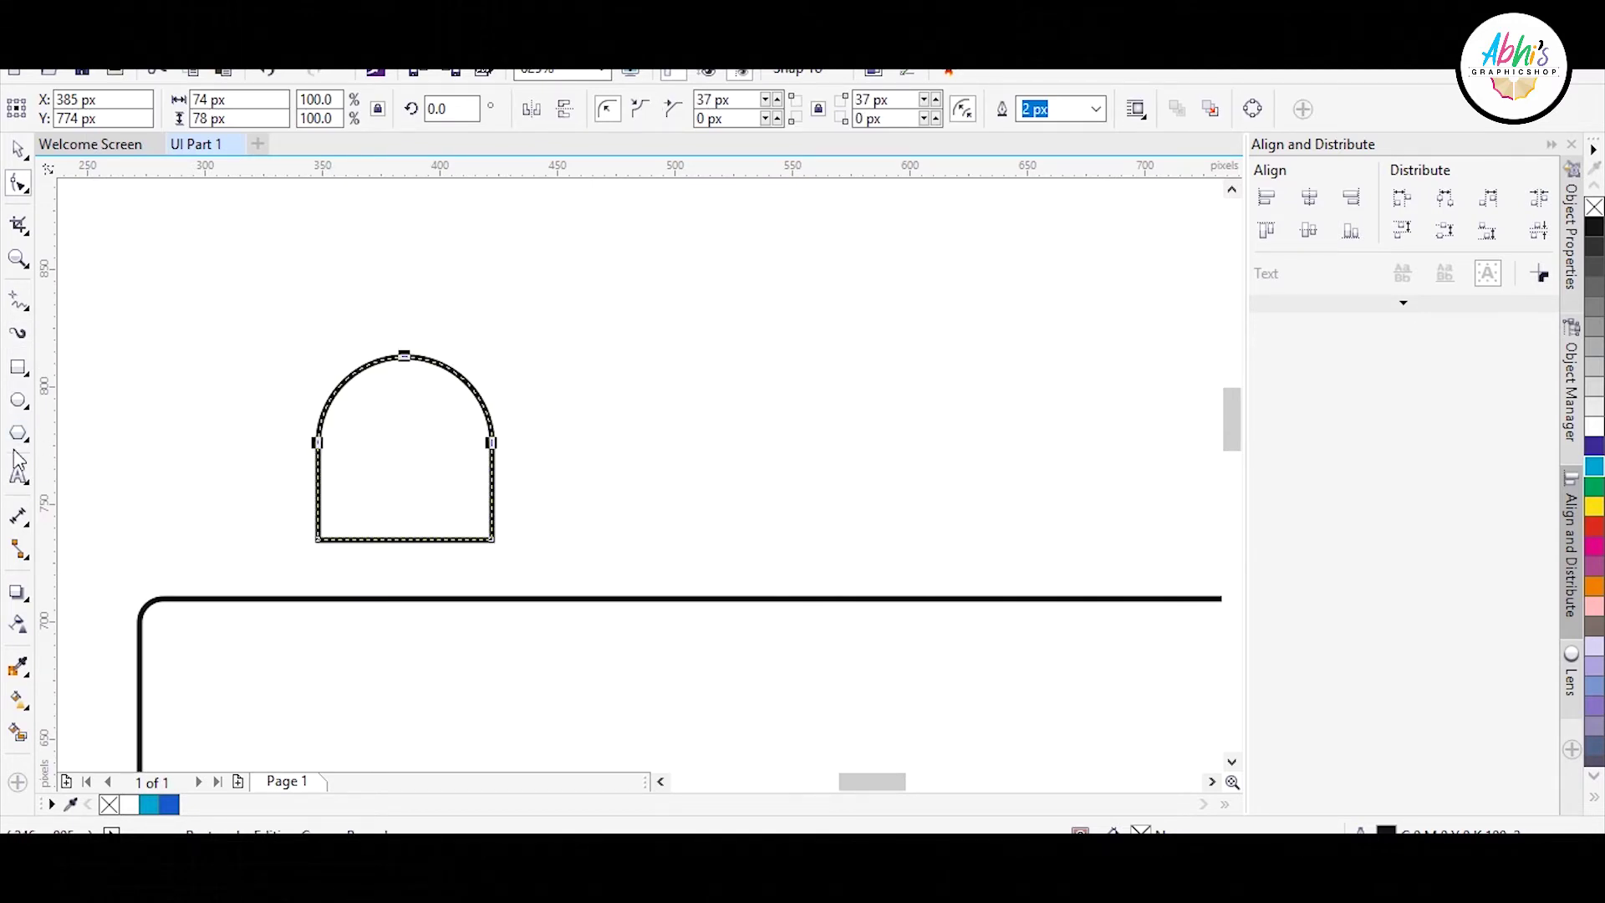
- Draw a circle about 43 px in diameter just above the round-topped body shape
click(19, 399)
click(355, 286)
drag(372, 262, 473, 361)
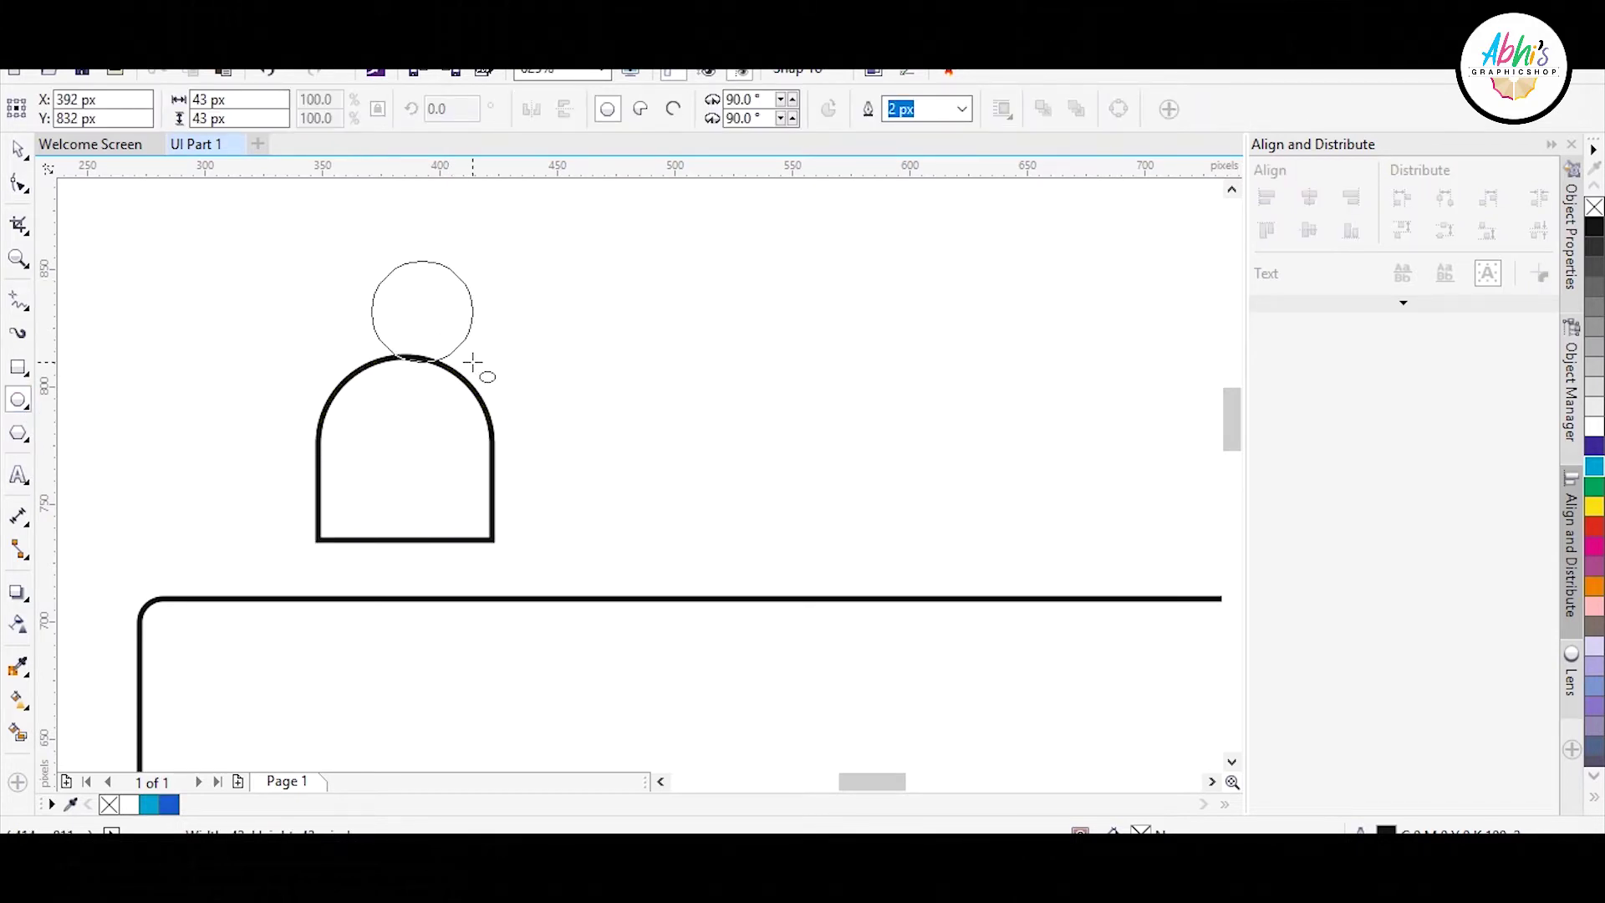
- Center the circle horizontally on the body shape and place it directly on top as the head
key(space)
shift+click(480, 465)
key(c)
key(t)
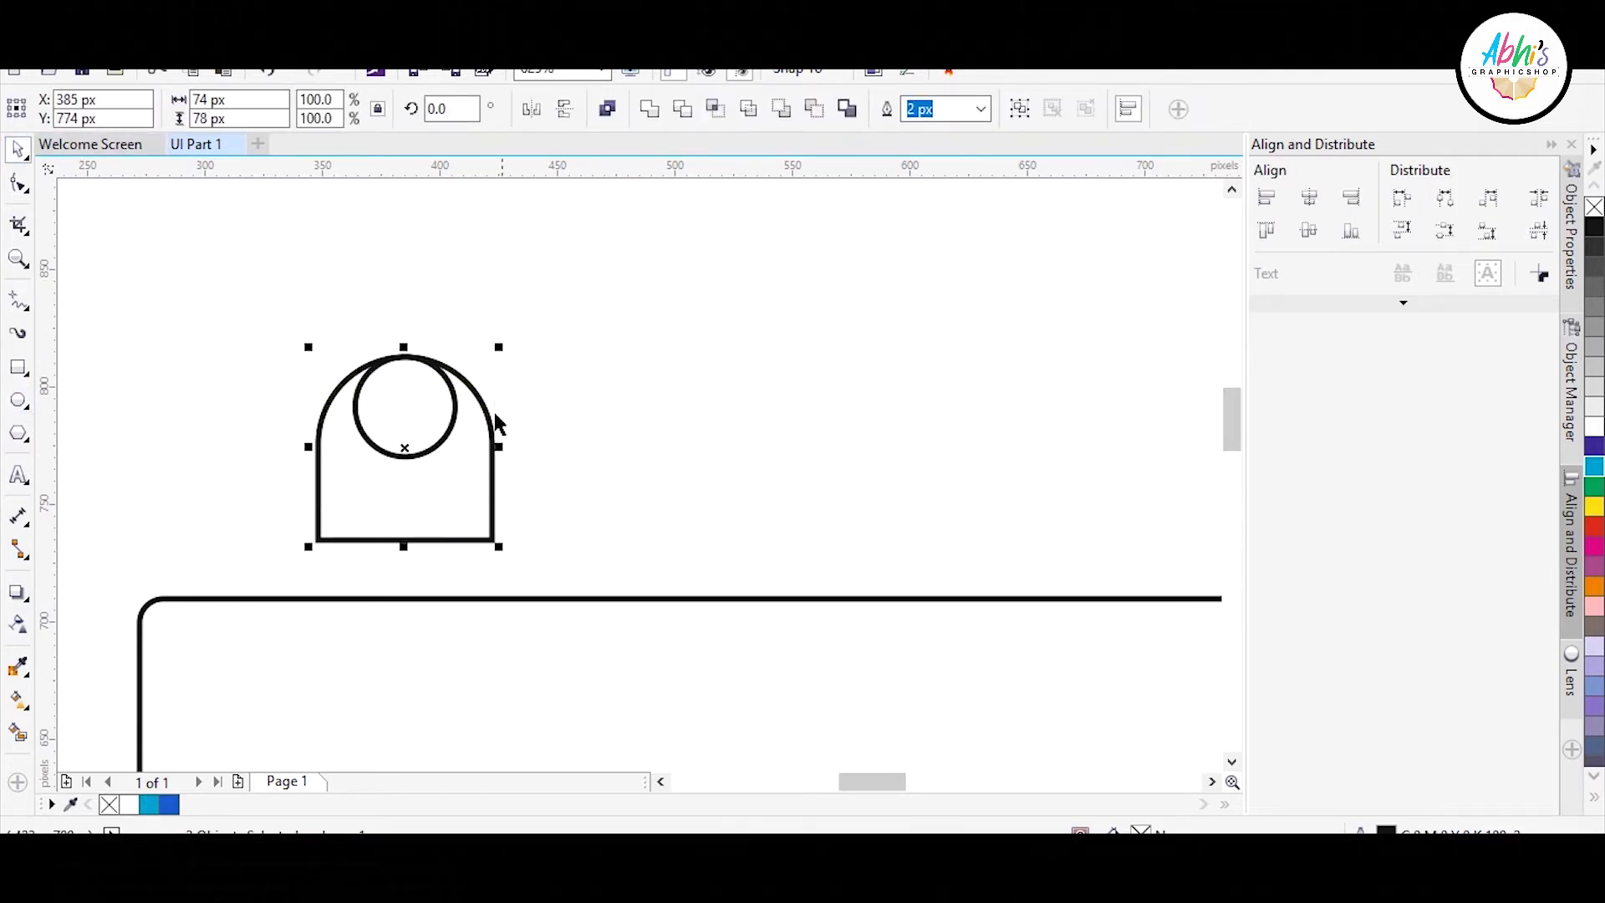
click(412, 454)
drag(412, 454, 427, 332)
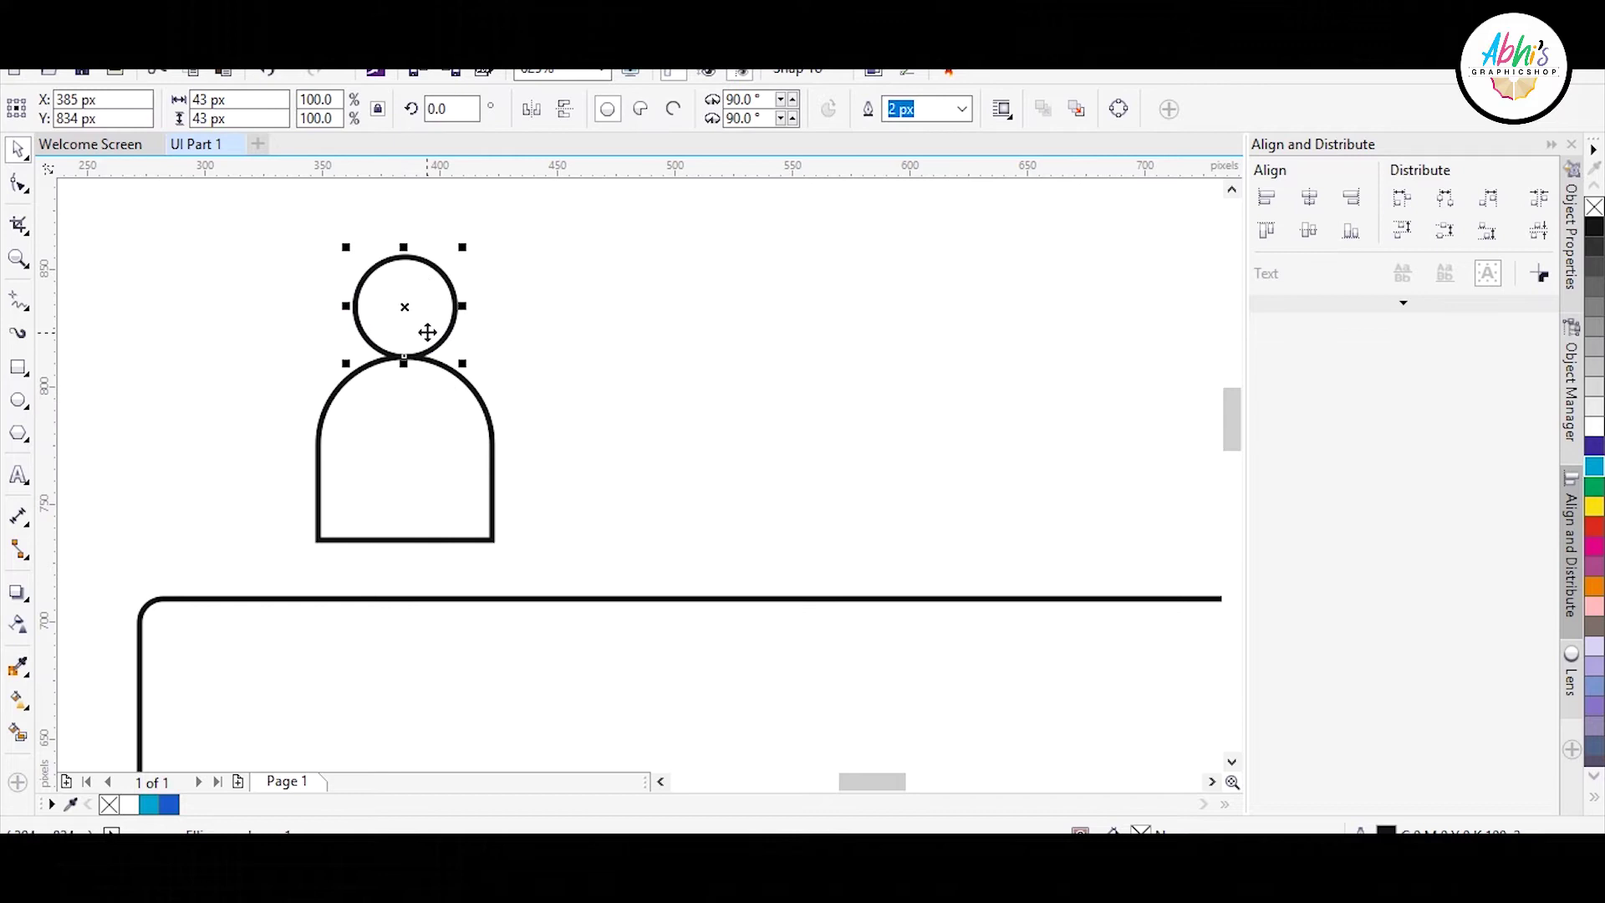
shift+click(399, 446)
click(623, 413)
click(404, 542)
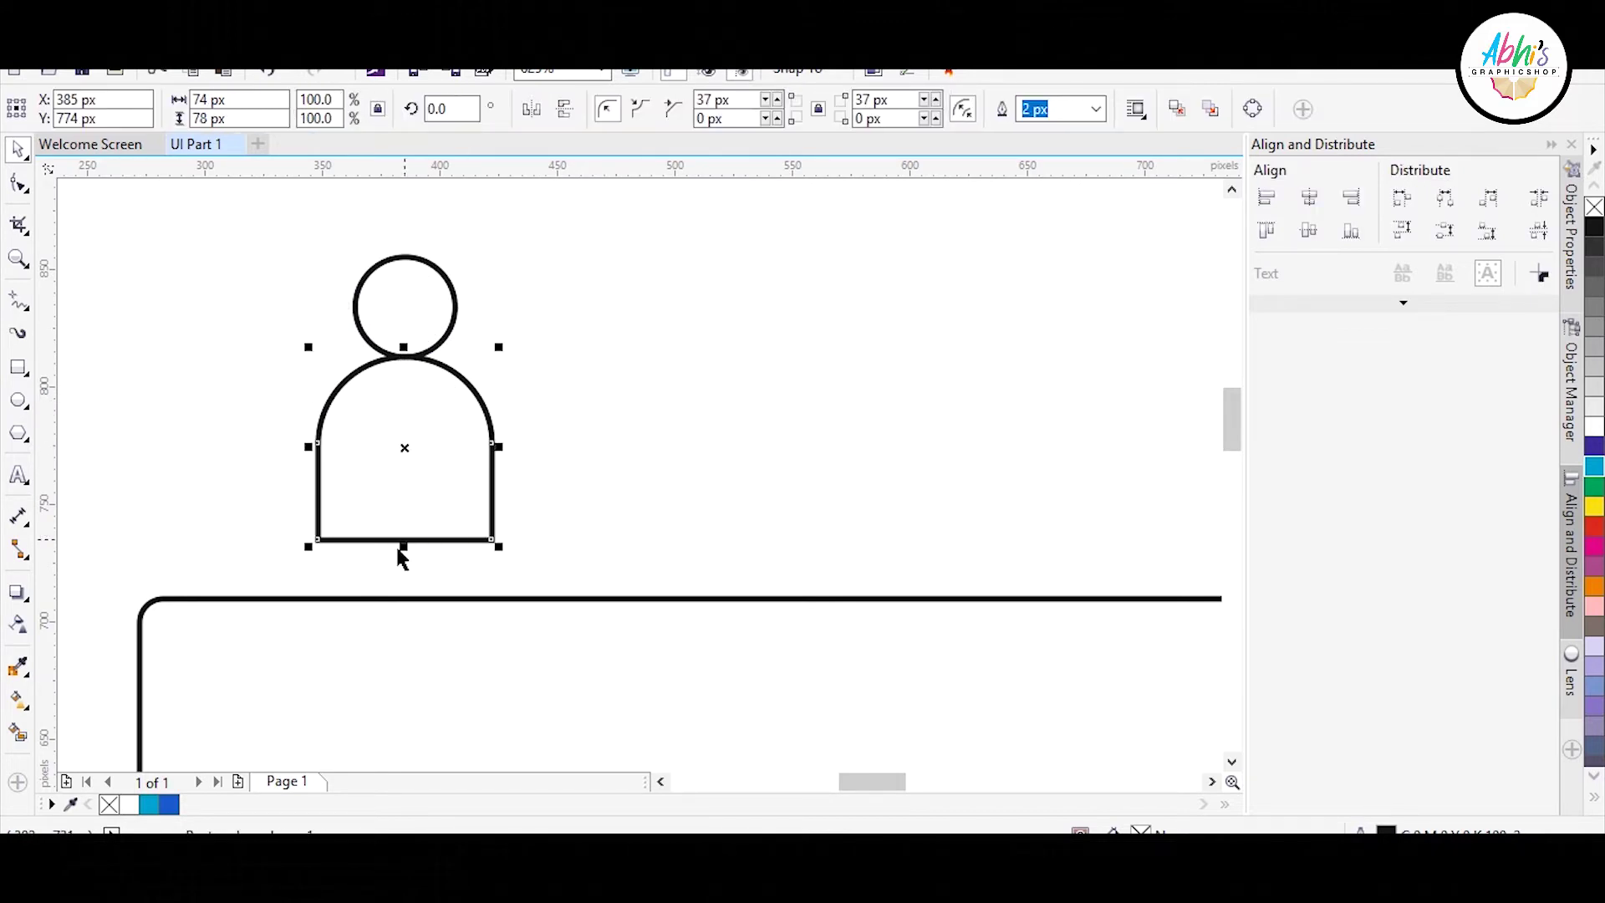
drag(403, 545, 436, 511)
key(ctrl+z)
- Convert the body shape to curves and raise its bottom nodes, shortening it to about 58 px high
click(17, 184)
right_click(343, 550)
click(401, 317)
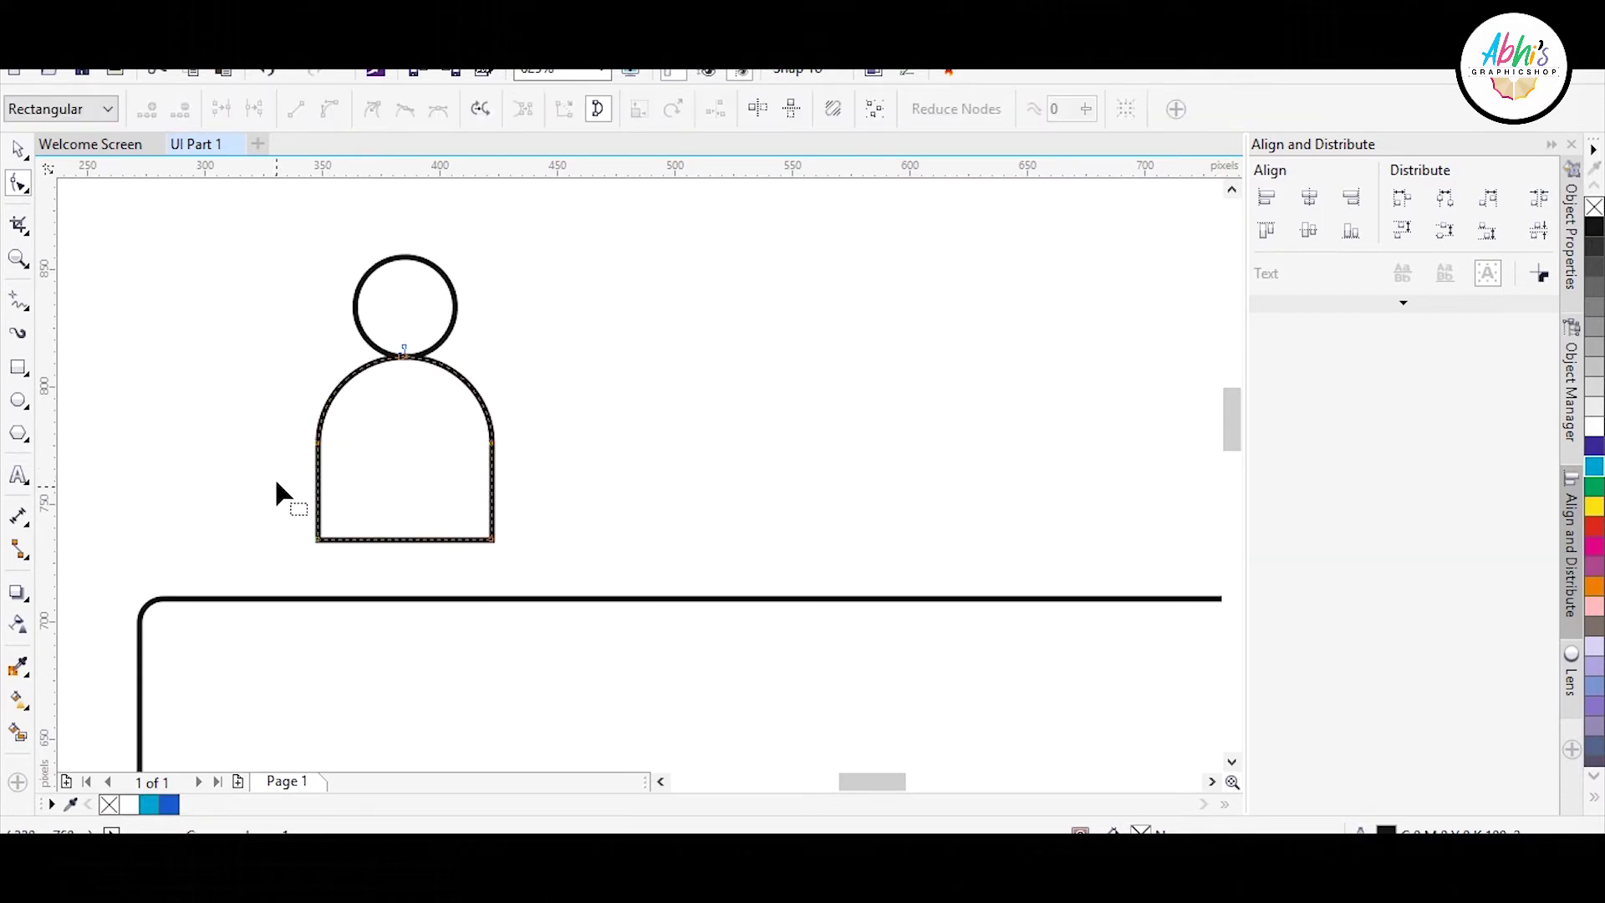
key(Up)
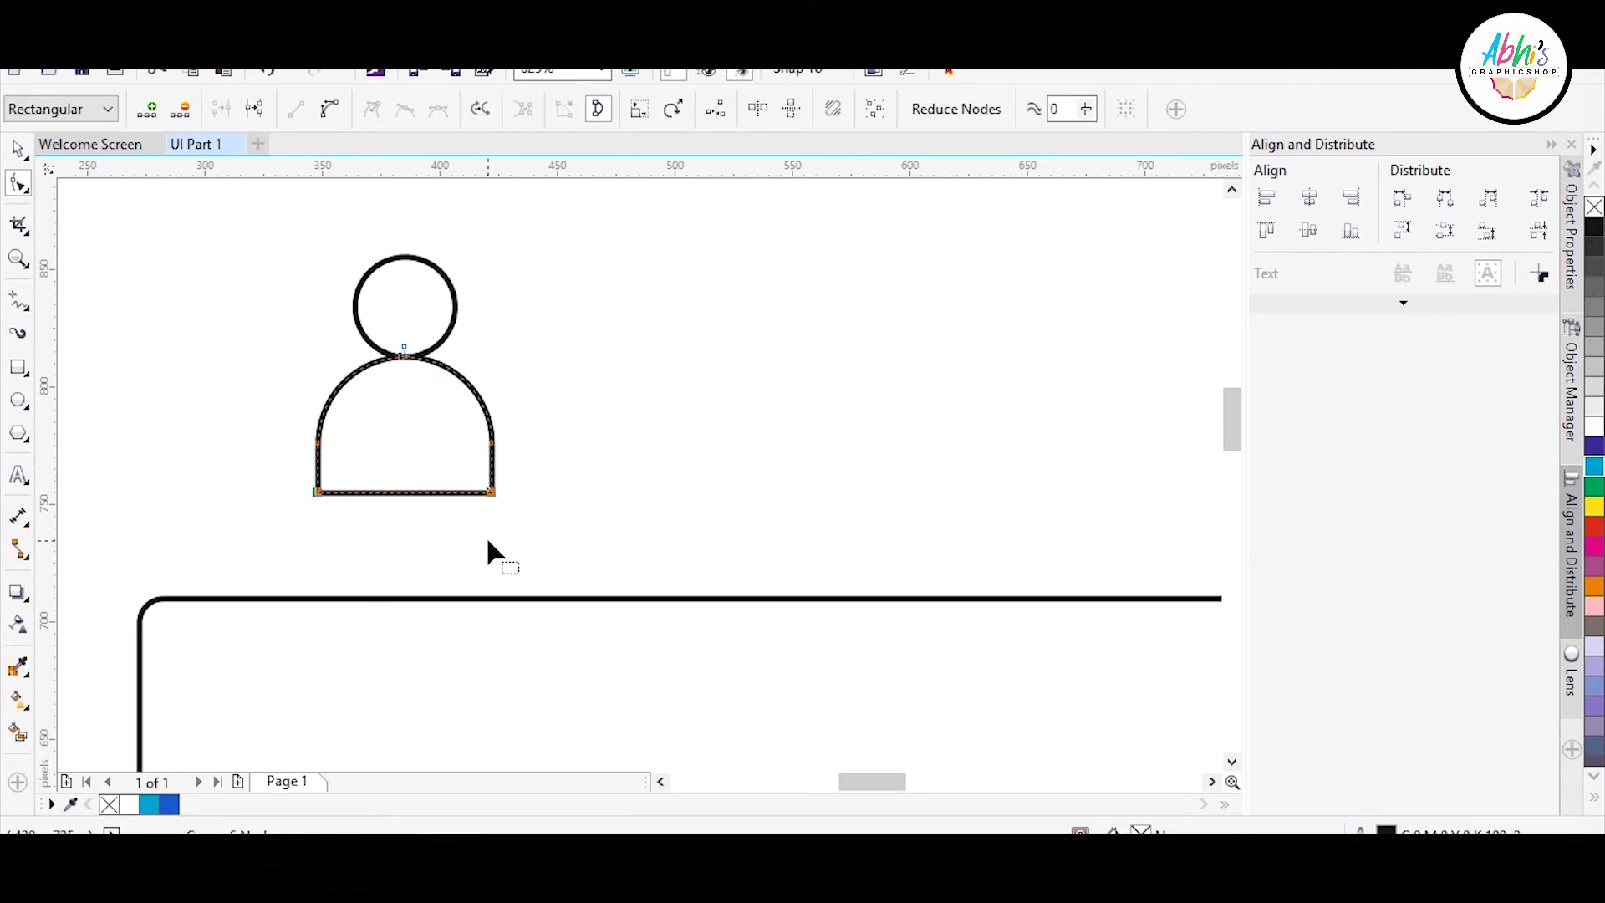
- Weld the head circle and the body into a single user icon shape
click(18, 149)
shift+click(379, 277)
click(649, 109)
scroll(448, 384, down, 1)
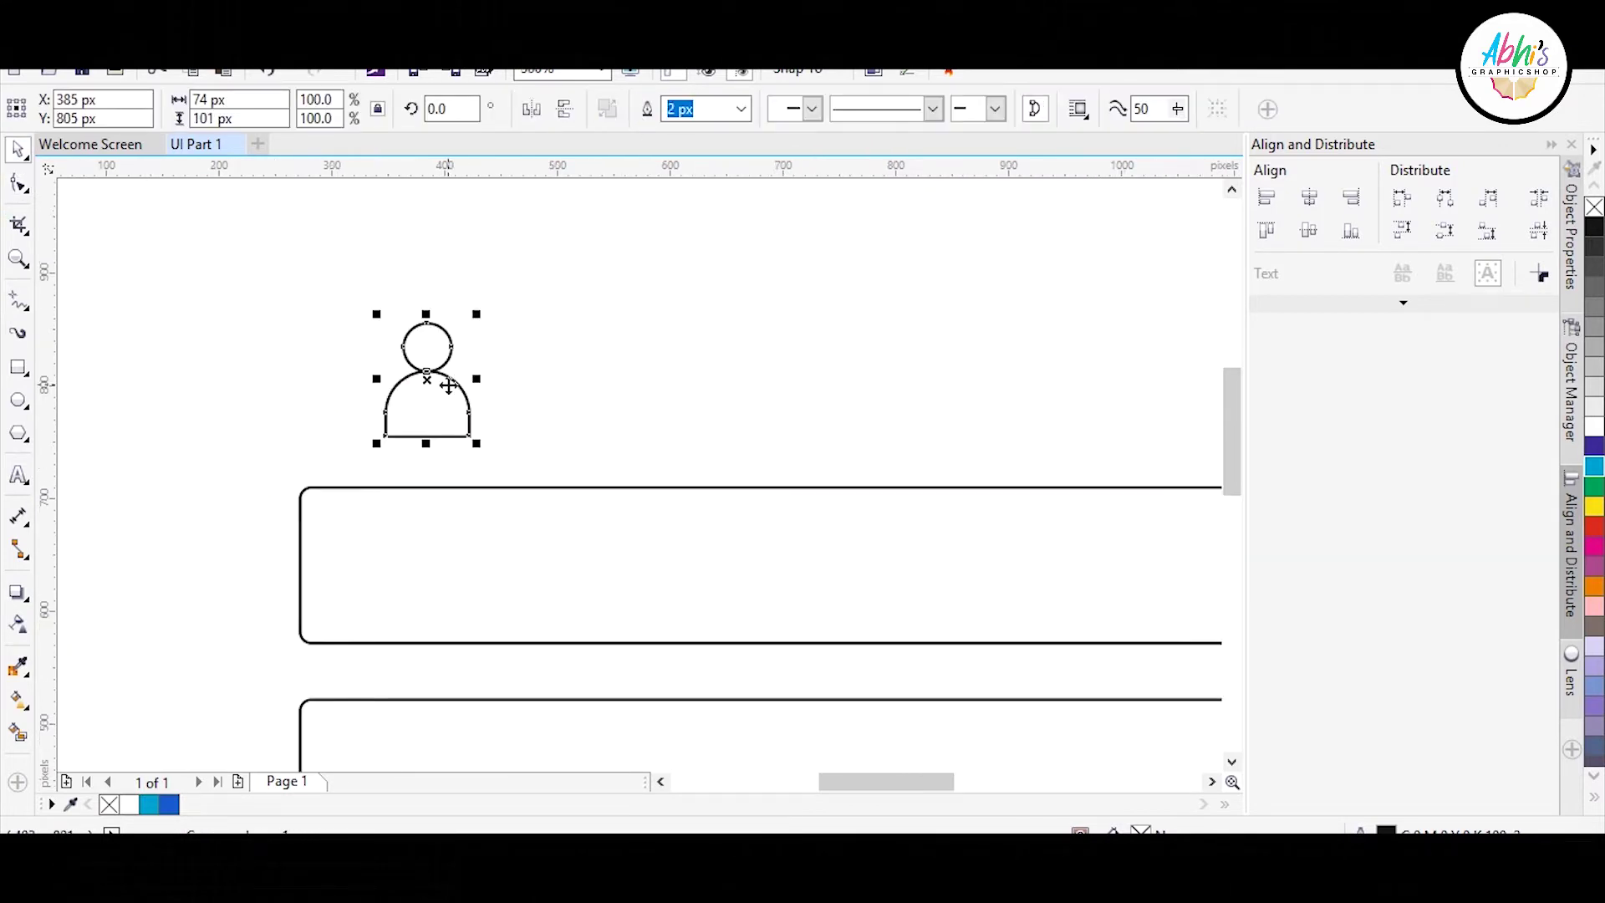
scroll(463, 411, up, 1)
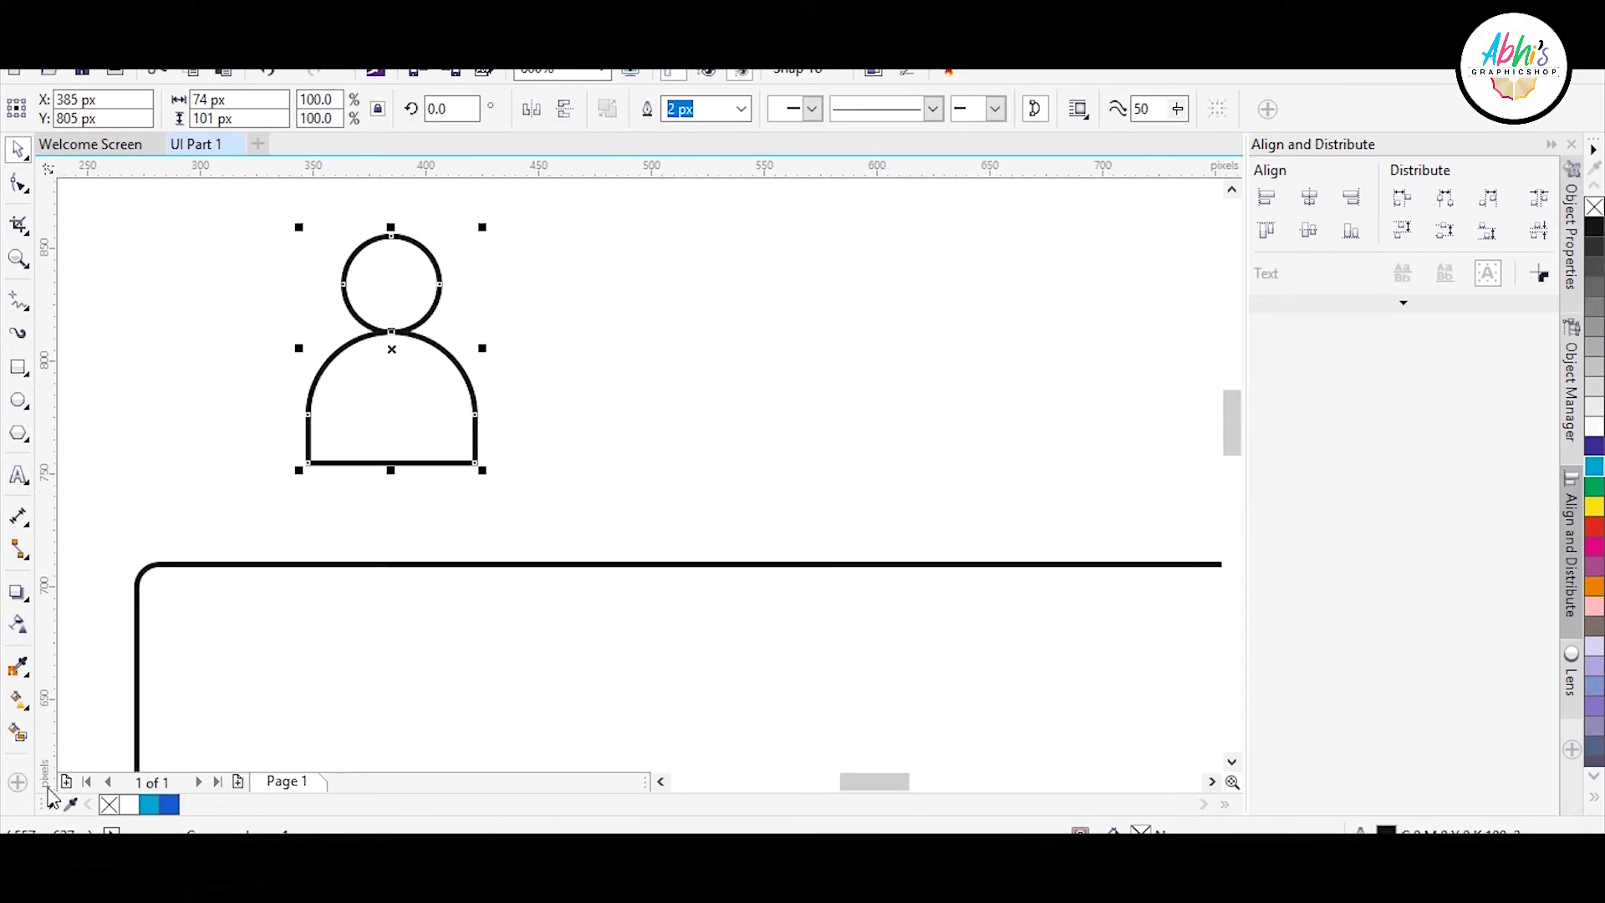
- Smart-fill the icon's body area and set its fill colour to light blue C29 M15 Y6 K0 (#C0CEE2)
click(28, 735)
click(387, 376)
key(space)
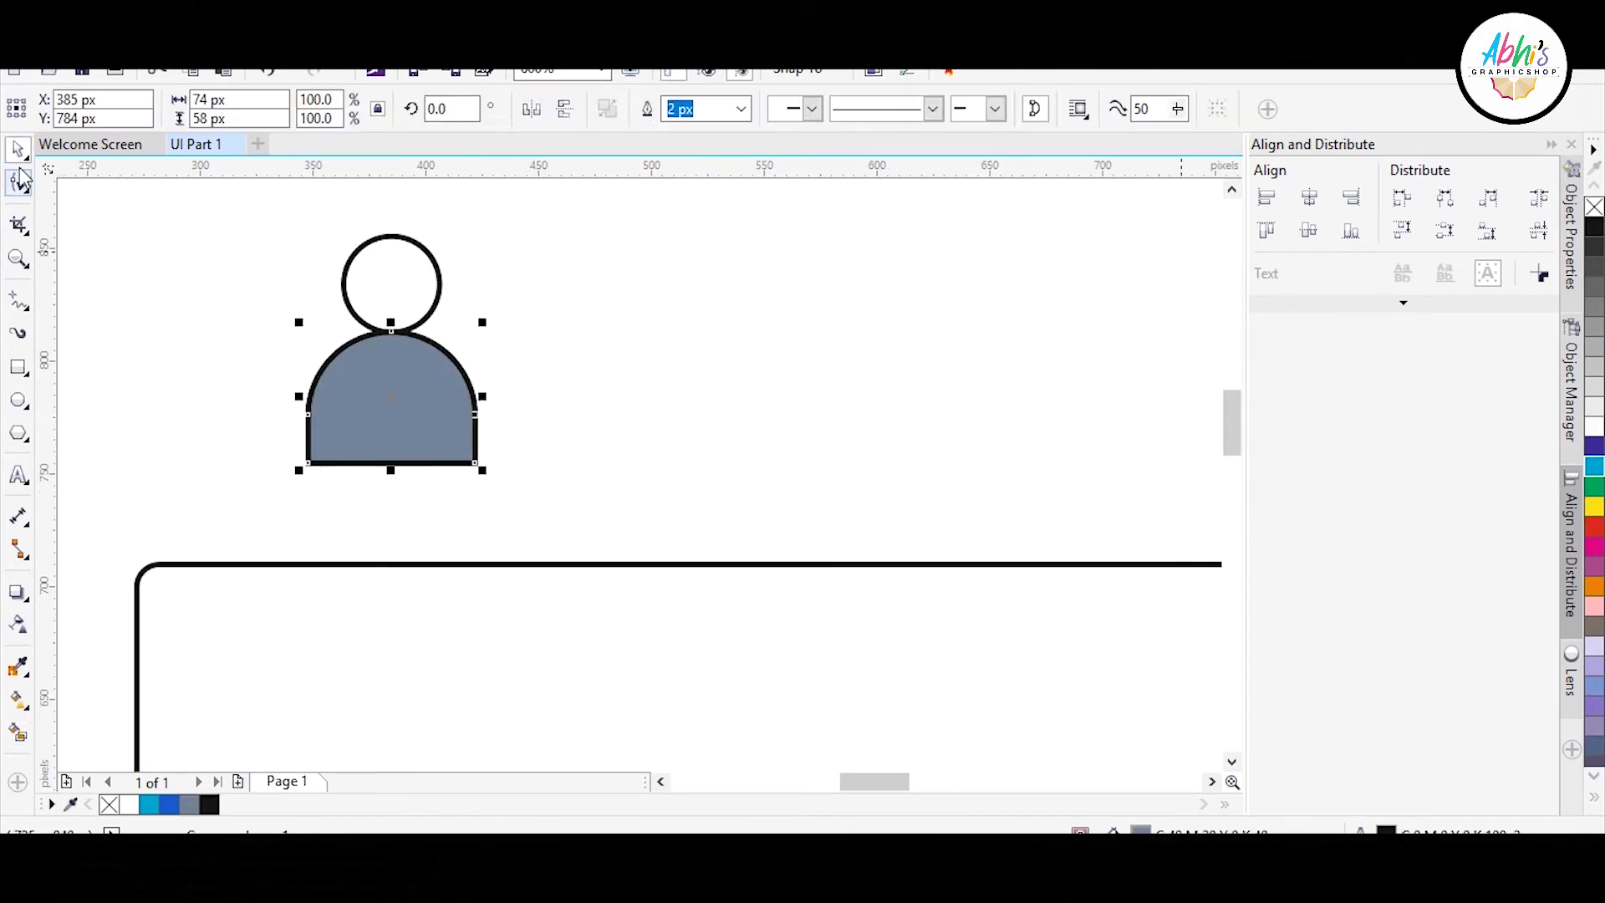
double_click(1139, 829)
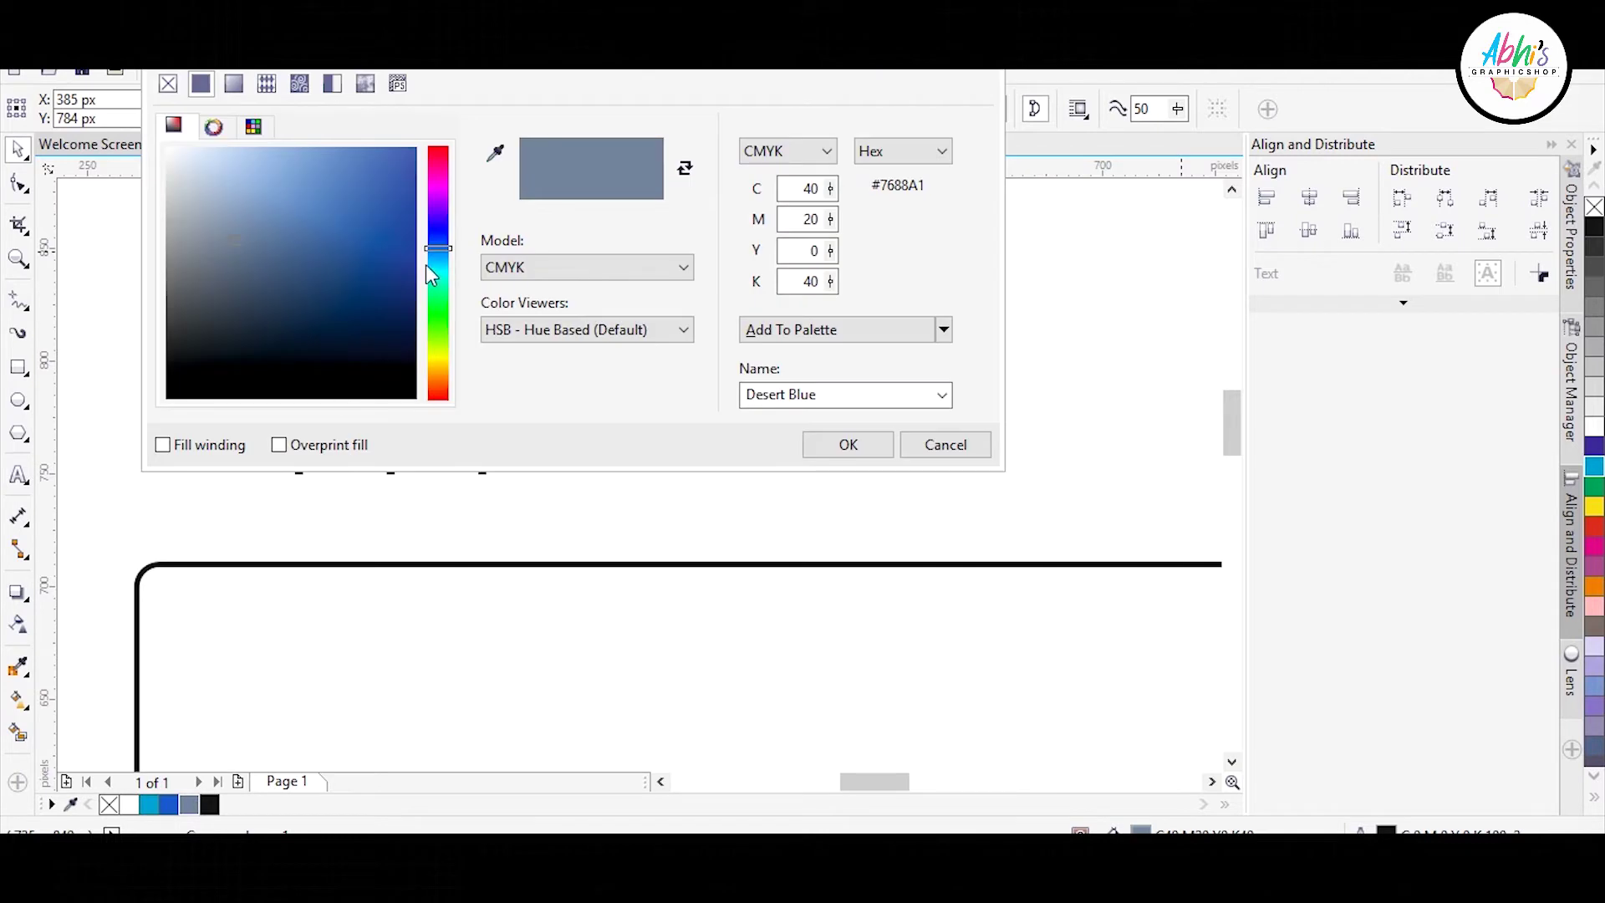
mouse_move(236, 189)
mouse_down()
mouse_move(208, 204)
mouse_move(204, 179)
mouse_up()
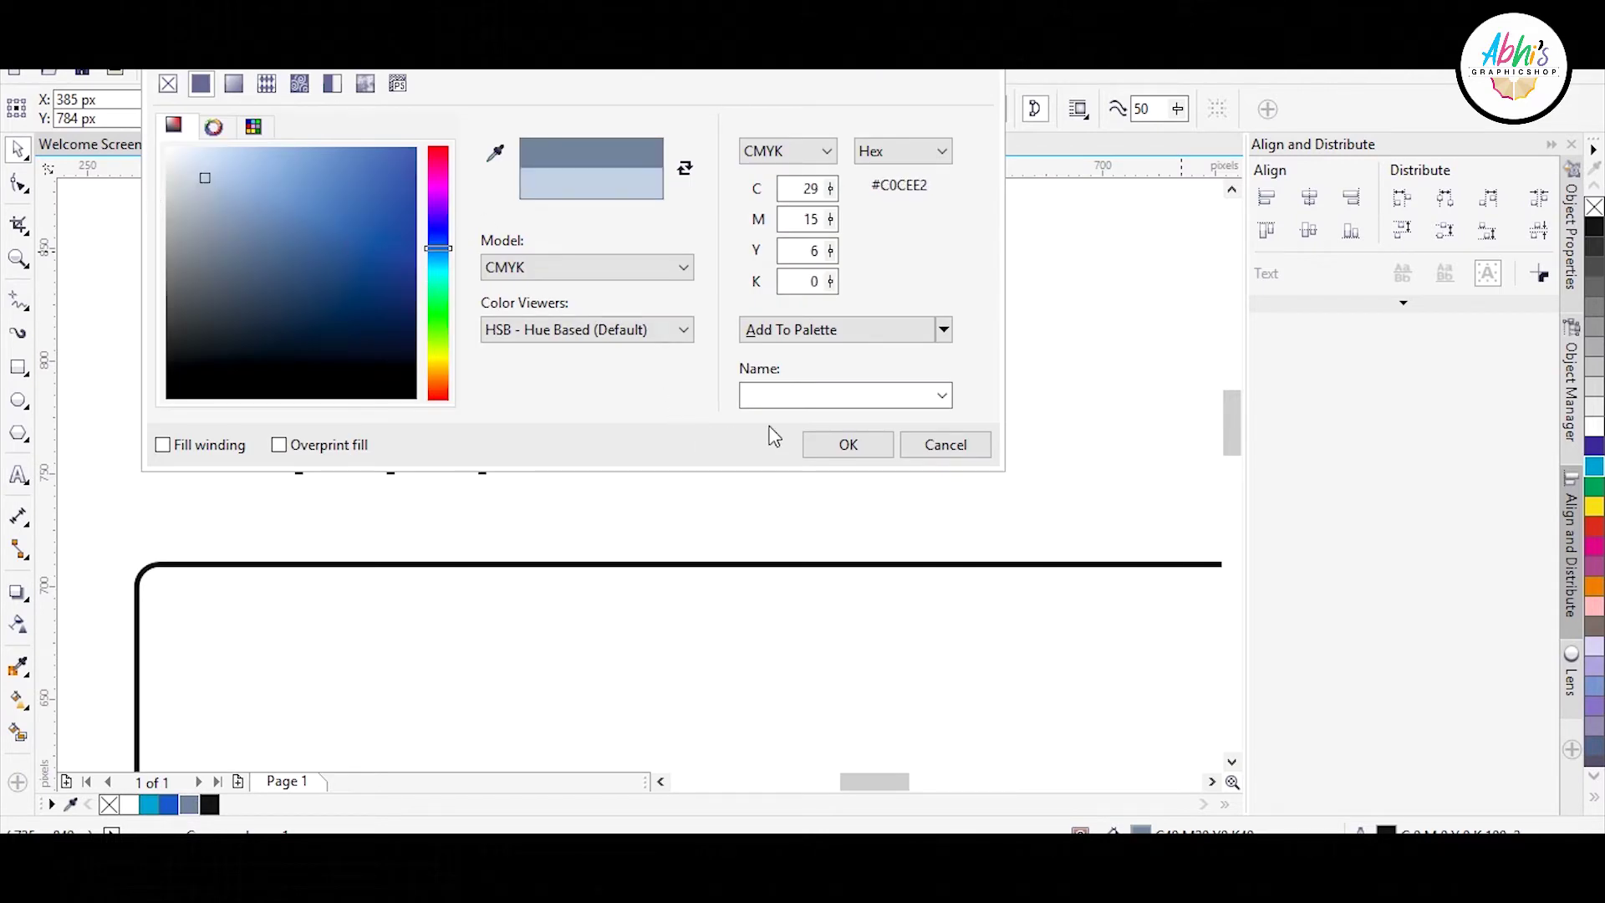
click(846, 444)
- Weld the filled body with the head outline and fill the whole icon with the same light blue
shift+click(396, 286)
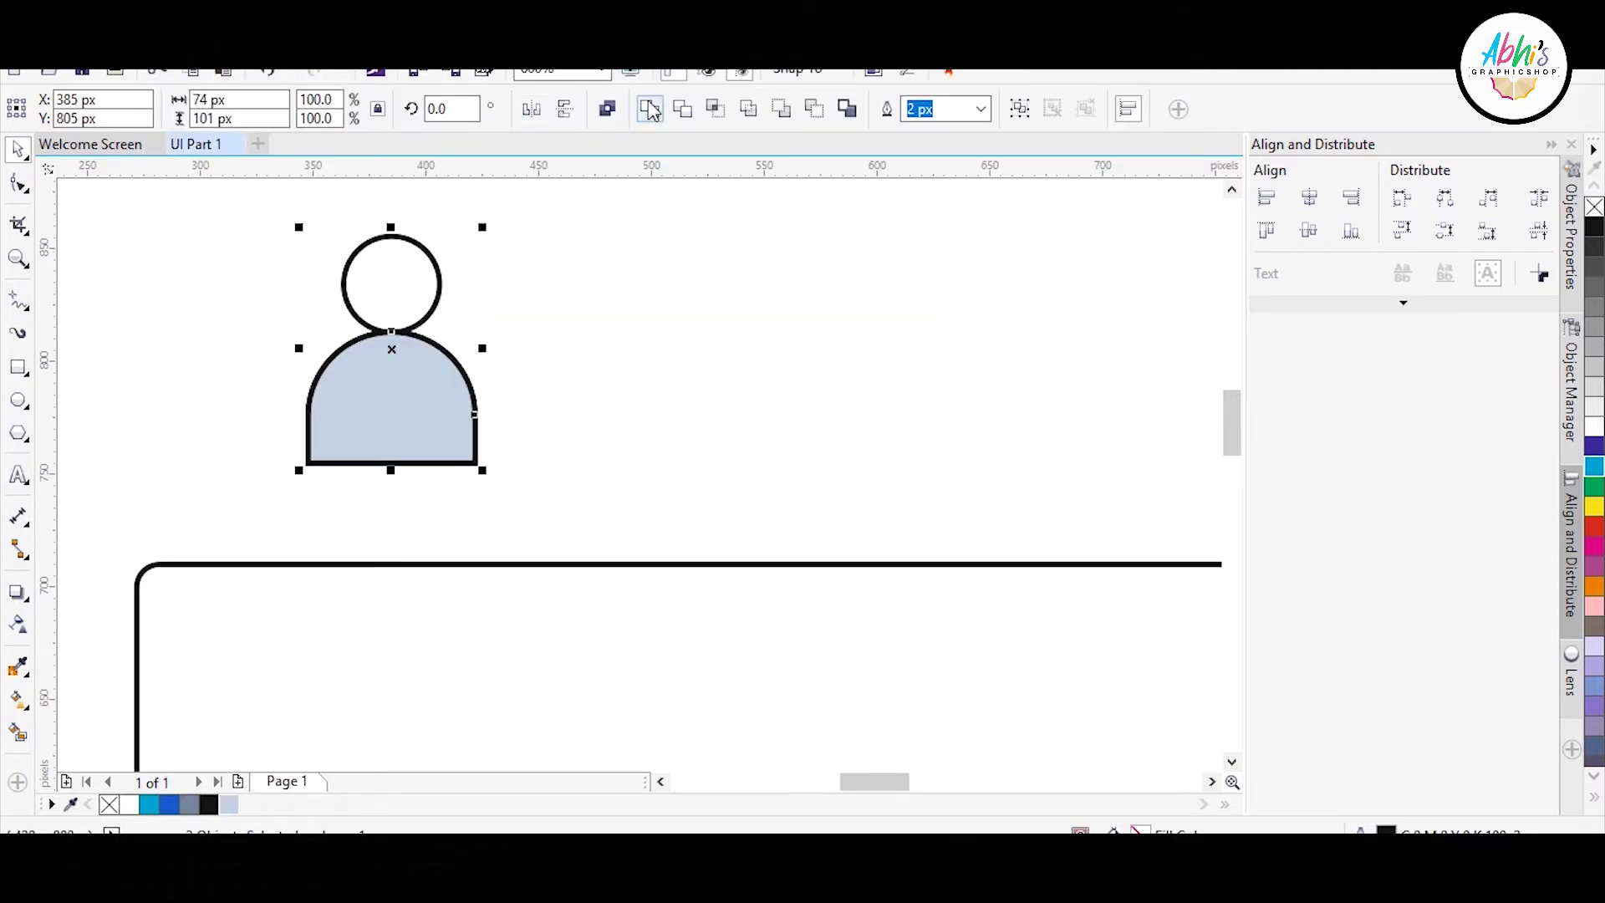
click(649, 109)
click(227, 804)
- Align the user icon with the top rectangle and place it inside near the rectangle's left end
scroll(556, 427, down, 1)
shift+click(498, 590)
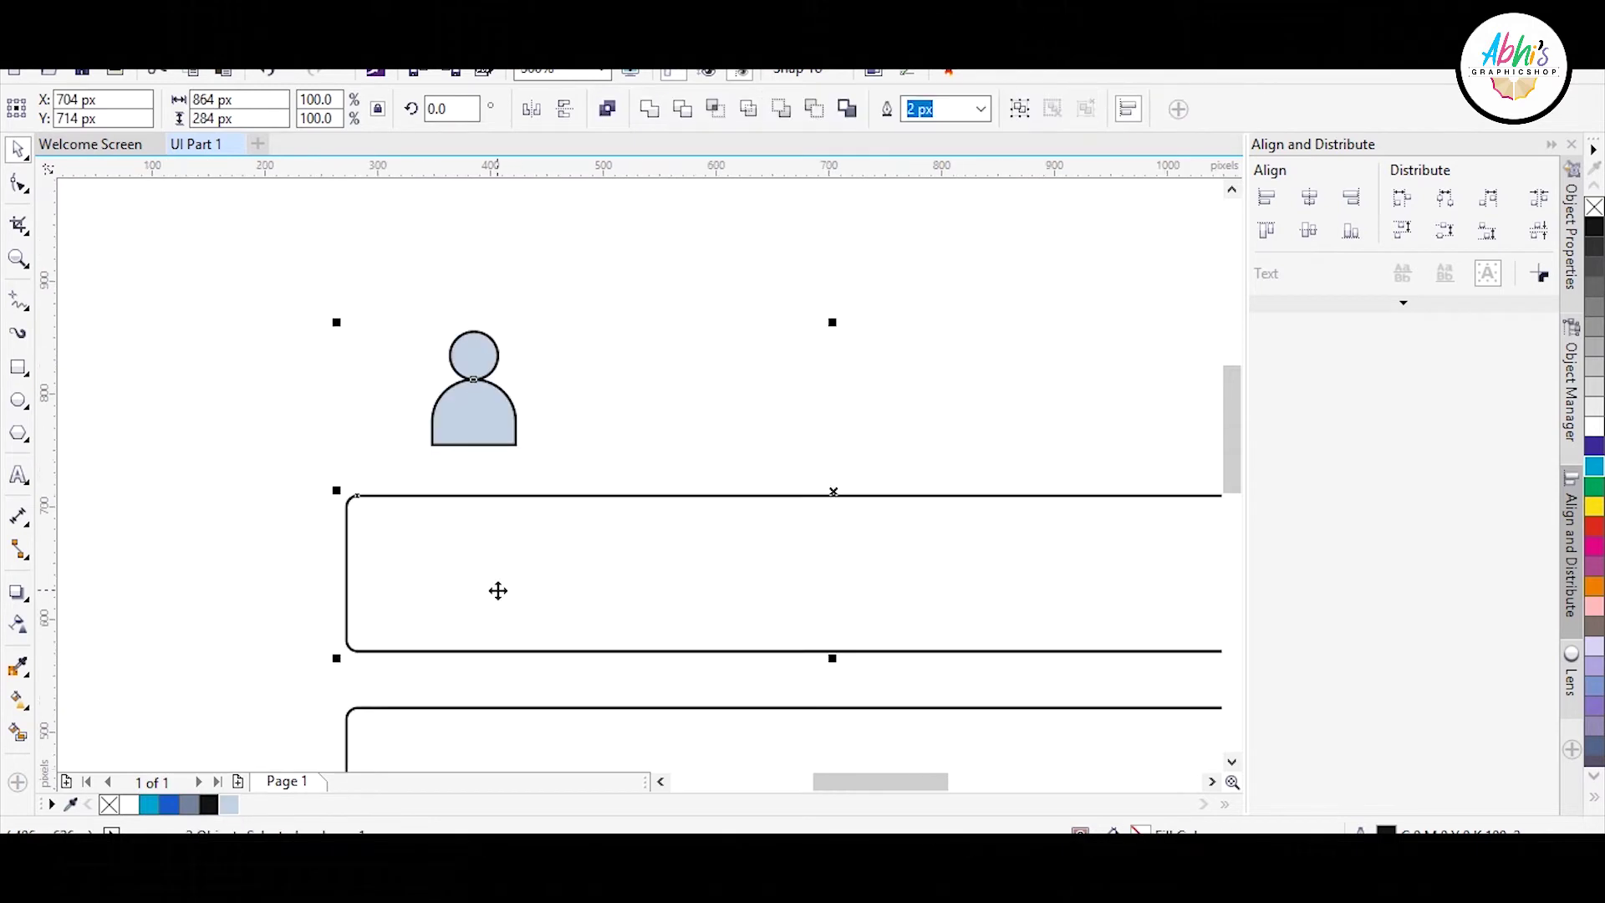
key(c)
click(598, 376)
drag(855, 409, 464, 591)
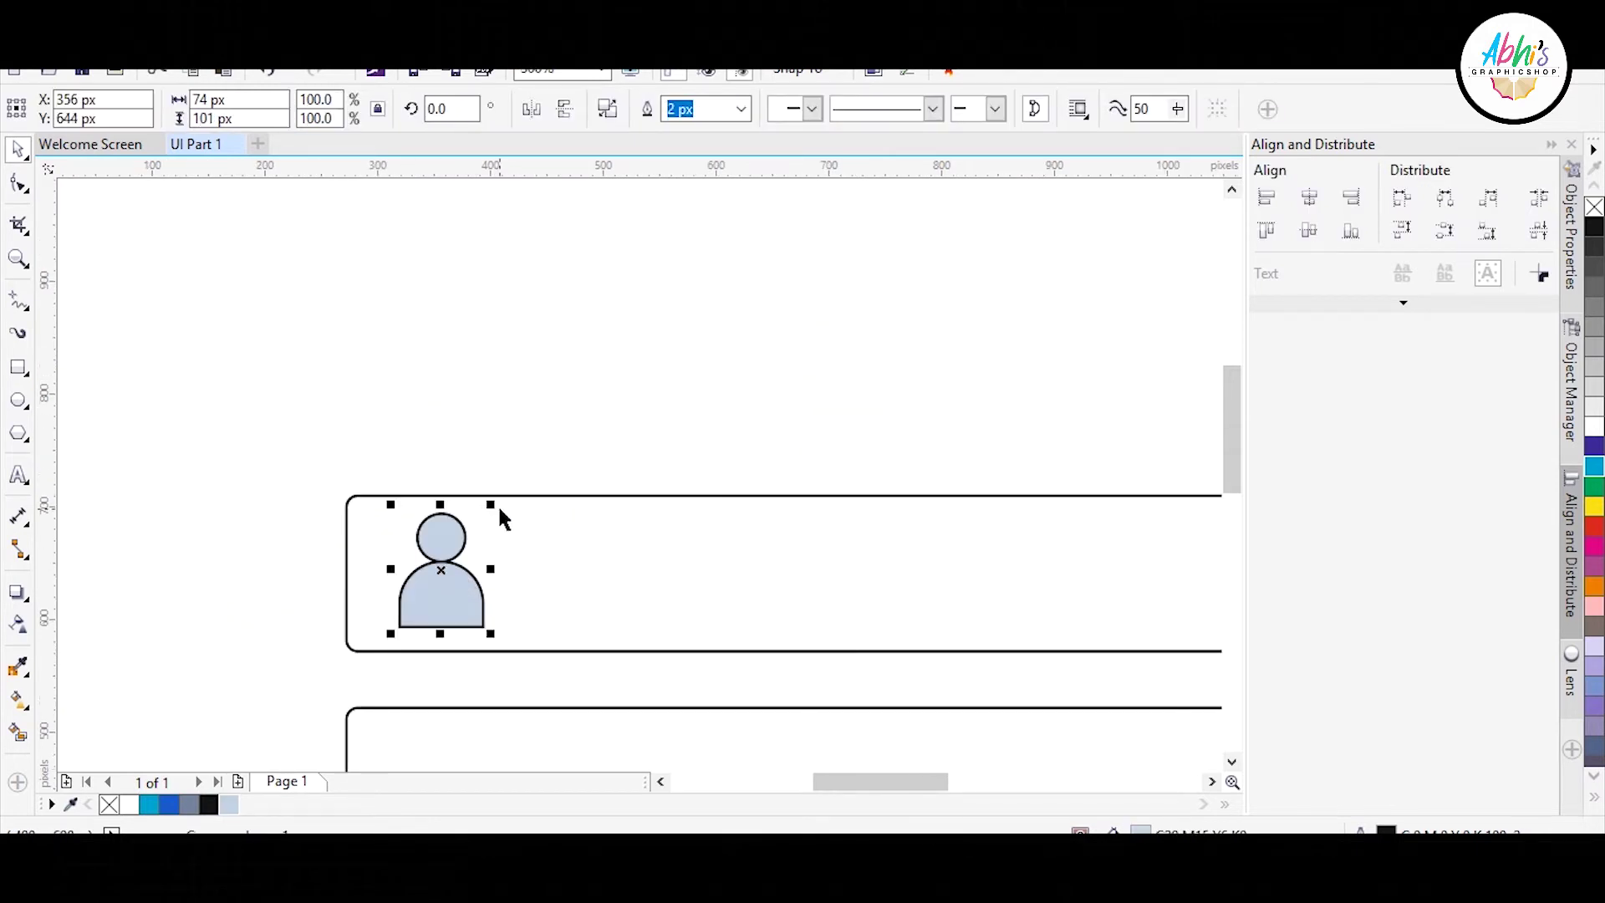
- Shrink the user icon to about 54 × 73 px and remove its black outline
click(494, 499)
click(485, 497)
click(437, 543)
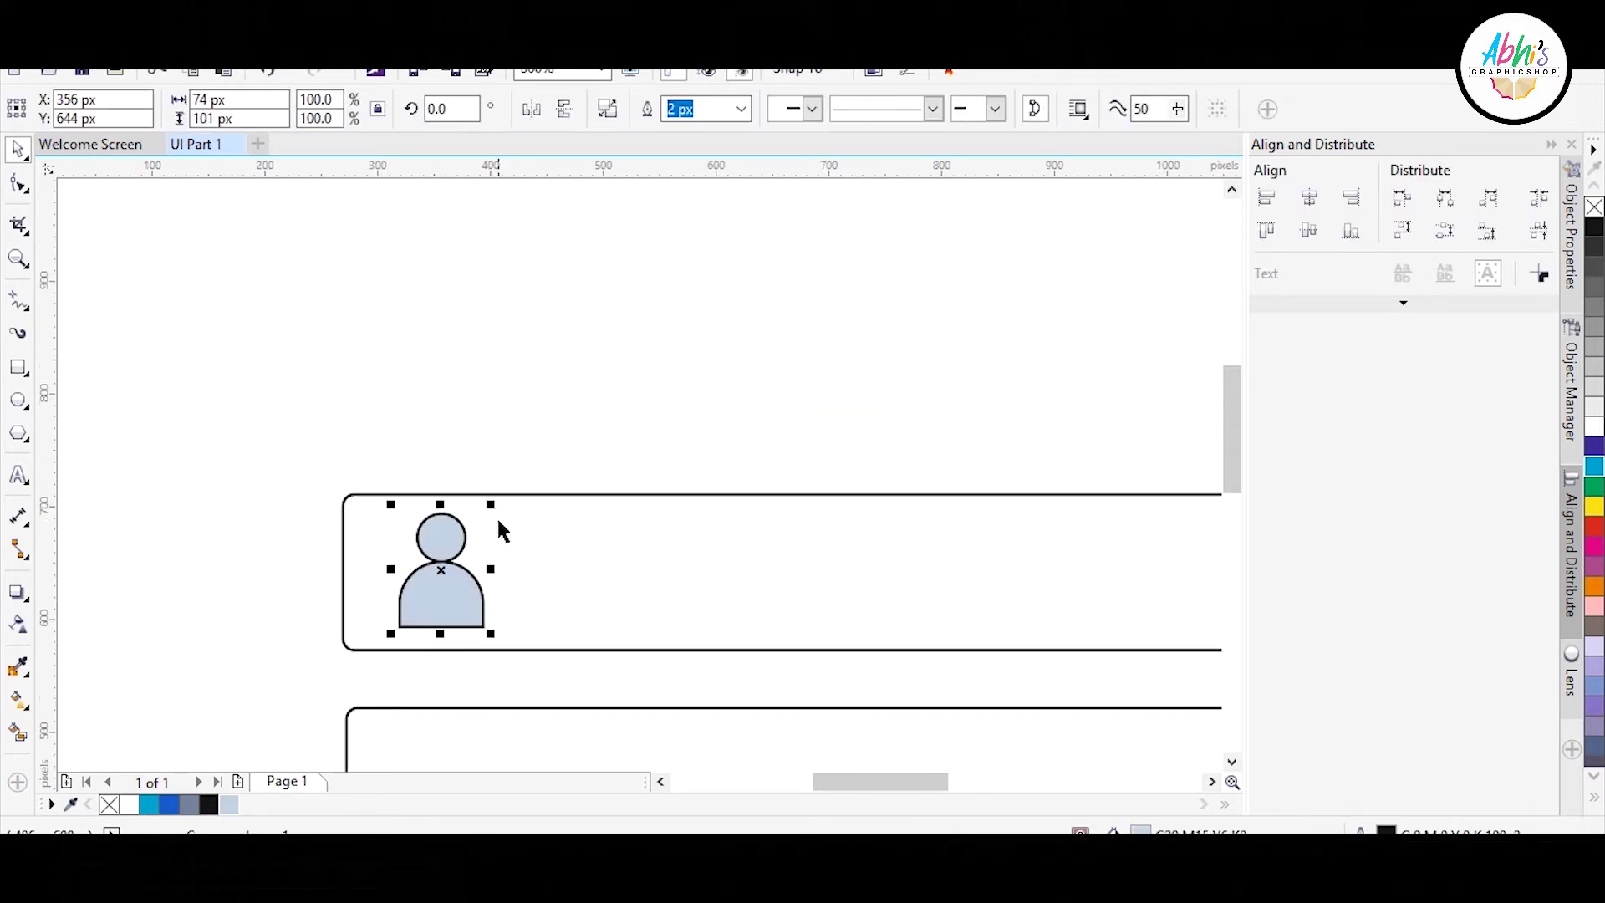
drag(491, 505, 454, 519)
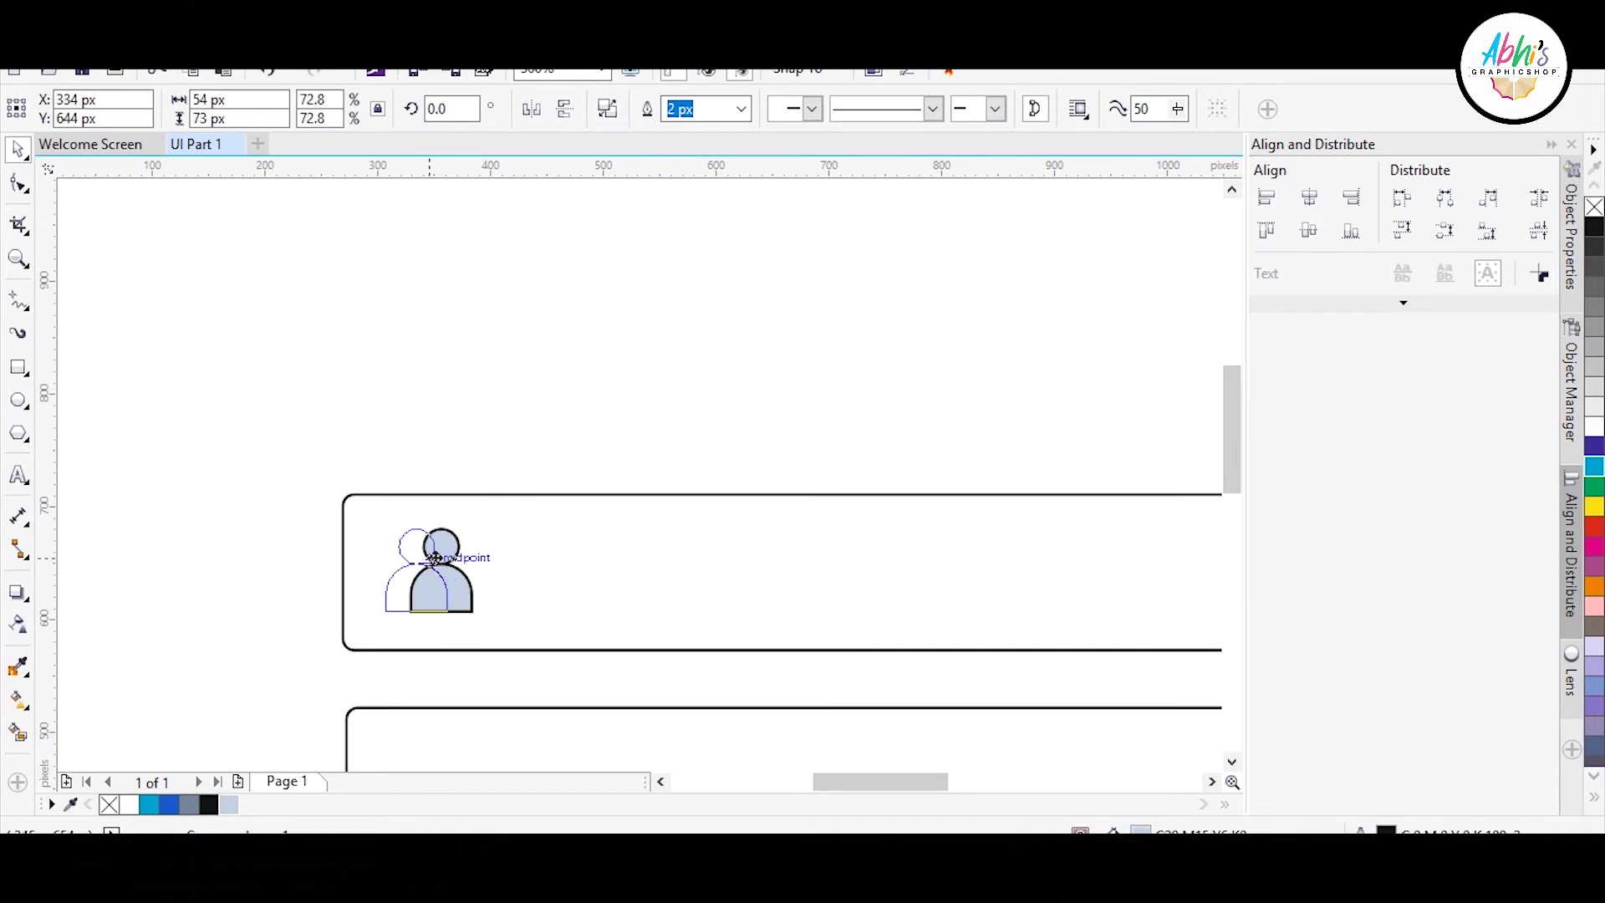
click(710, 368)
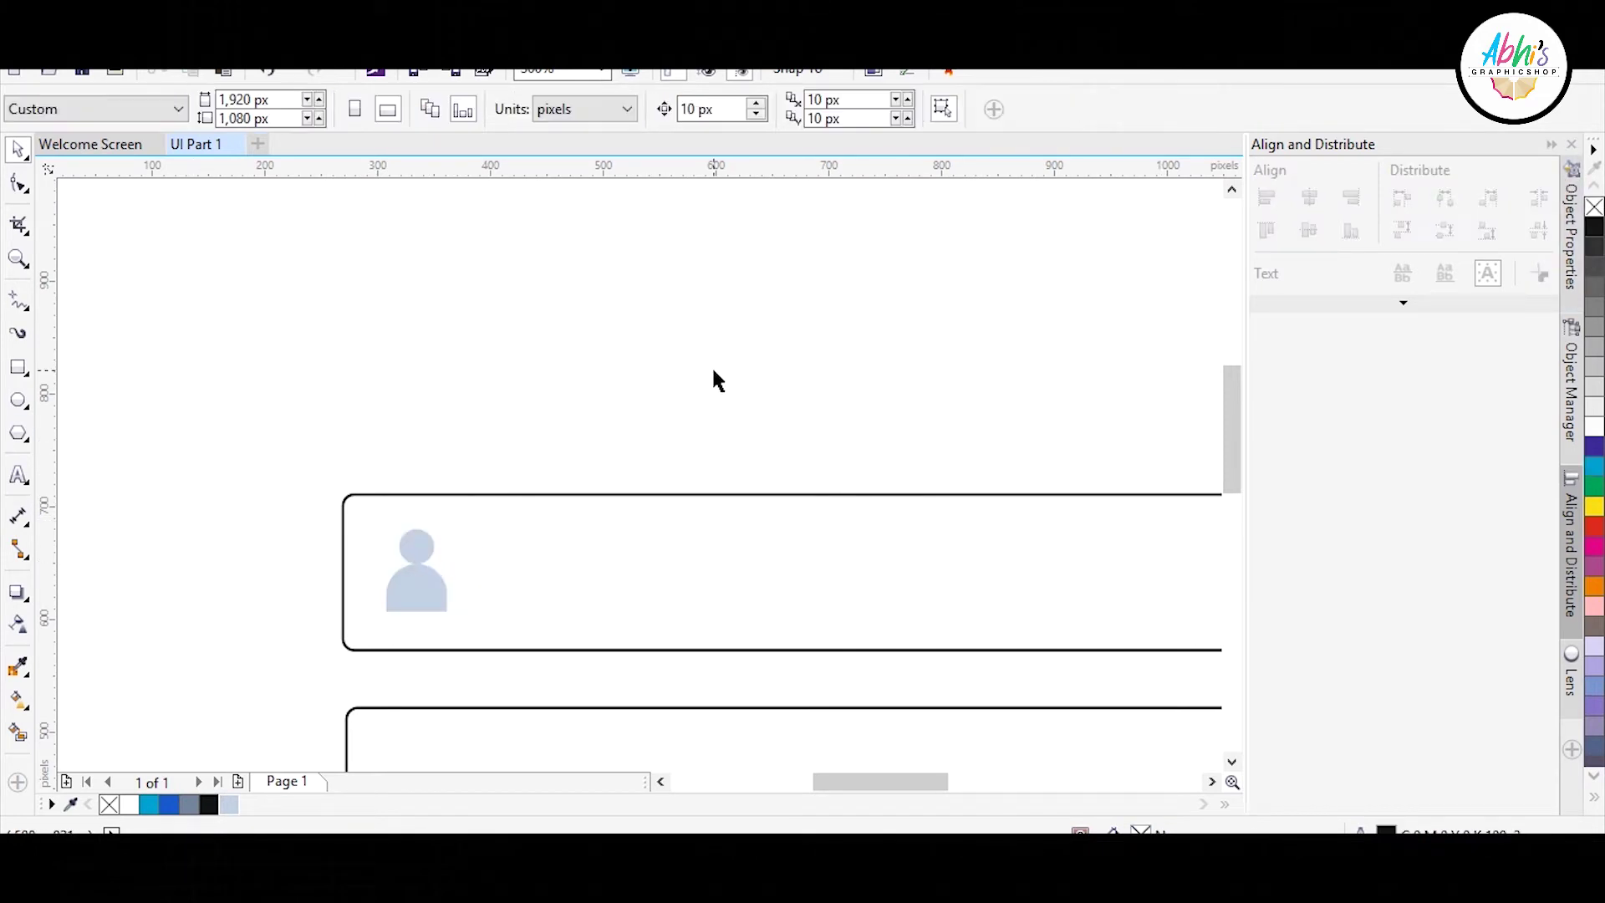
- Nudge the user icon about 5 px to the right inside the top rectangle
scroll(423, 644, up, 2)
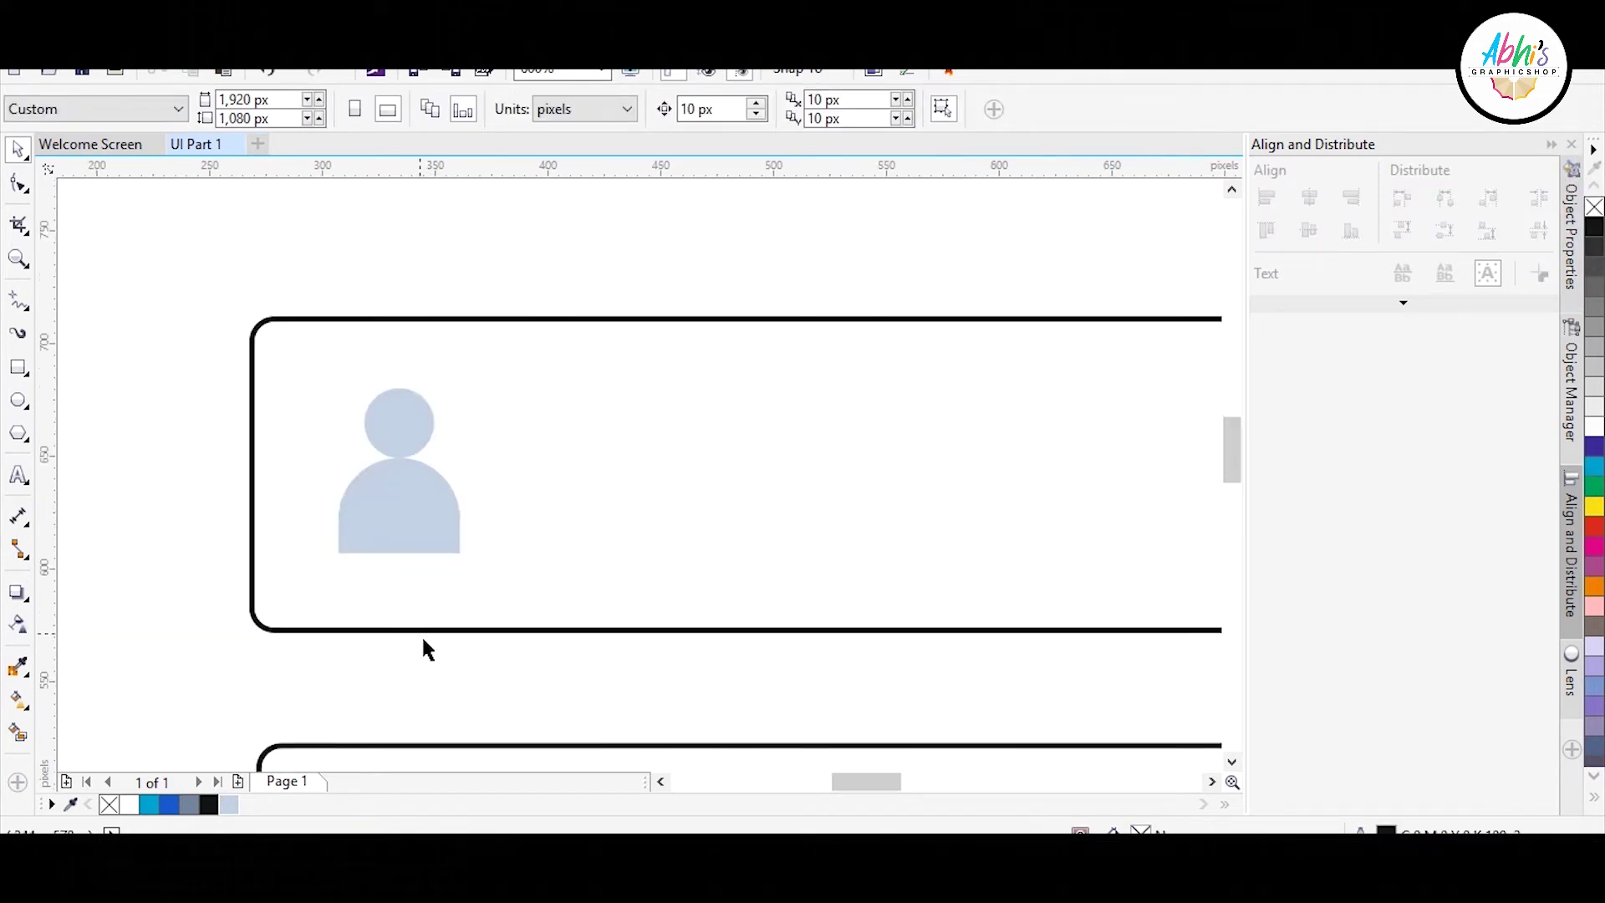
click(425, 526)
key(ctrl+Right)
click(481, 478)
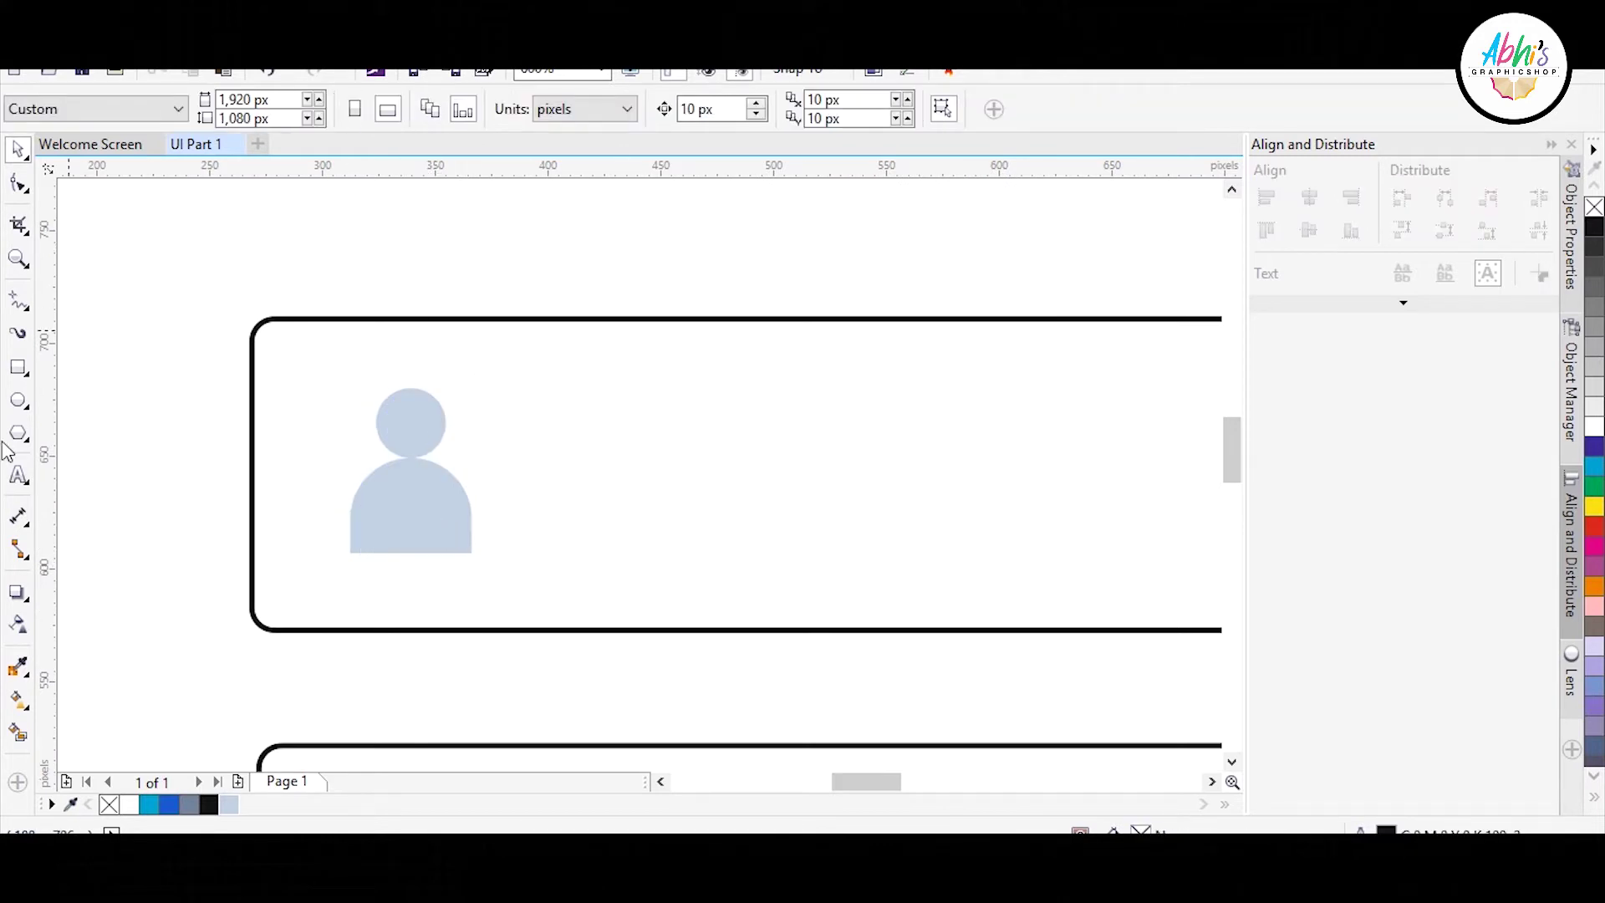
- Draw a vertical divider line about 104 px long right of the user icon and colour it the icon's light blue
click(25, 311)
click(104, 324)
drag(552, 365, 552, 601)
right_click(228, 805)
click(18, 152)
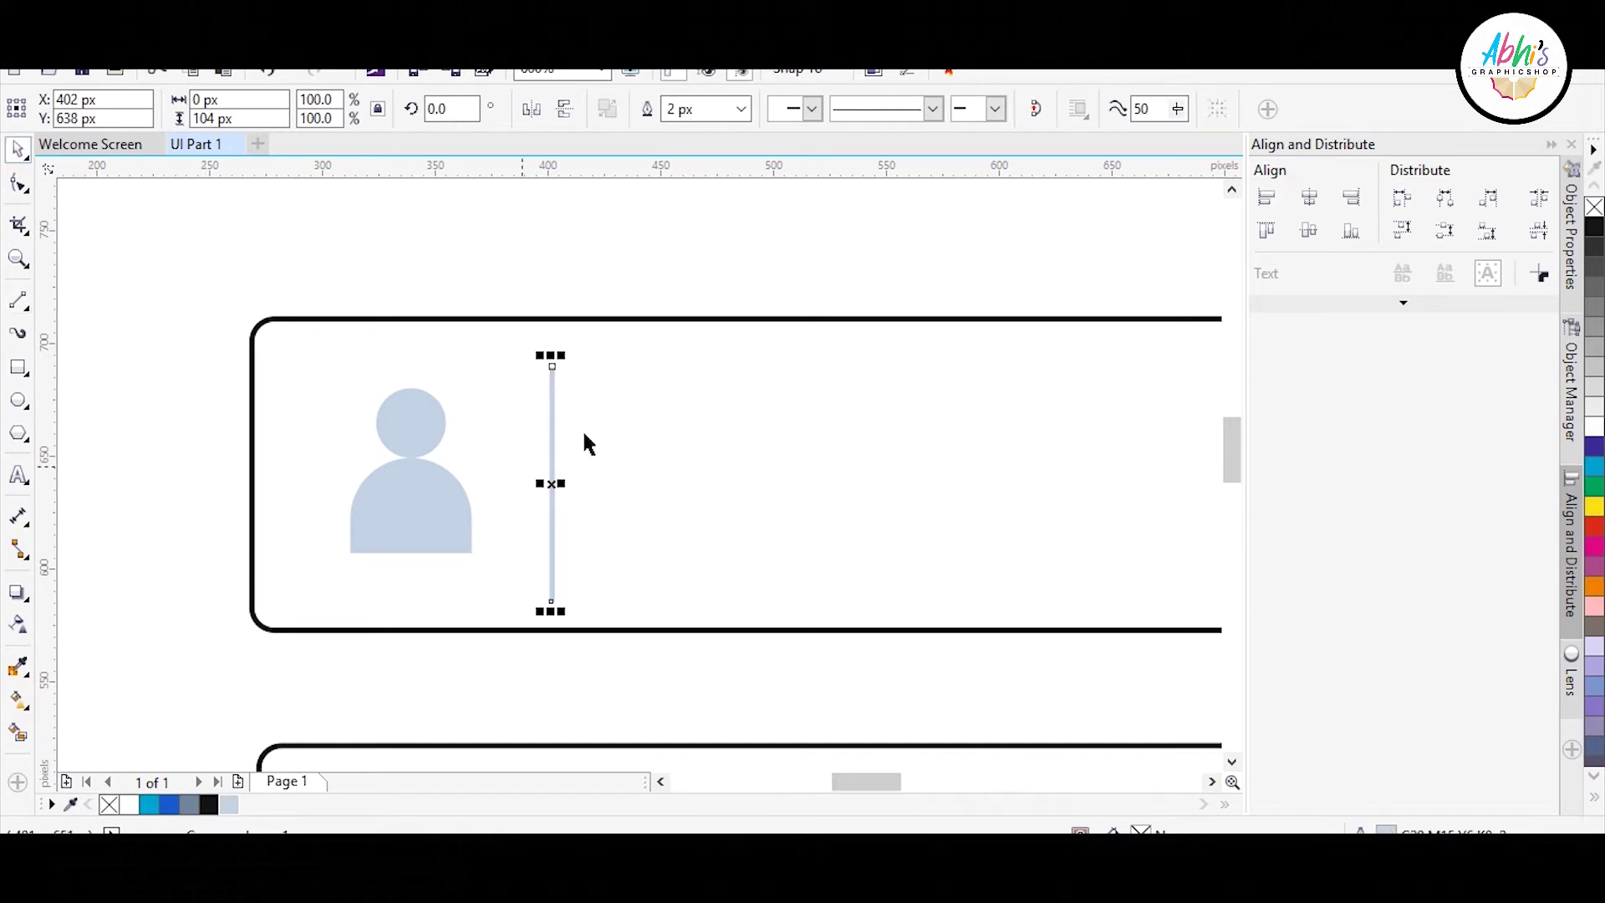
- Apply a uniform transparency to the vertical divider line
click(21, 622)
click(49, 108)
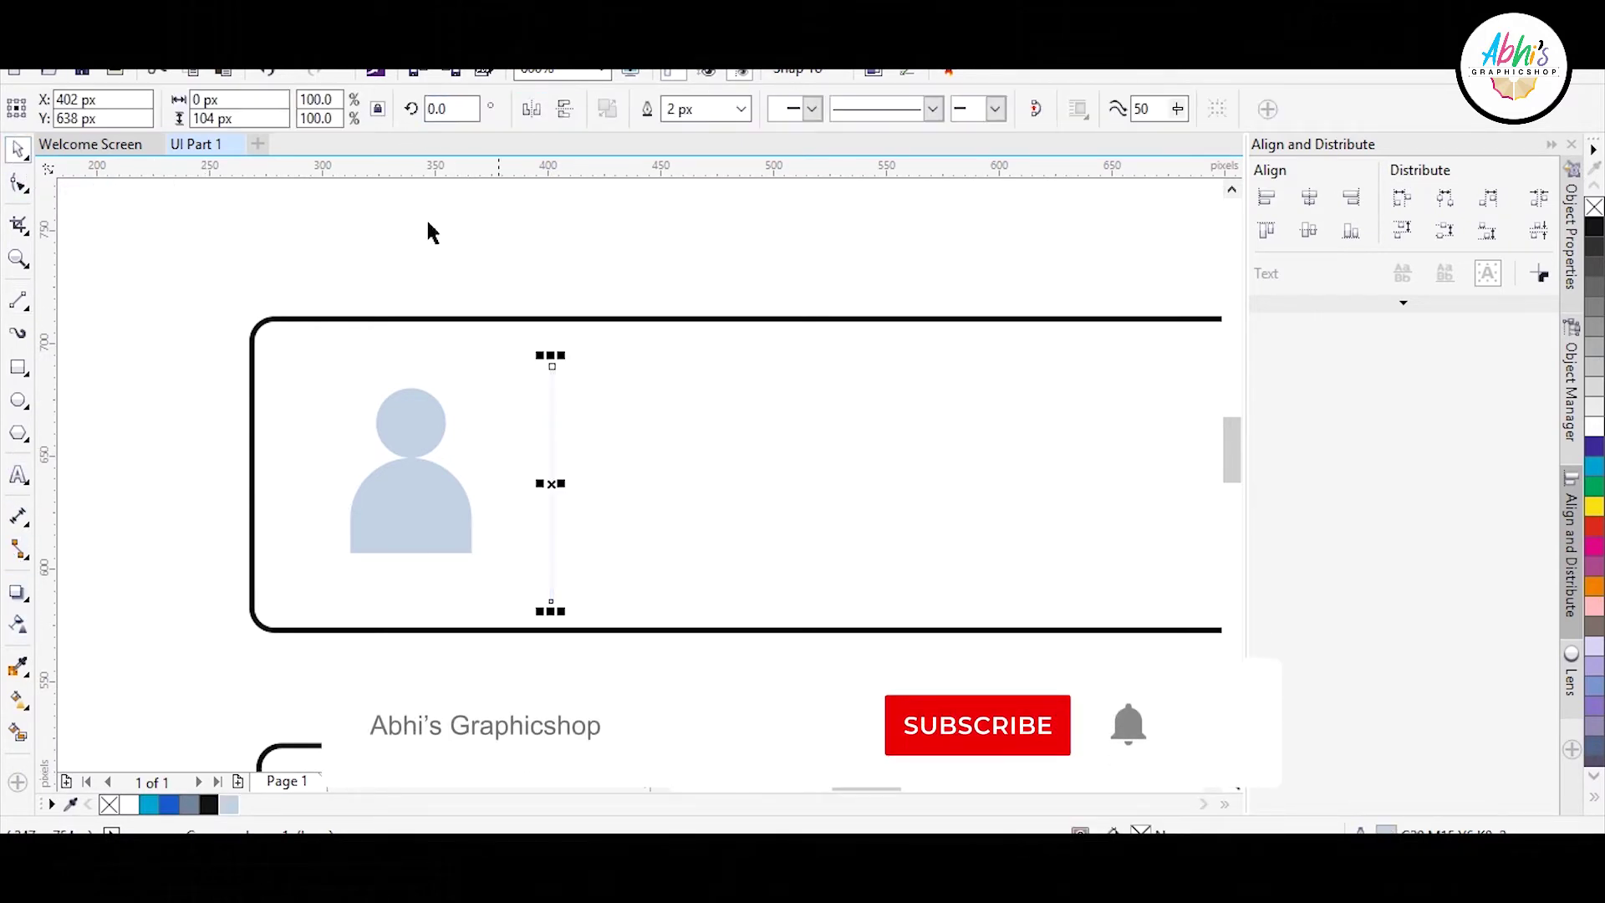
click(17, 151)
- Lengthen the divider line to about 120 px and center it vertically in the top rectangle
drag(552, 358, 559, 337)
shift+click(584, 320)
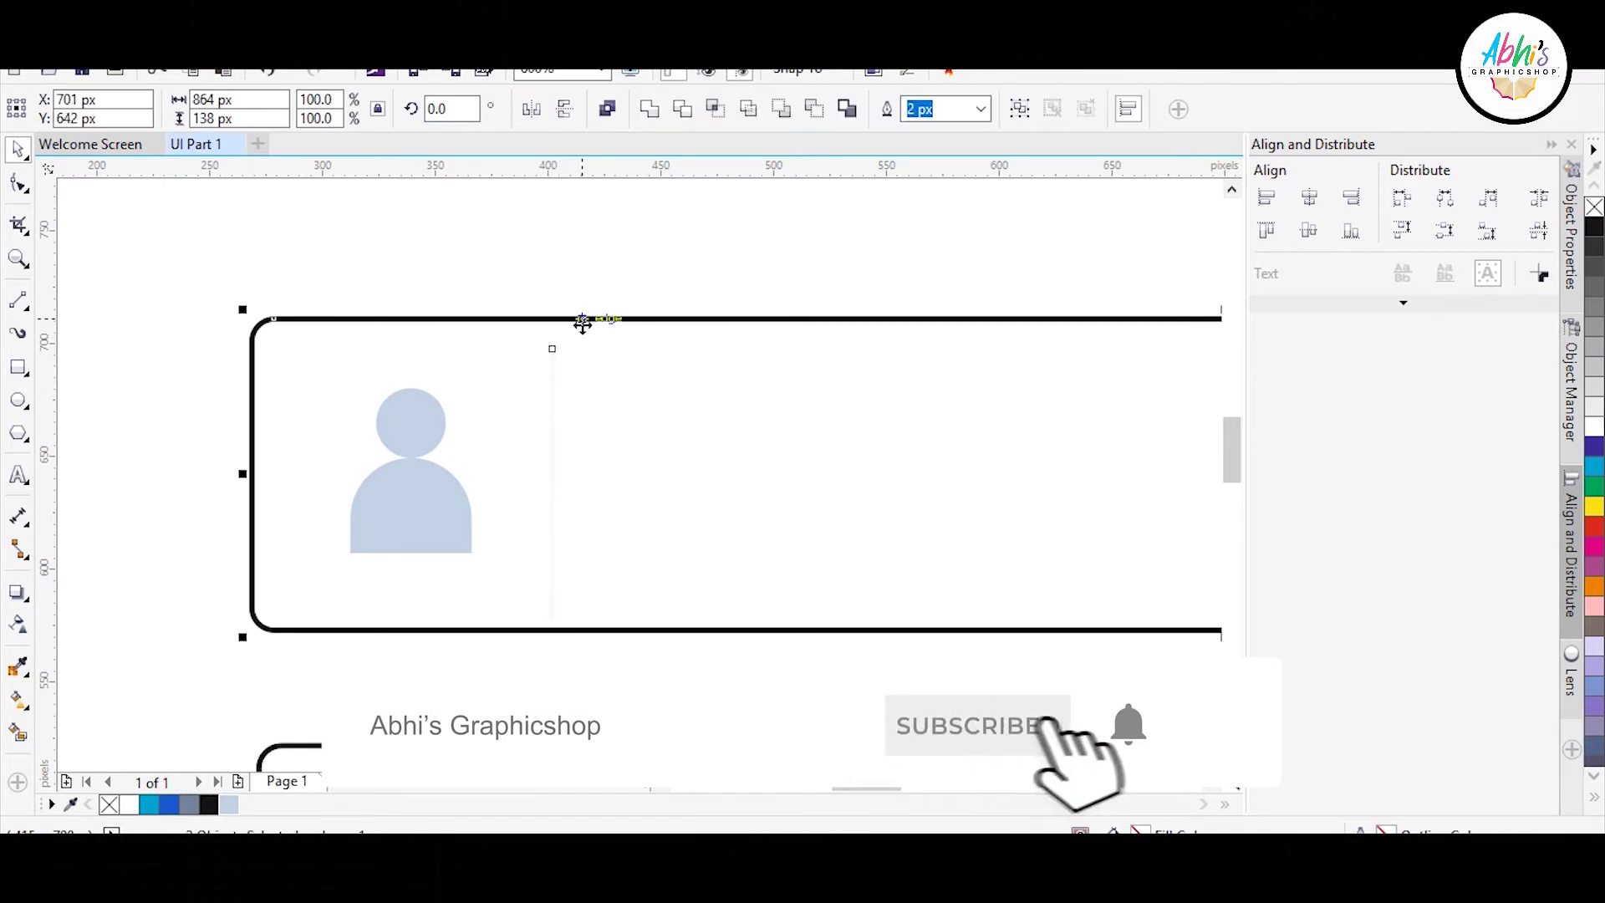
key(e)
key(Escape)
- Inspect the uniform transparency setting of the divider line beside the user icon
click(412, 498)
click(550, 472)
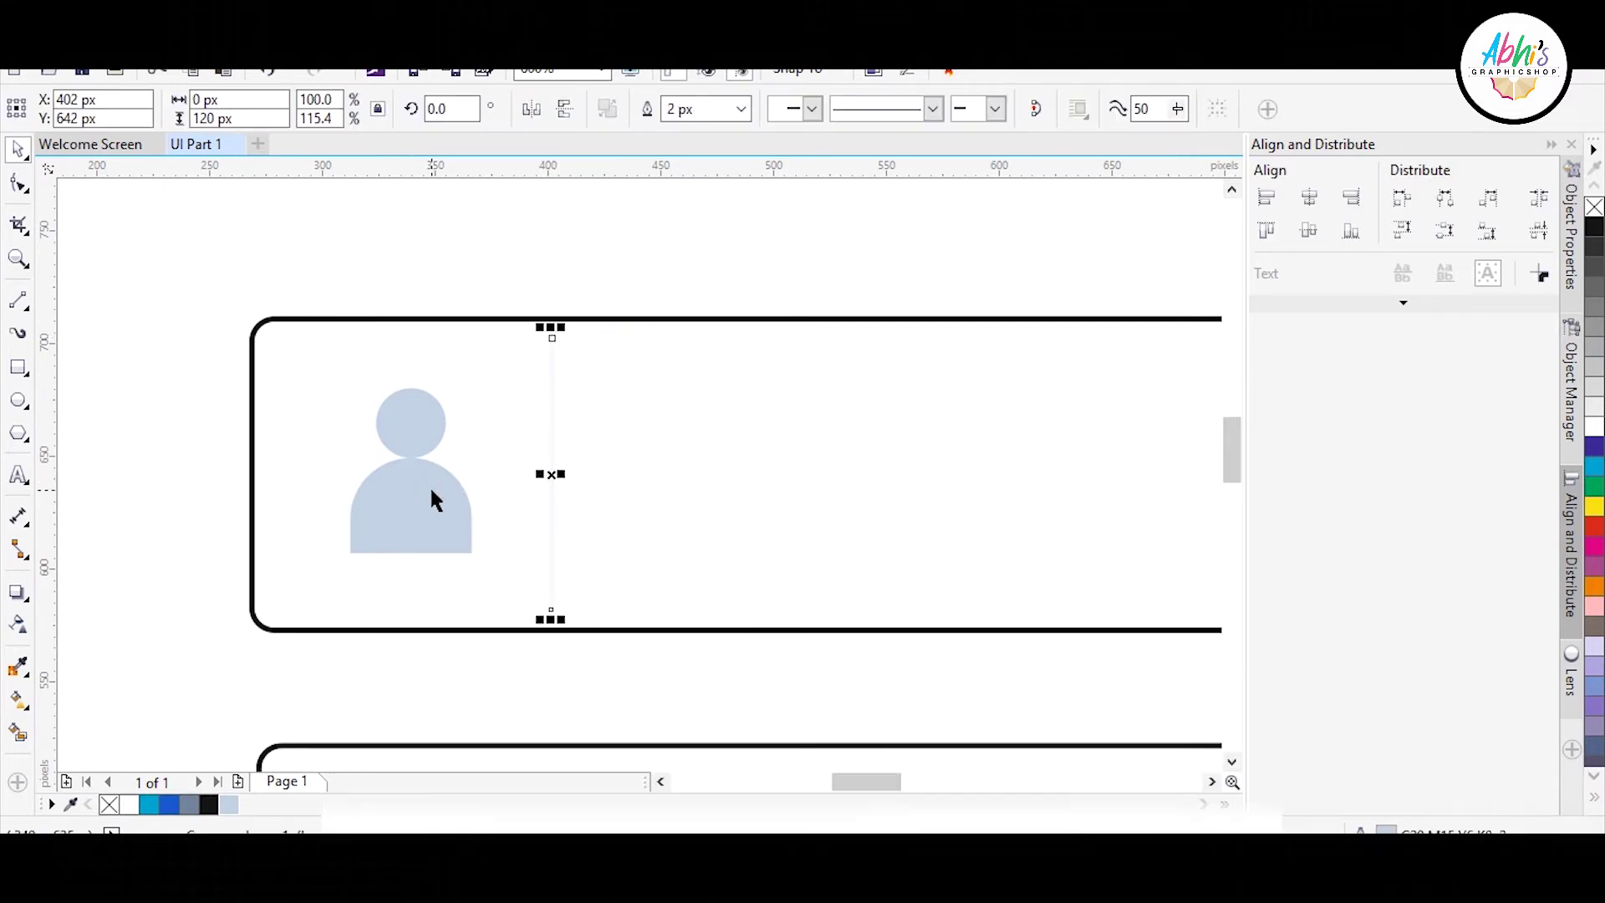
click(18, 624)
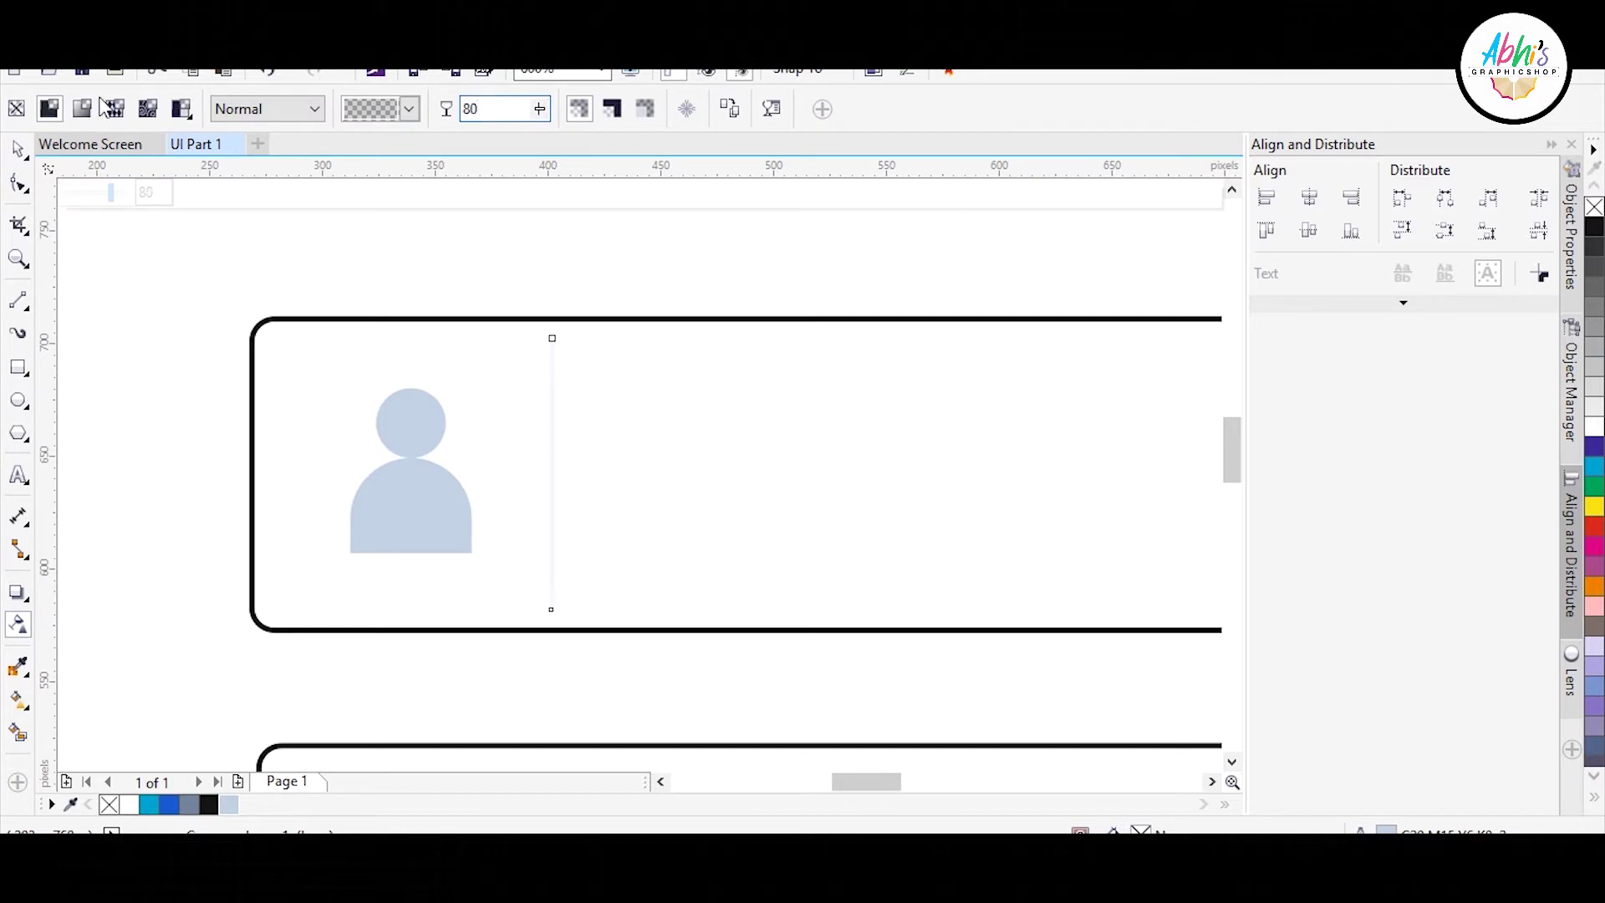
click(19, 150)
click(320, 198)
scroll(423, 280, down, 1)
scroll(443, 468, up, 1)
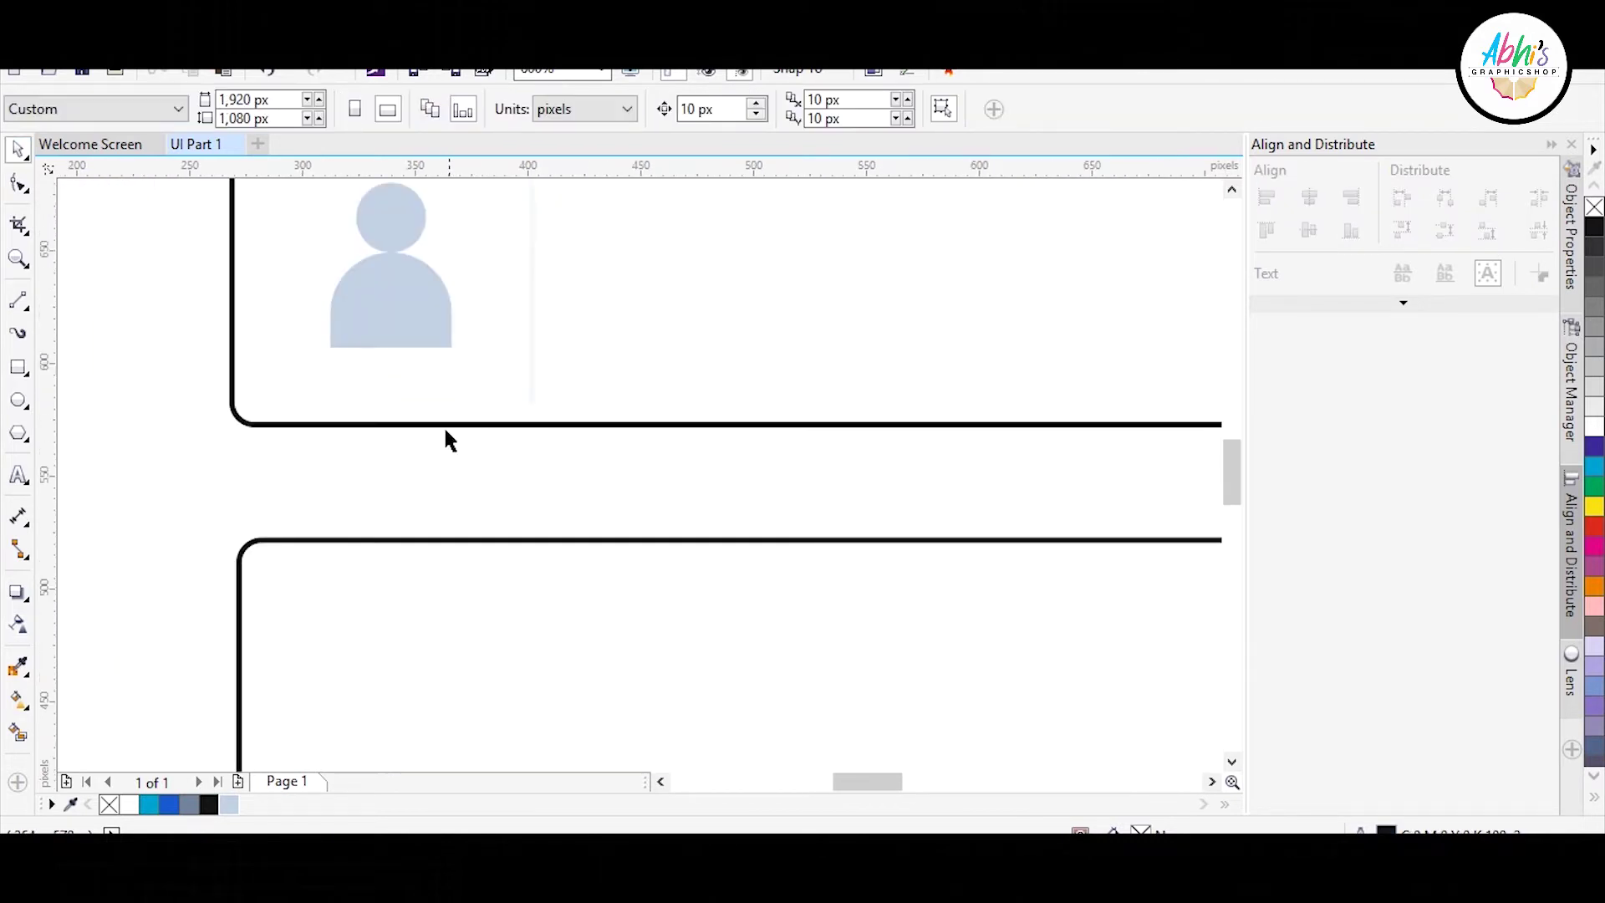
click(530, 333)
scroll(554, 485, down, 1)
scroll(511, 405, up, 1)
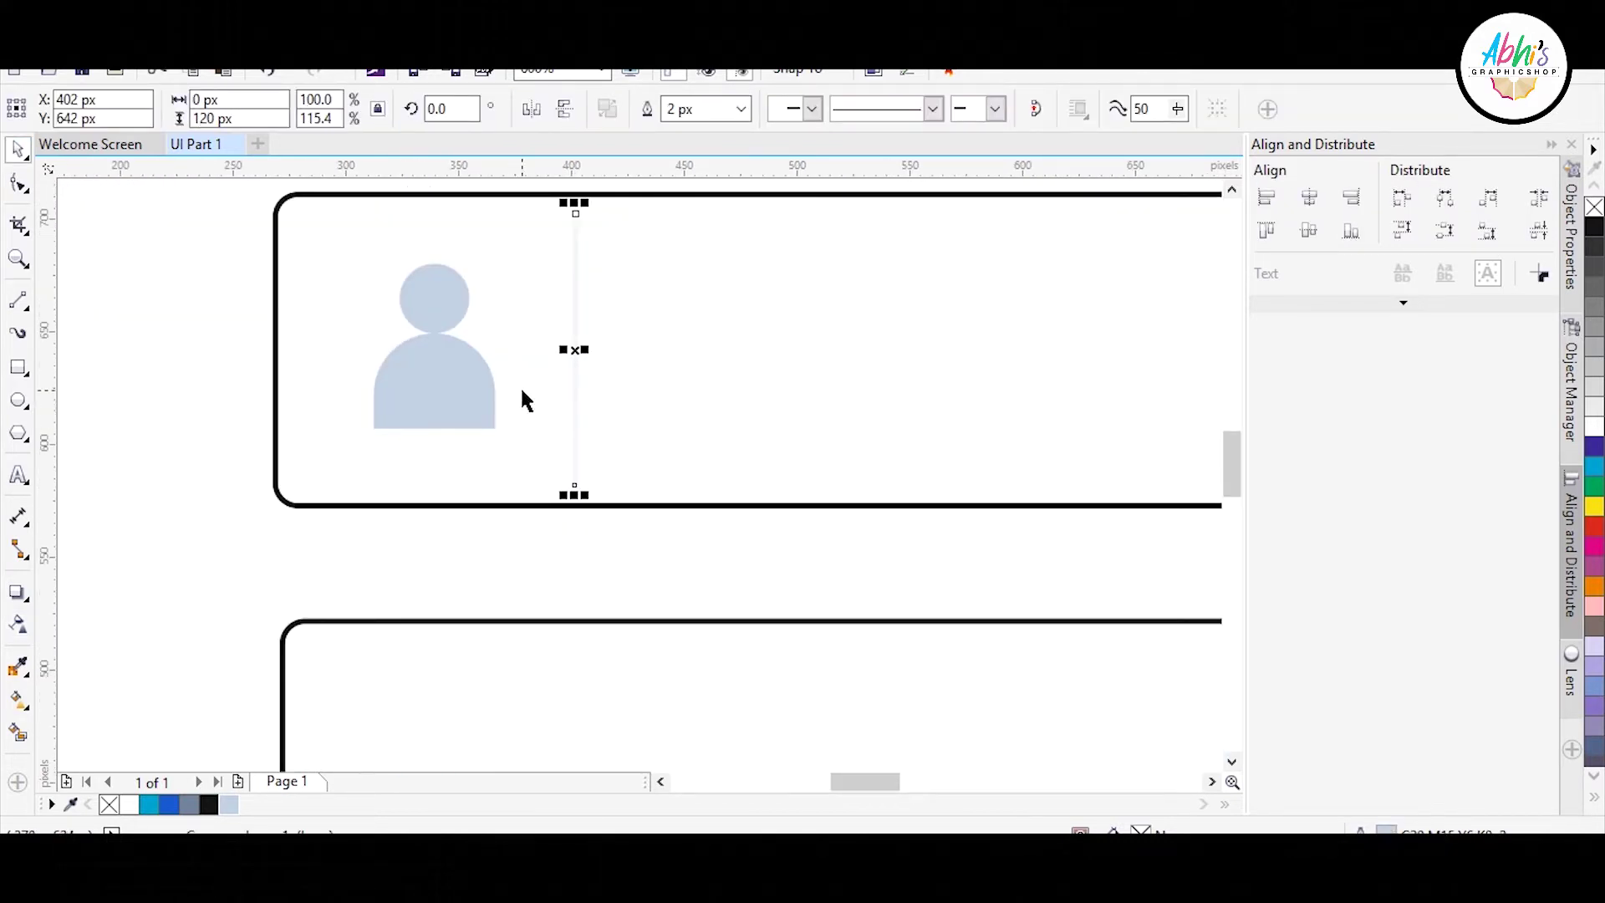
- Draw a helper square about 145 px around the user icon and align it to the top rectangle's left edge and vertical center
click(19, 368)
drag(279, 205, 608, 505)
click(19, 149)
shift+click(785, 288)
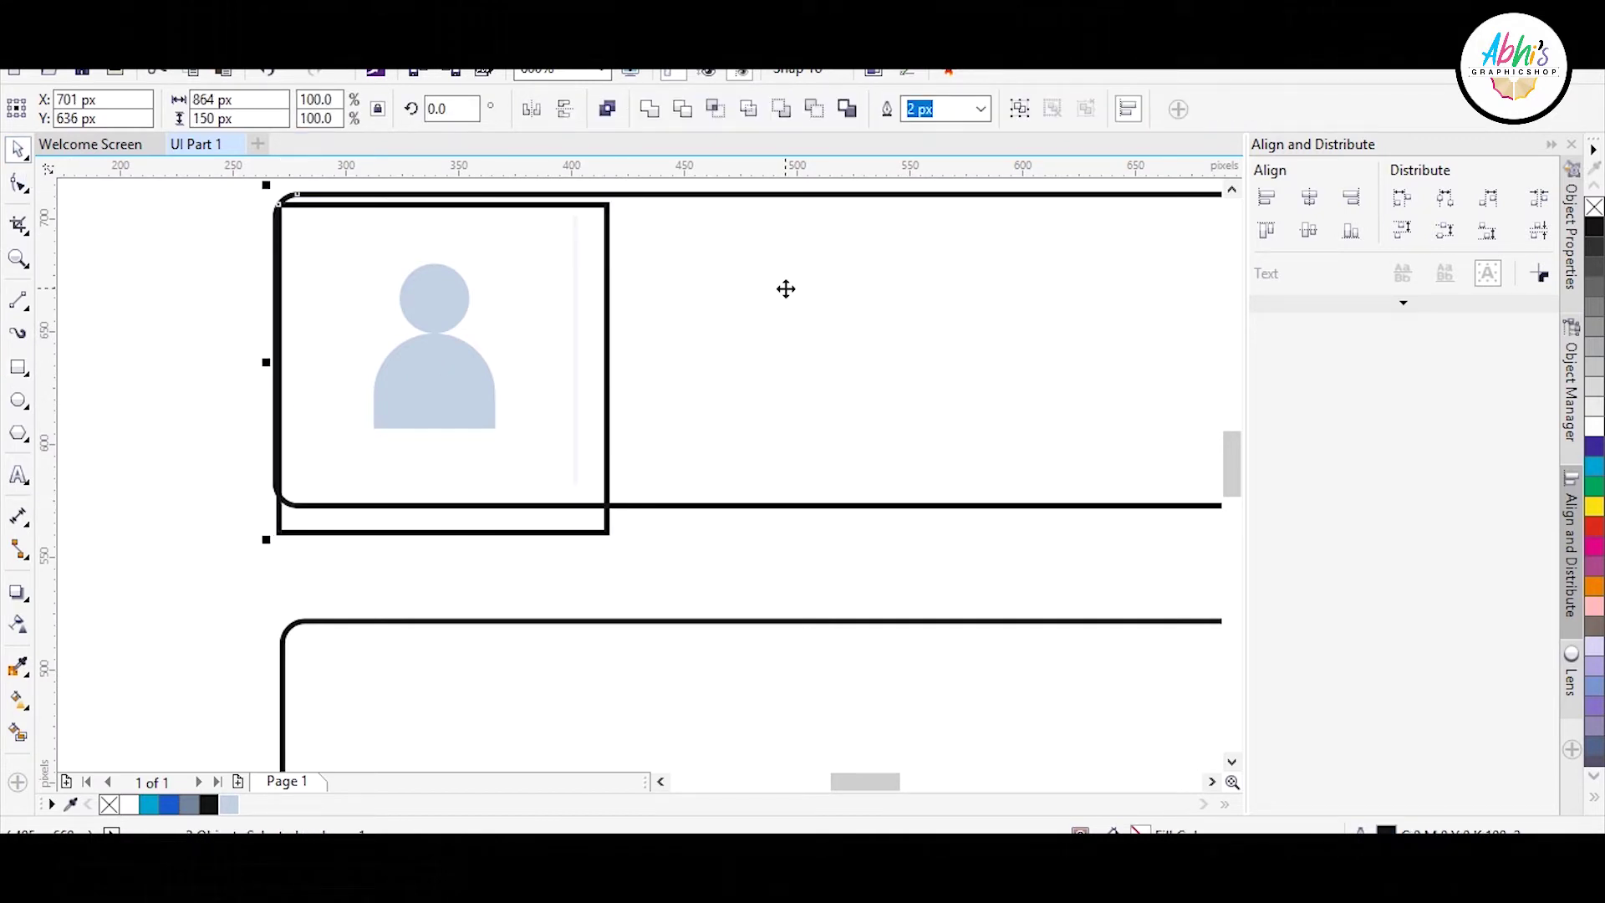
key(e)
key(l)
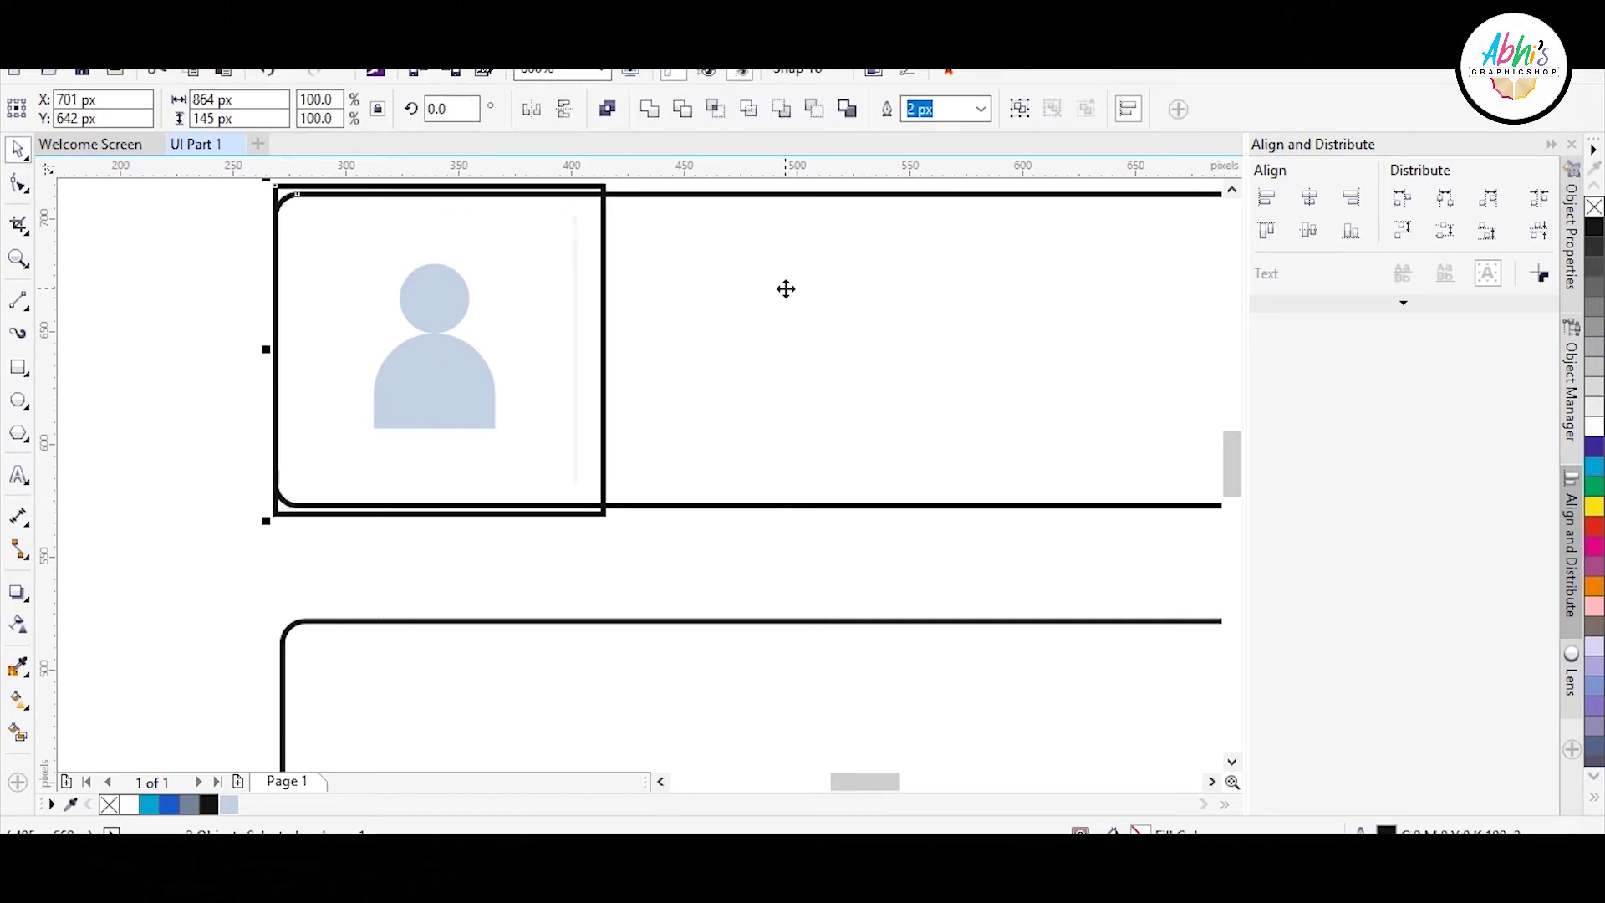
- Center the user icon horizontally and vertically within the helper square
click(196, 328)
click(445, 347)
click(444, 347)
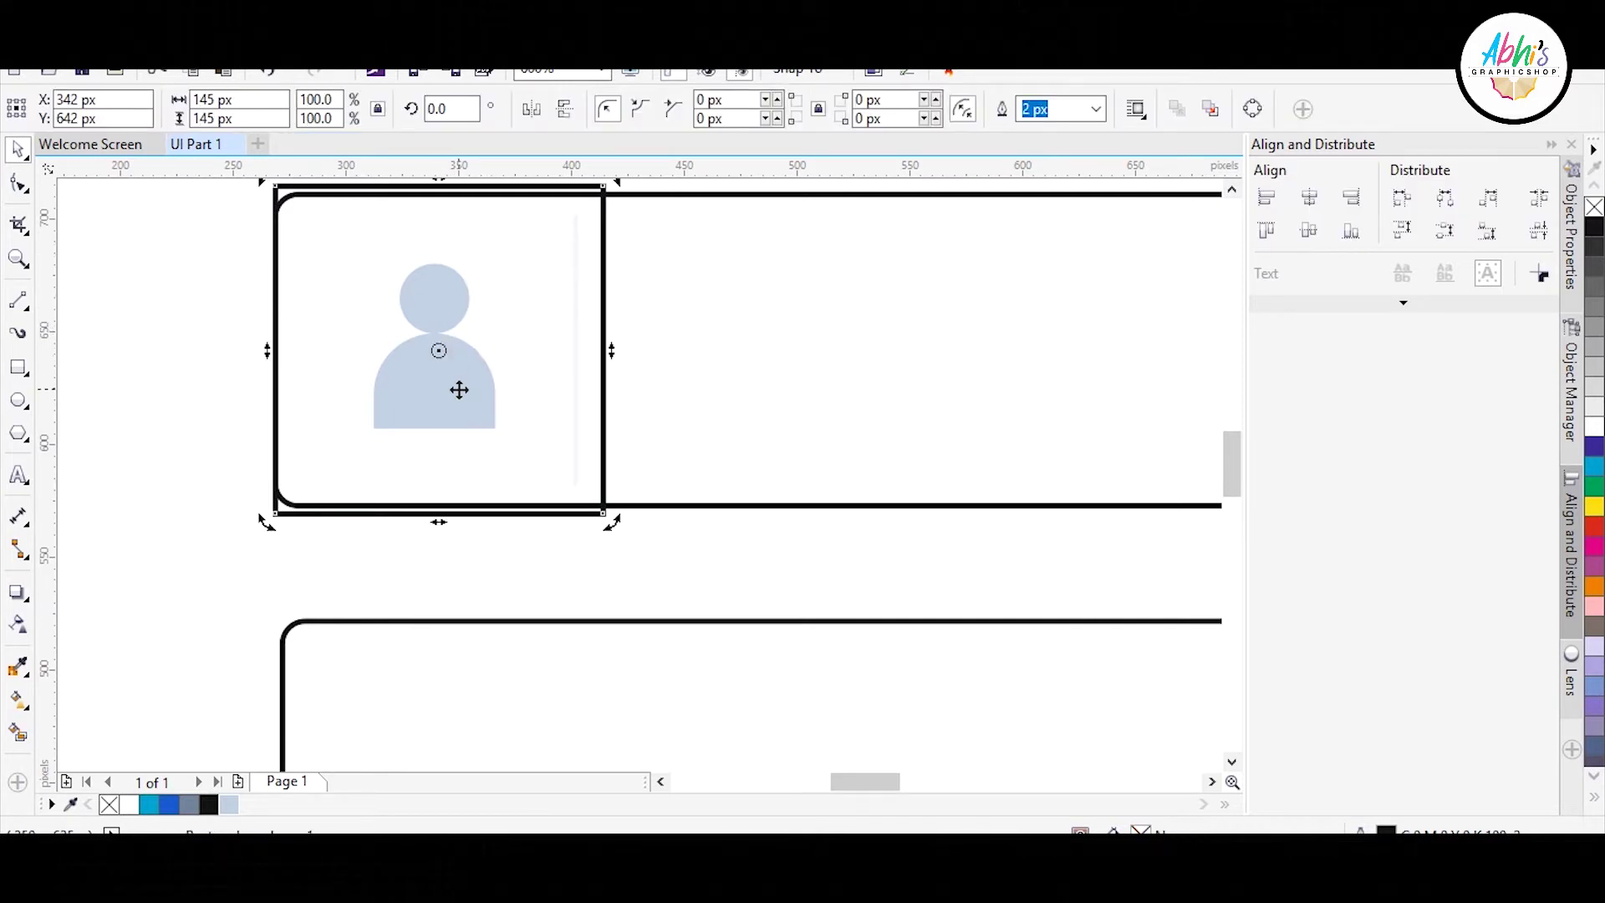
key(Escape)
click(461, 389)
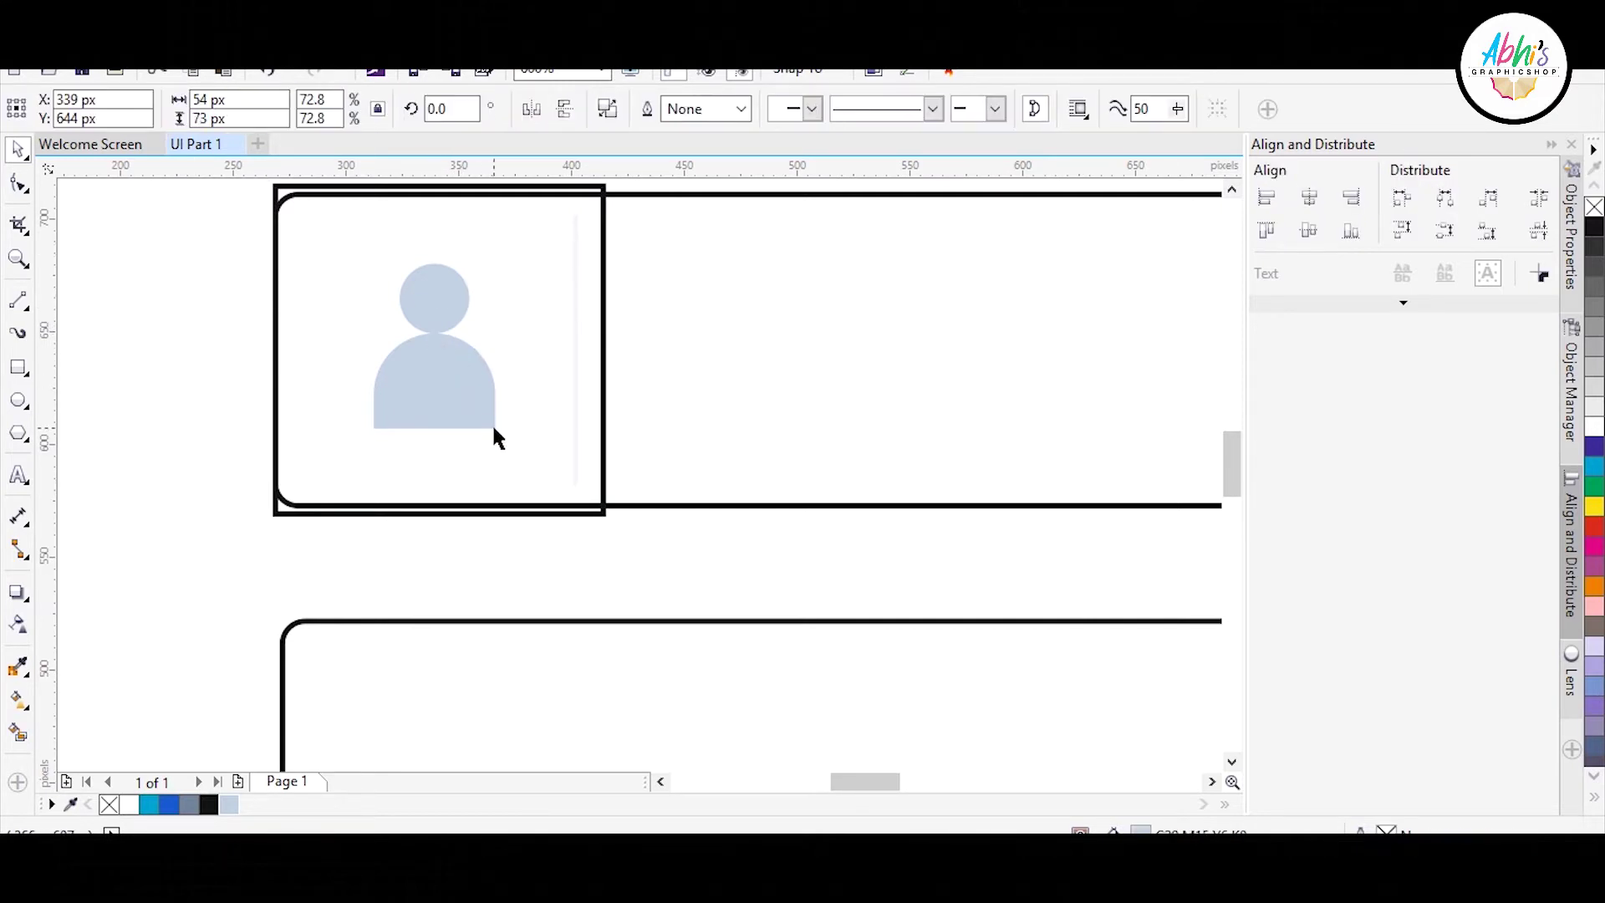
shift+click(566, 514)
key(c)
key(e)
key(Escape)
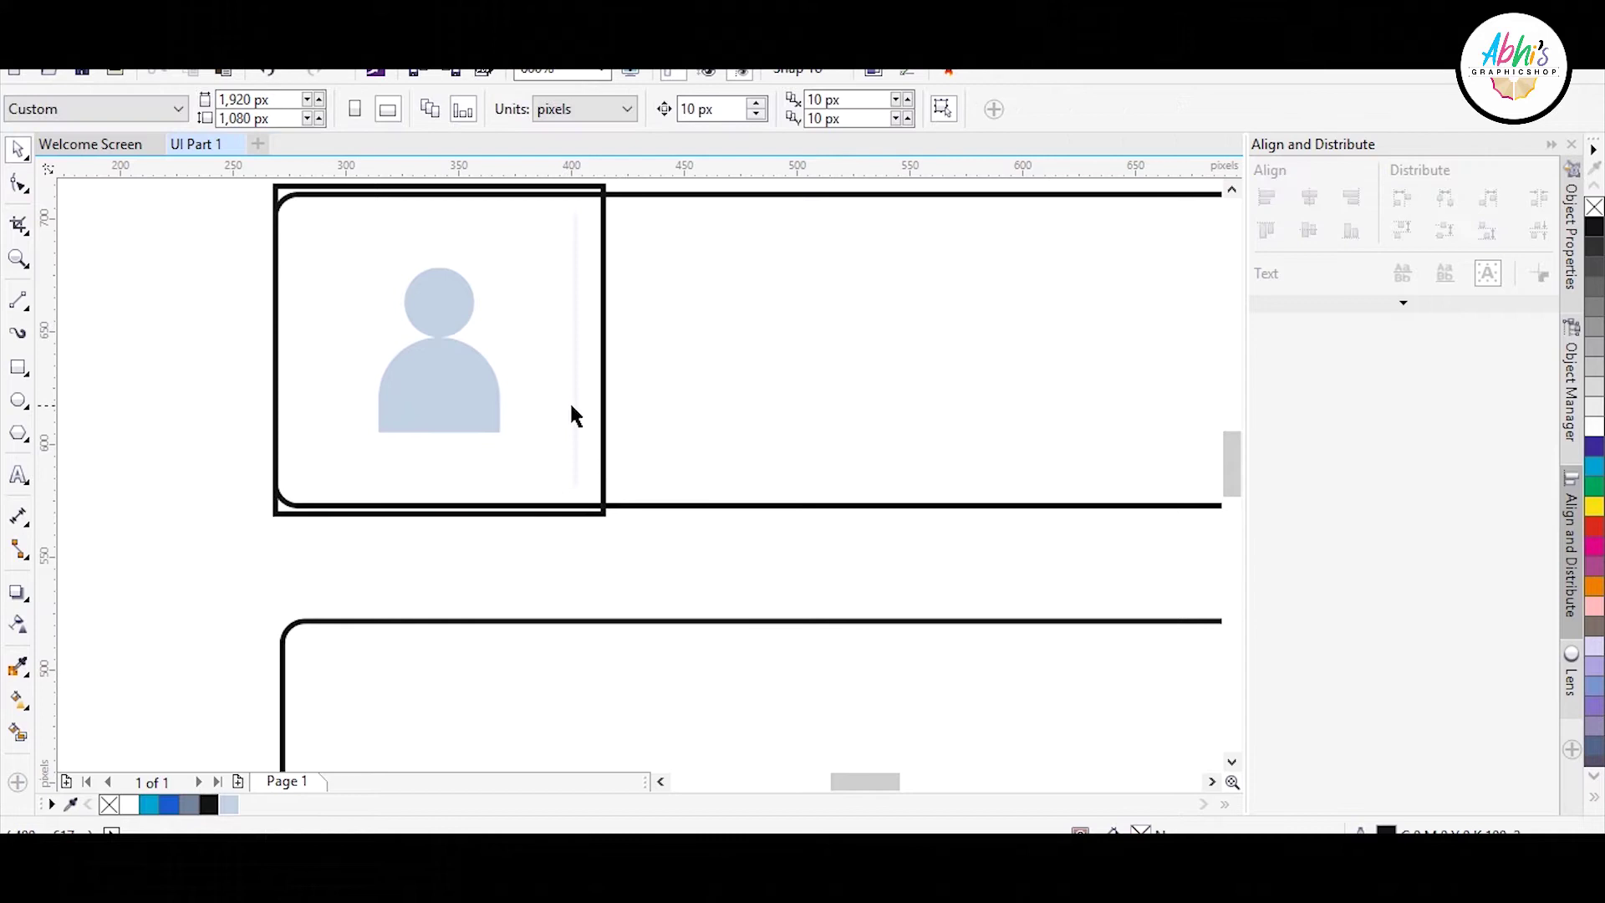
- Move the divider line about 12 px right onto the helper square's right edge and delete the helper square
click(516, 479)
key(Delete)
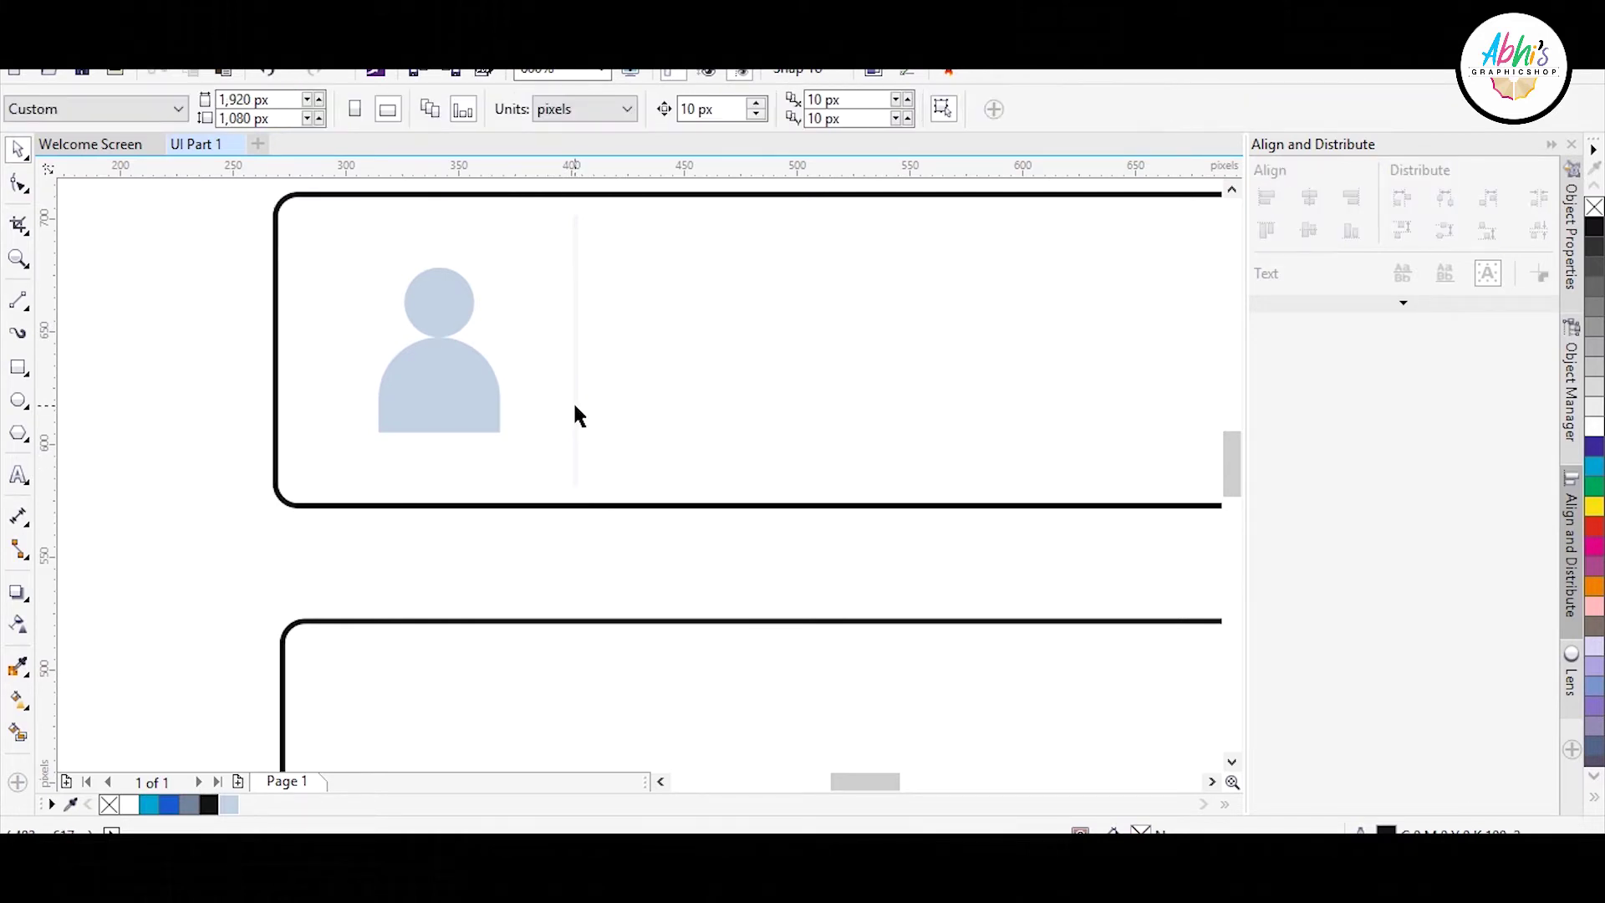
key(ctrl+z)
drag(575, 405, 603, 408)
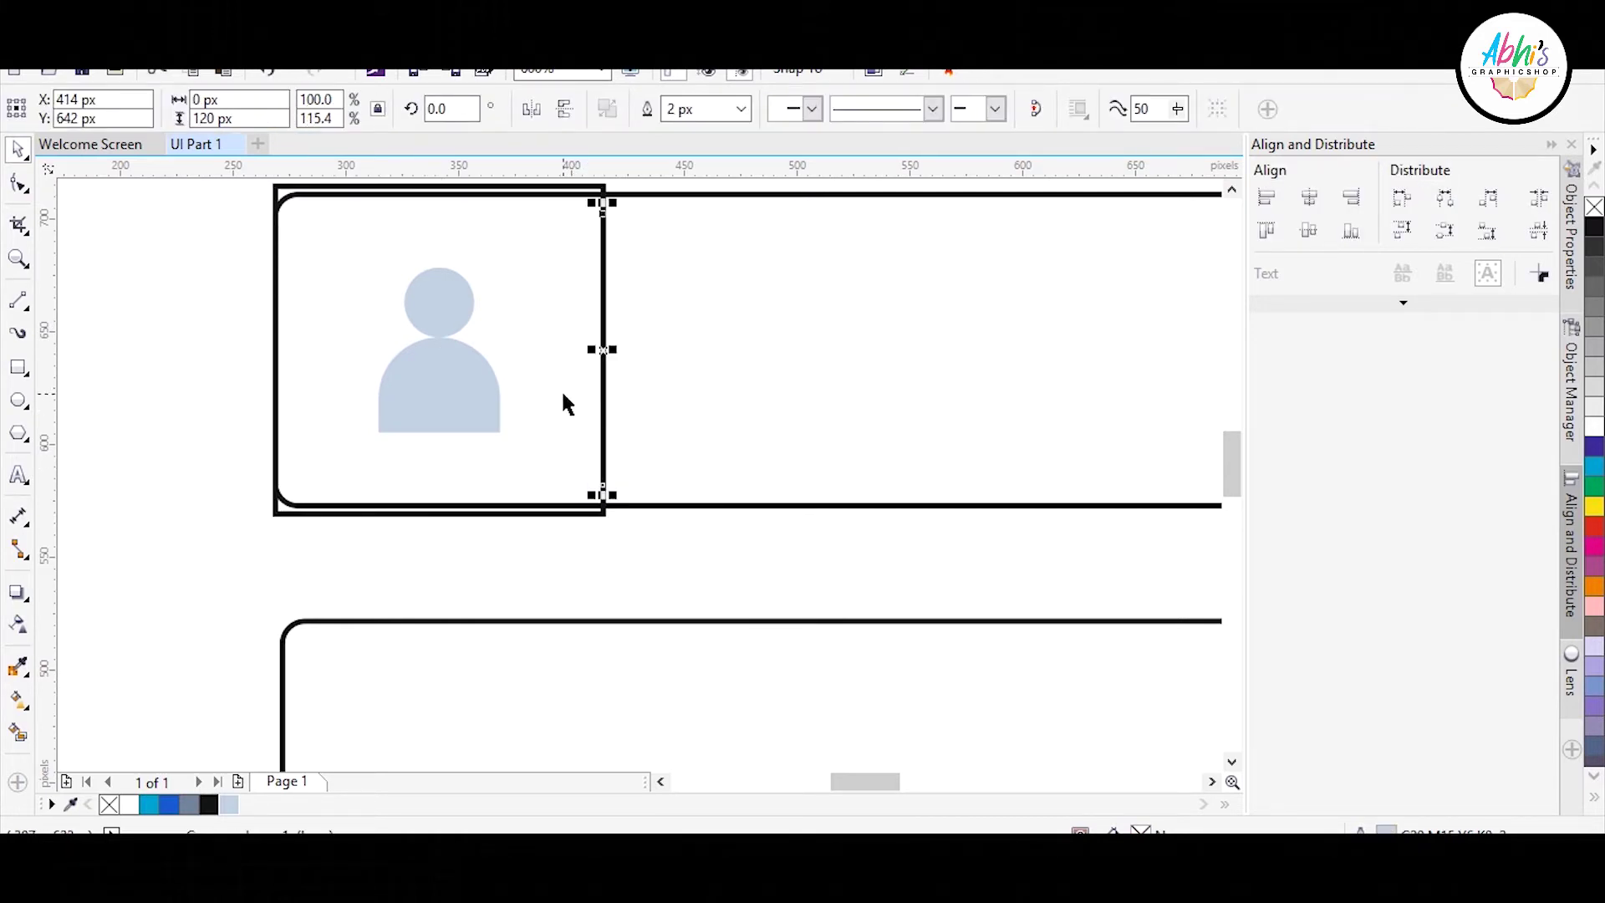
click(563, 395)
key(Delete)
- Duplicate the divider line and center the copy vertically in the second rectangle
click(602, 395)
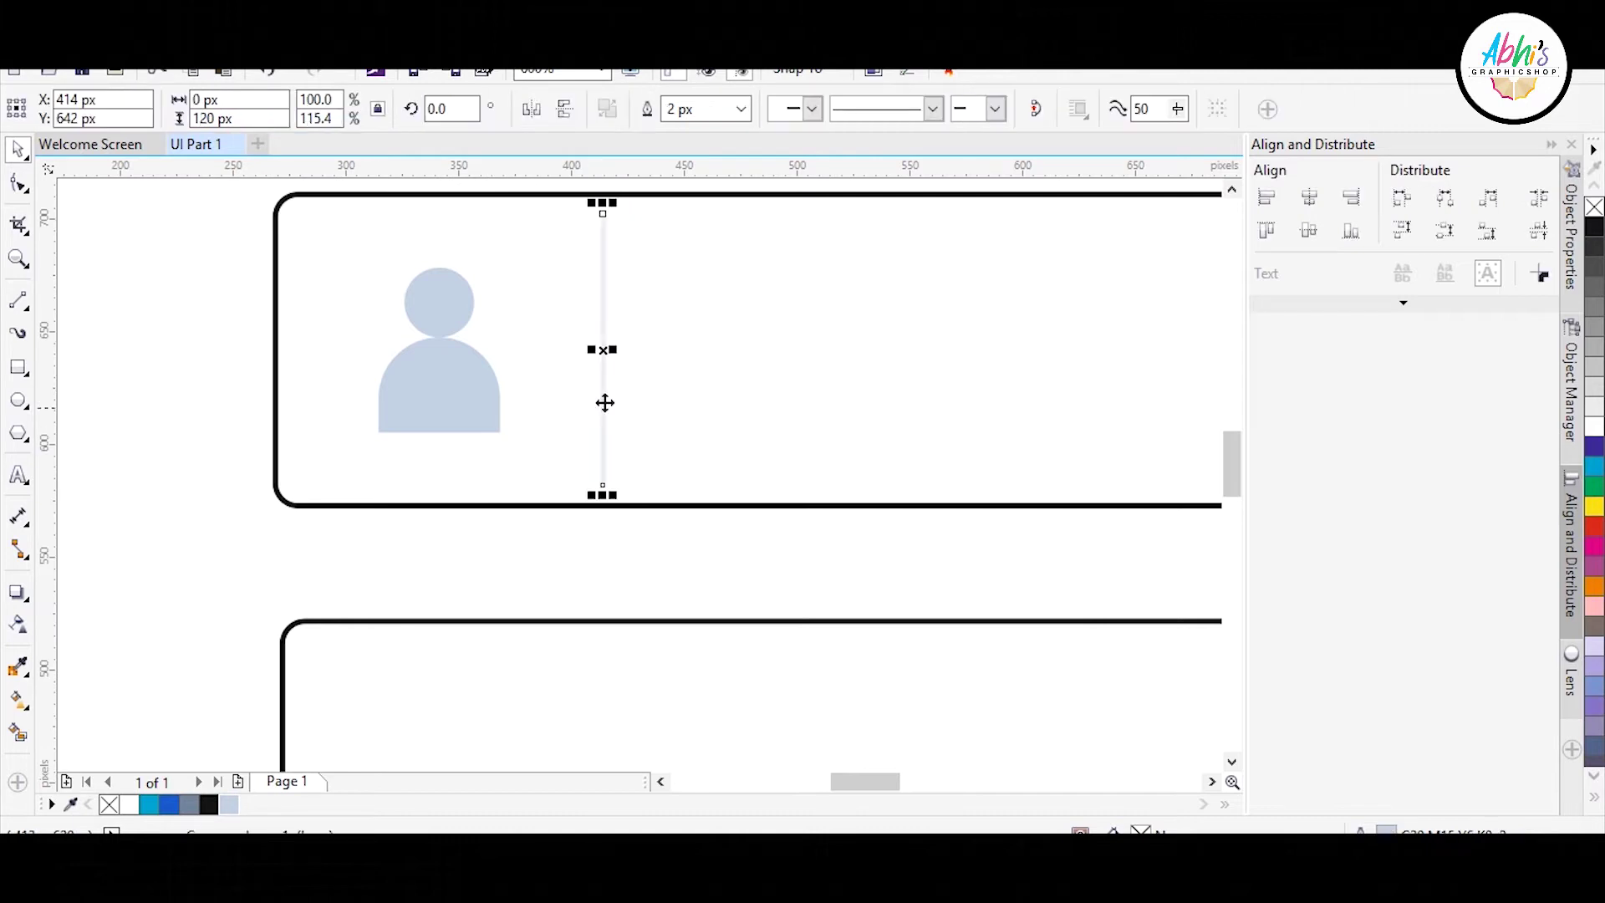
key(plus)
shift+click(624, 656)
key(e)
click(262, 555)
scroll(569, 364, down, 1)
scroll(508, 665, up, 1)
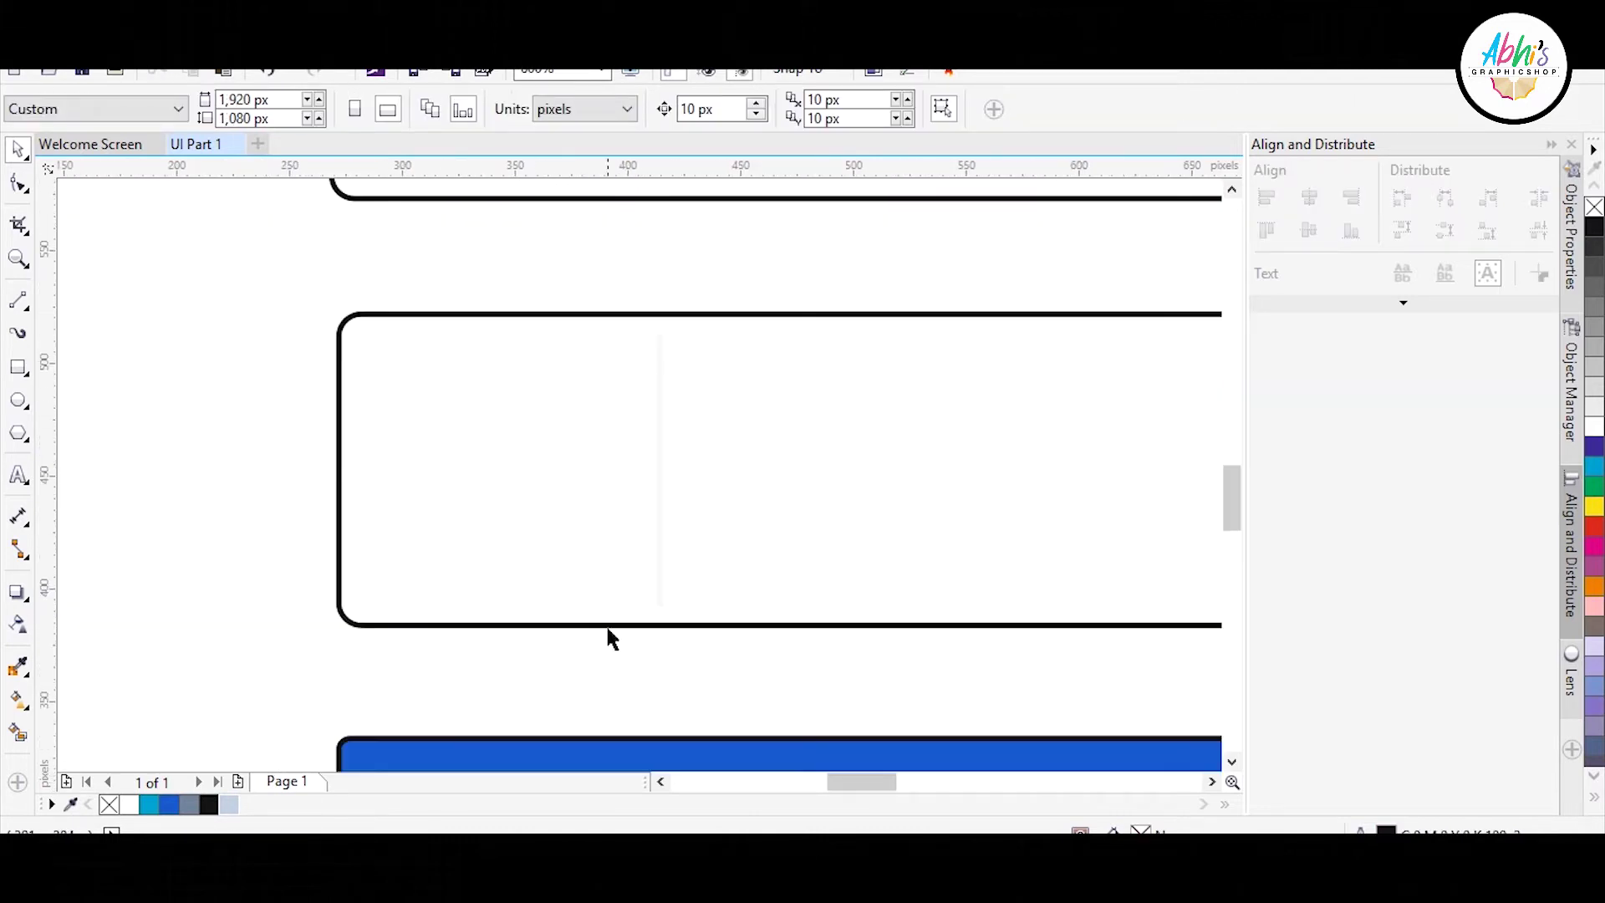
- Draw a rectangle about 54 × 44 px over the body of the user icon
scroll(608, 638, up, 1)
scroll(585, 544, down, 2)
scroll(619, 512, up, 2)
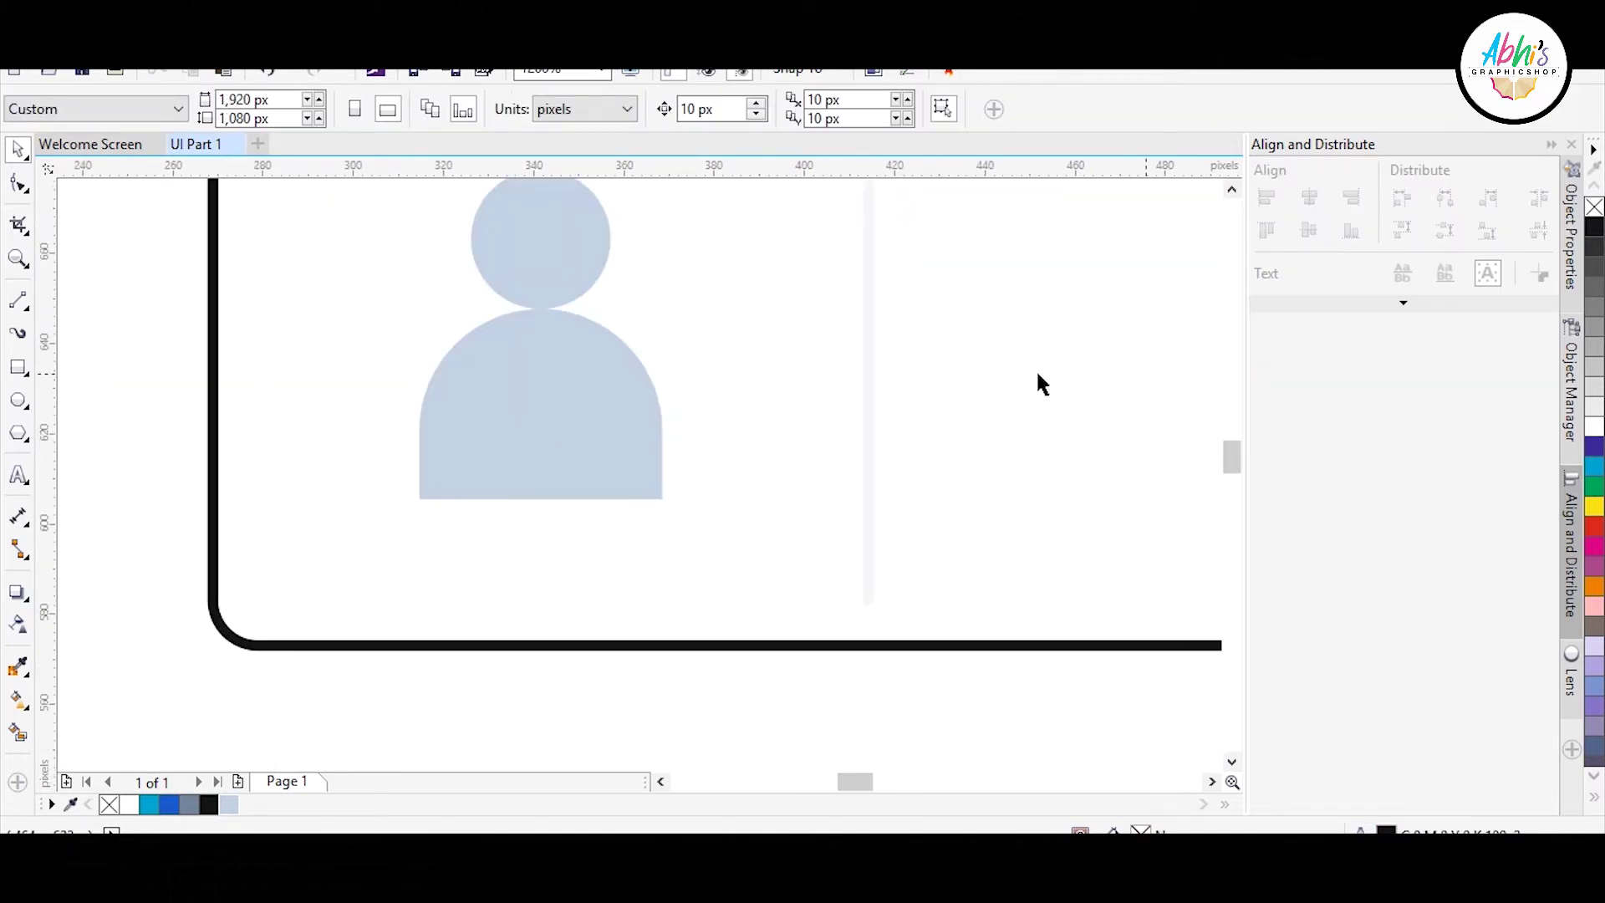
click(17, 368)
drag(662, 499, 417, 298)
click(17, 150)
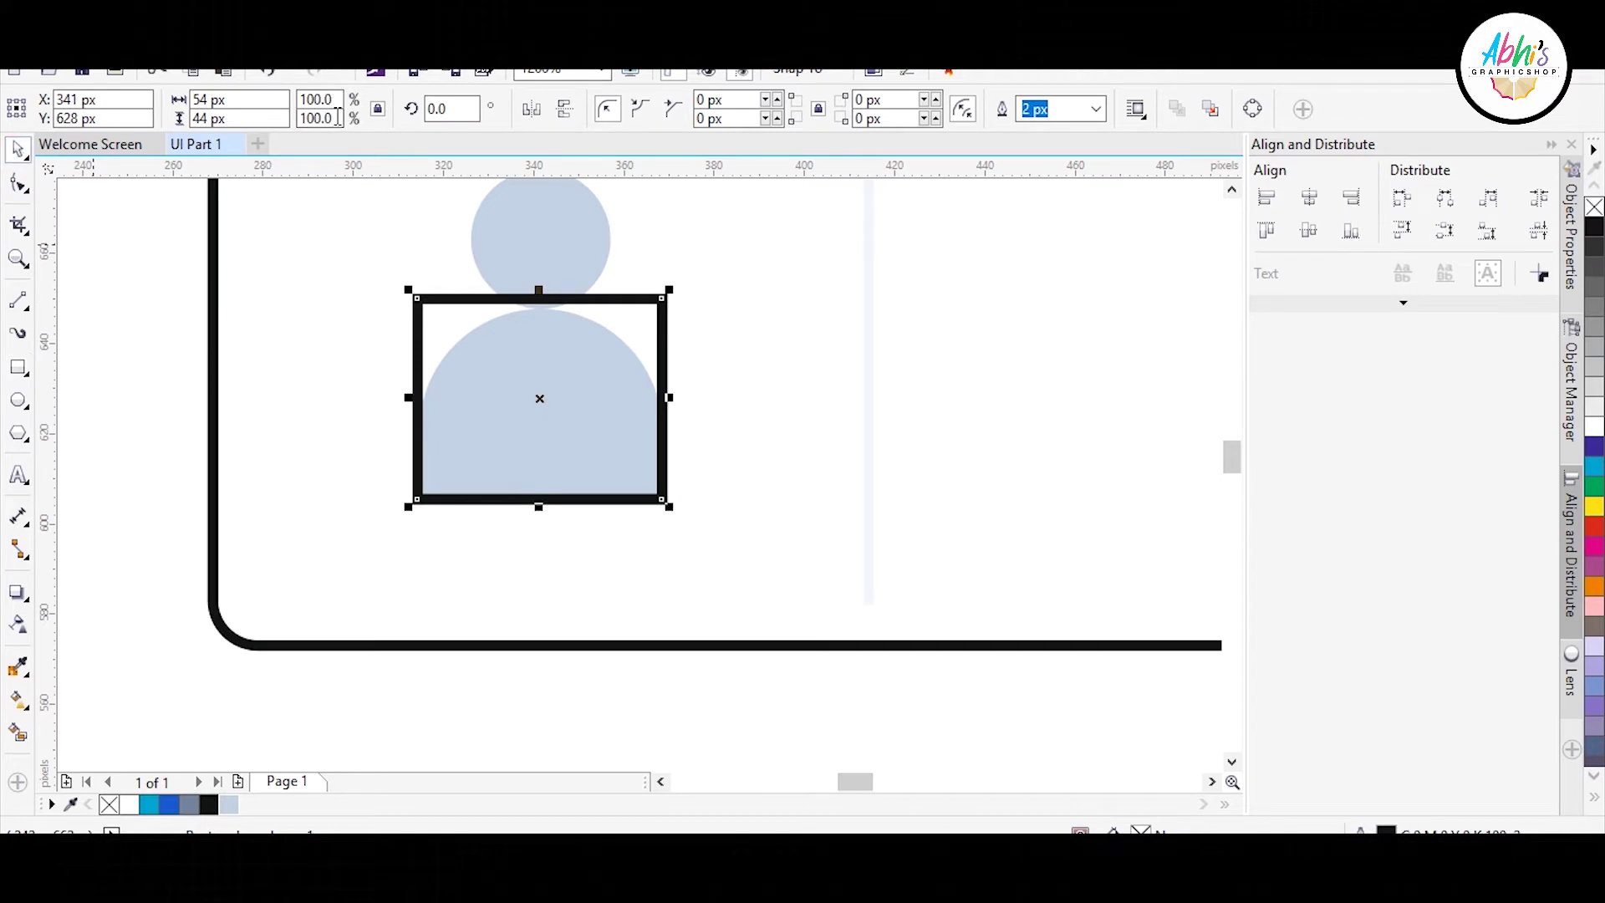
- Try to make the new rectangle square by setting its width to 44 px
click(250, 118)
click(264, 101)
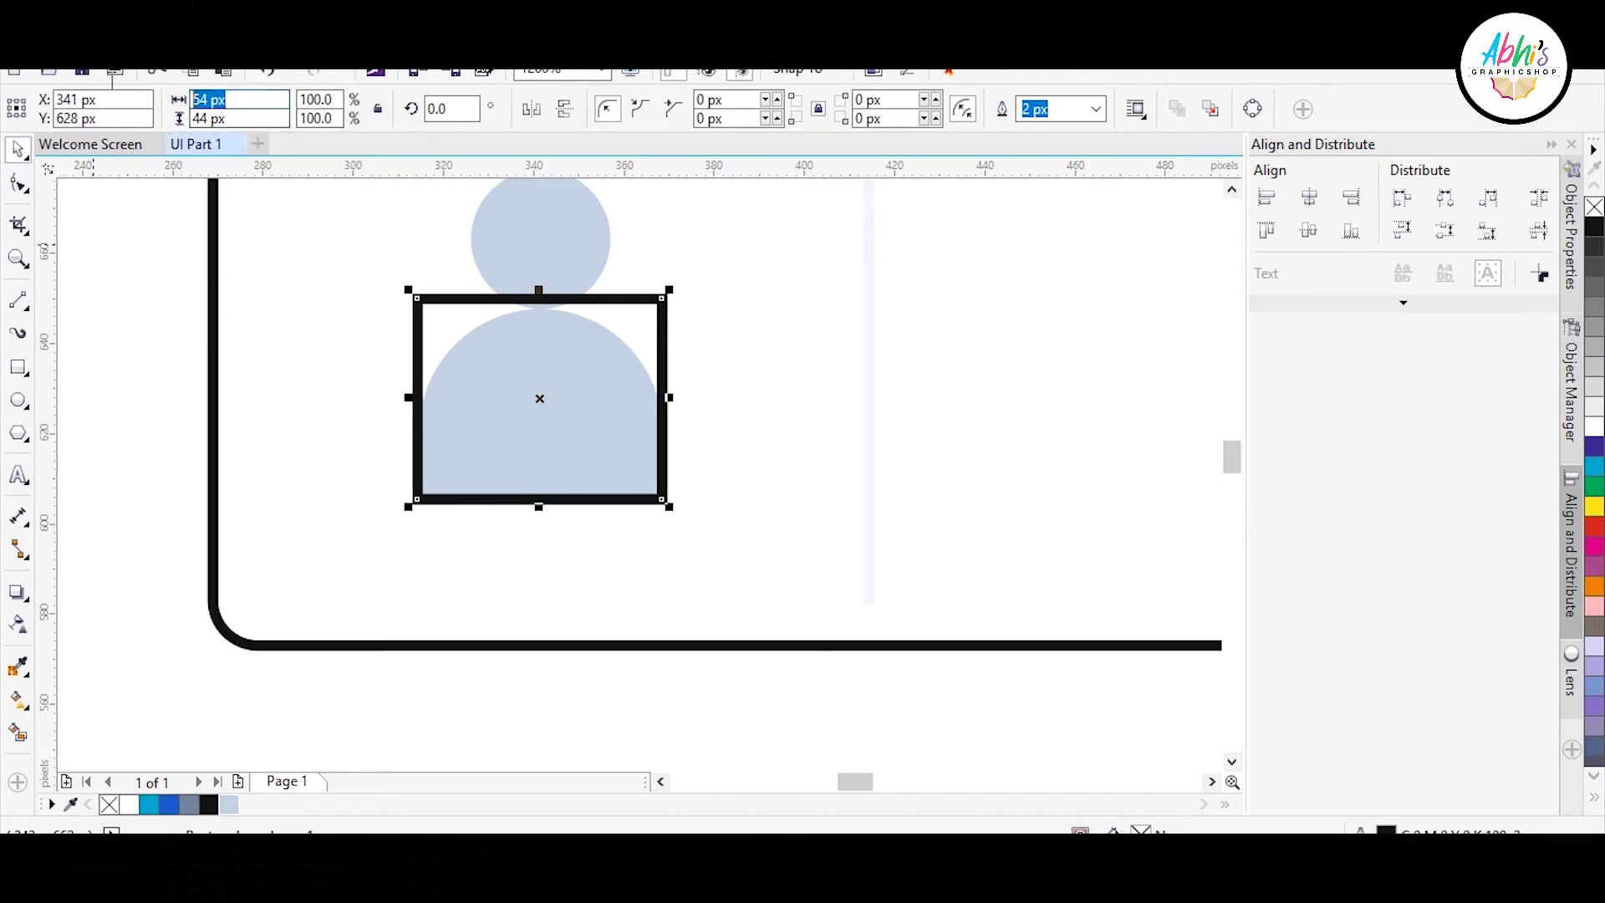
text(44)
key(Return)
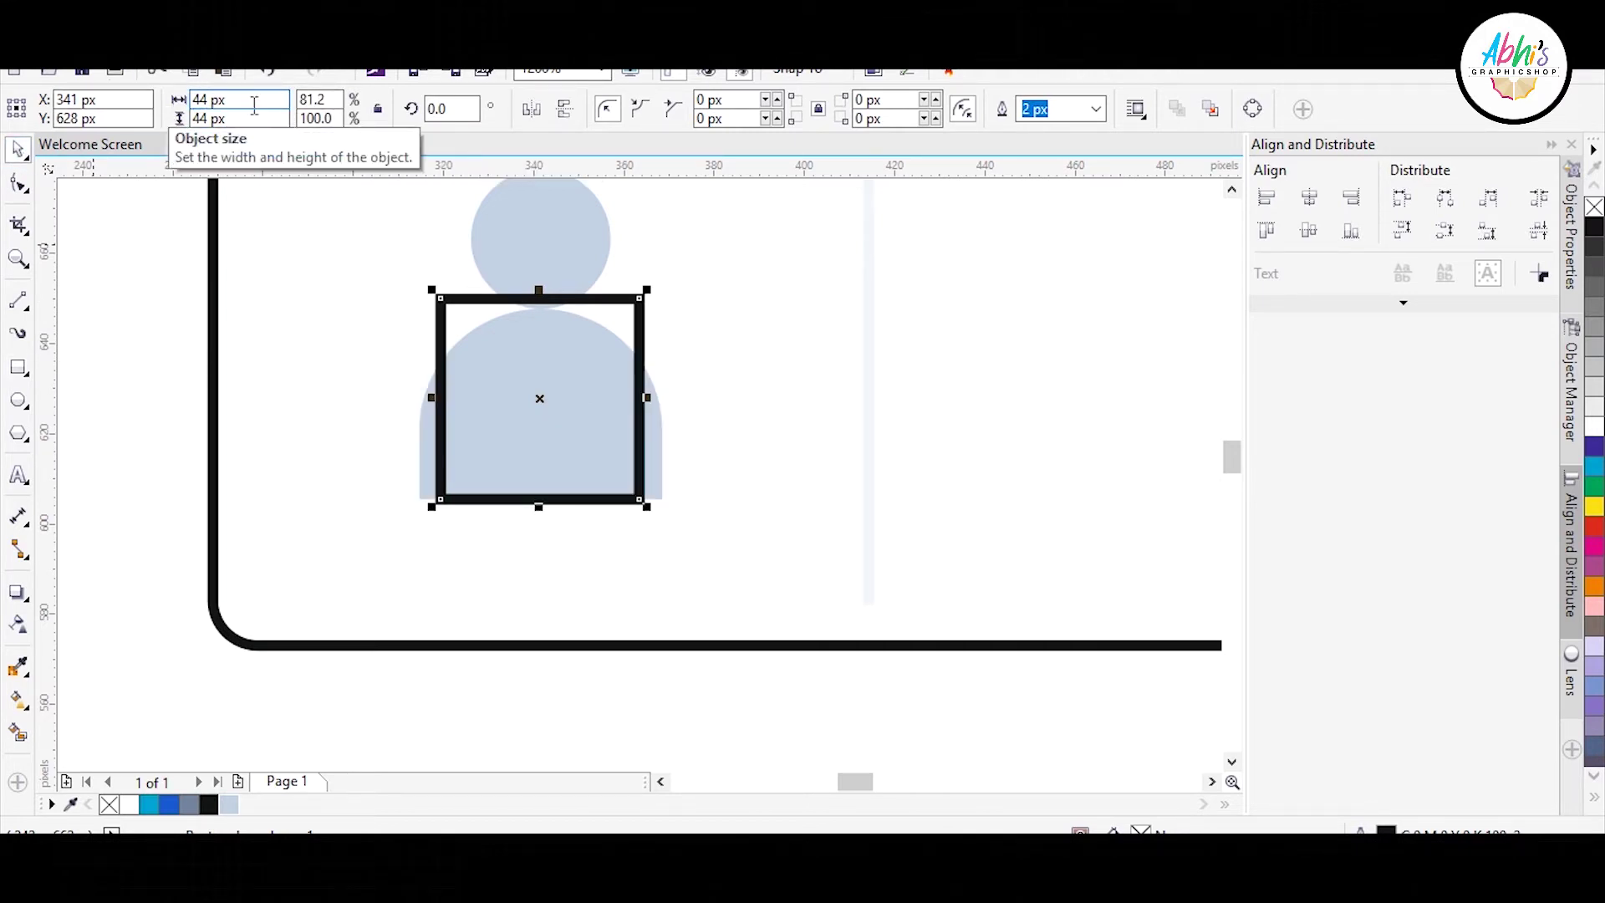
key(ctrl+z)
- Set the rectangle's height to 54 px and align its bottom edge with the user icon
click(244, 118)
text(54)
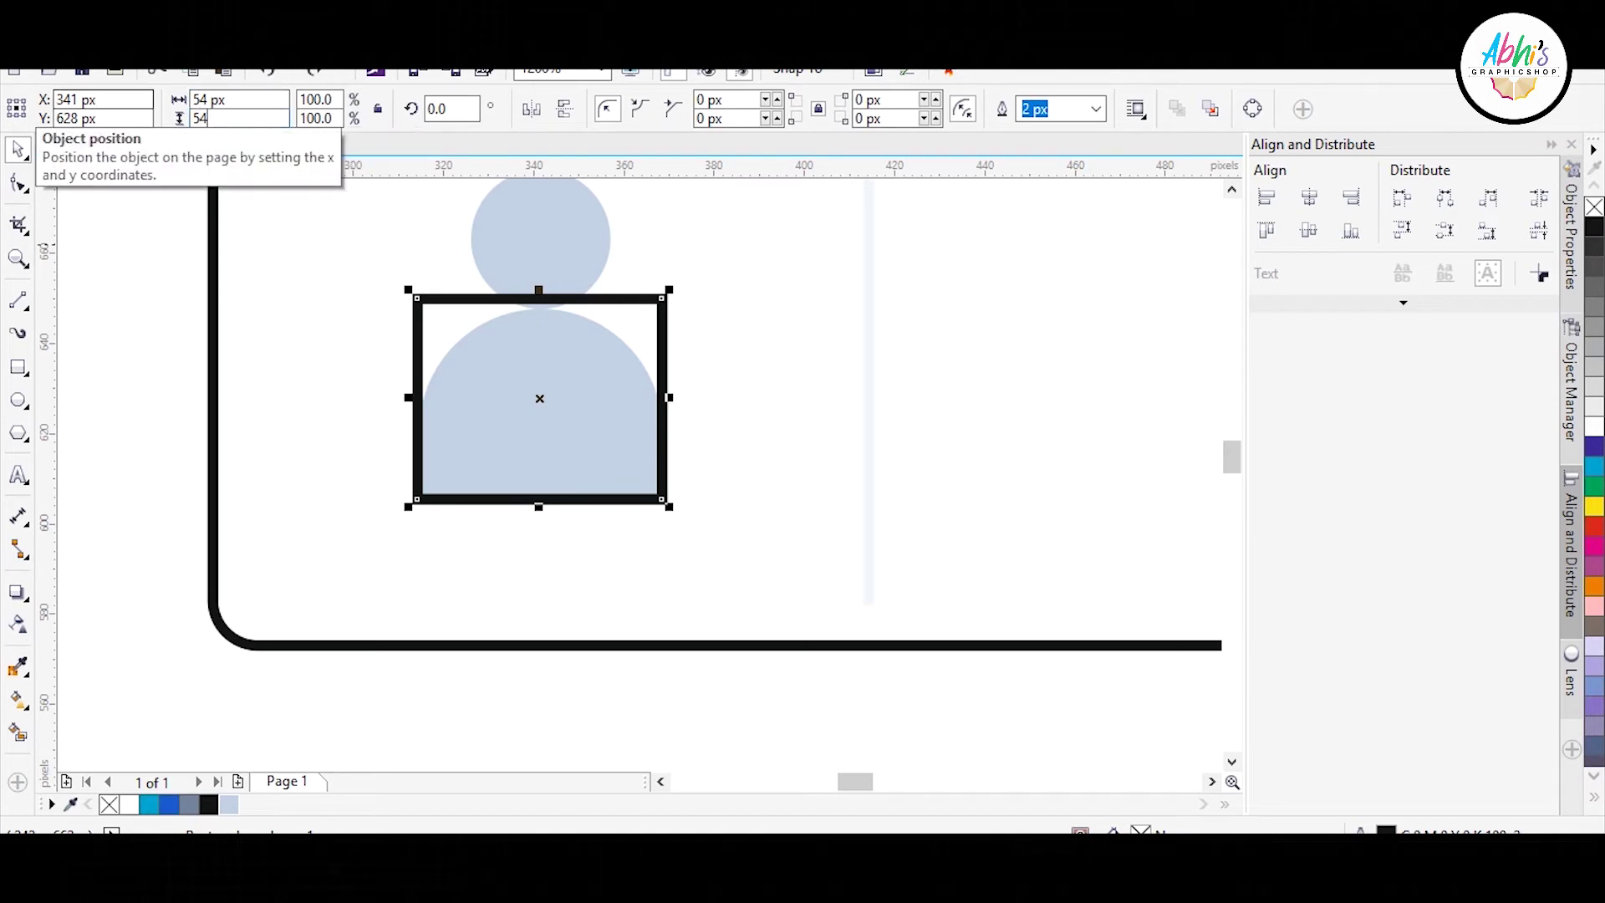
key(Return)
shift+click(567, 223)
key(b)
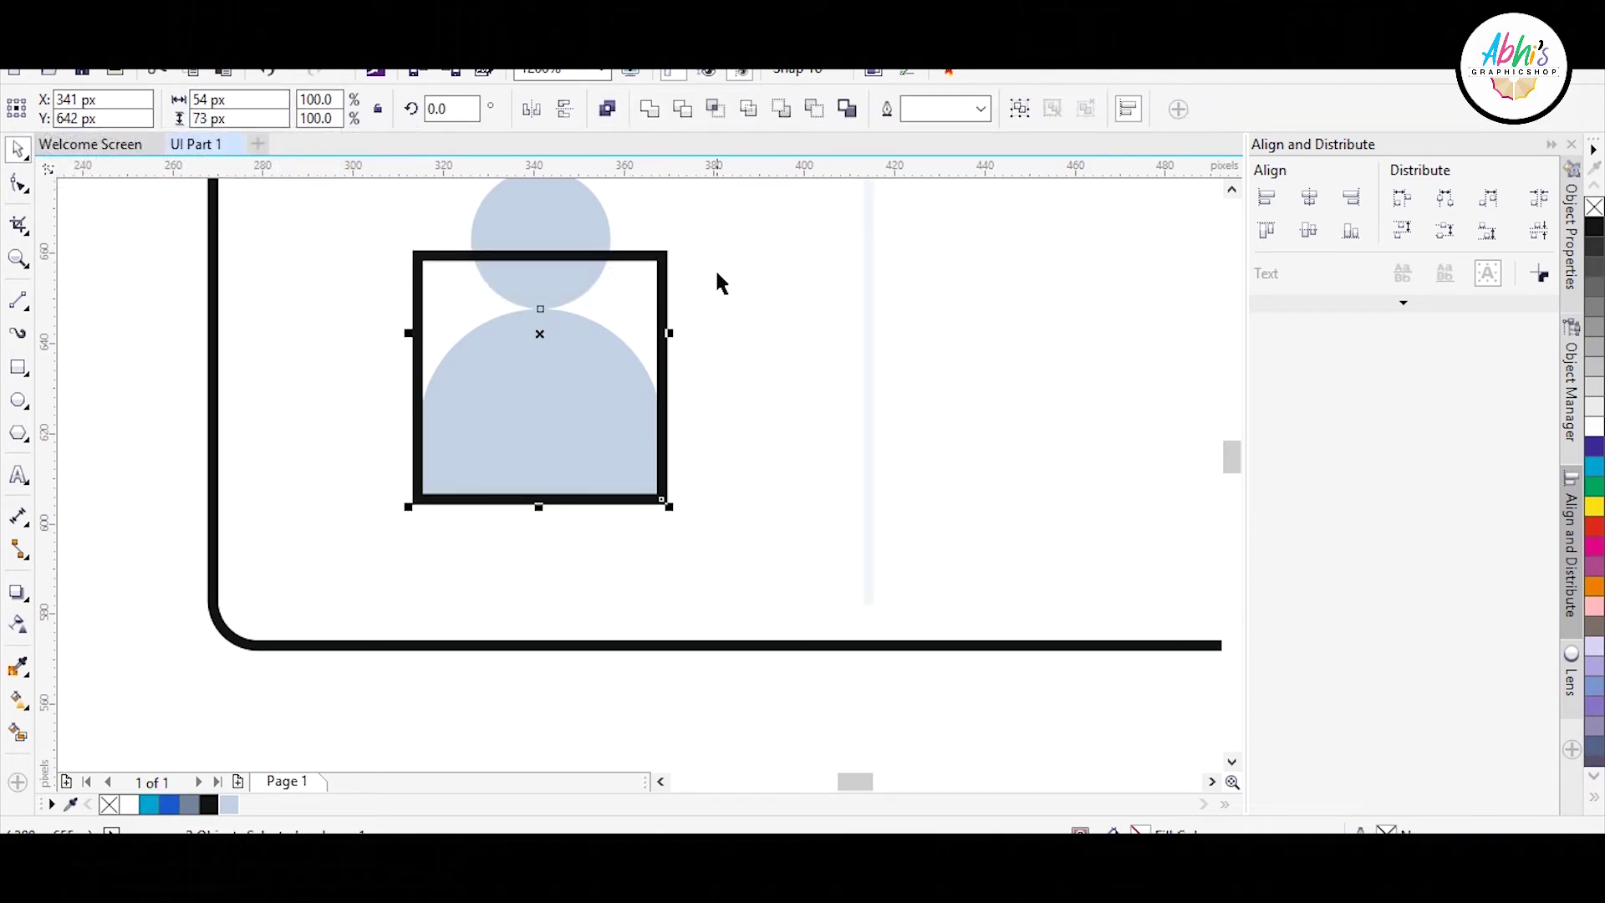
click(719, 247)
- Round all four corners of the 54 px square to about 6 px
click(620, 339)
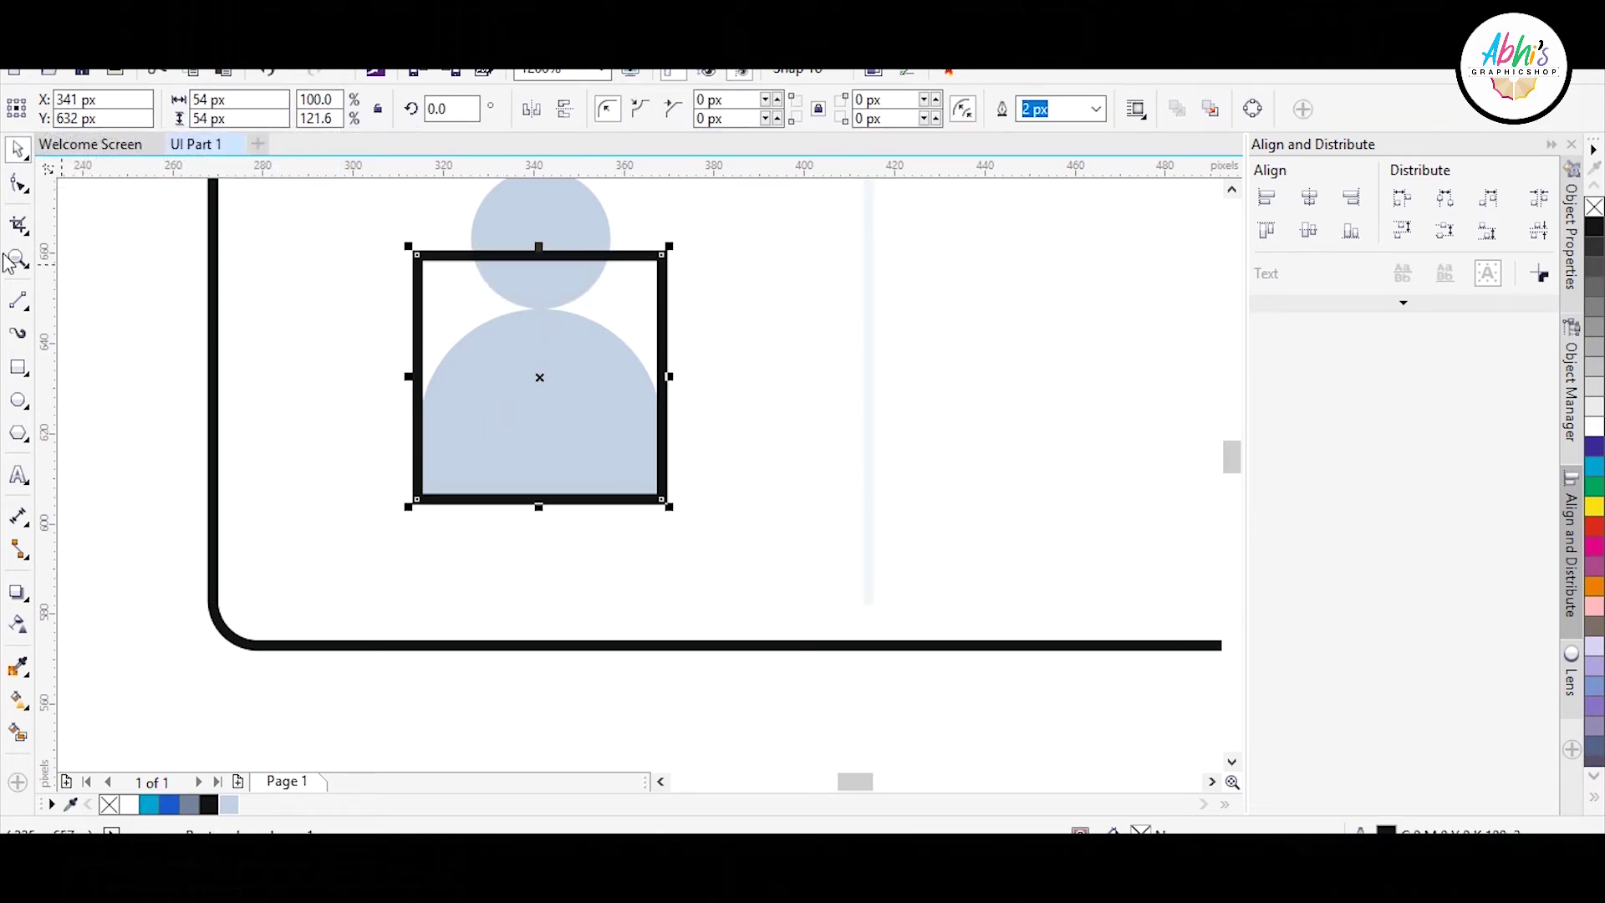
click(18, 184)
drag(419, 259, 443, 264)
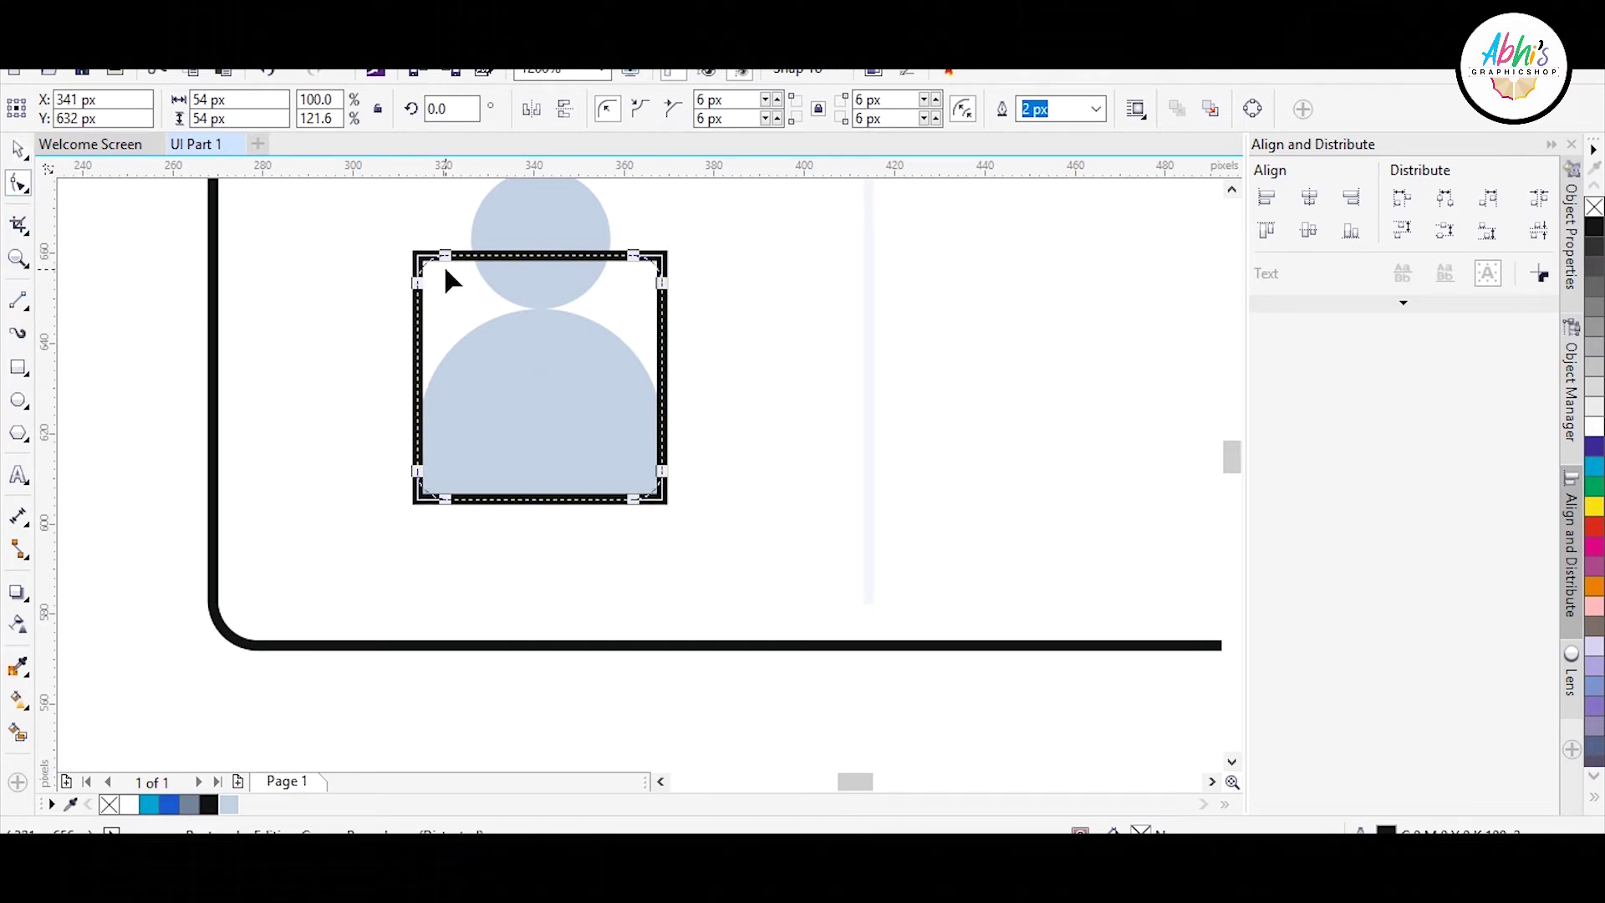
click(17, 151)
- Place a reduced copy of the rounded square, about 25 px wide, across its top edge and delete the extra copy inside it
drag(584, 363, 524, 387)
right_click(524, 387)
drag(434, 460, 464, 323)
click(477, 530)
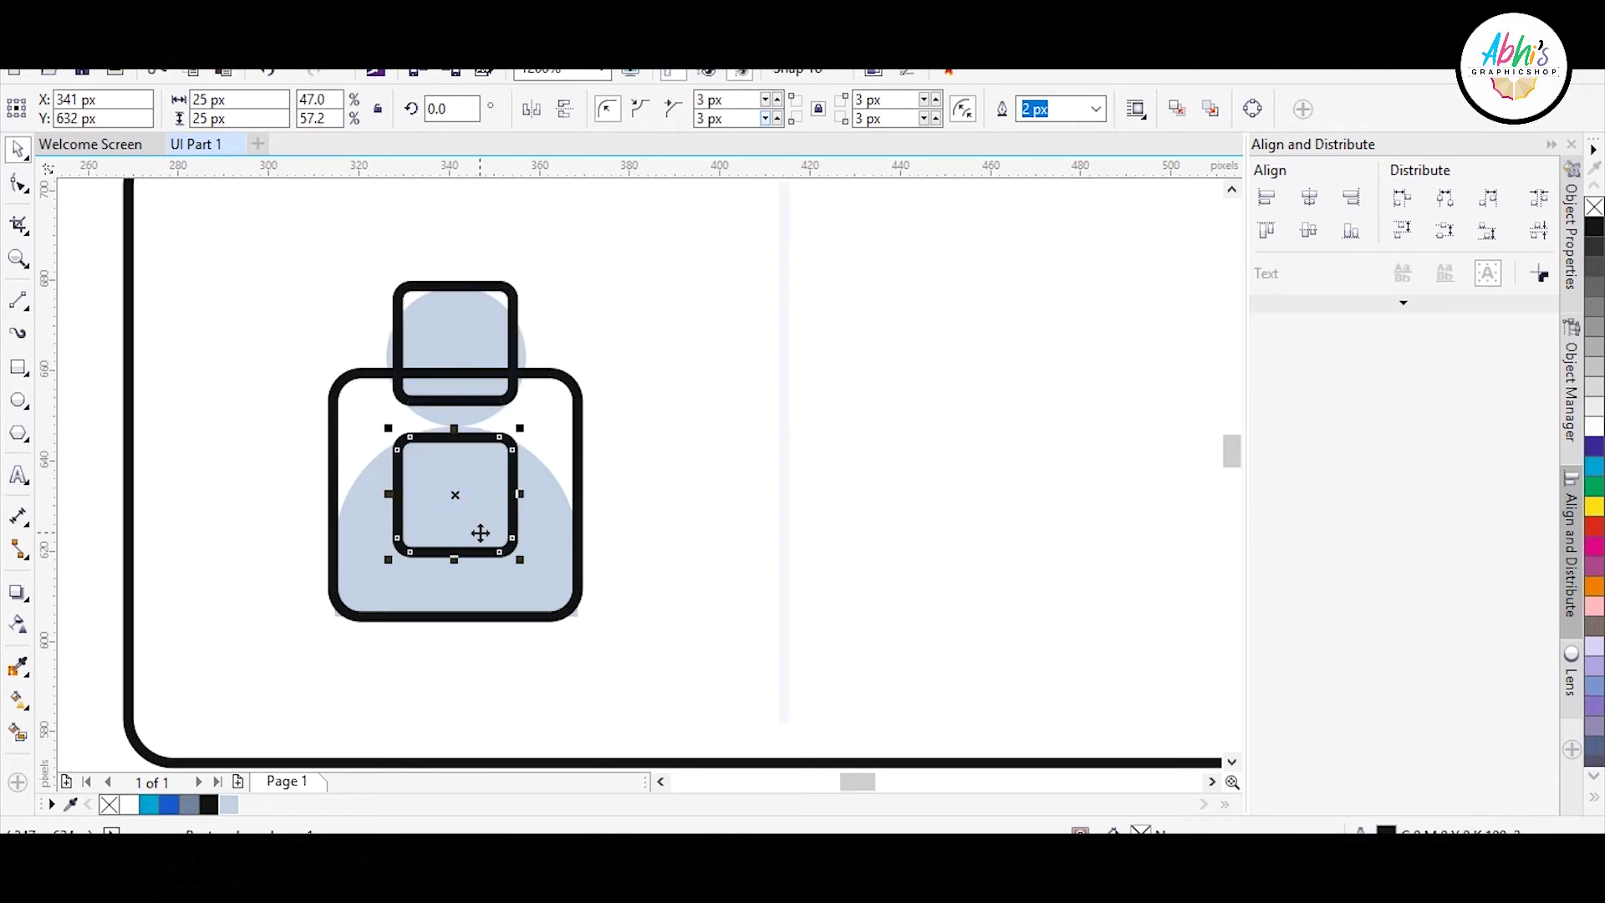
key(Delete)
- Round the small square's two upper corners to about 13 px to form an arch
click(456, 299)
key(F10)
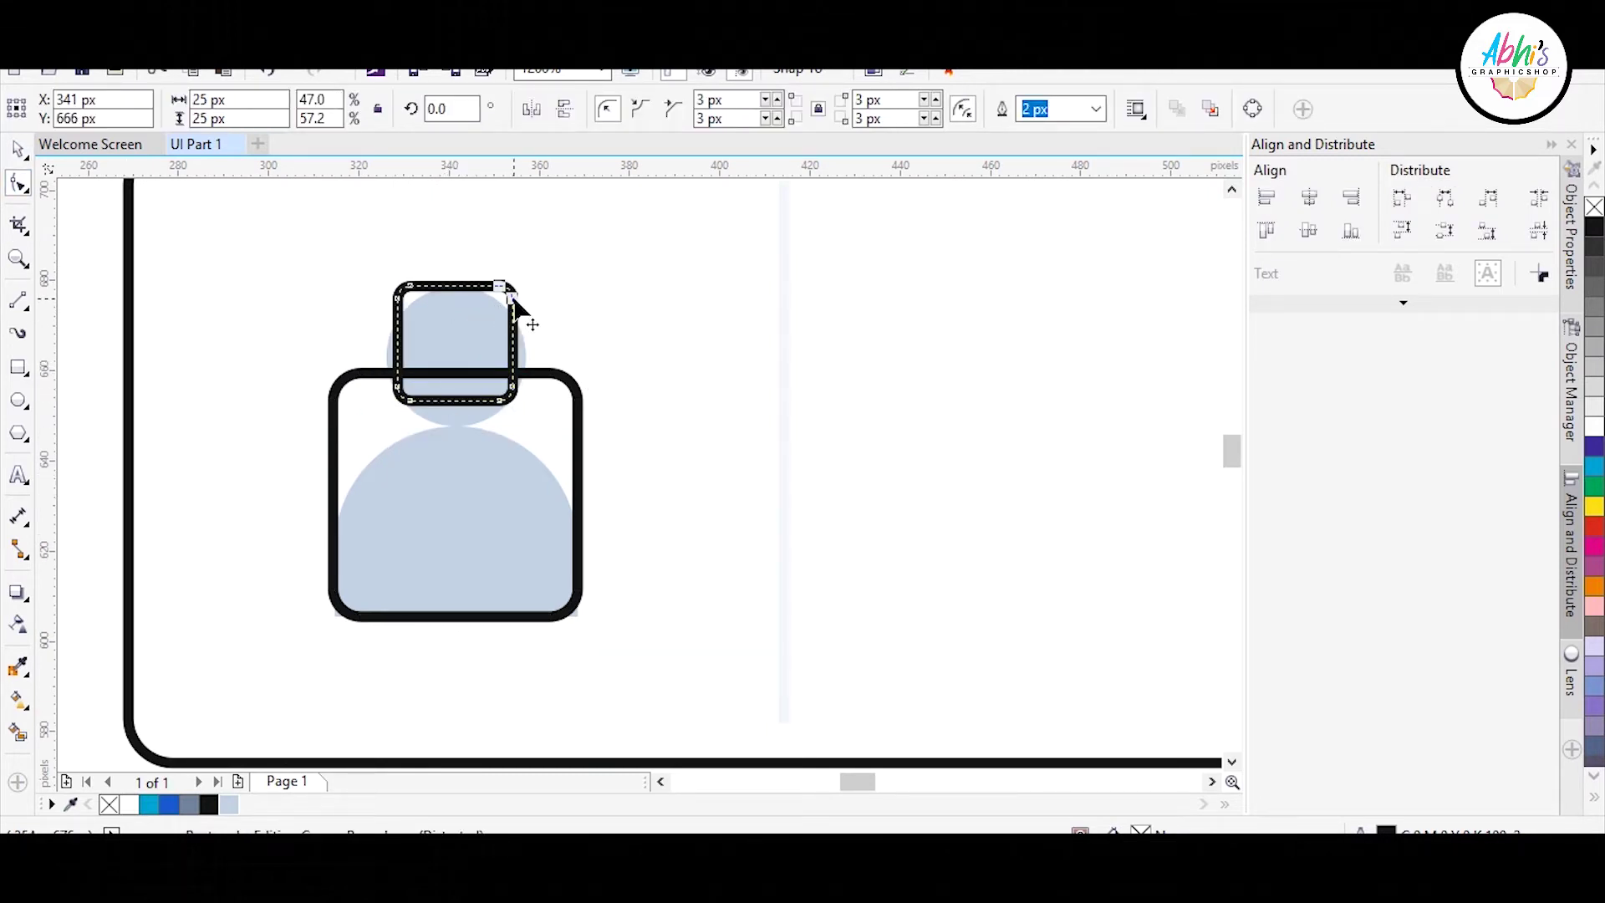
drag(512, 295, 525, 384)
drag(401, 301, 399, 368)
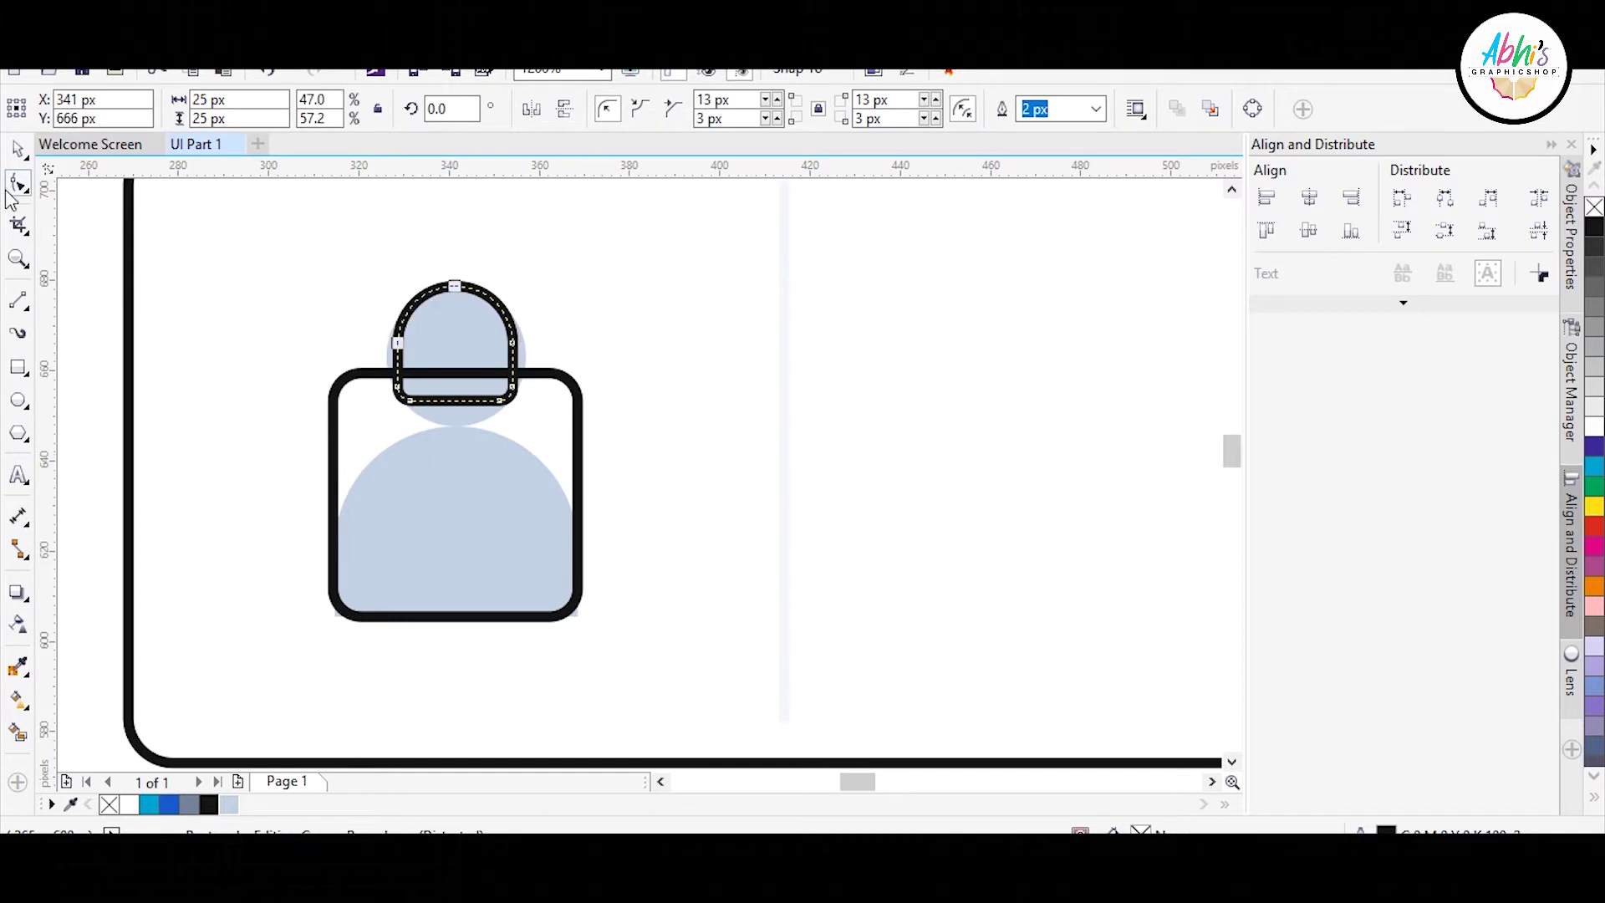
click(19, 149)
- Build concentric arch outlines, the outer about 30 px wide, and subtract the inner from the outer to form the lock's shackle
scroll(472, 250, up, 2)
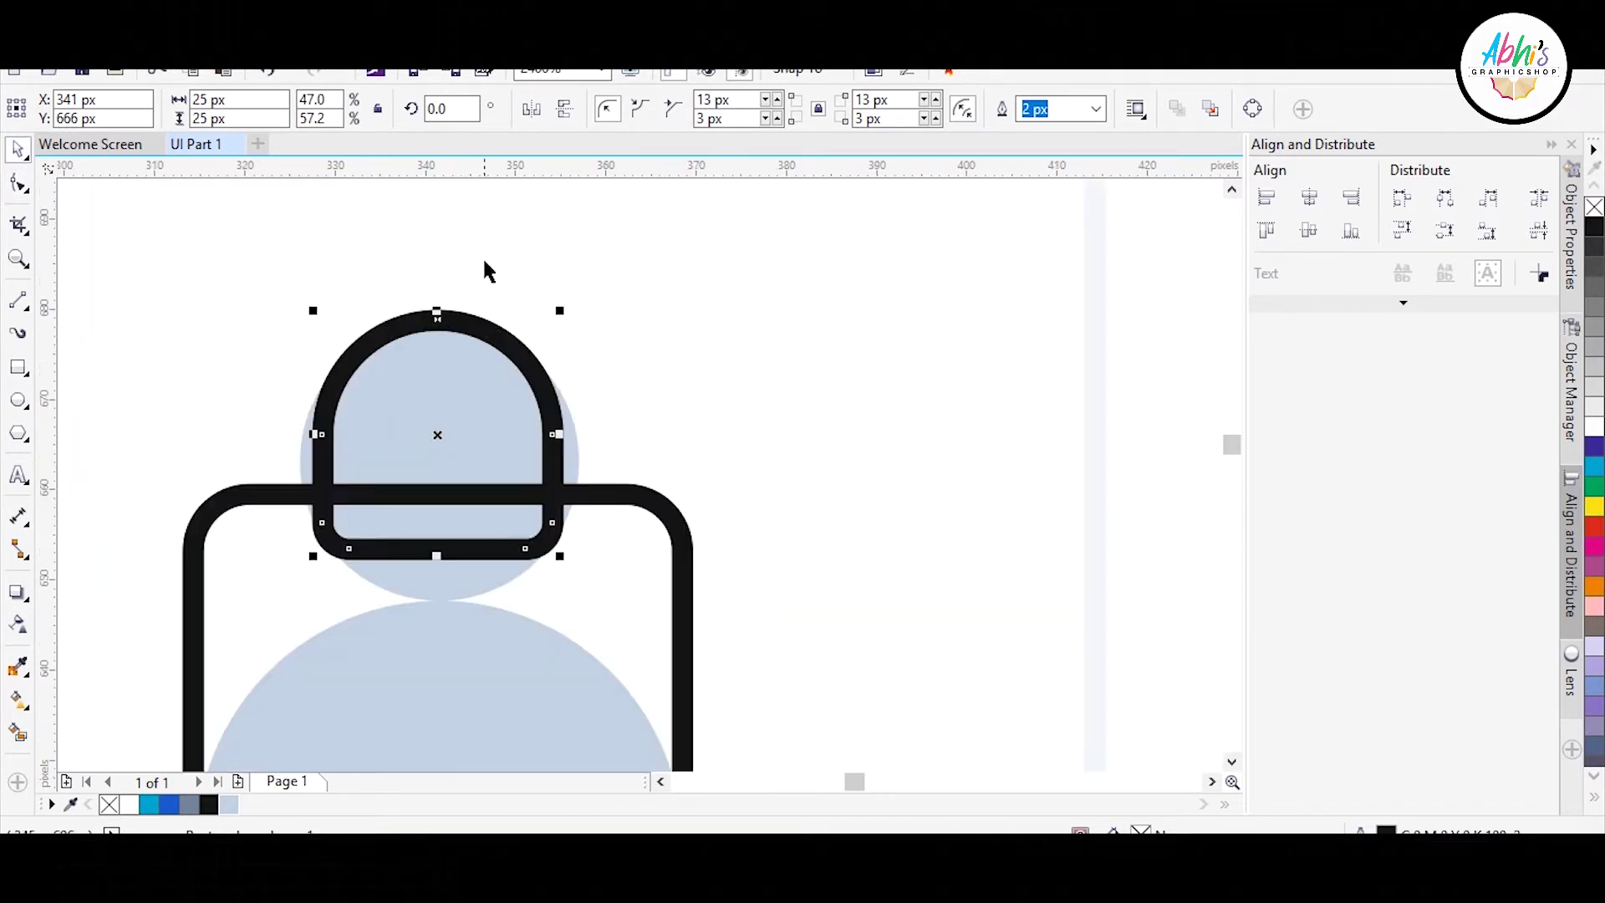
mouse_move(563, 311)
mouse_down()
mouse_move(584, 279)
mouse_move(544, 323)
mouse_up()
shift+click(516, 307)
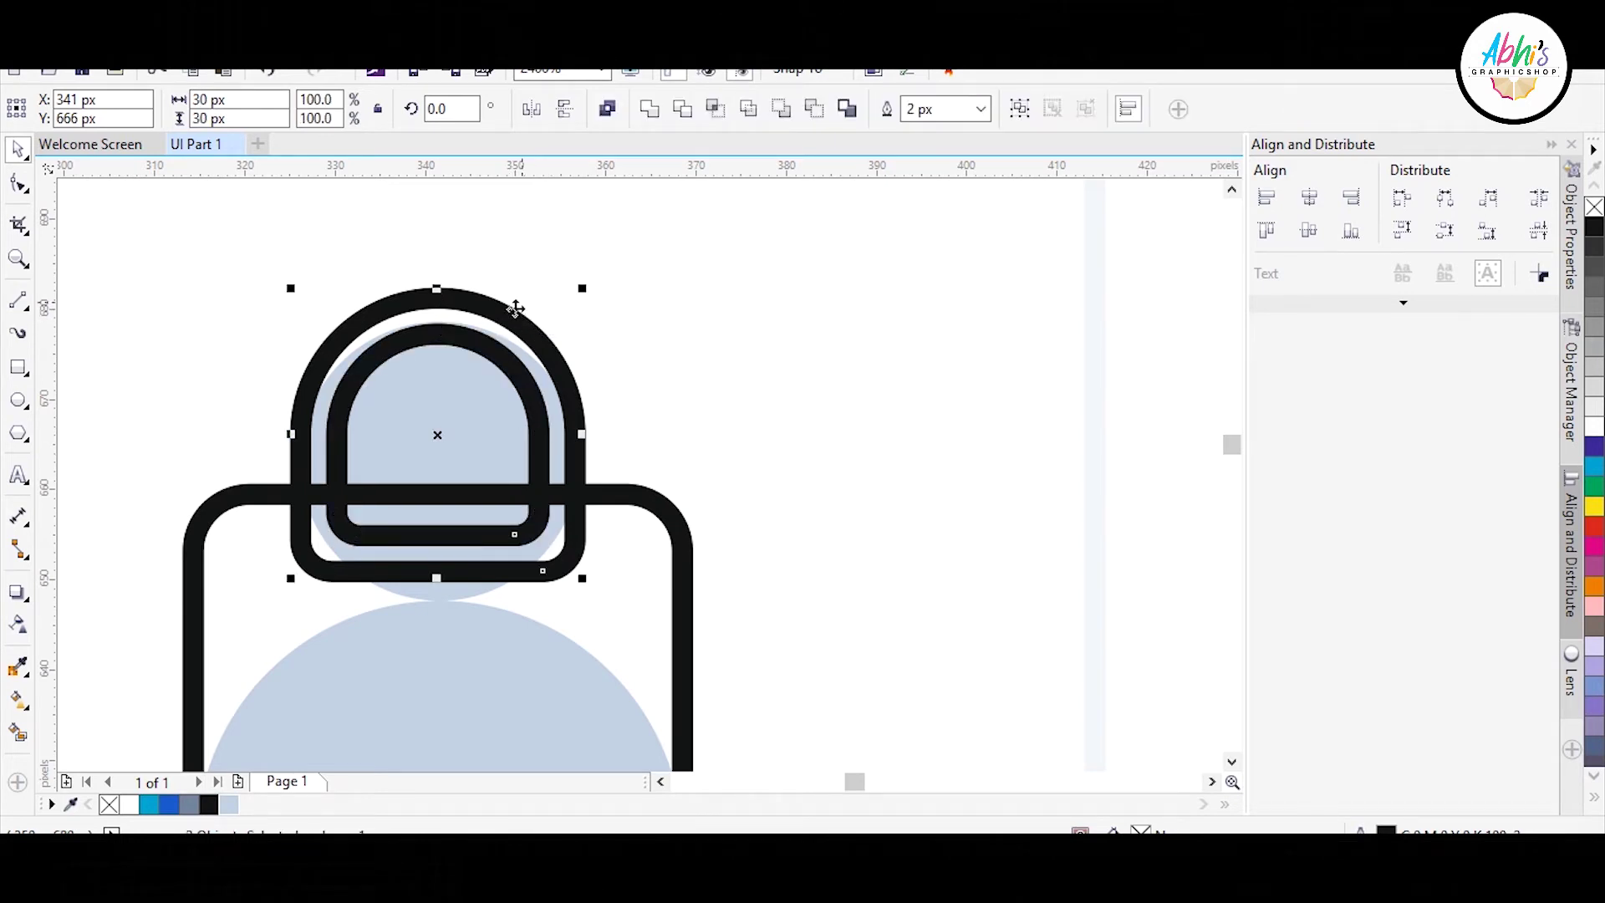
click(813, 114)
- Try to weld the shackle to the rounded square lock body
shift+click(648, 503)
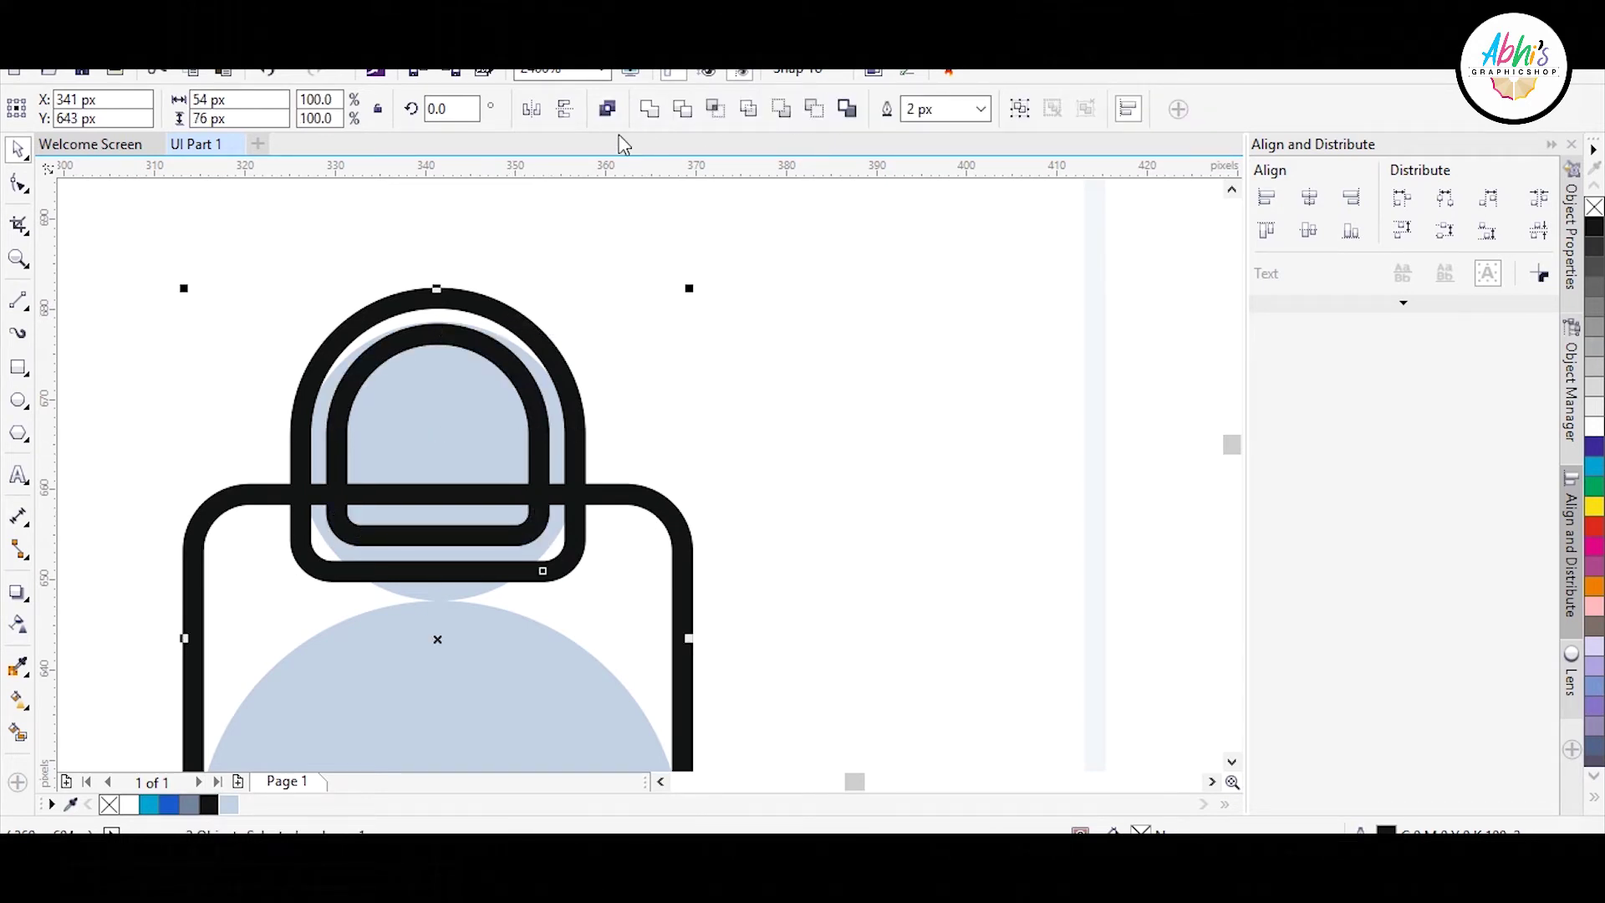
click(650, 111)
scroll(683, 195, down, 1)
scroll(622, 426, up, 1)
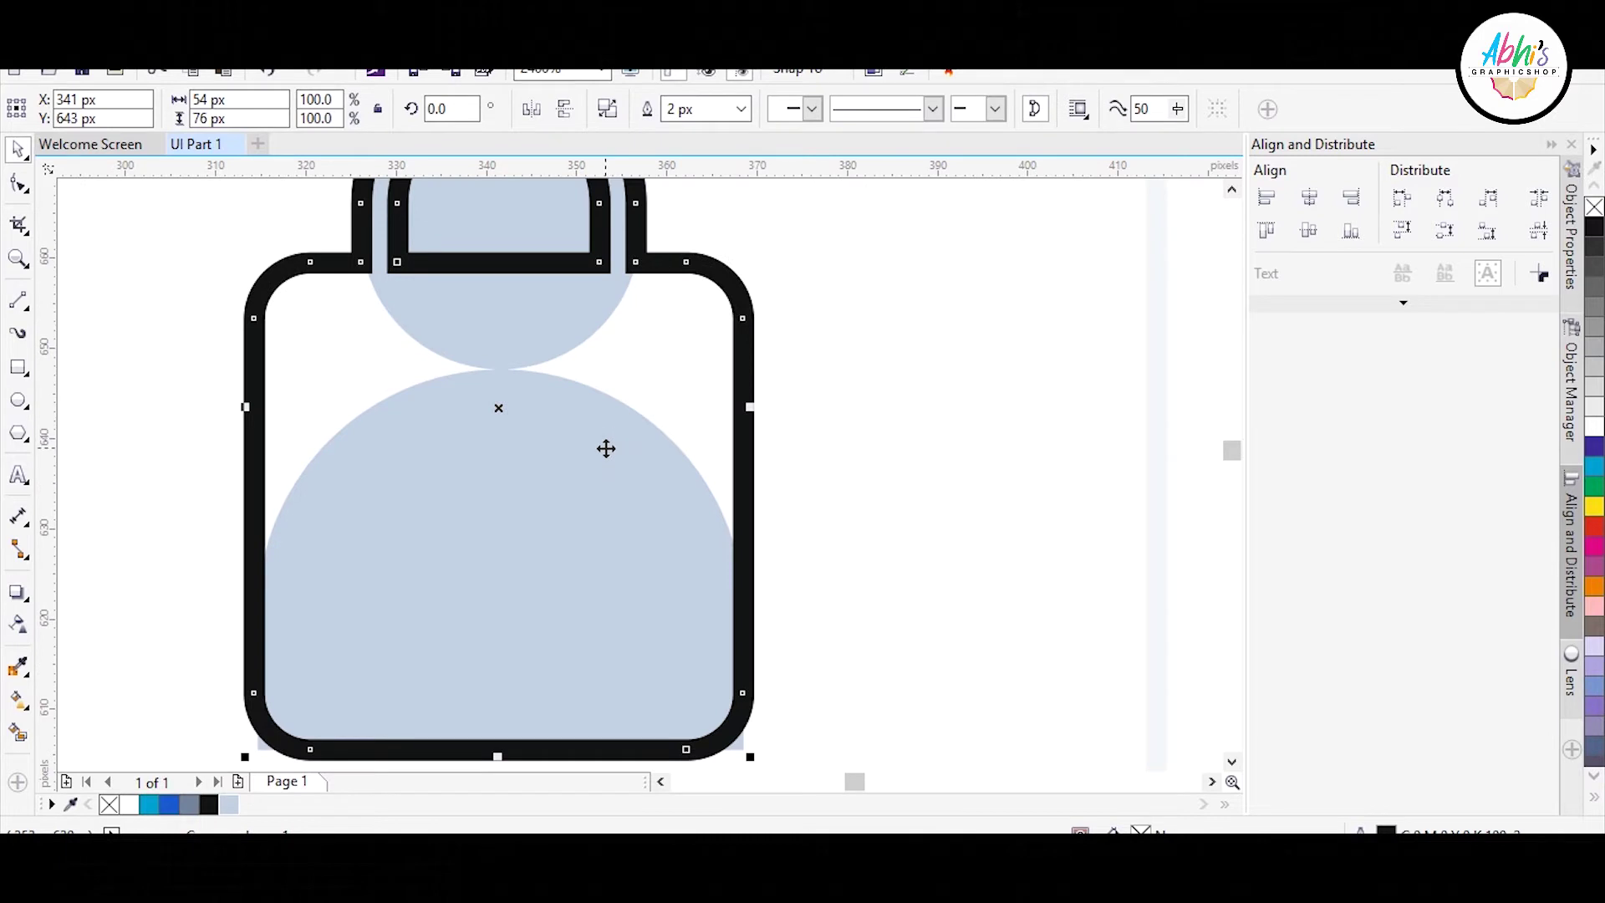
key(ctrl+z)
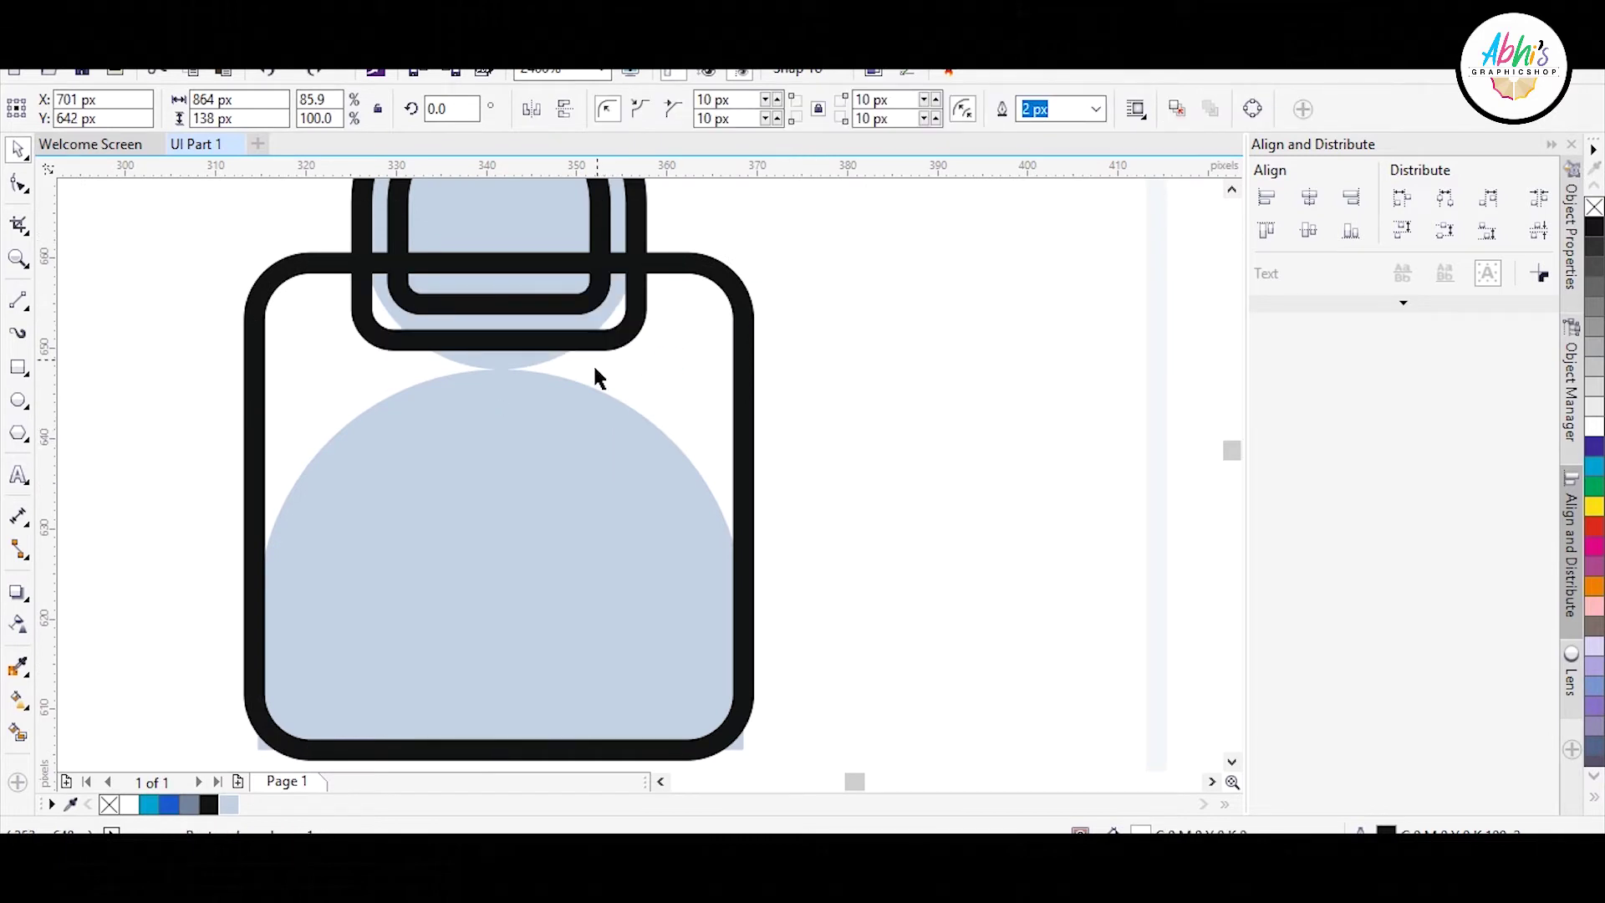
shift+click(637, 327)
click(821, 291)
- Draw a keyhole circle about 19 px wide and an overlapping slot about 7 × 21 px with fully rounded ends
click(19, 400)
drag(440, 417, 589, 595)
click(19, 367)
drag(468, 516, 545, 724)
click(20, 182)
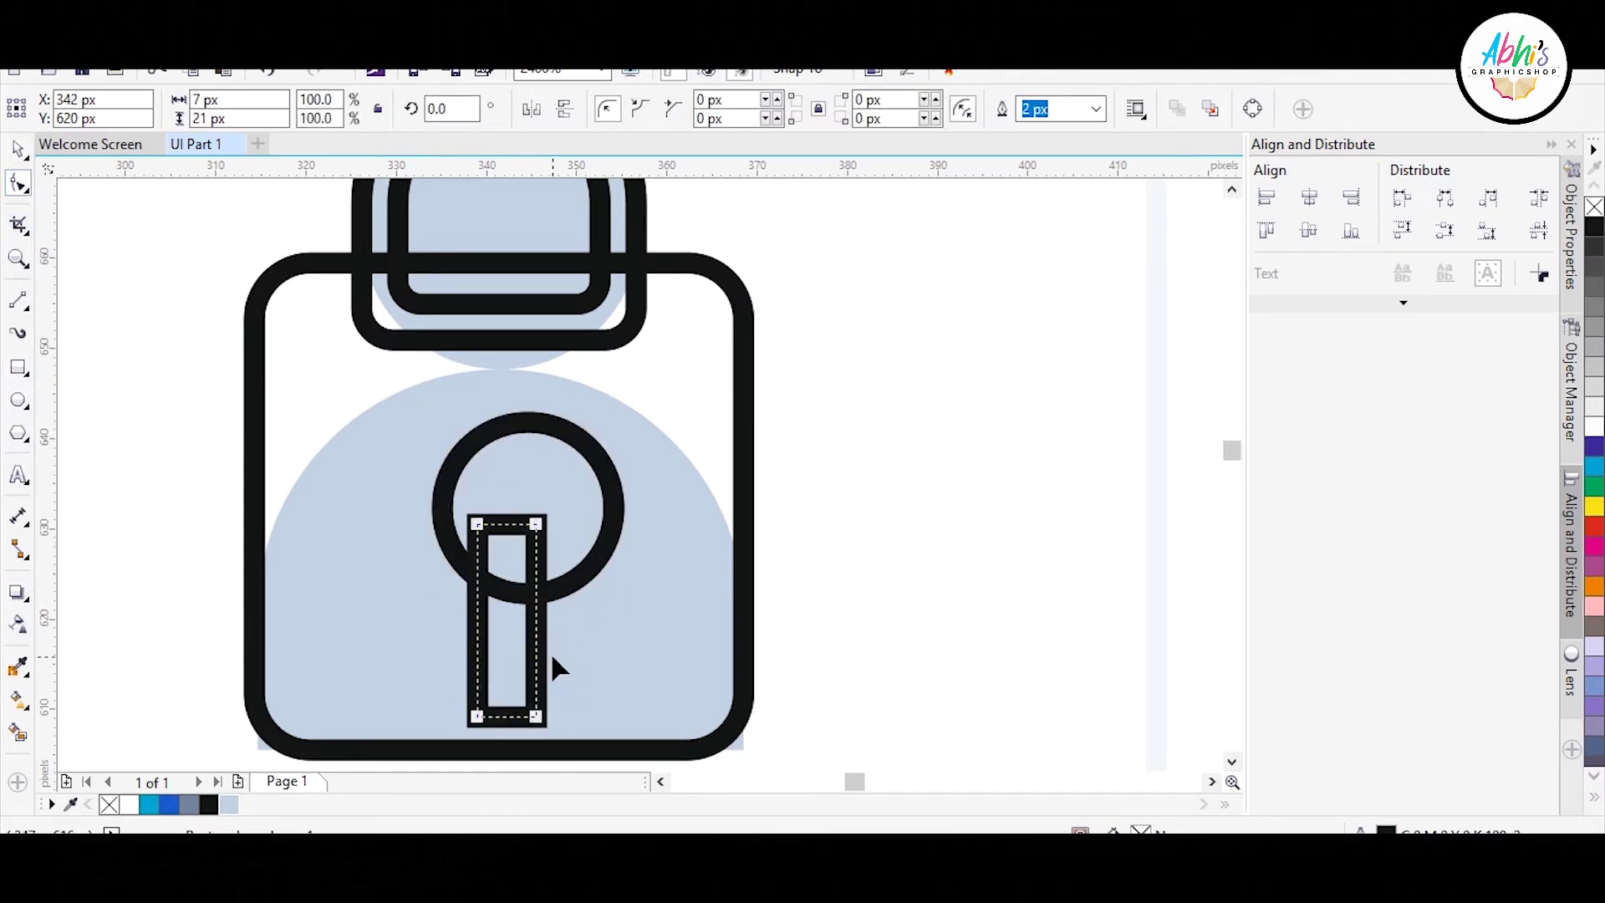
drag(536, 524, 542, 562)
click(18, 149)
- Center the keyhole circle and slot horizontally on the lock body and shorten the slot's lower end by about 5 px
shift+click(604, 488)
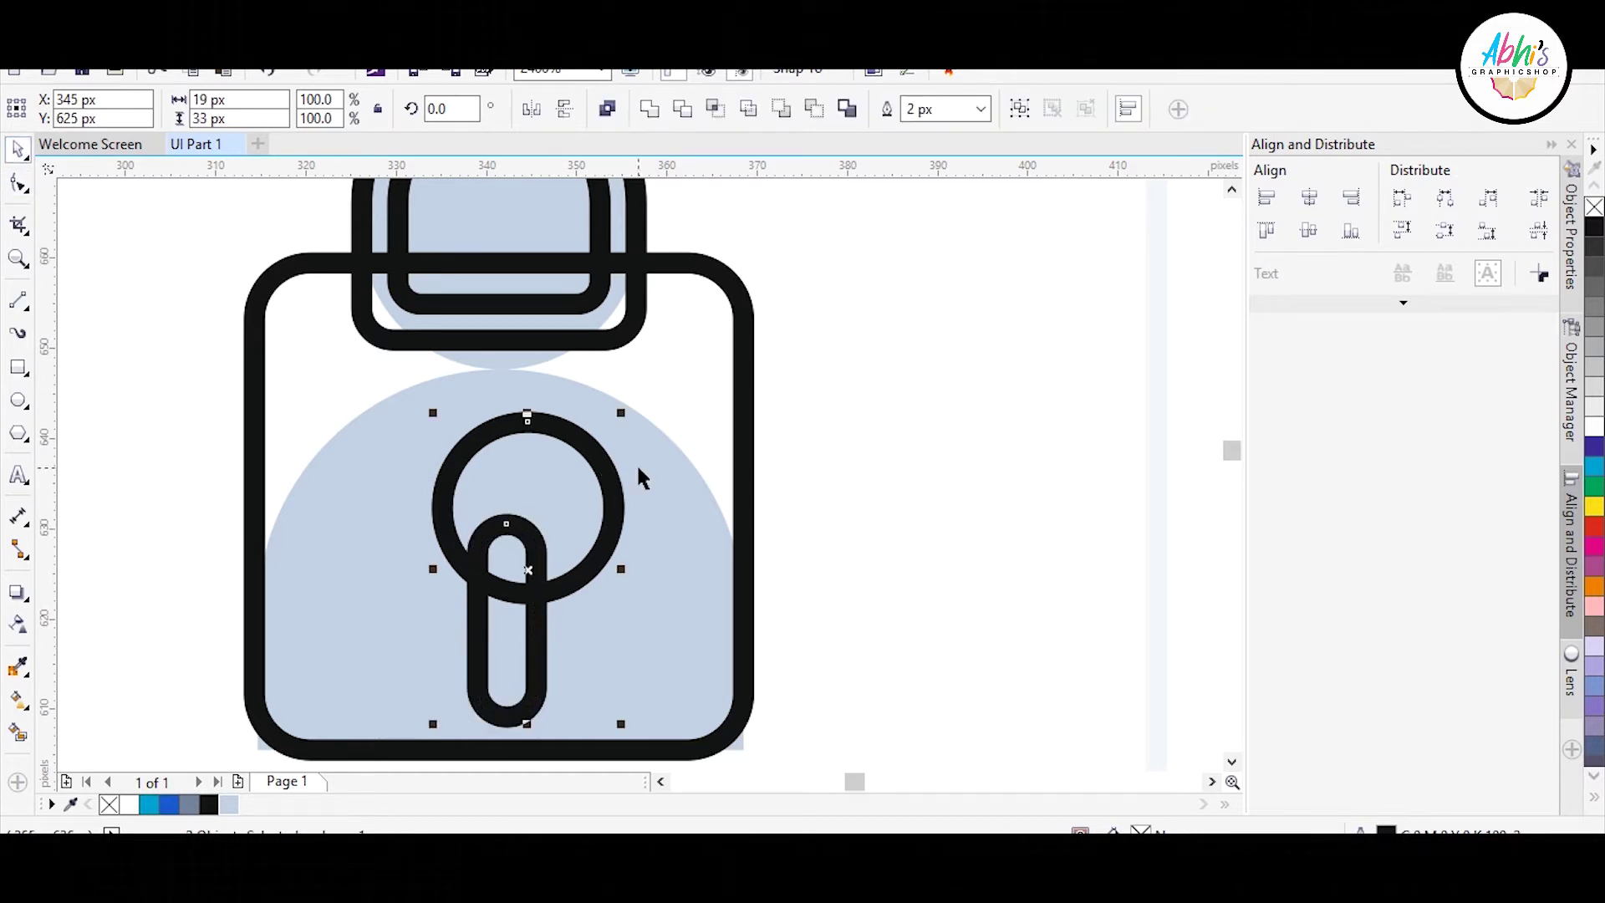
shift+click(735, 427)
key(c)
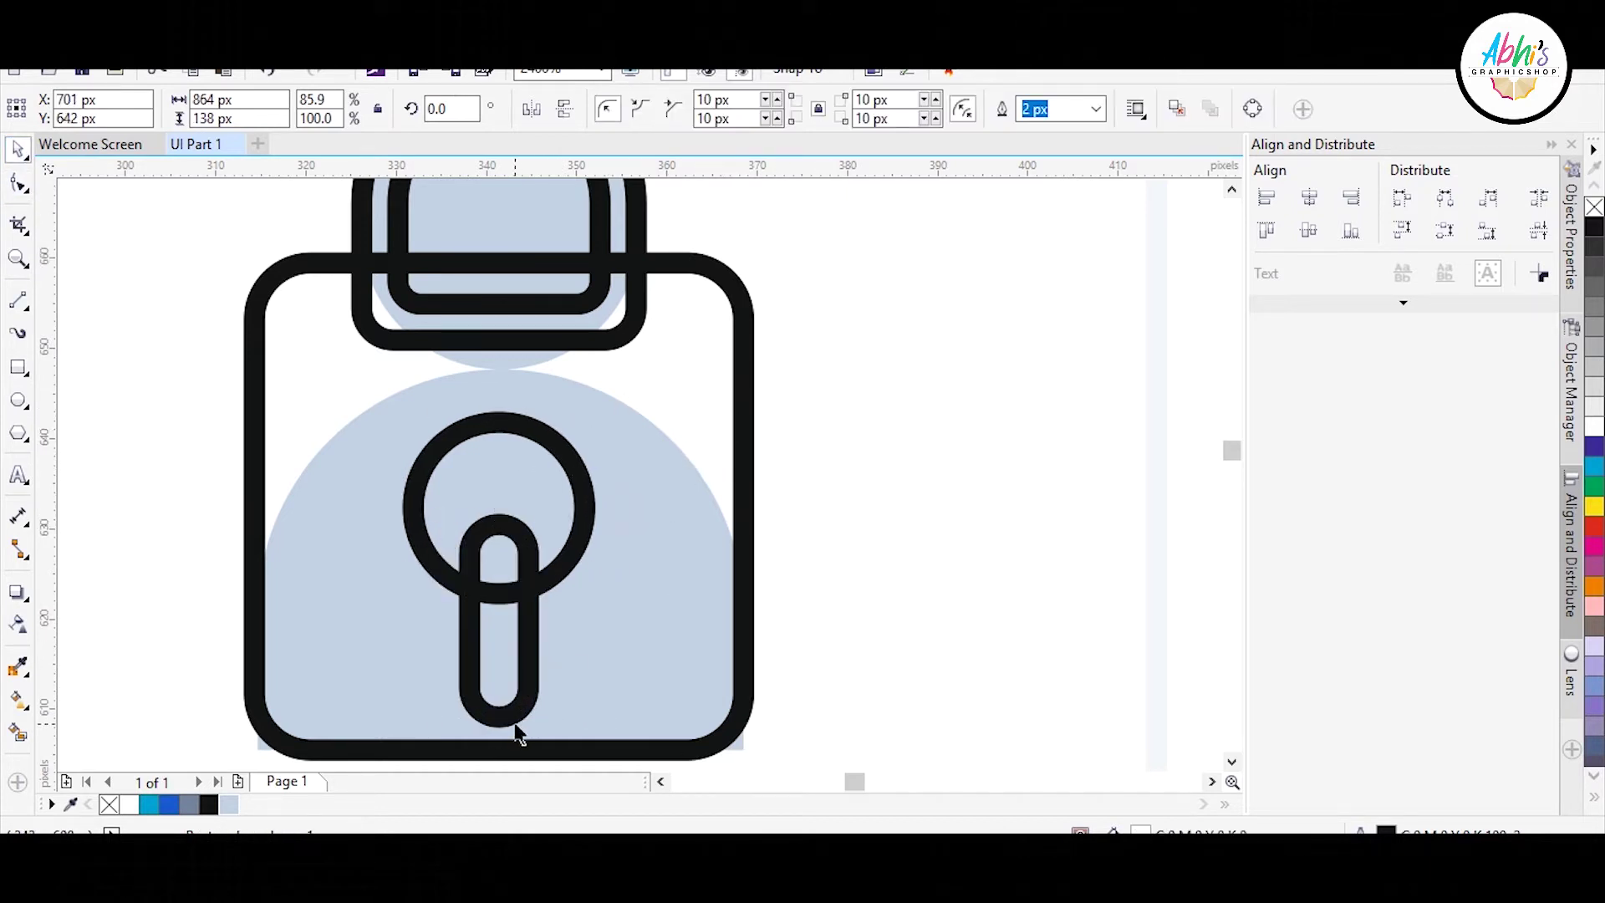
click(512, 727)
drag(502, 731, 501, 679)
- Weld the keyhole circle and slot into one shape and cut it out of the lock body
shift+click(562, 575)
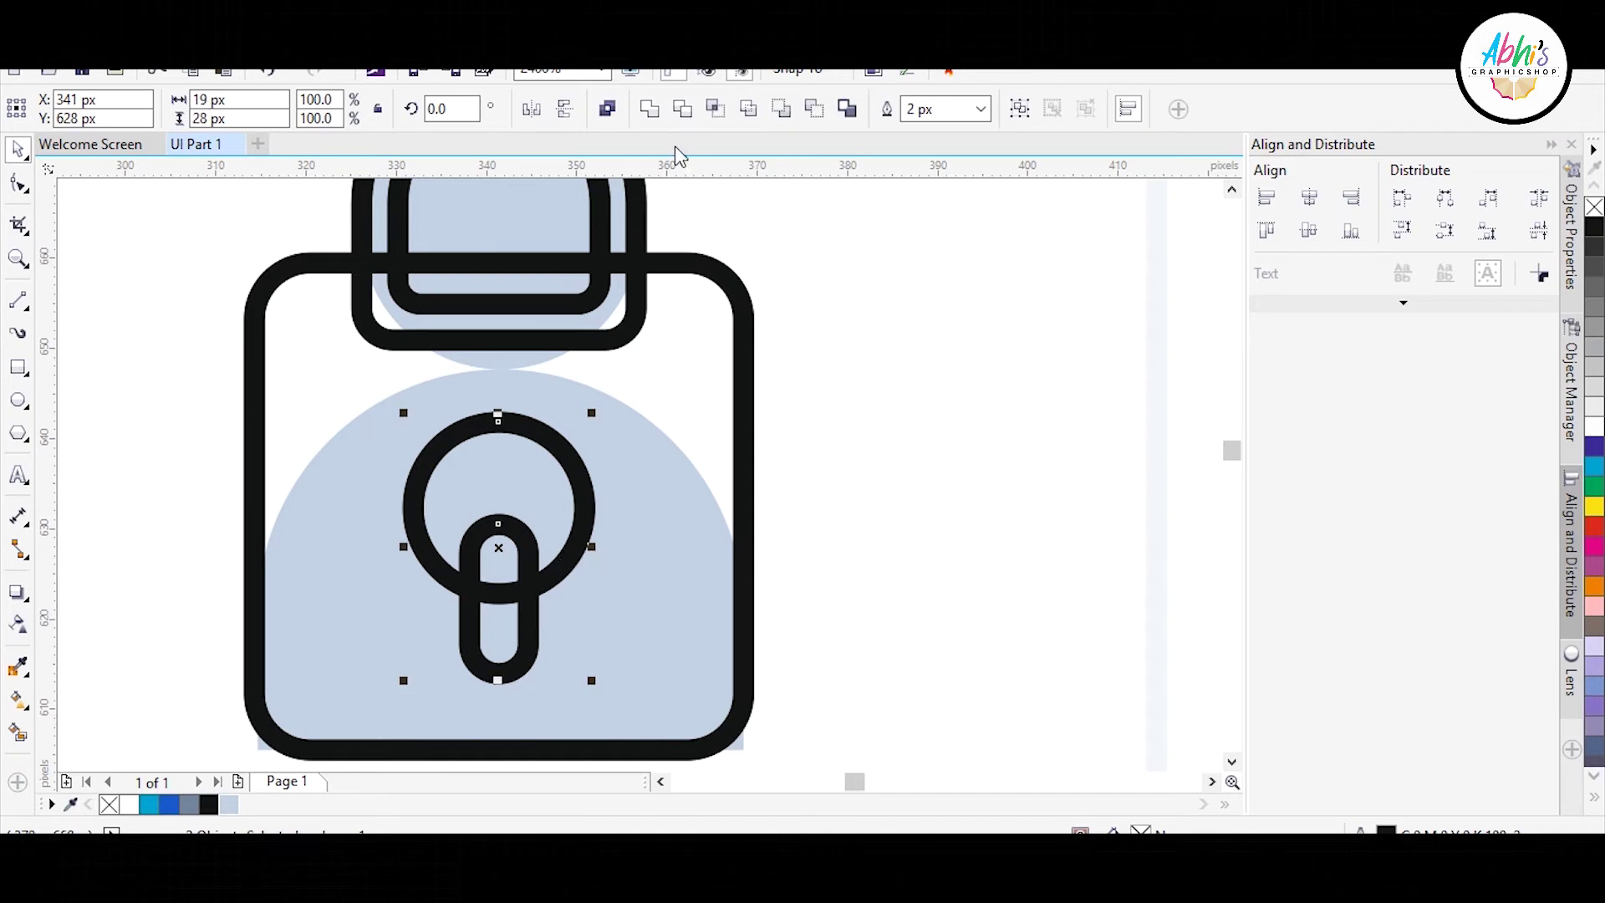
click(680, 109)
shift+click(697, 263)
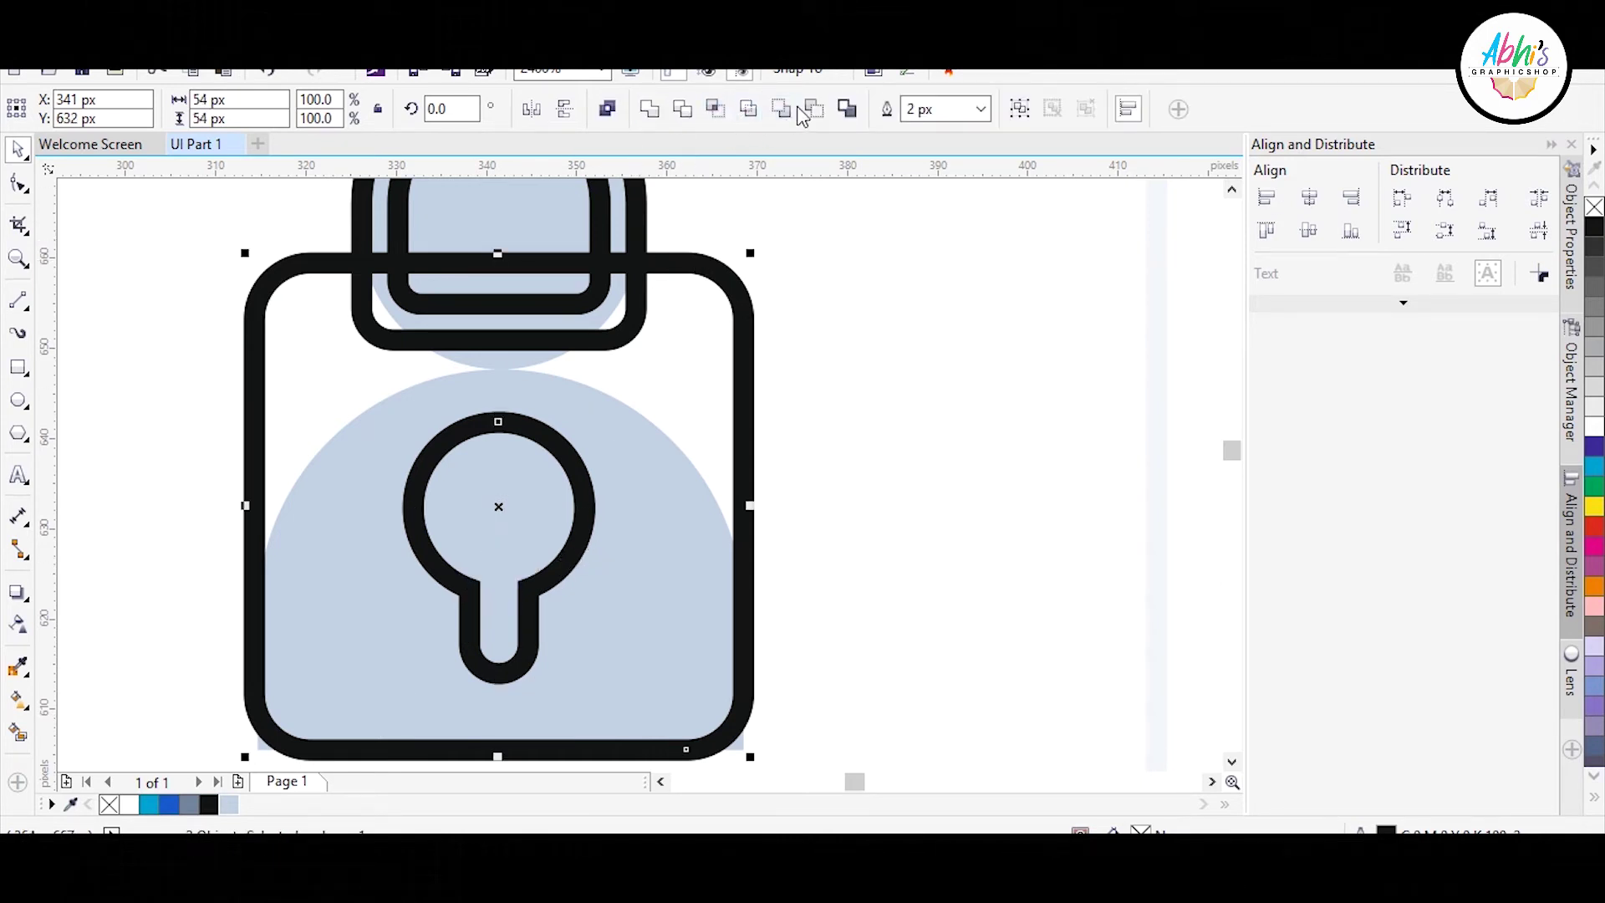
click(804, 109)
- Weld the shackle and the lock body into a single padlock icon
shift+click(635, 238)
click(649, 110)
scroll(329, 438, down, 1)
scroll(331, 443, down, 2)
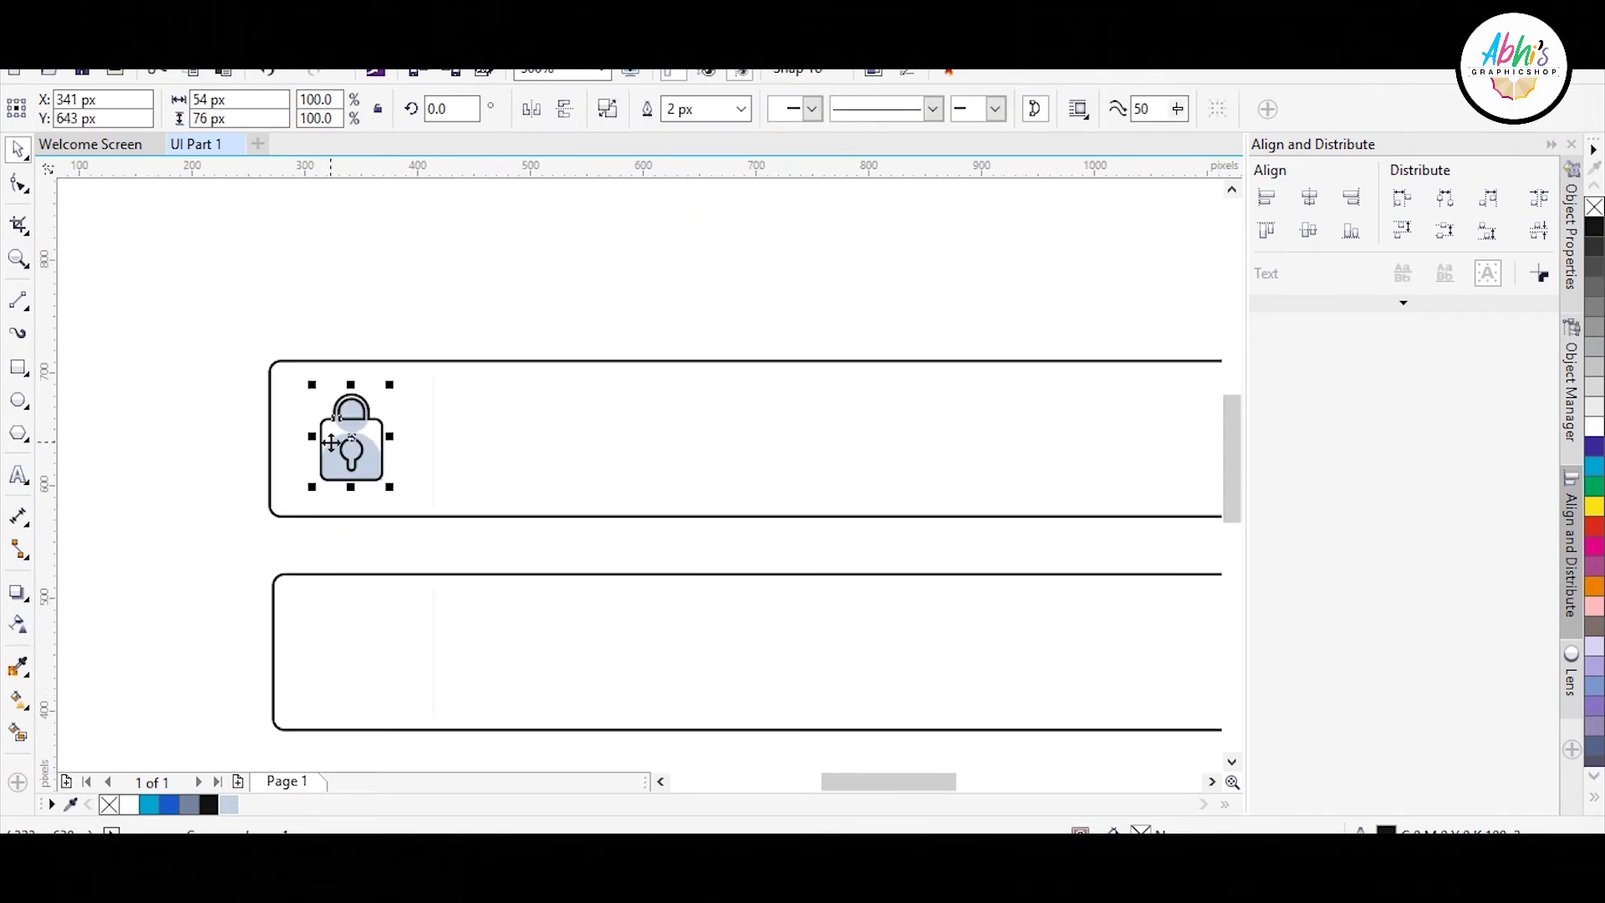
- Center the padlock icon vertically in the lower input field
shift+click(354, 671)
key(e)
key(Escape)
- Fill the padlock icon with the user icon's light blue-grey and remove its outline
click(329, 673)
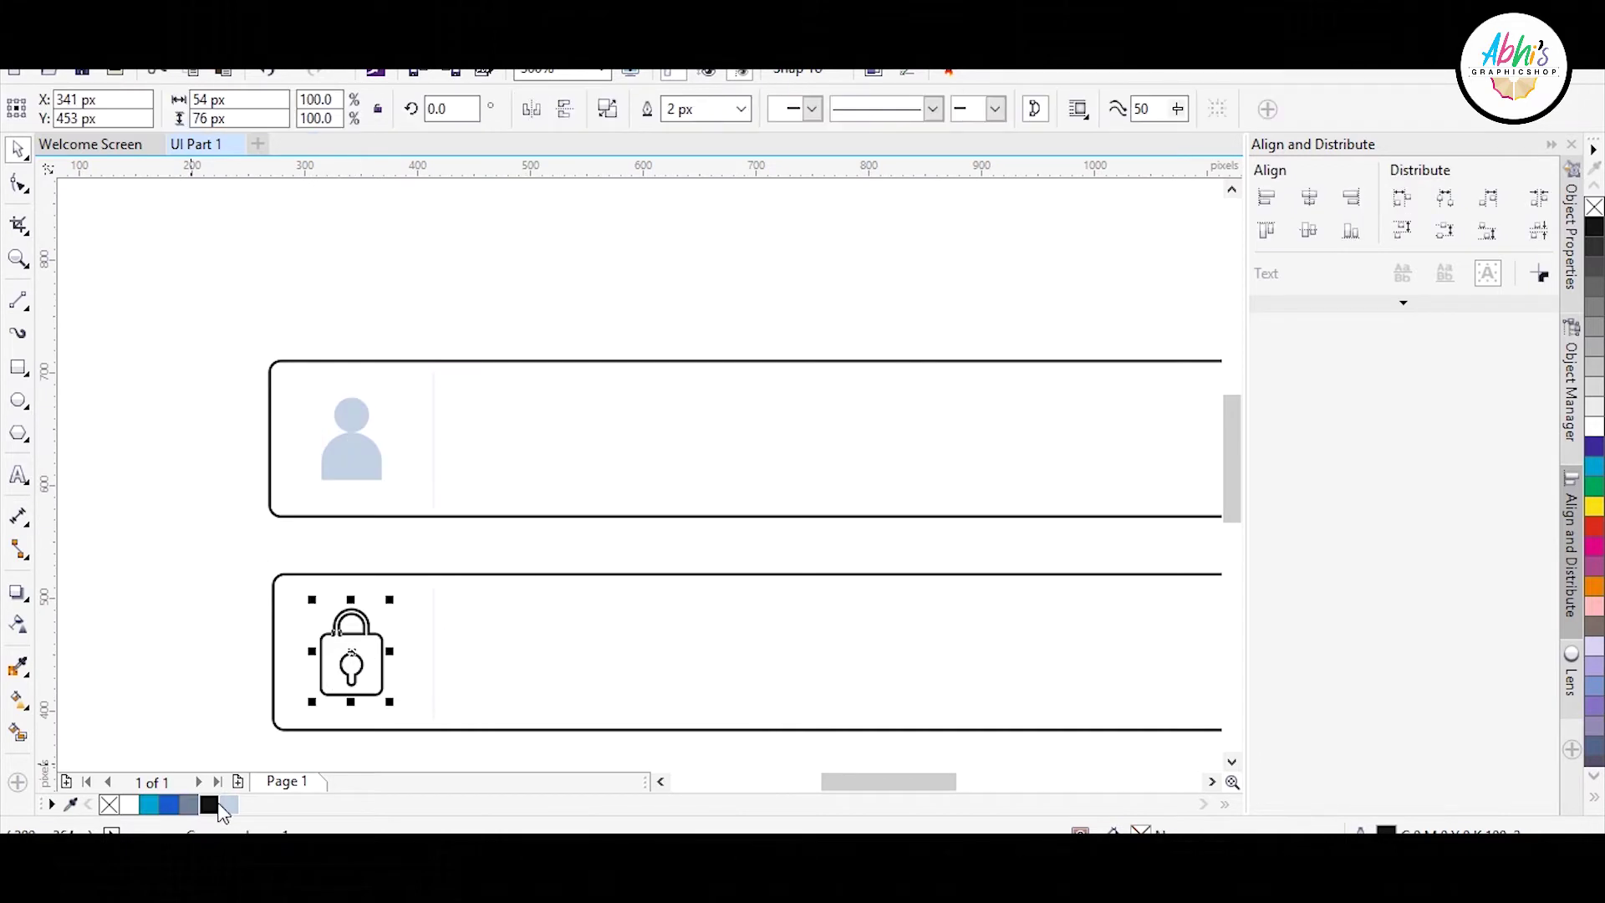
click(229, 804)
right_click(109, 804)
click(122, 645)
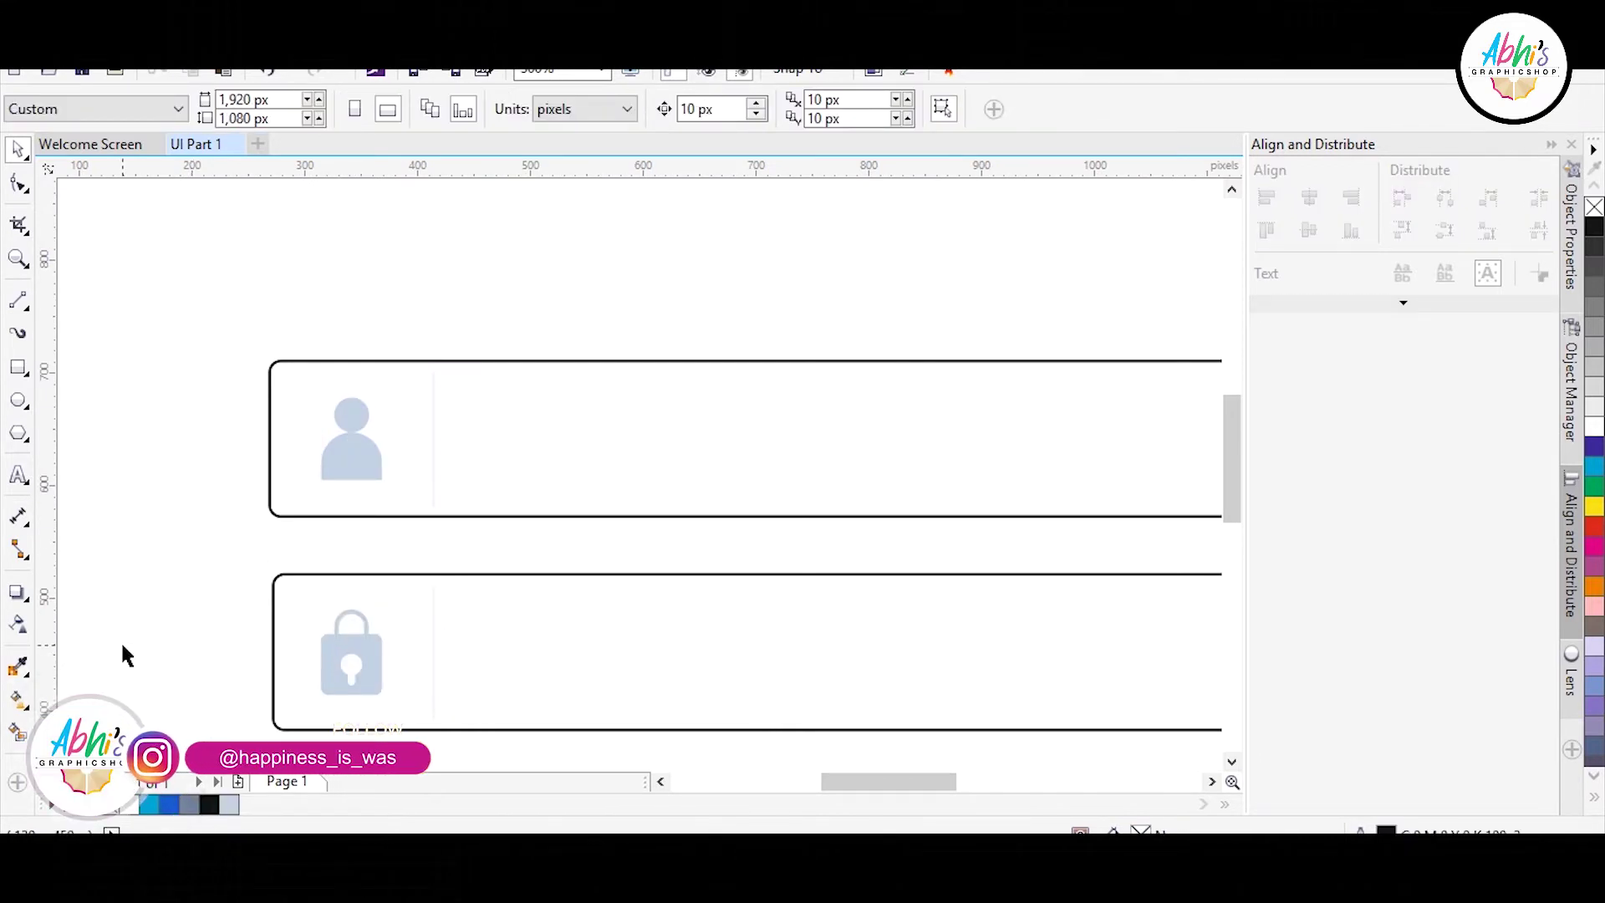
- Add the text "Username" in the upper input field, beside the divider line
click(19, 475)
click(525, 456)
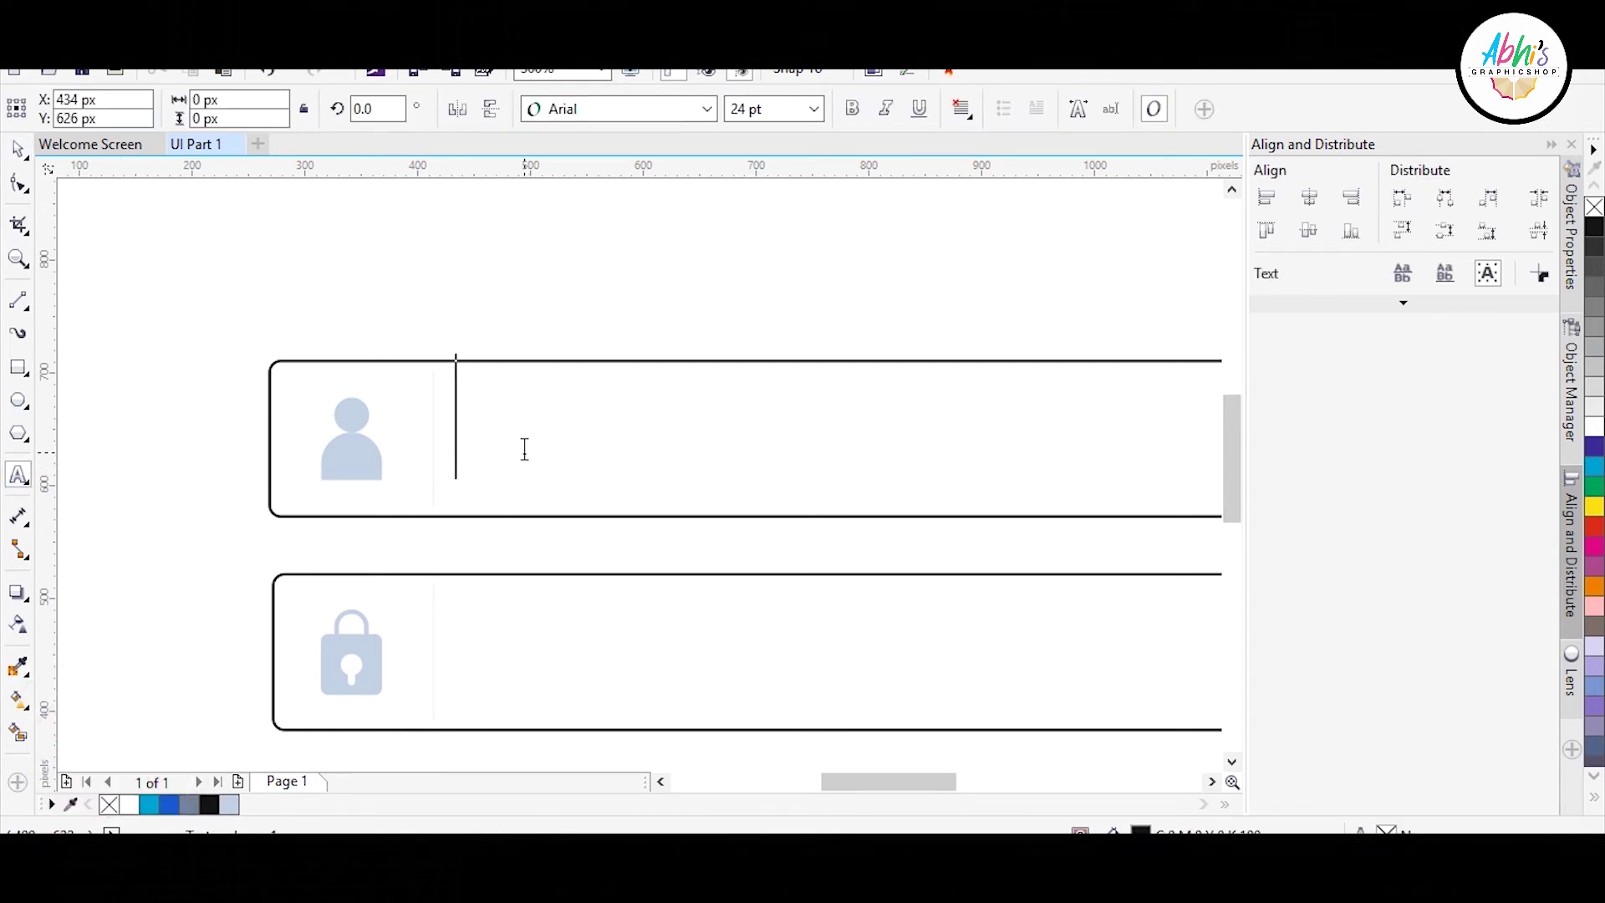
text(Username)
click(19, 148)
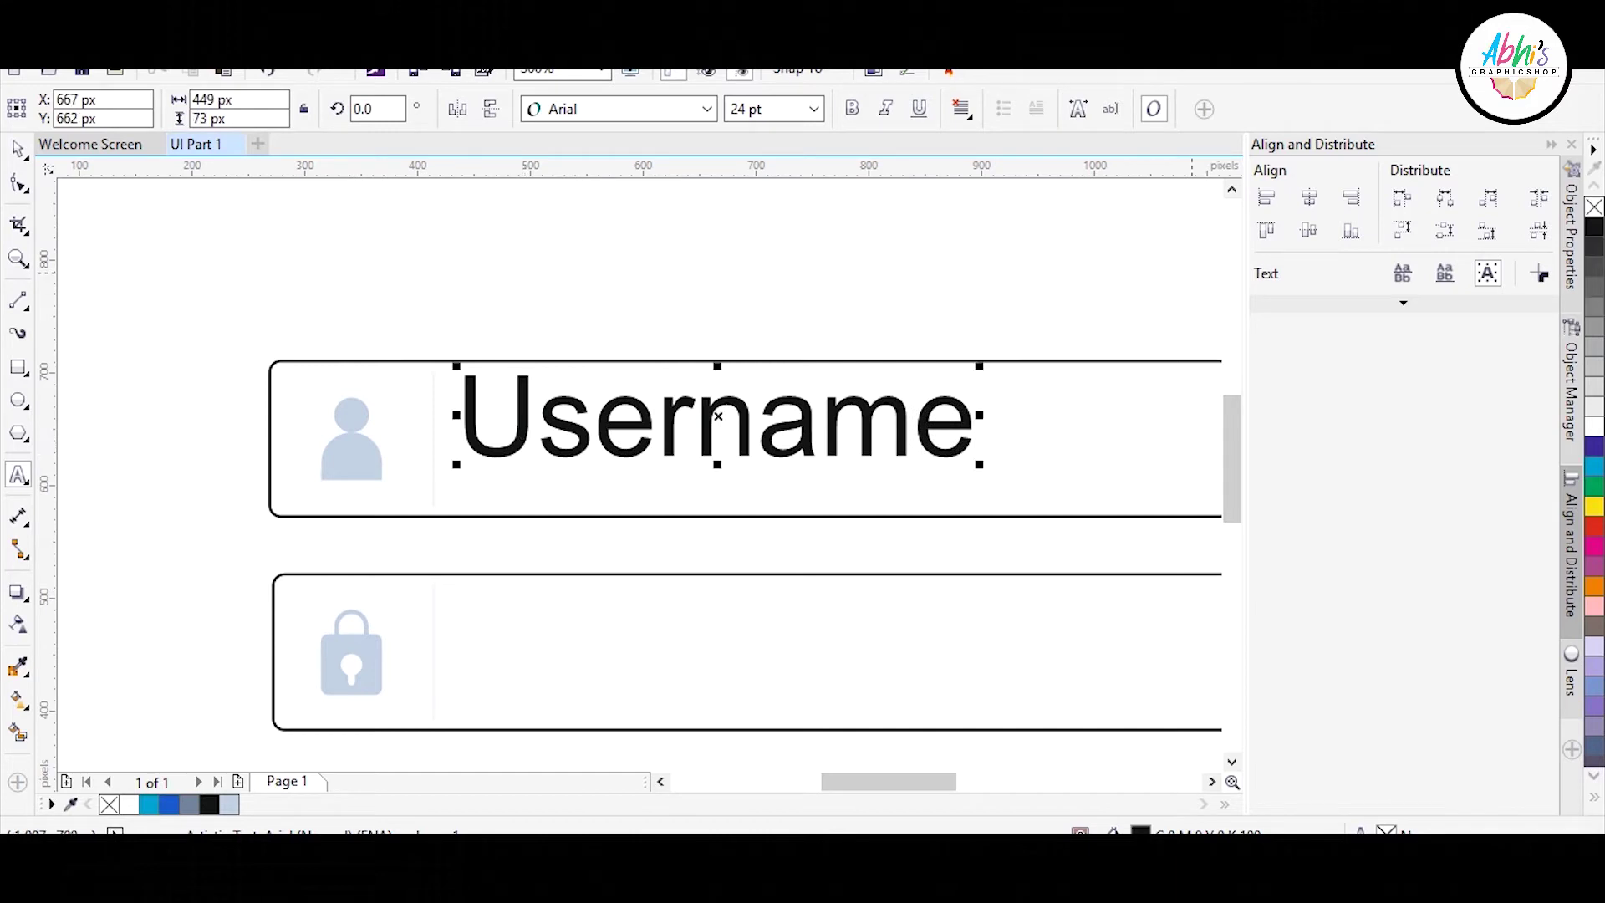
- Set the Username text in HelveticaNeue LT 45 Light and scale it down to about 12.2 pt
click(625, 110)
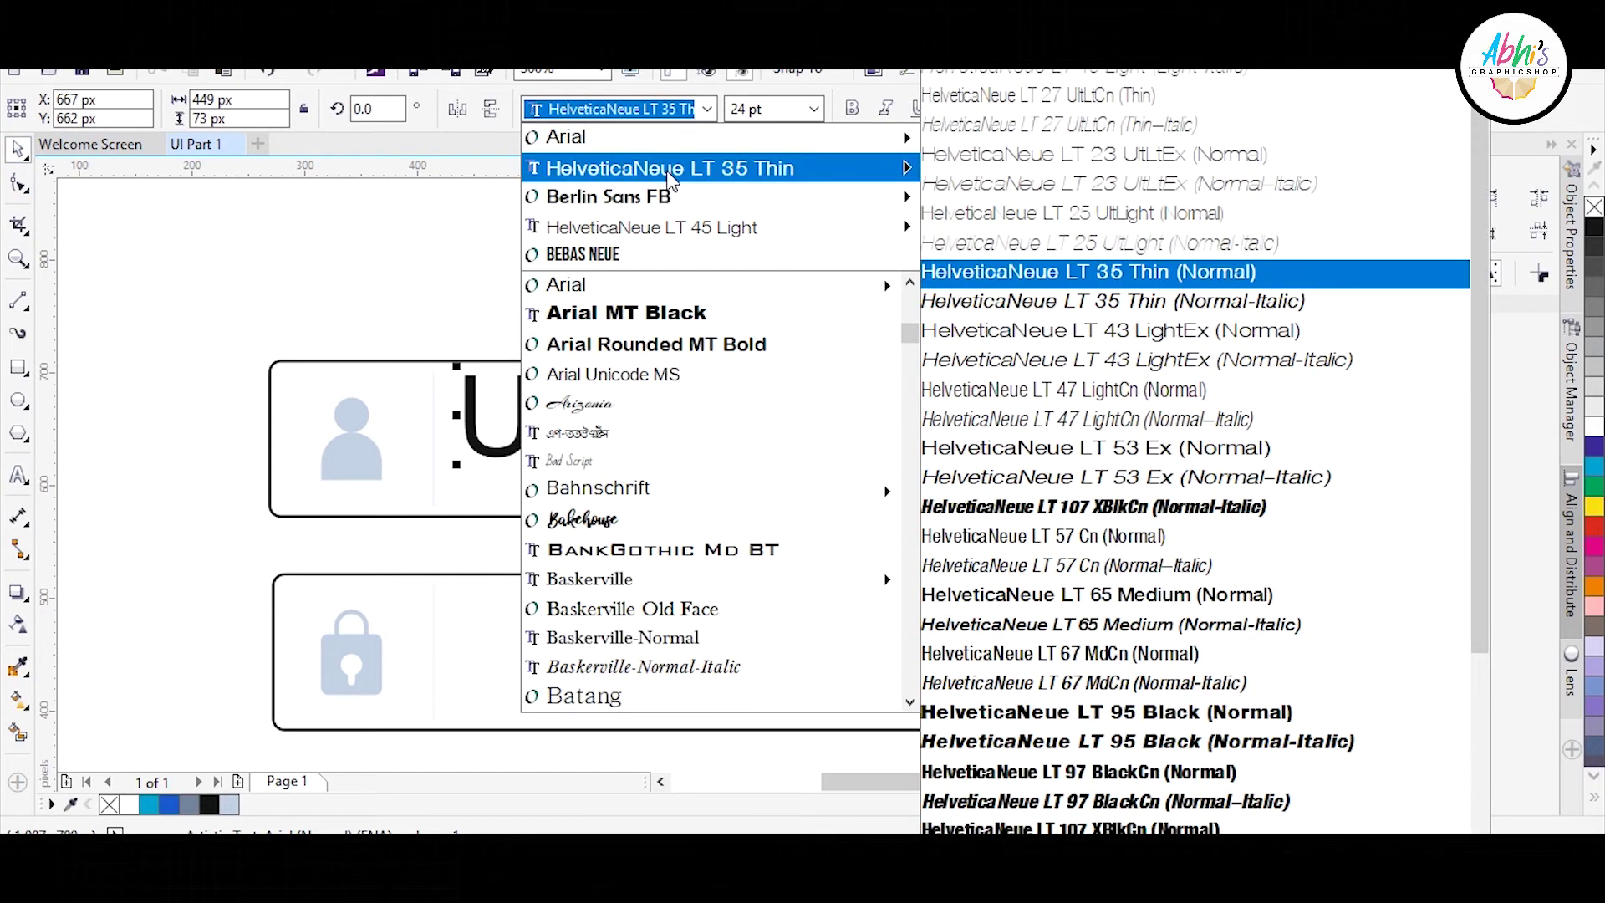
click(681, 222)
drag(964, 370, 722, 396)
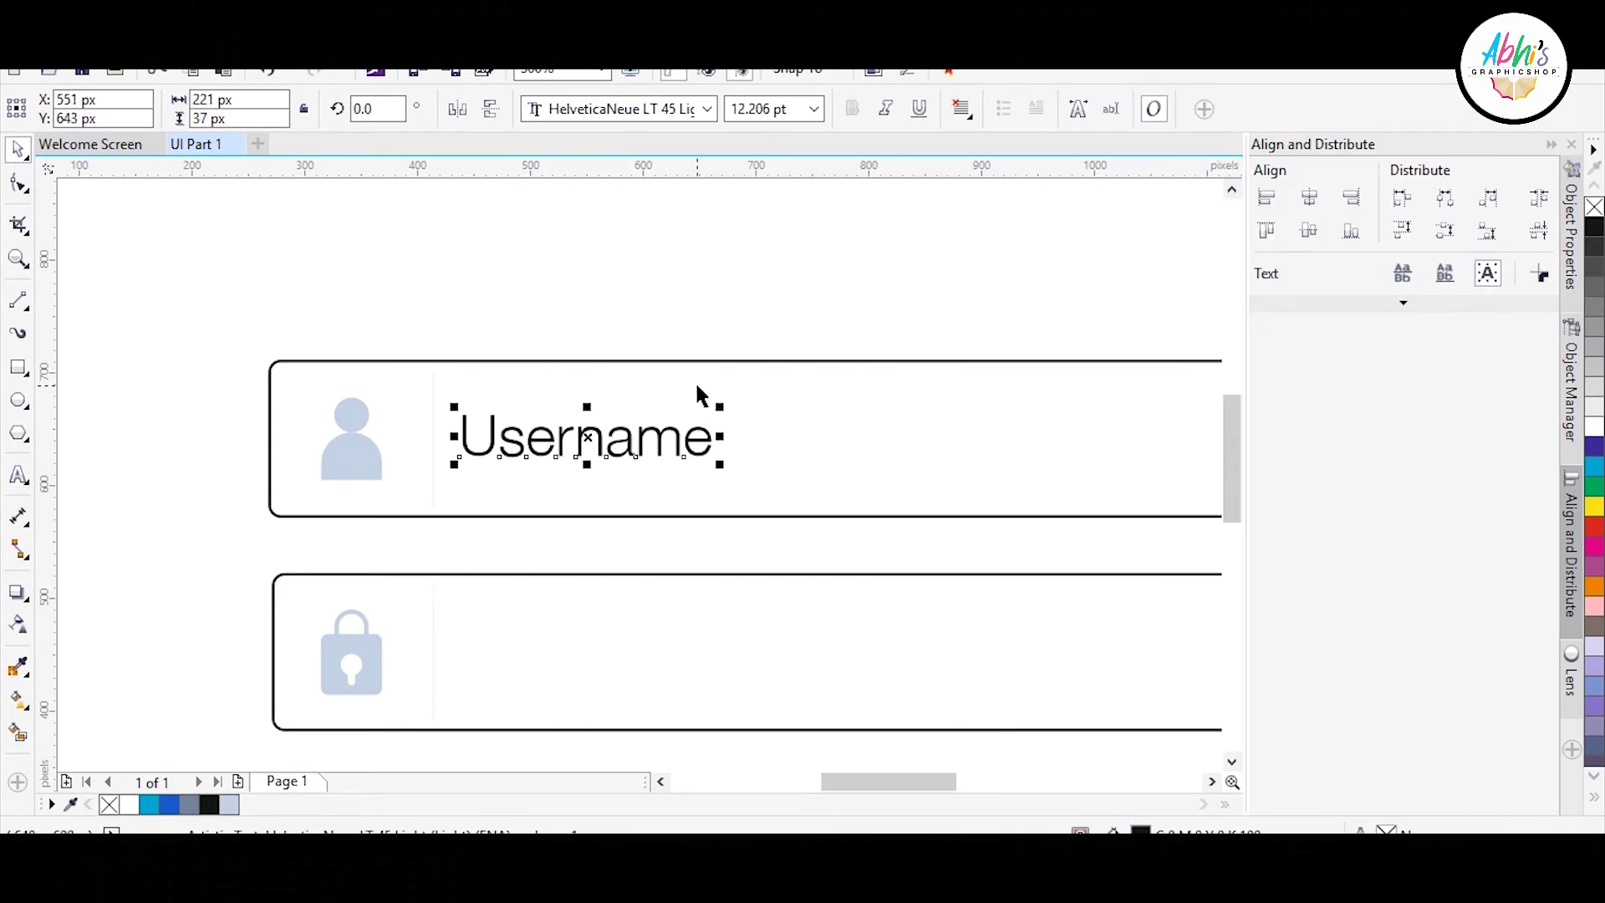
- Shrink the Username text to about 10.8 pt, a little away from the divider, and center it vertically in its field
shift+click(697, 385)
key(e)
click(691, 339)
click(583, 451)
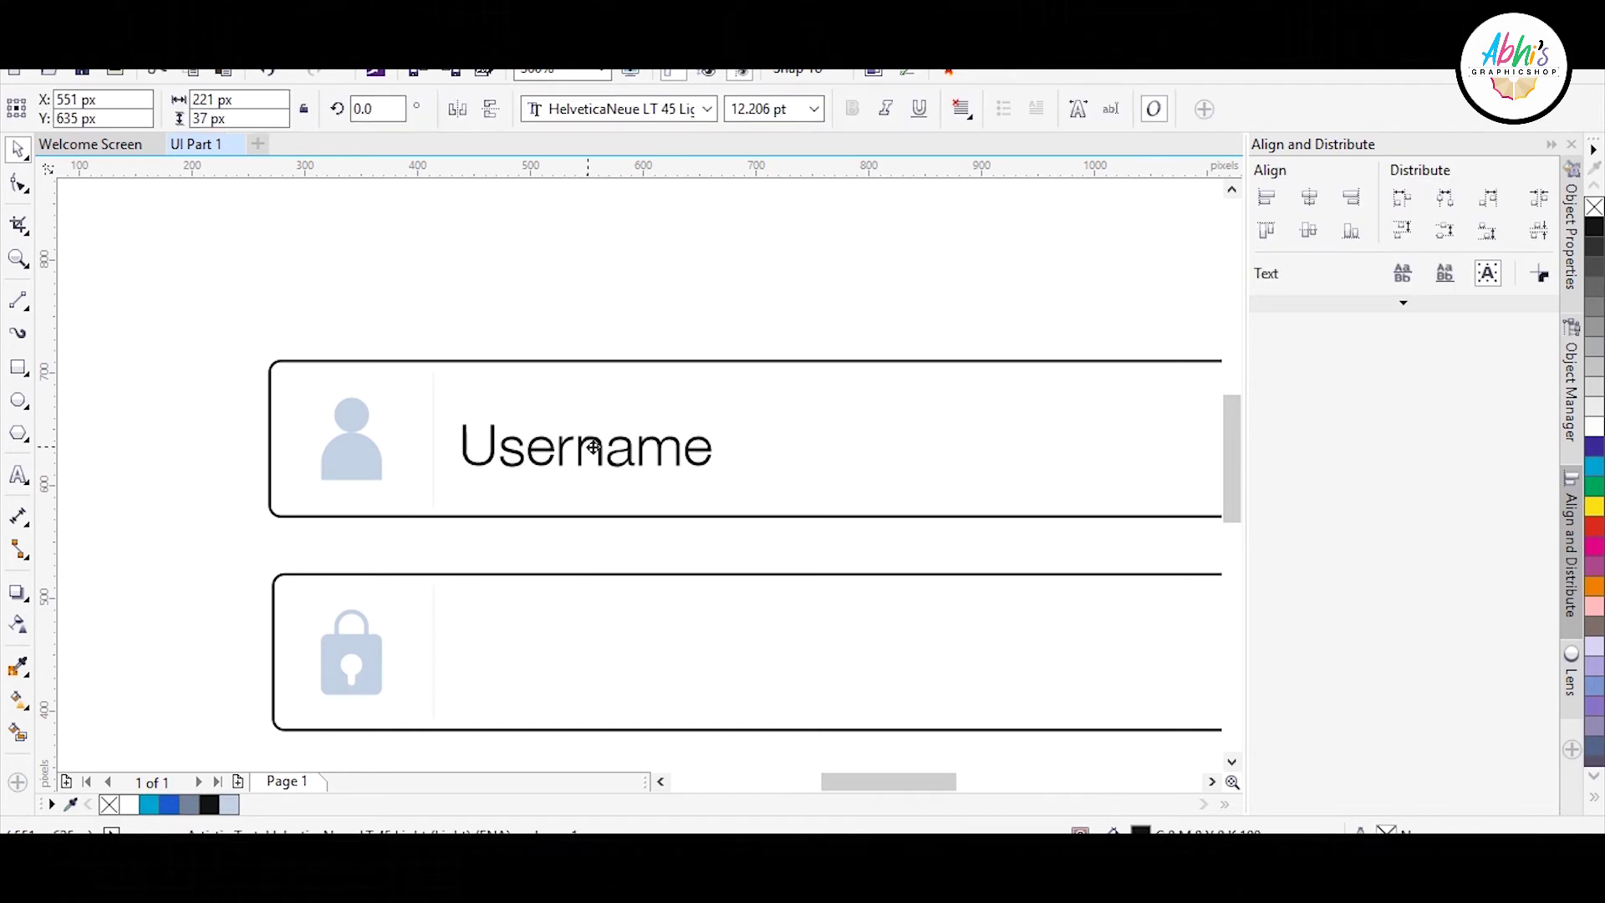
scroll(583, 451, up, 2)
drag(834, 401, 798, 440)
shift+click(809, 347)
key(e)
click(773, 215)
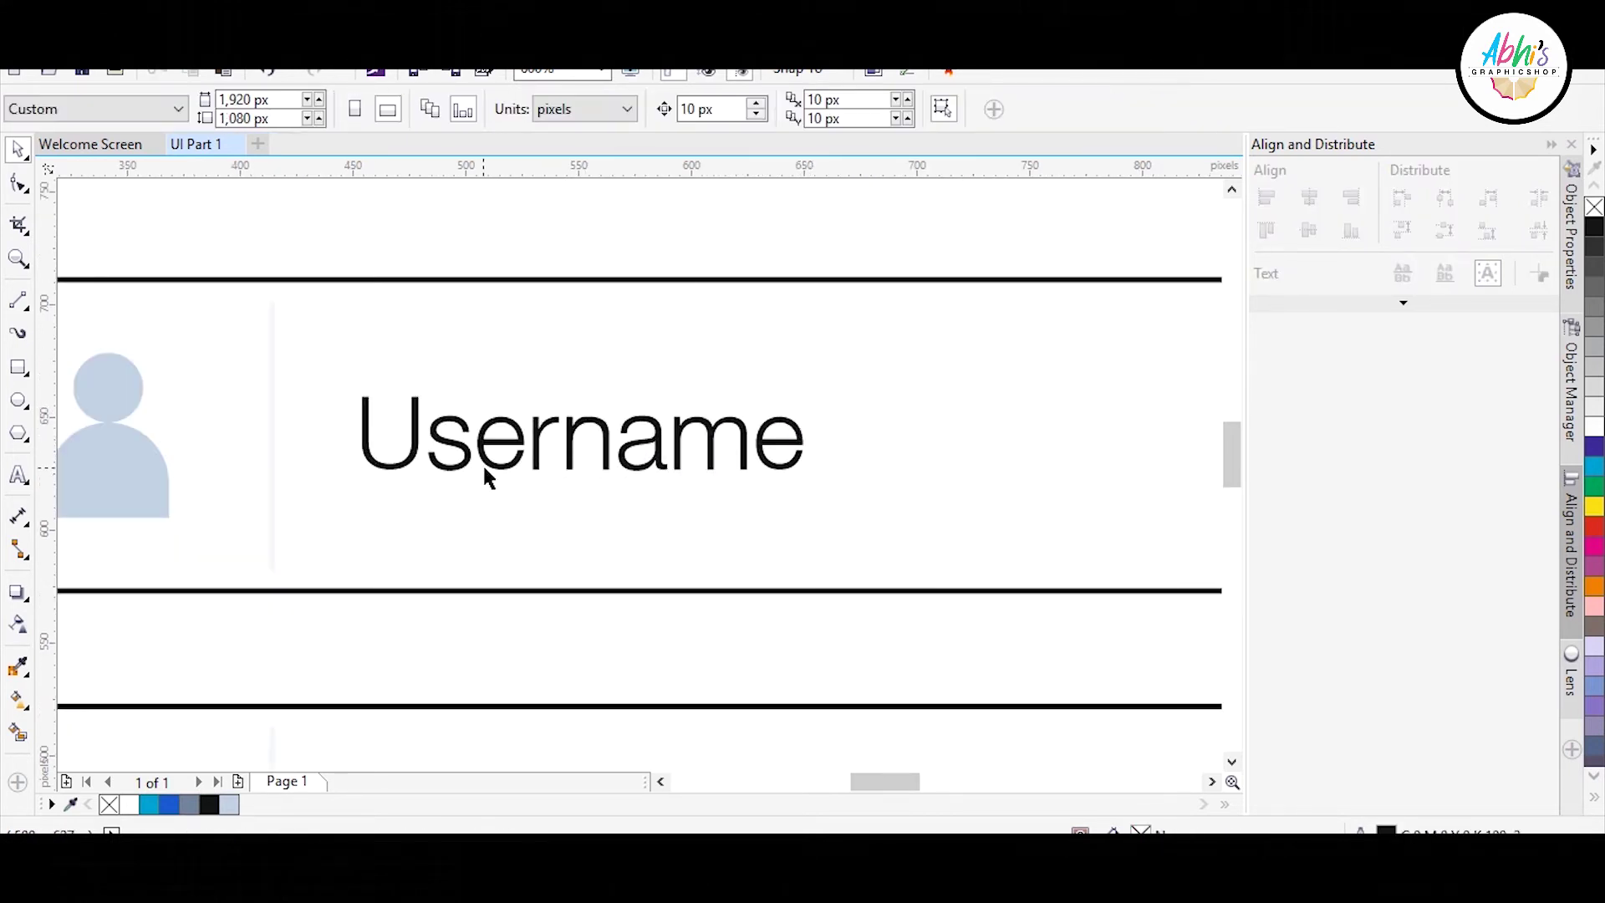
- Fill the Username text light blue-grey and place a copy of it vertically centered in the padlock field
click(484, 465)
click(228, 805)
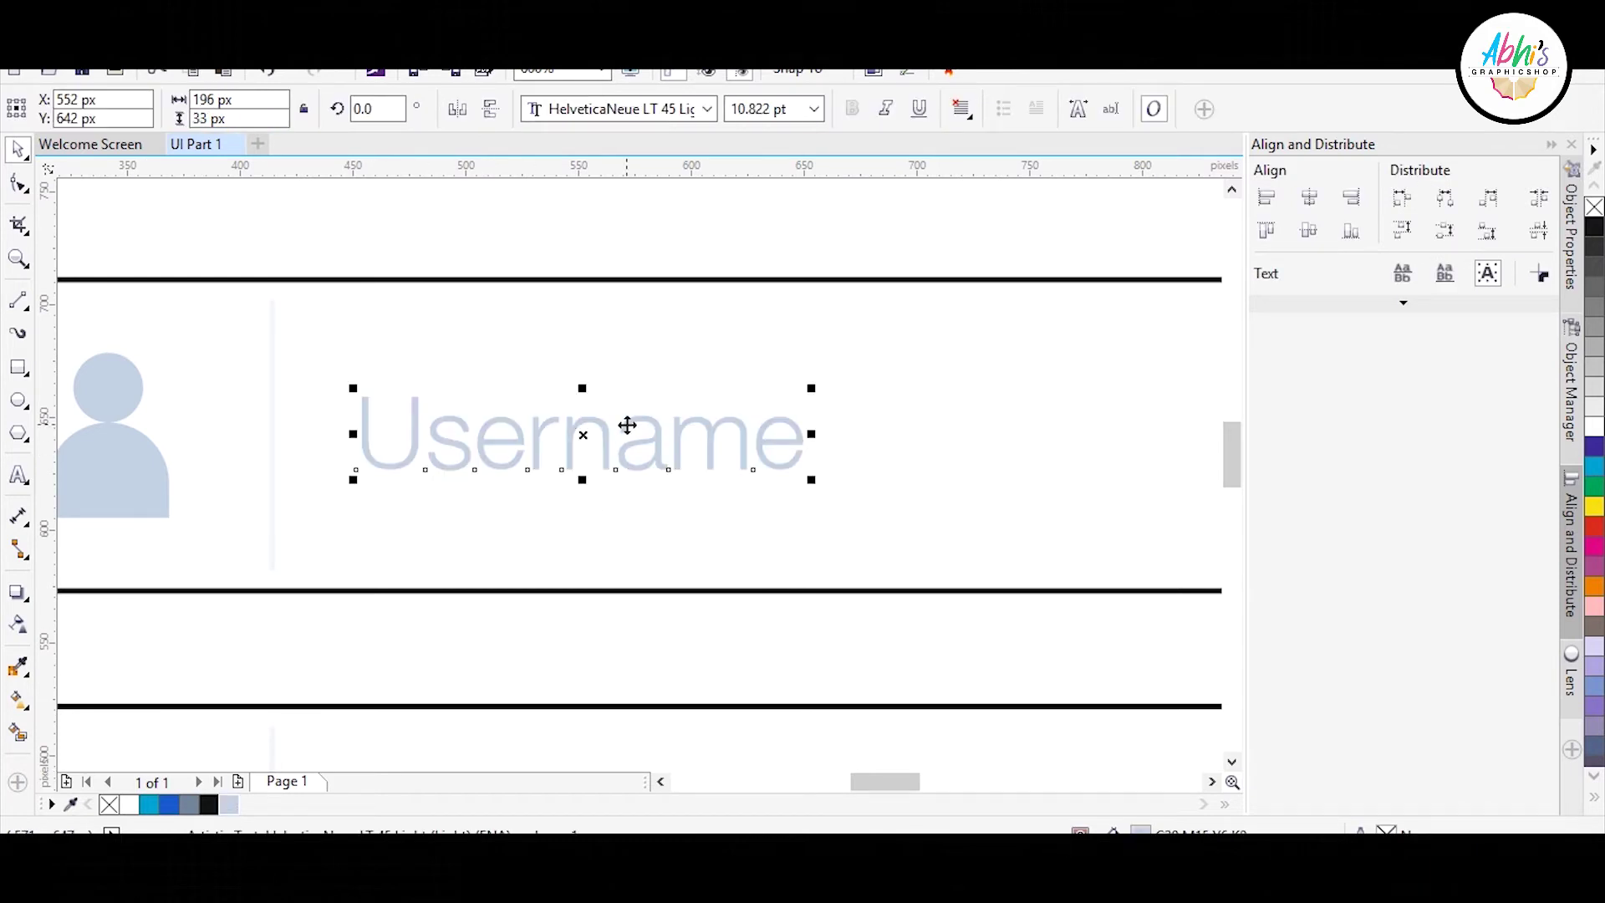
scroll(607, 403, down, 1)
key(plus)
shift+click(591, 588)
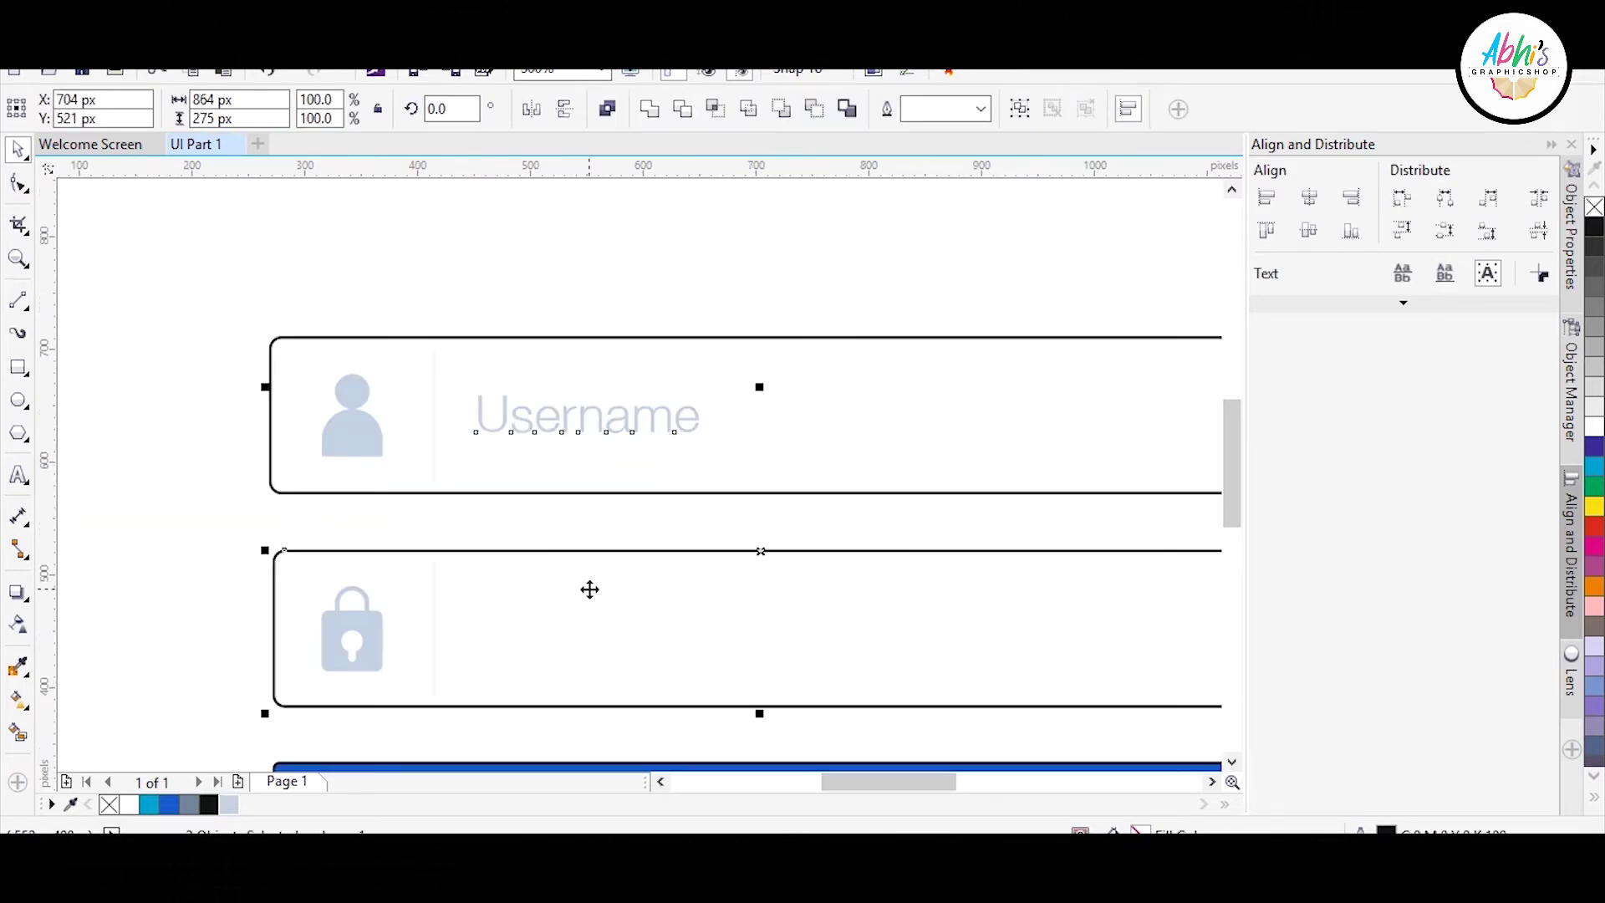
key(e)
click(161, 504)
- Replace the copied text in the padlock field with a row of round password dots
double_click(504, 629)
double_click(506, 629)
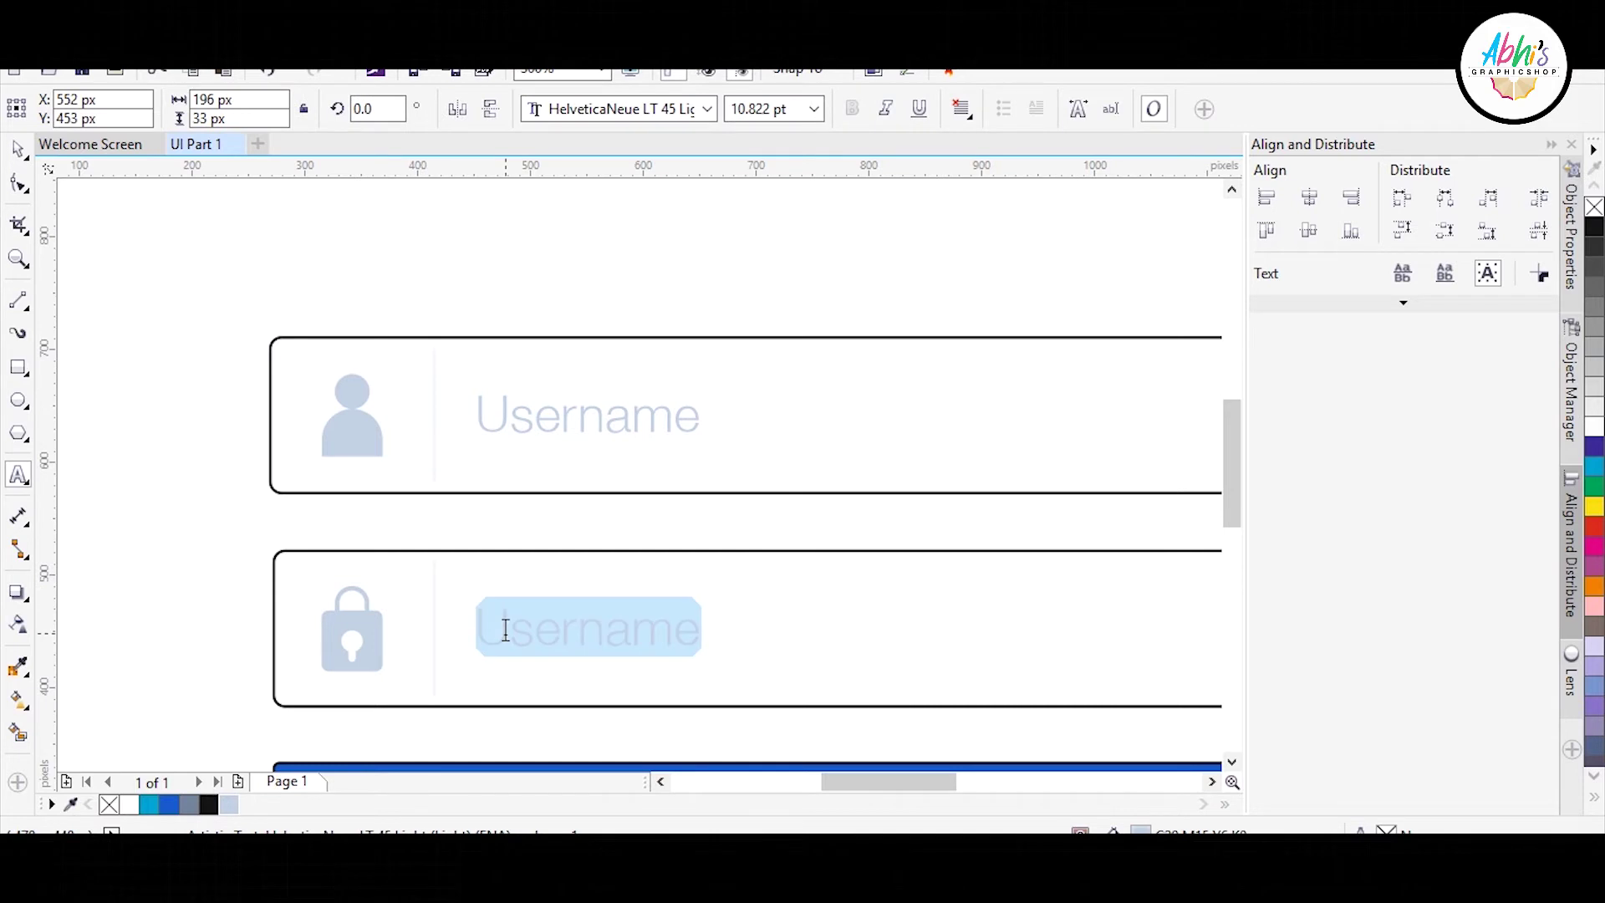
text(M)
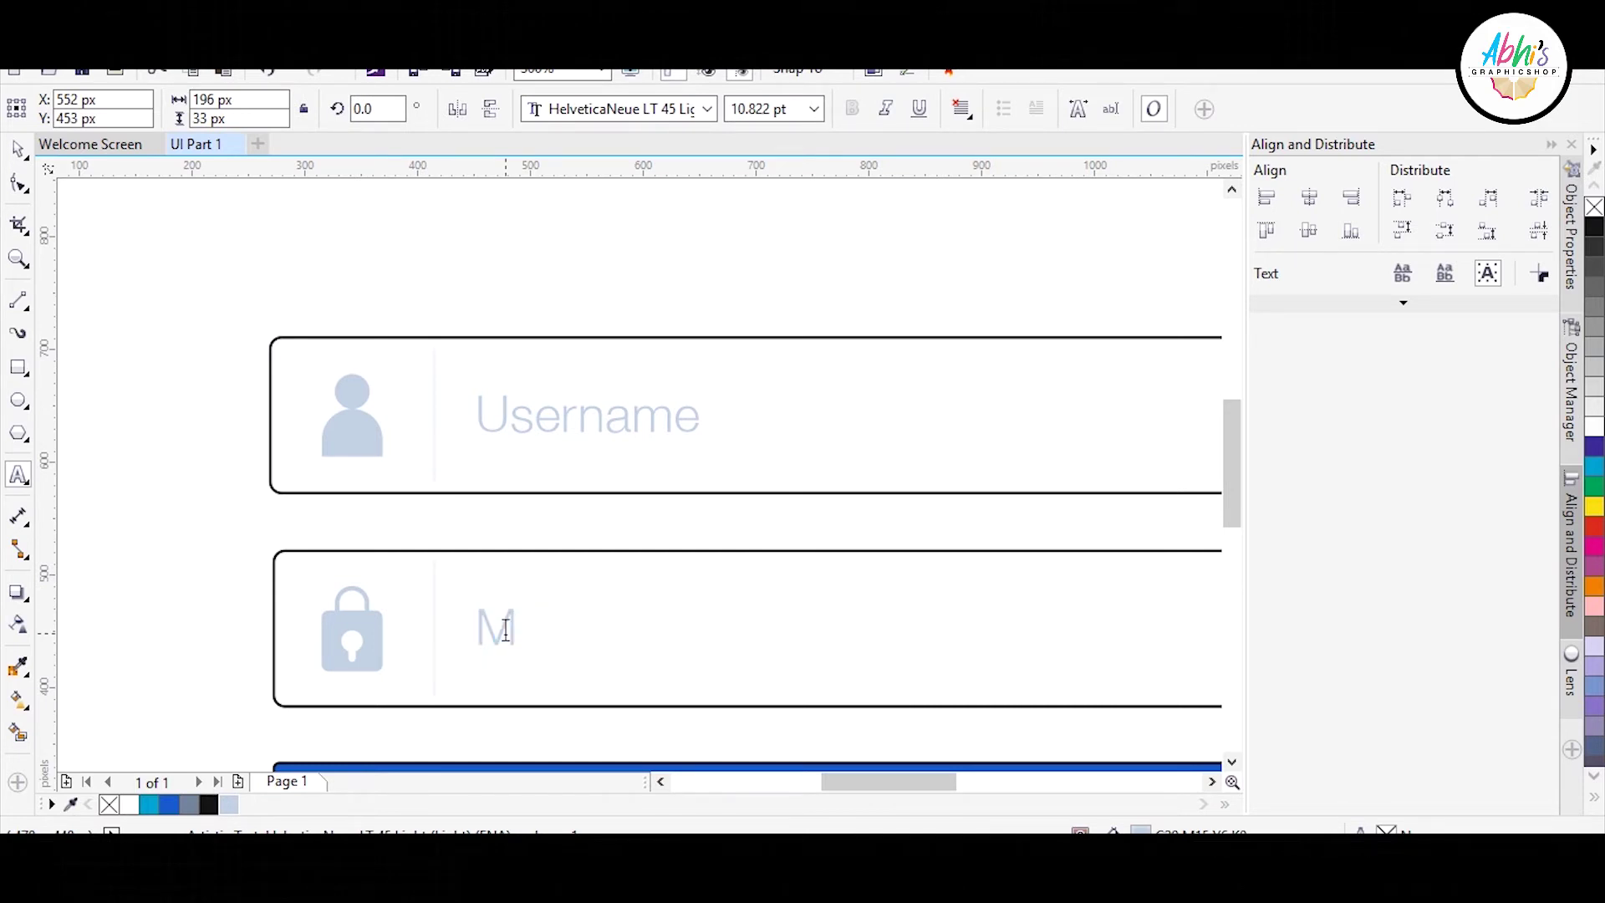
key(BackSpace)
key(ctrl+a)
key(ctrl+v)
key(ctrl+v)
key(ctrl+v)
key(ctrl+v)
key(ctrl+v)
key(ctrl+v)
key(ctrl+v)
key(ctrl+v)
key(ctrl+v)
key(ctrl+v)
key(ctrl+v)
key(ctrl+v)
key(ctrl+v)
key(ctrl+v)
key(ctrl+v)
key(ctrl+v)
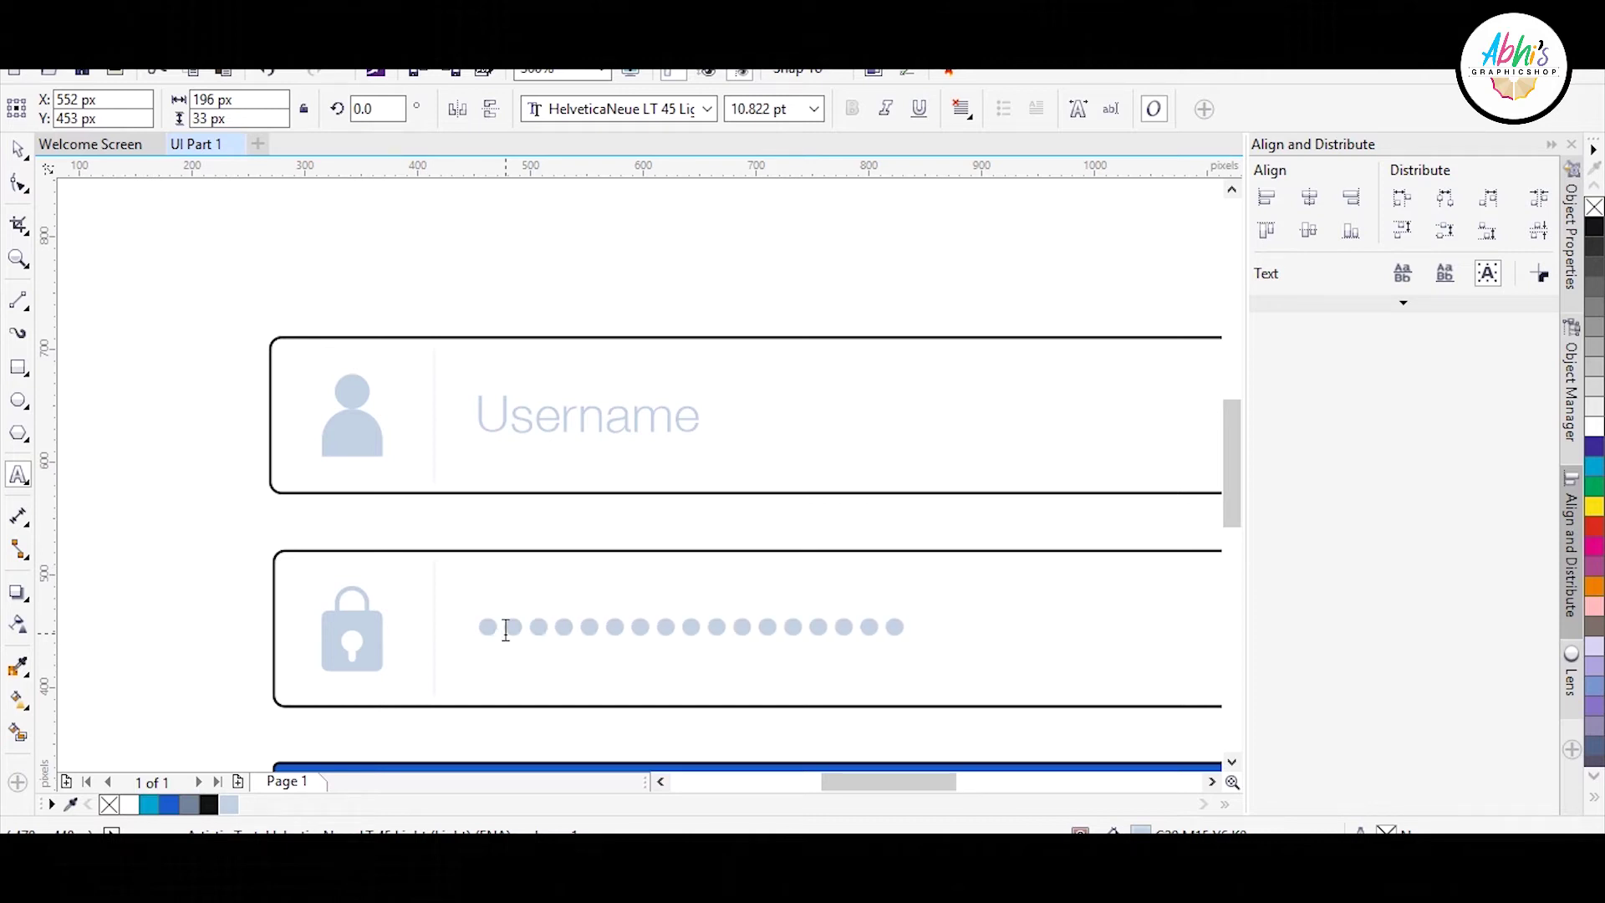
- Trim the row of password dots to eight and finish editing the text
key(BackSpace)
key(BackSpace)
key(BackSpace)
key(BackSpace)
key(BackSpace)
key(BackSpace)
key(BackSpace)
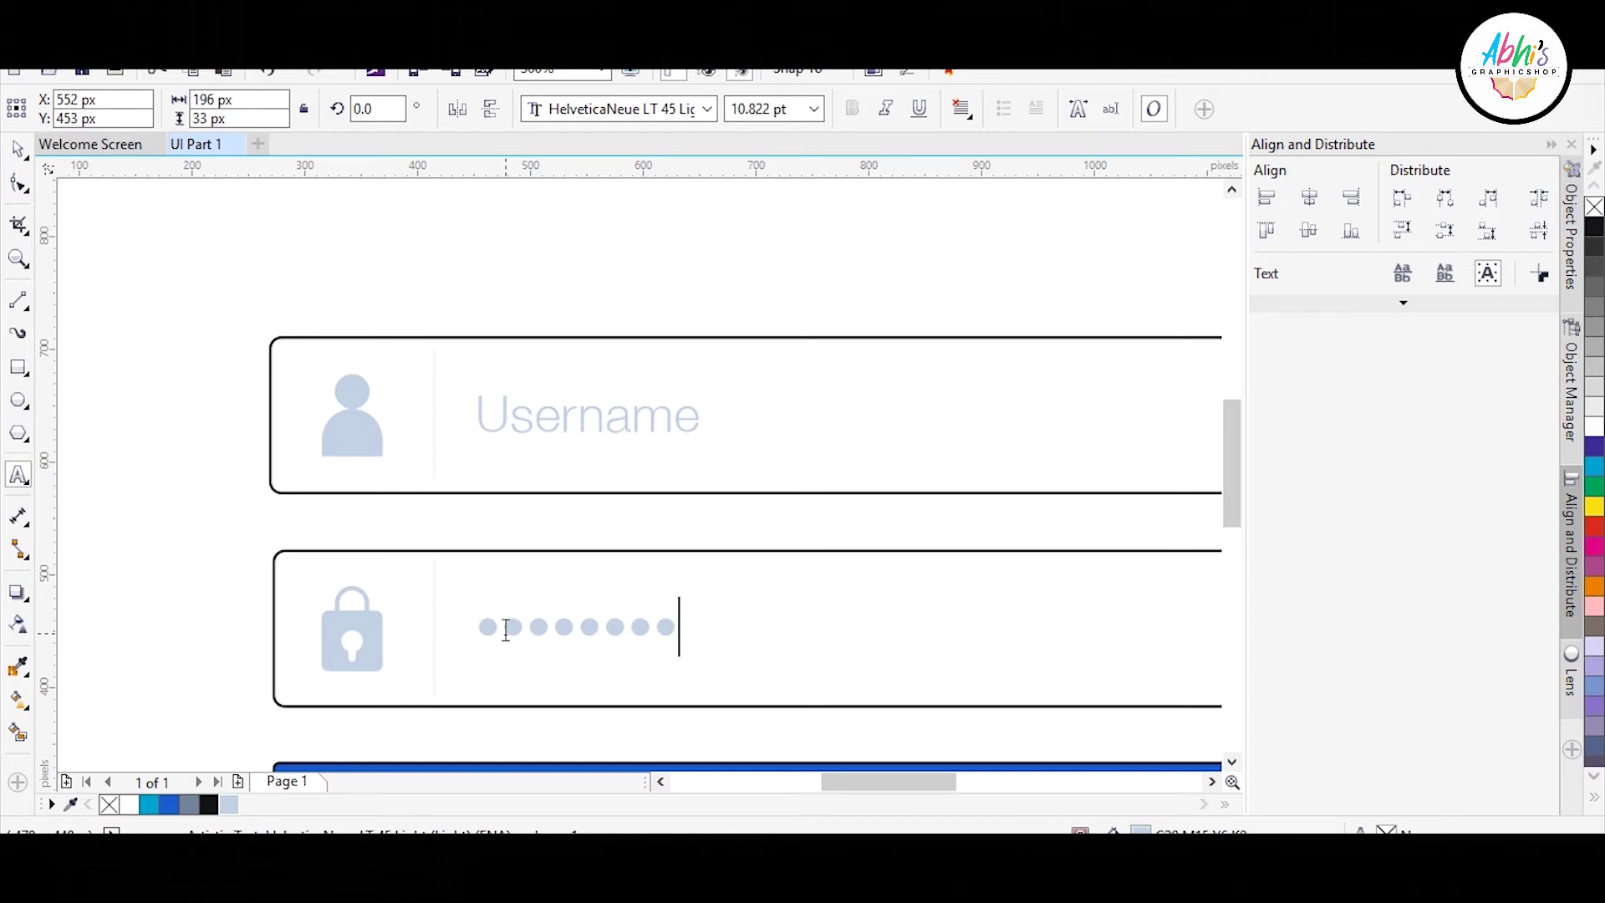
key(Escape)
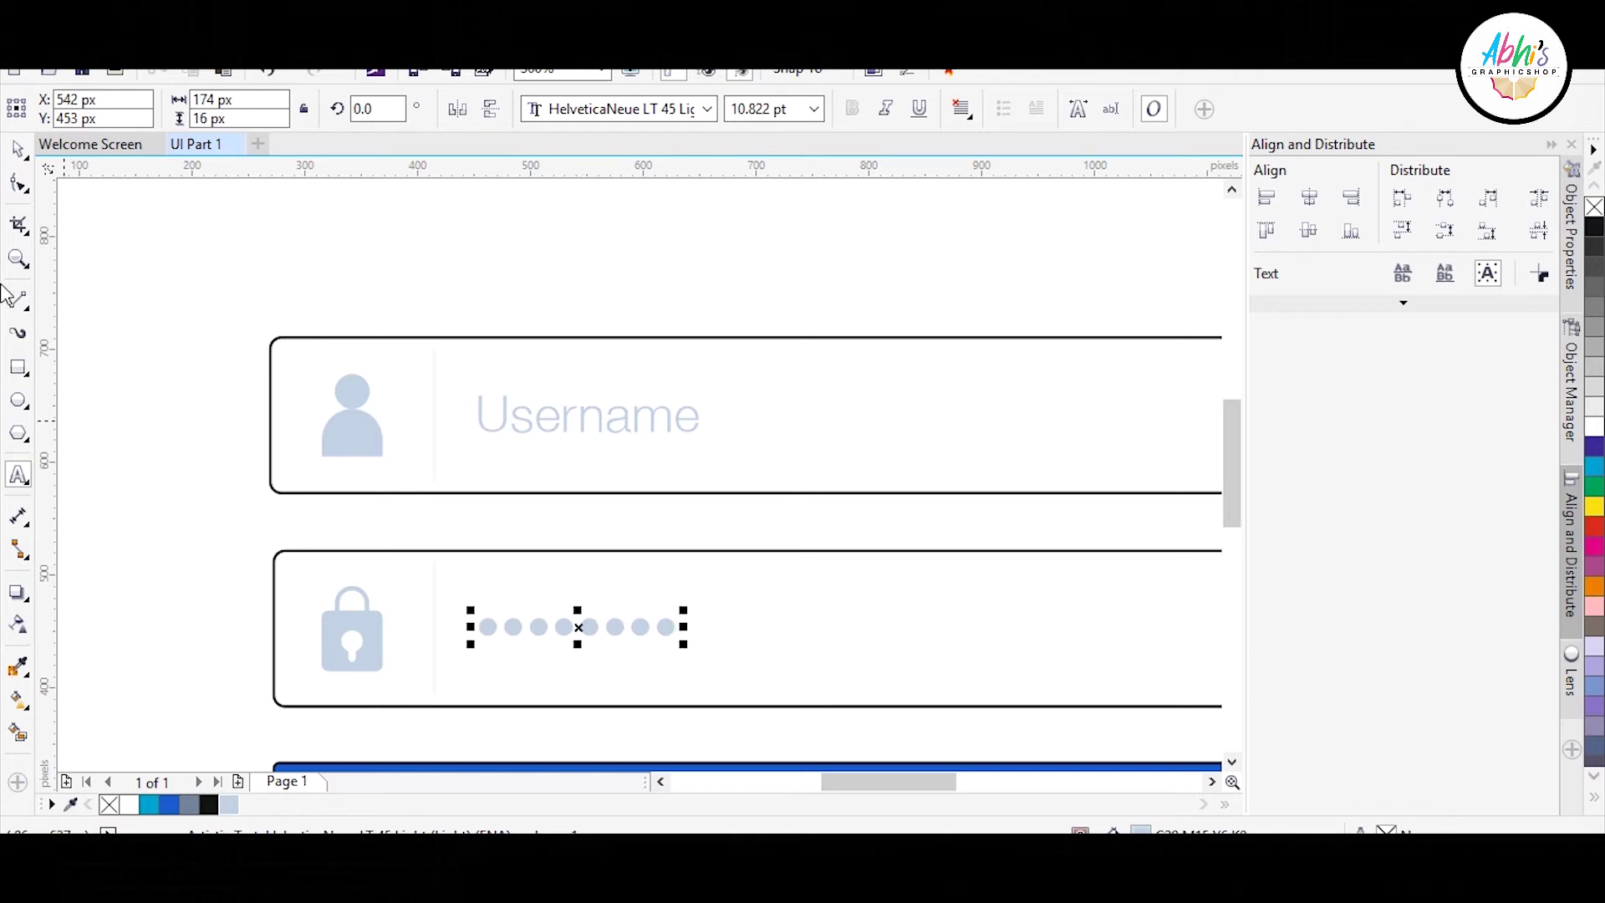
key(space)
shift+click(565, 428)
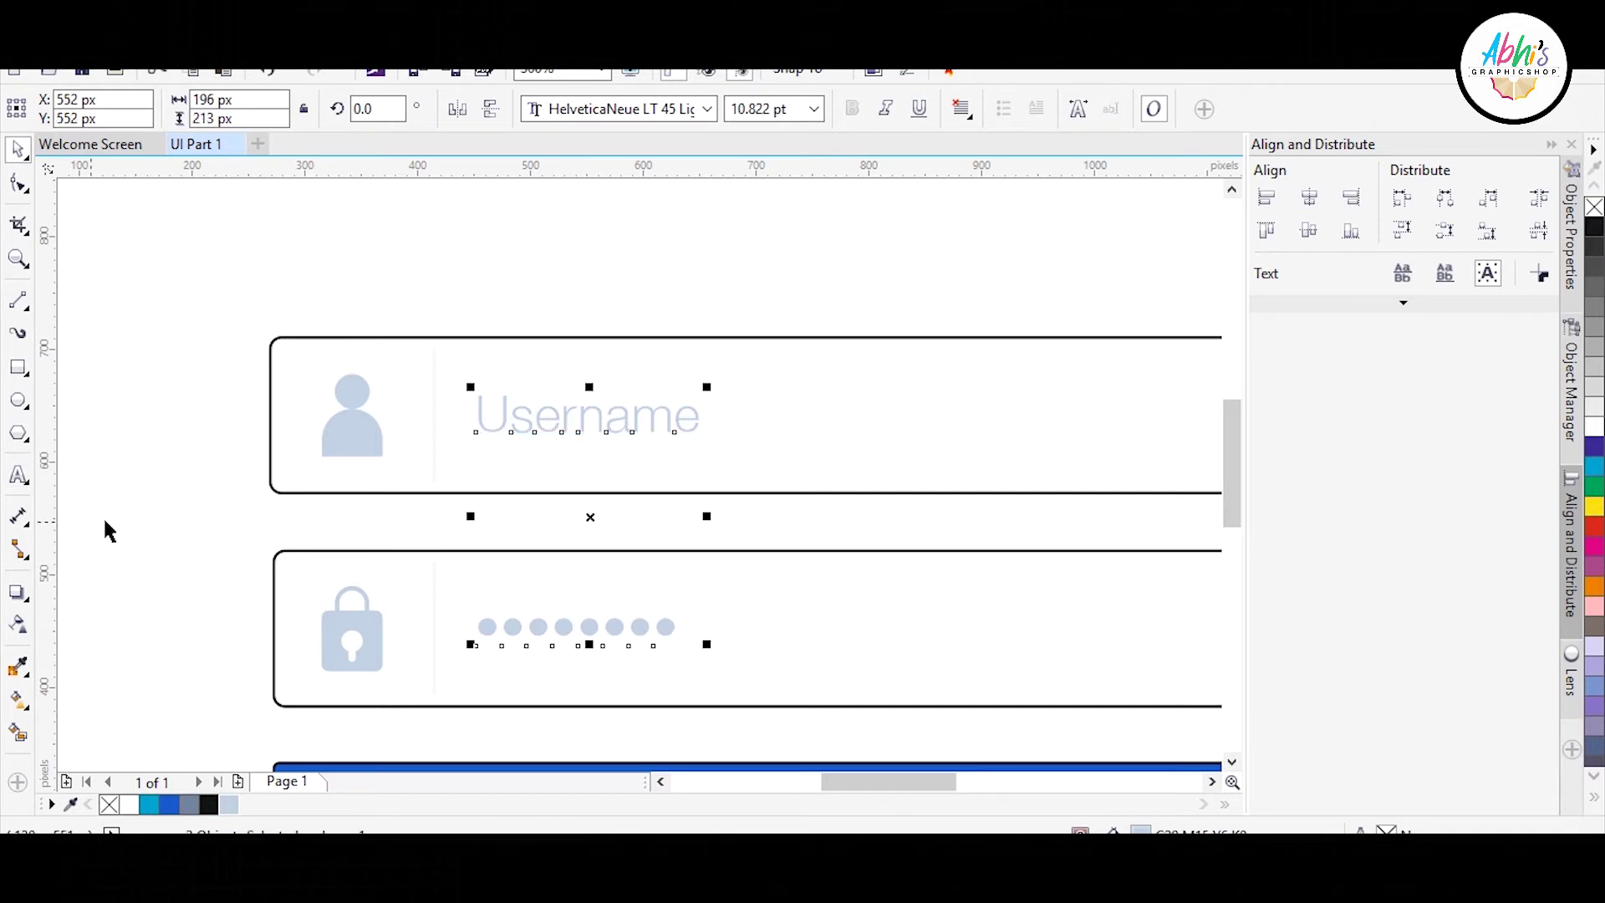
click(178, 450)
- Copy the Username text onto the blue button and change the copy to "LOGIN"
scroll(259, 534, down, 1)
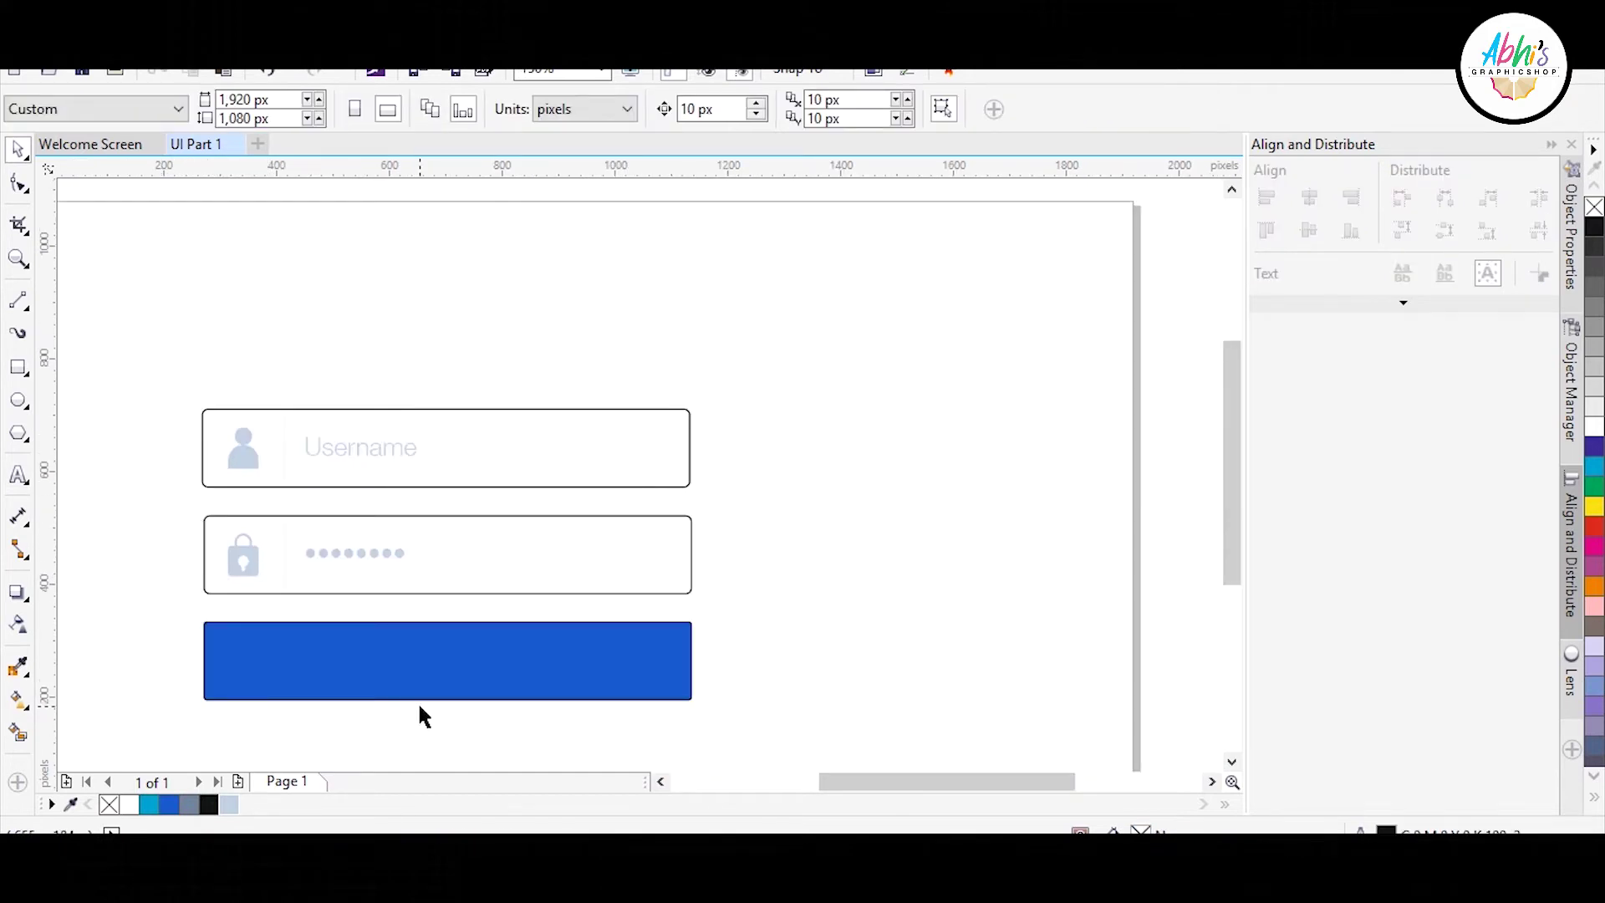
click(346, 450)
drag(346, 450, 433, 678)
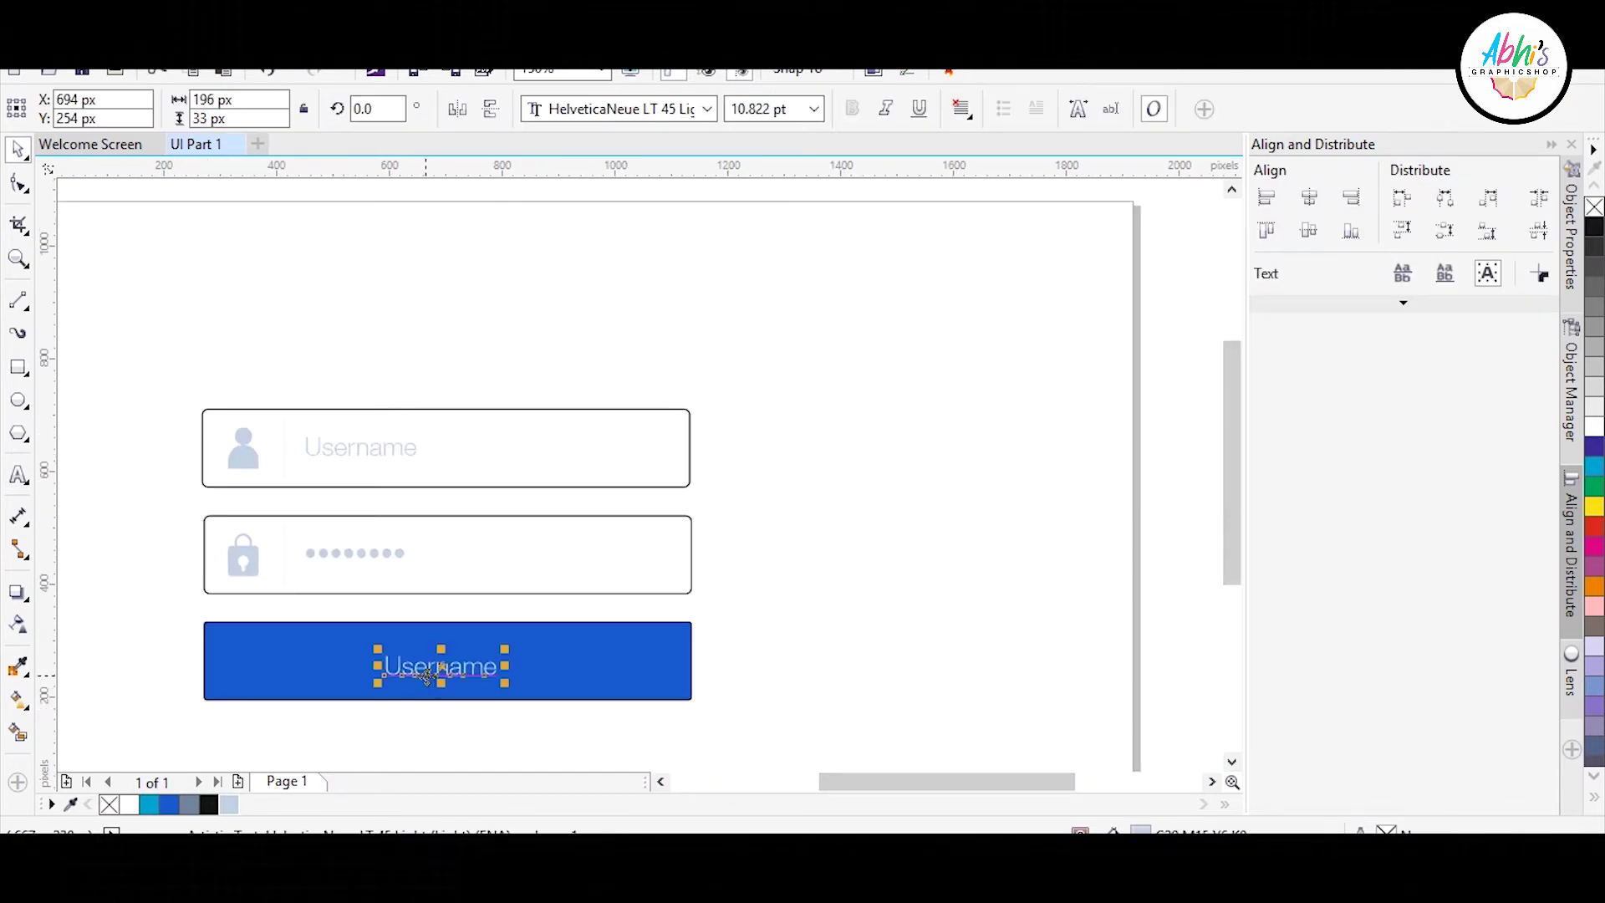
scroll(433, 679, up, 1)
double_click(433, 679)
key(ctrl+a)
text(LOGIN)
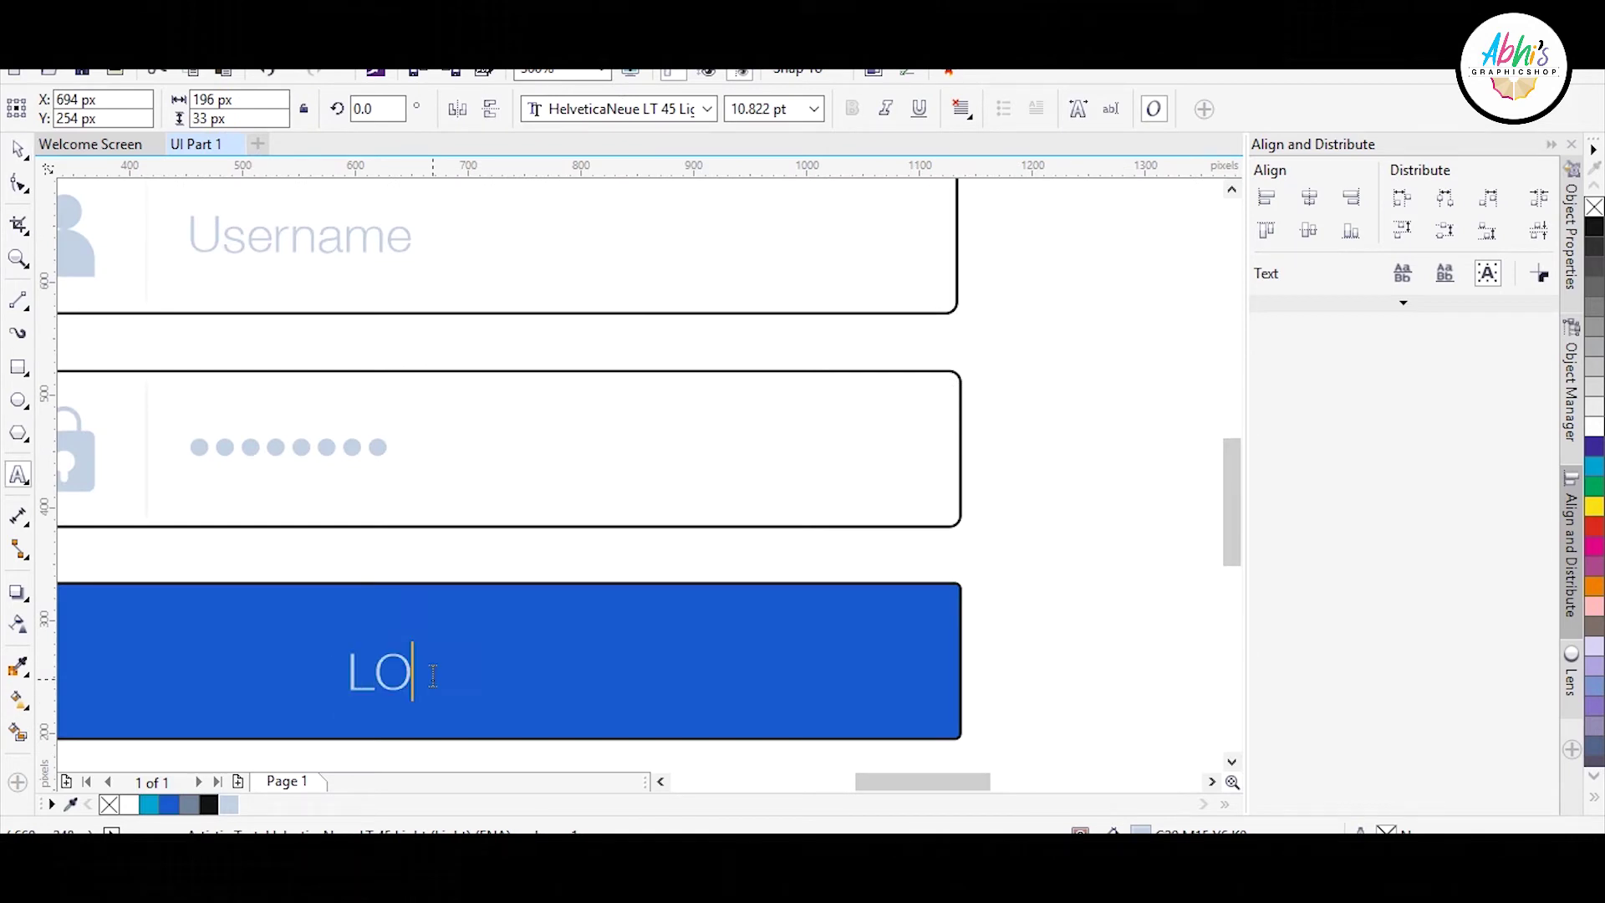
- Center the LOGIN text horizontally and vertically on the blue button and fill it white
click(16, 149)
shift+click(720, 700)
key(e)
key(c)
click(944, 542)
scroll(944, 542, down, 1)
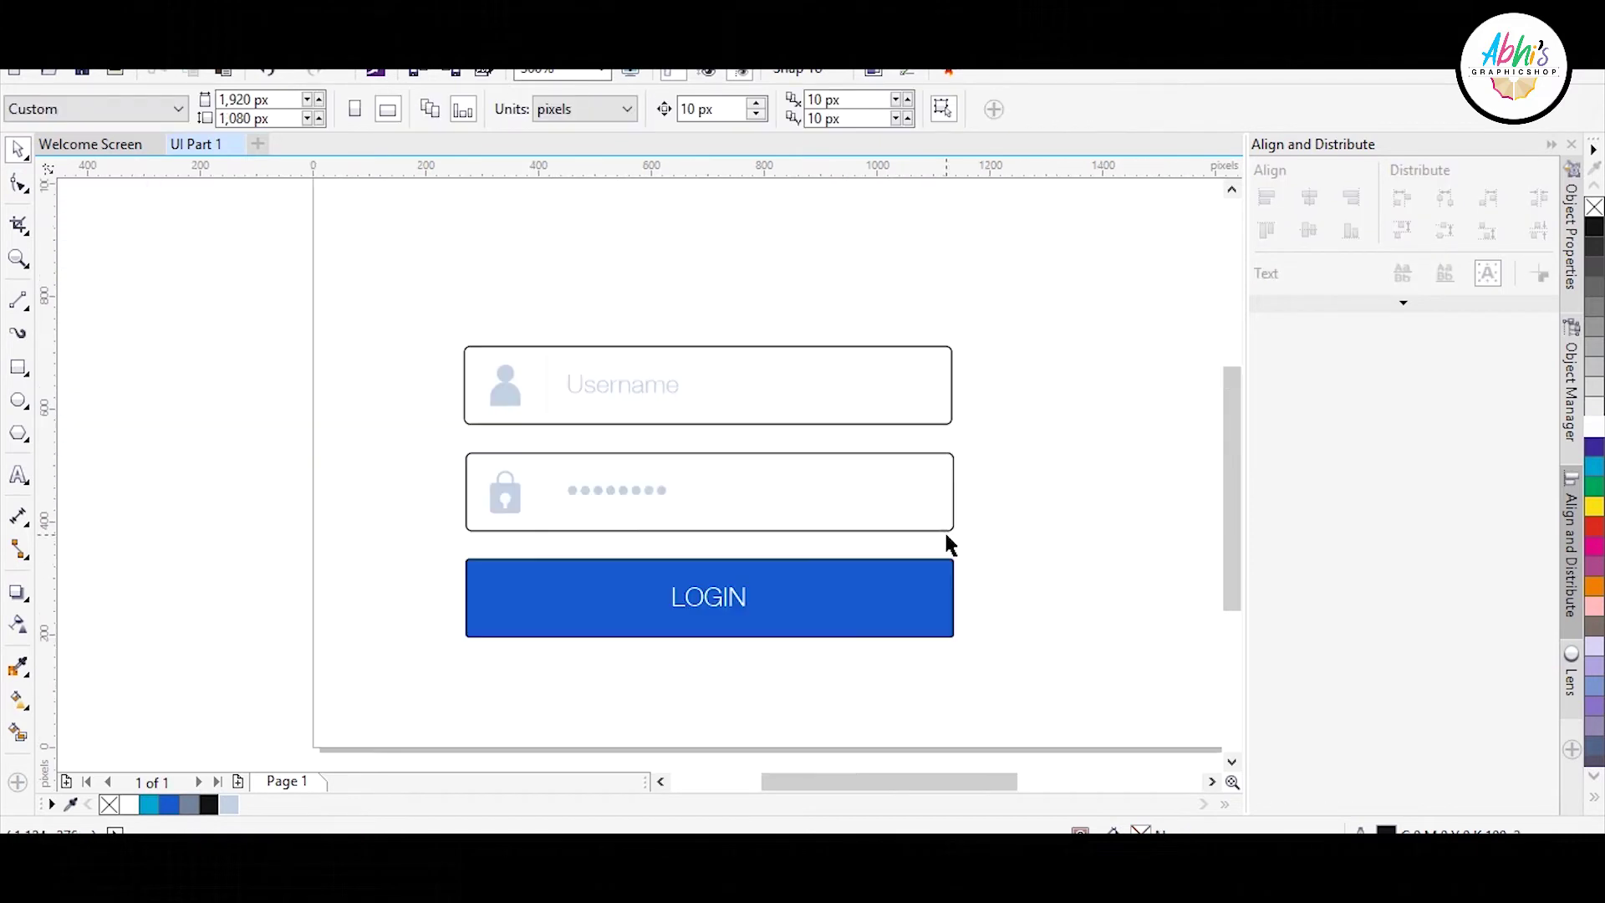
- Draw a square about 47 px wide below the blue button's left end and fill it slate grey without an outline
scroll(809, 609, up, 1)
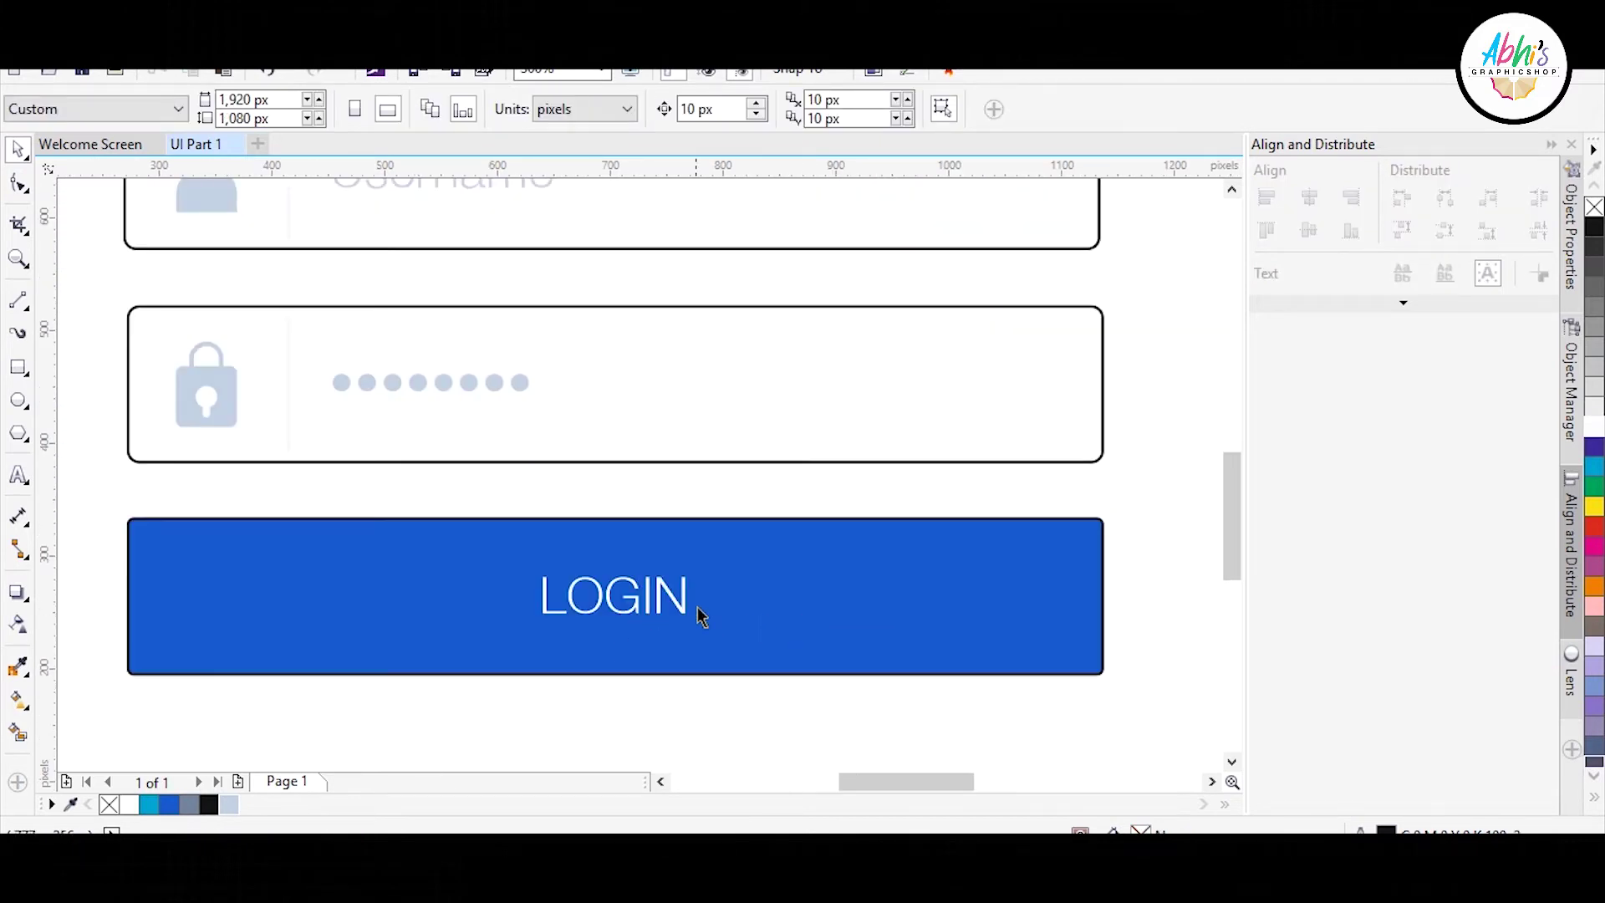
scroll(631, 520, down, 1)
scroll(470, 605, up, 1)
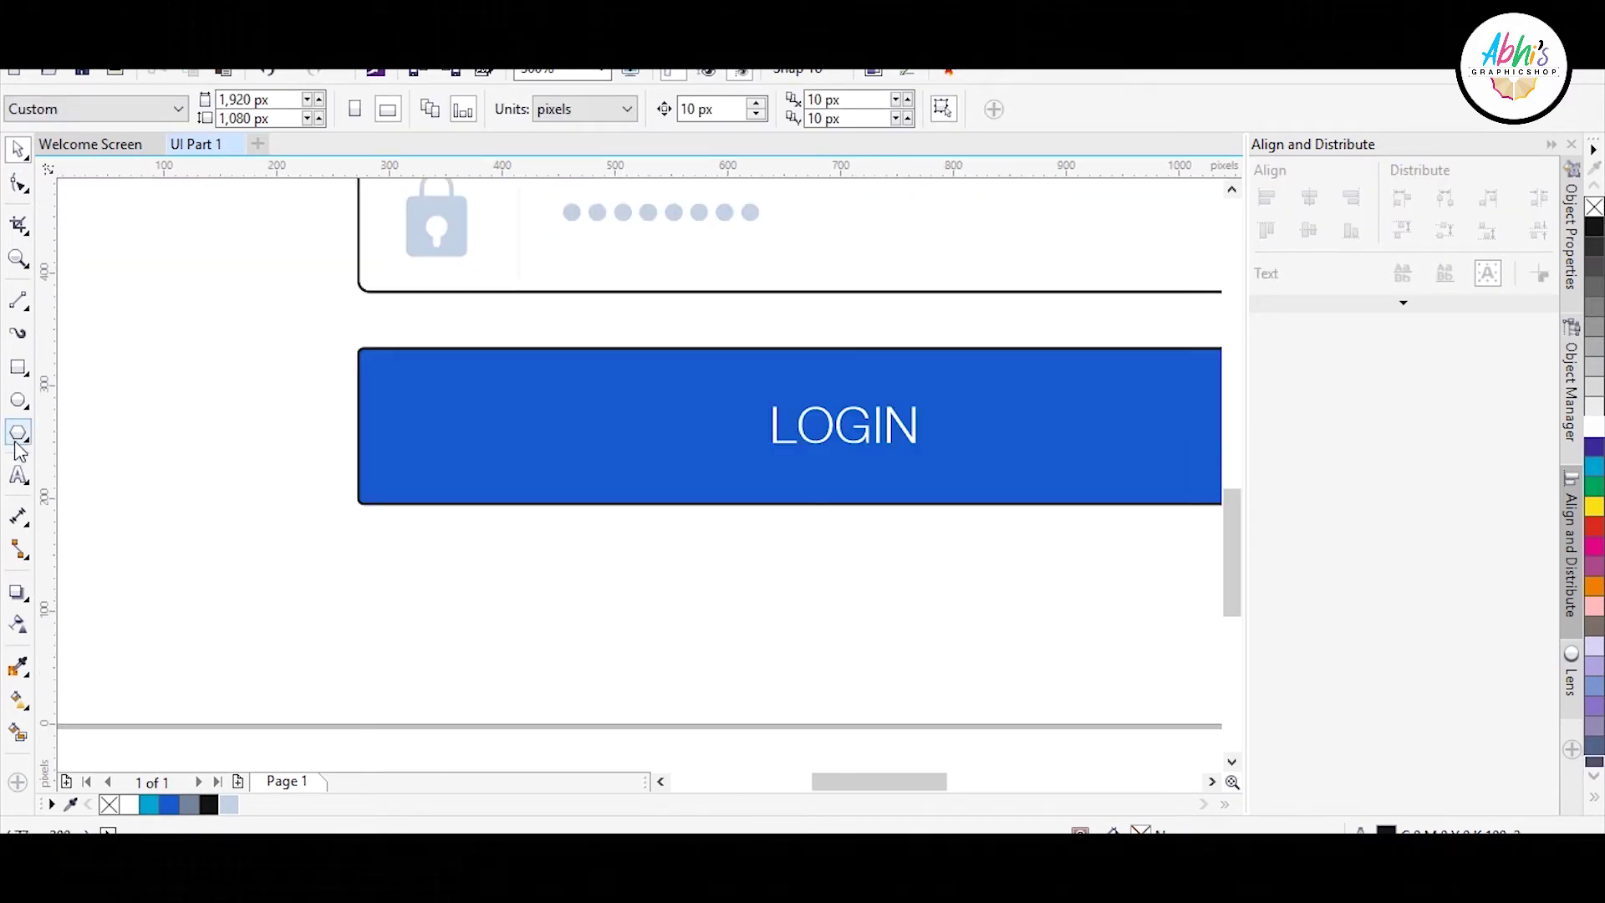
click(18, 368)
drag(432, 540, 485, 591)
scroll(405, 565, up, 2)
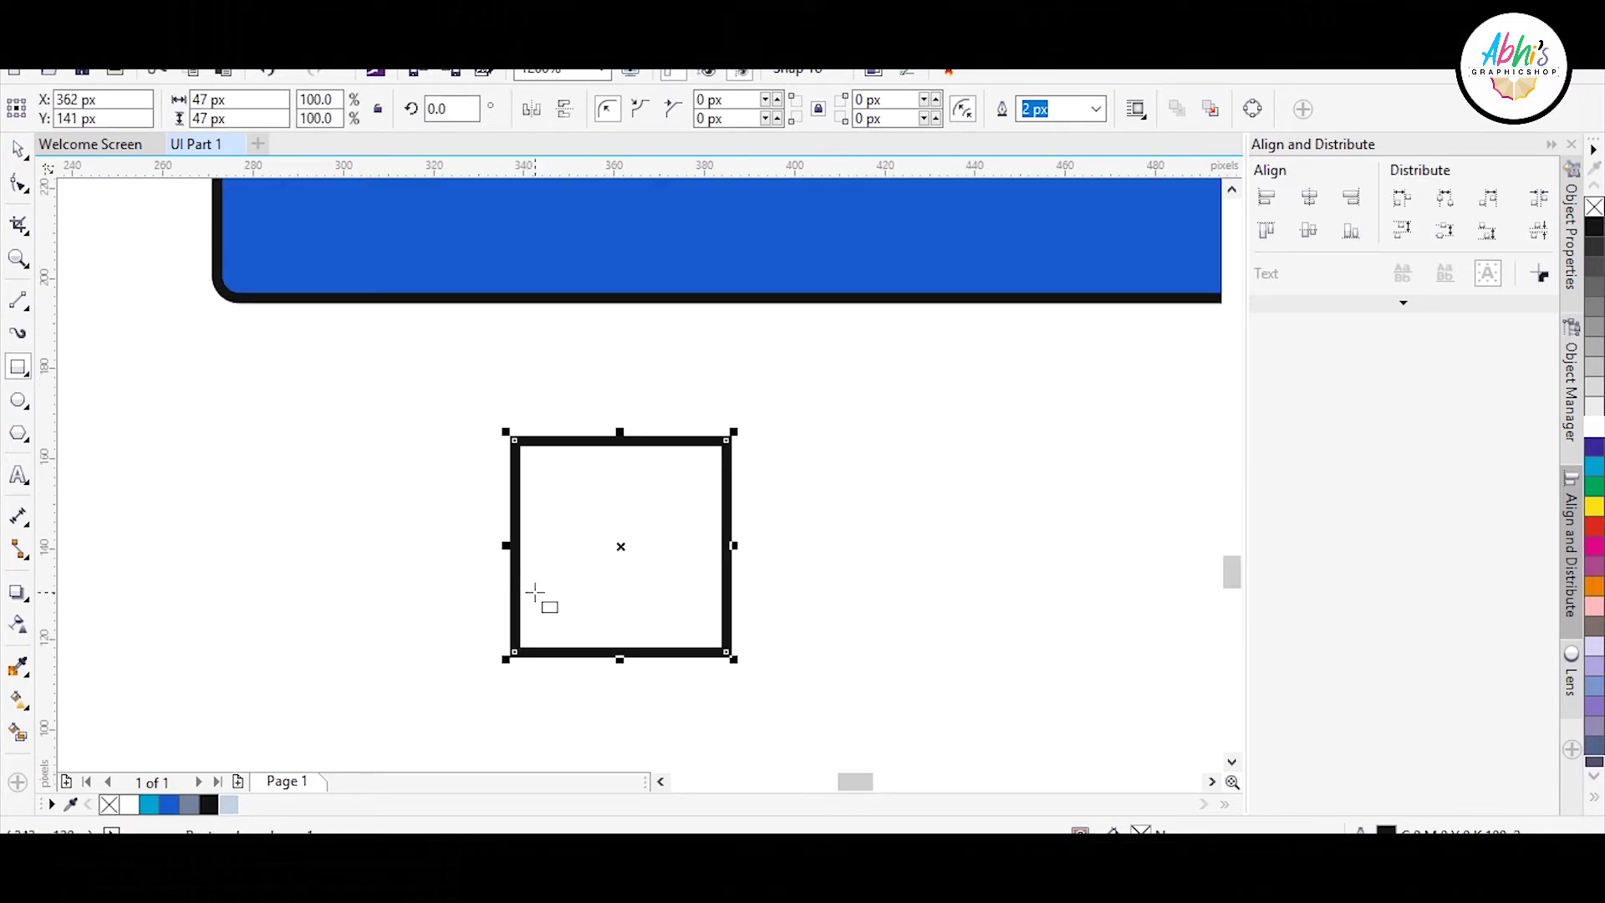
click(188, 804)
right_click(109, 807)
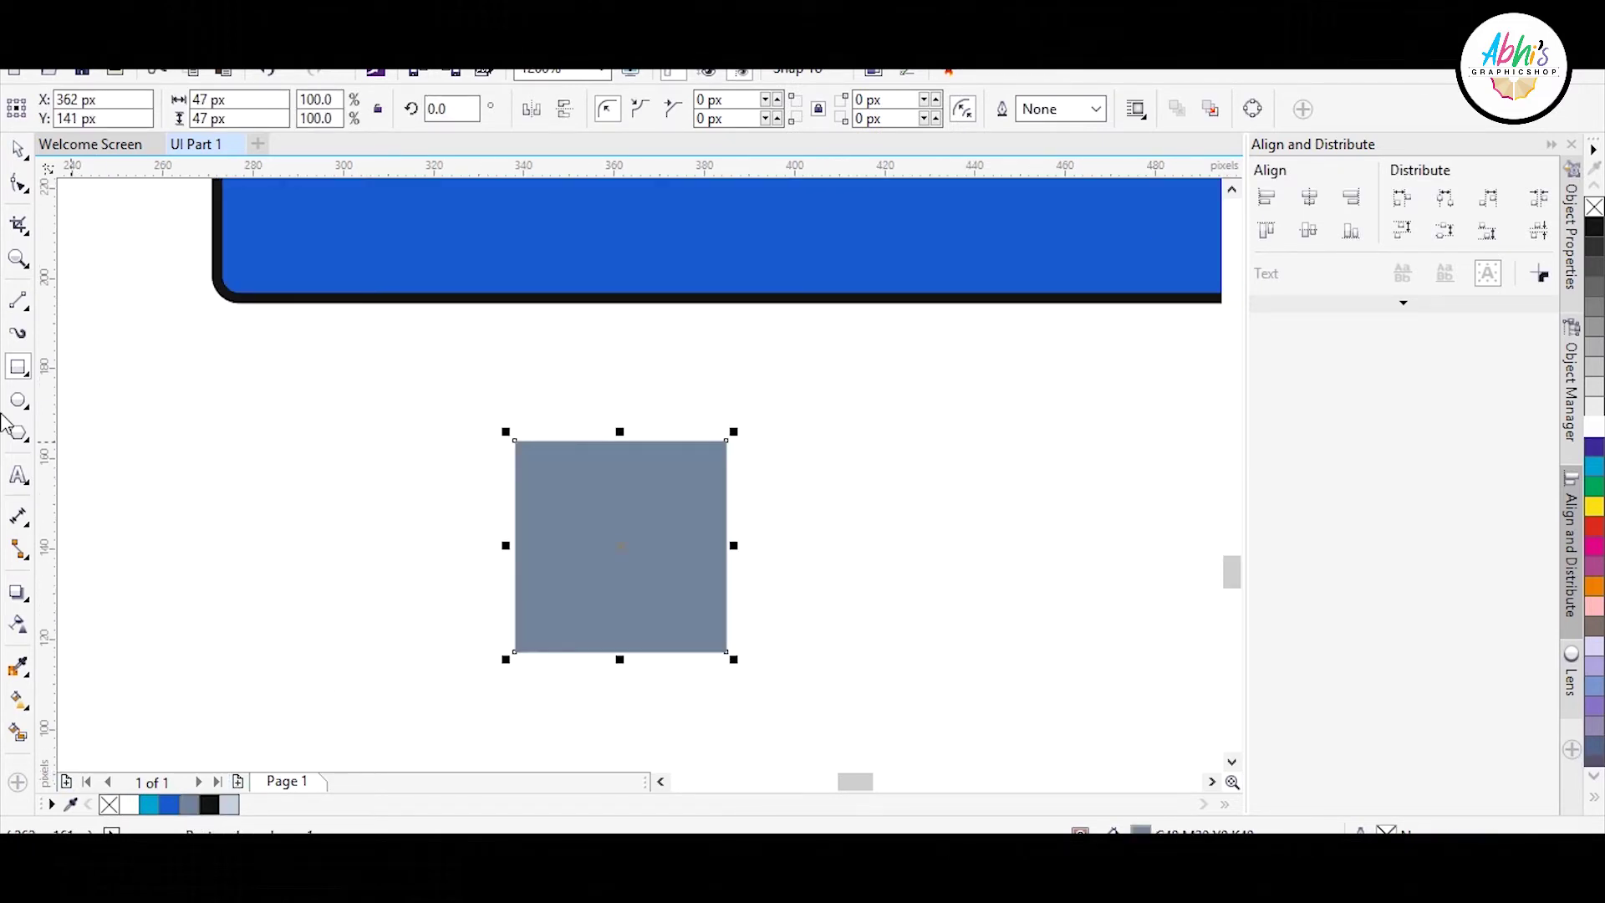
- Draw a small check mark from two joined straight lines beside the slate grey square
click(20, 368)
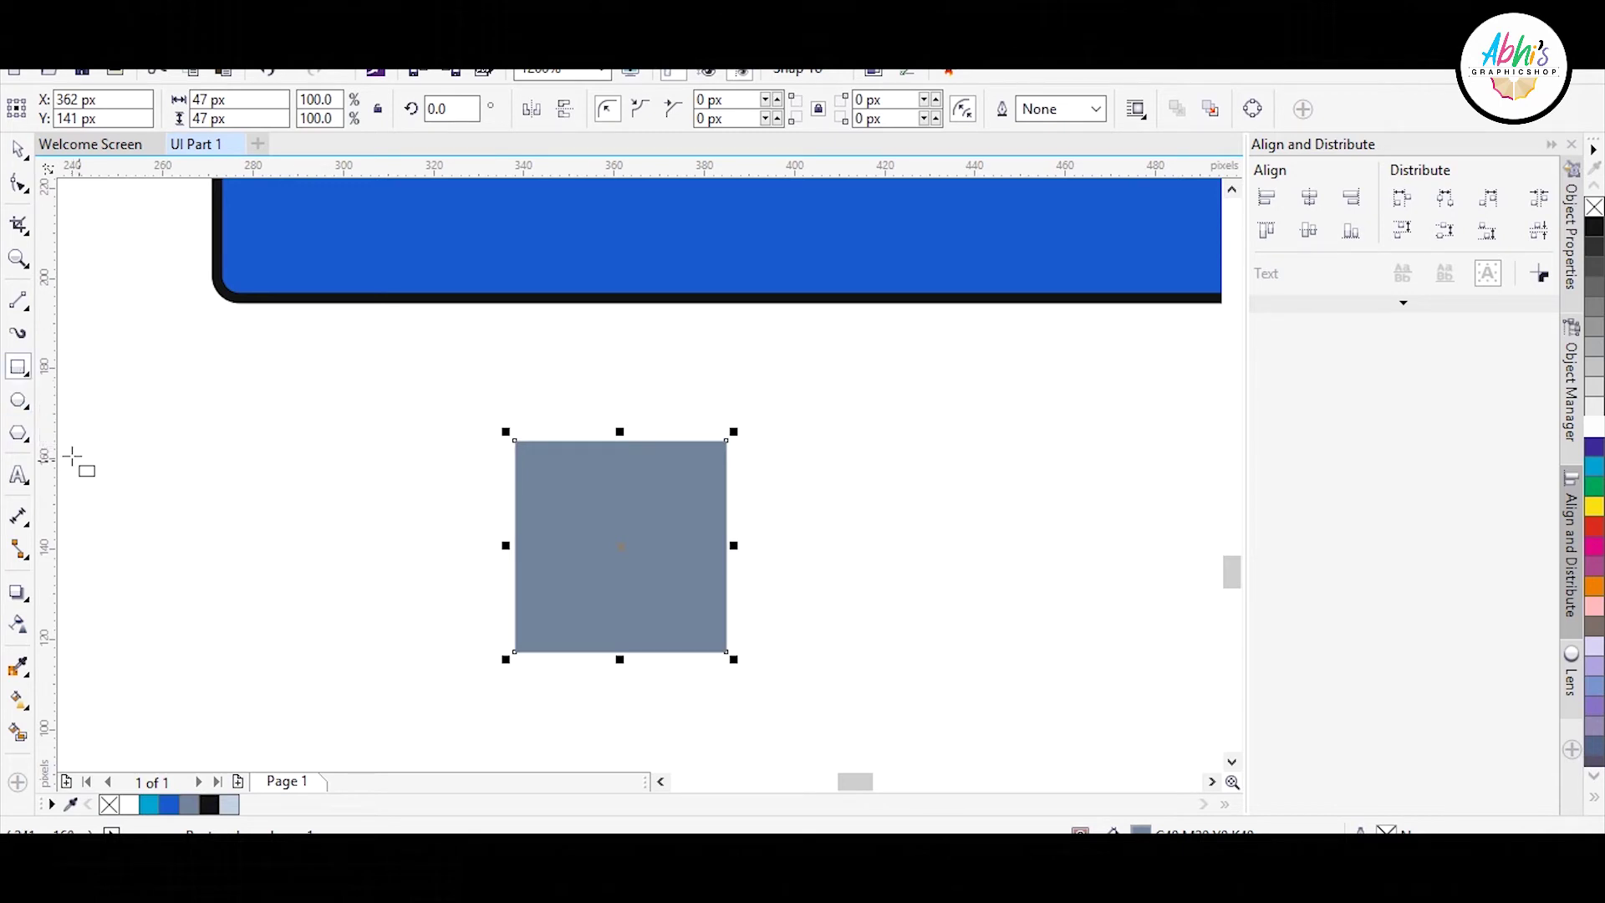
click(25, 306)
click(59, 328)
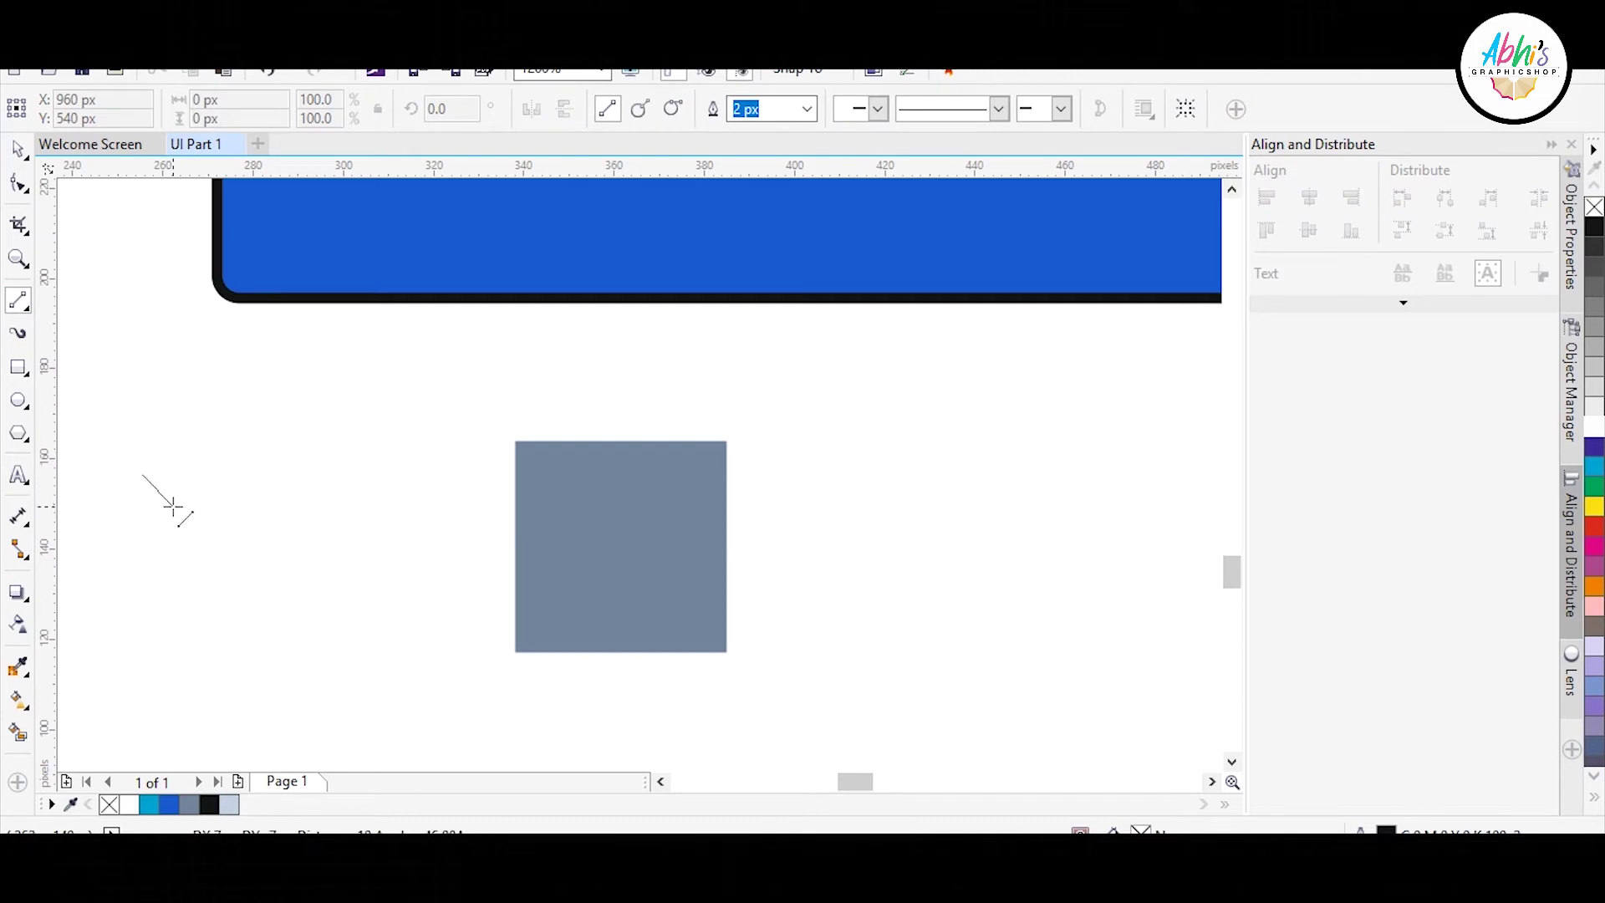
drag(166, 498, 225, 457)
- Center the check mark horizontally and vertically in the slate grey square
click(18, 149)
shift+click(674, 528)
key(c)
key(e)
key(Escape)
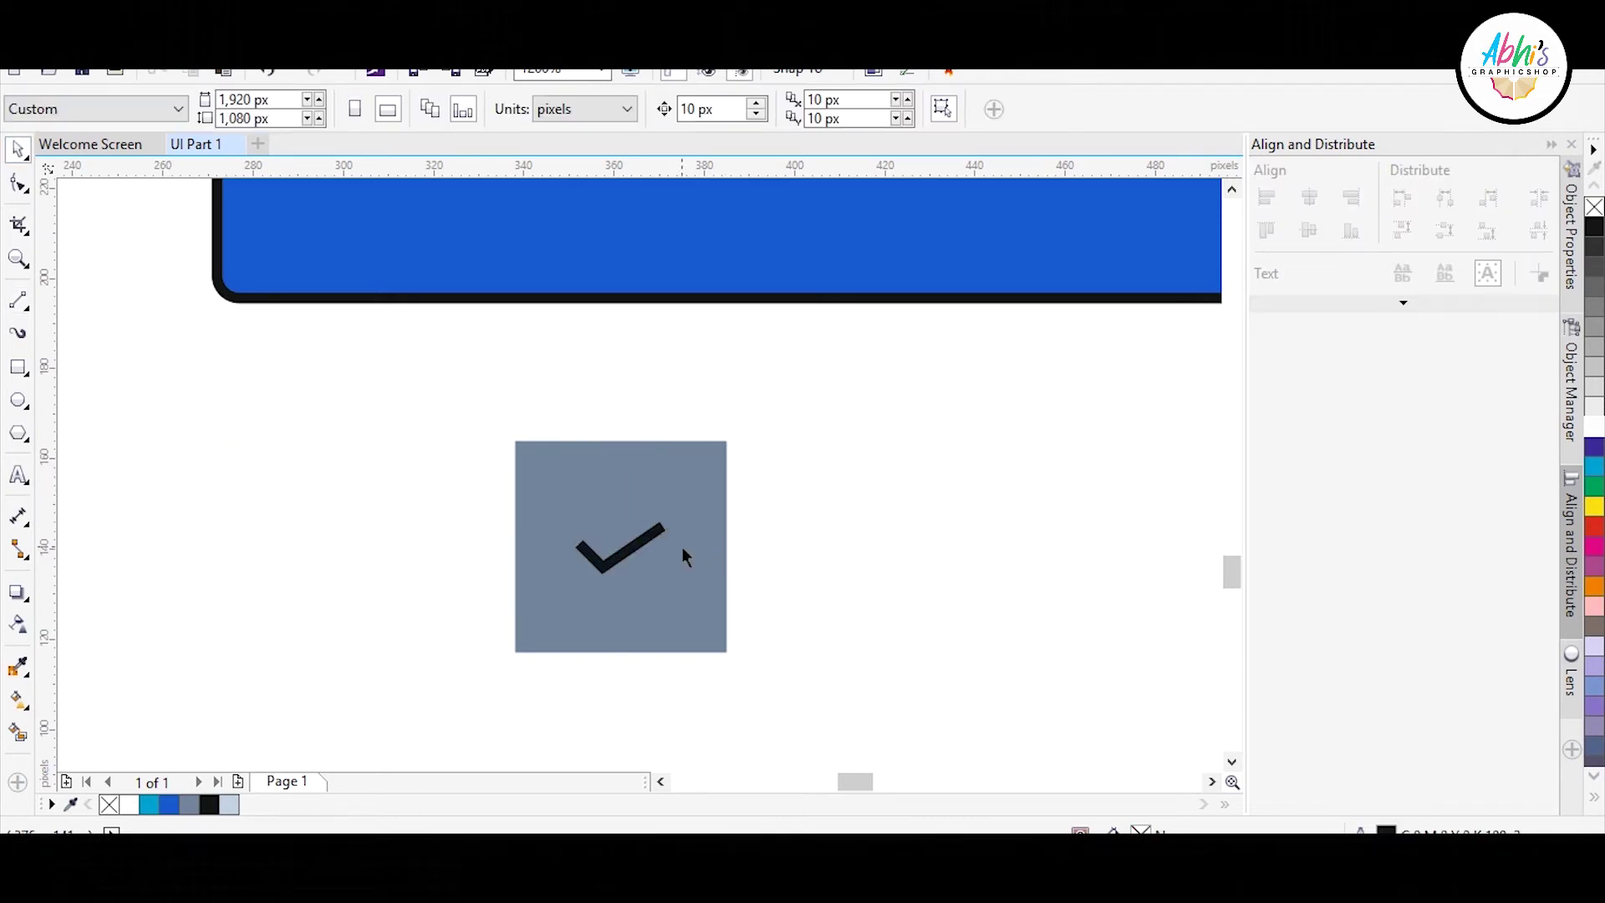
- Enlarge the check mark and raise its long arm's end for a size of about 22 × 15 px, centered in the square
click(653, 530)
drag(669, 518, 680, 511)
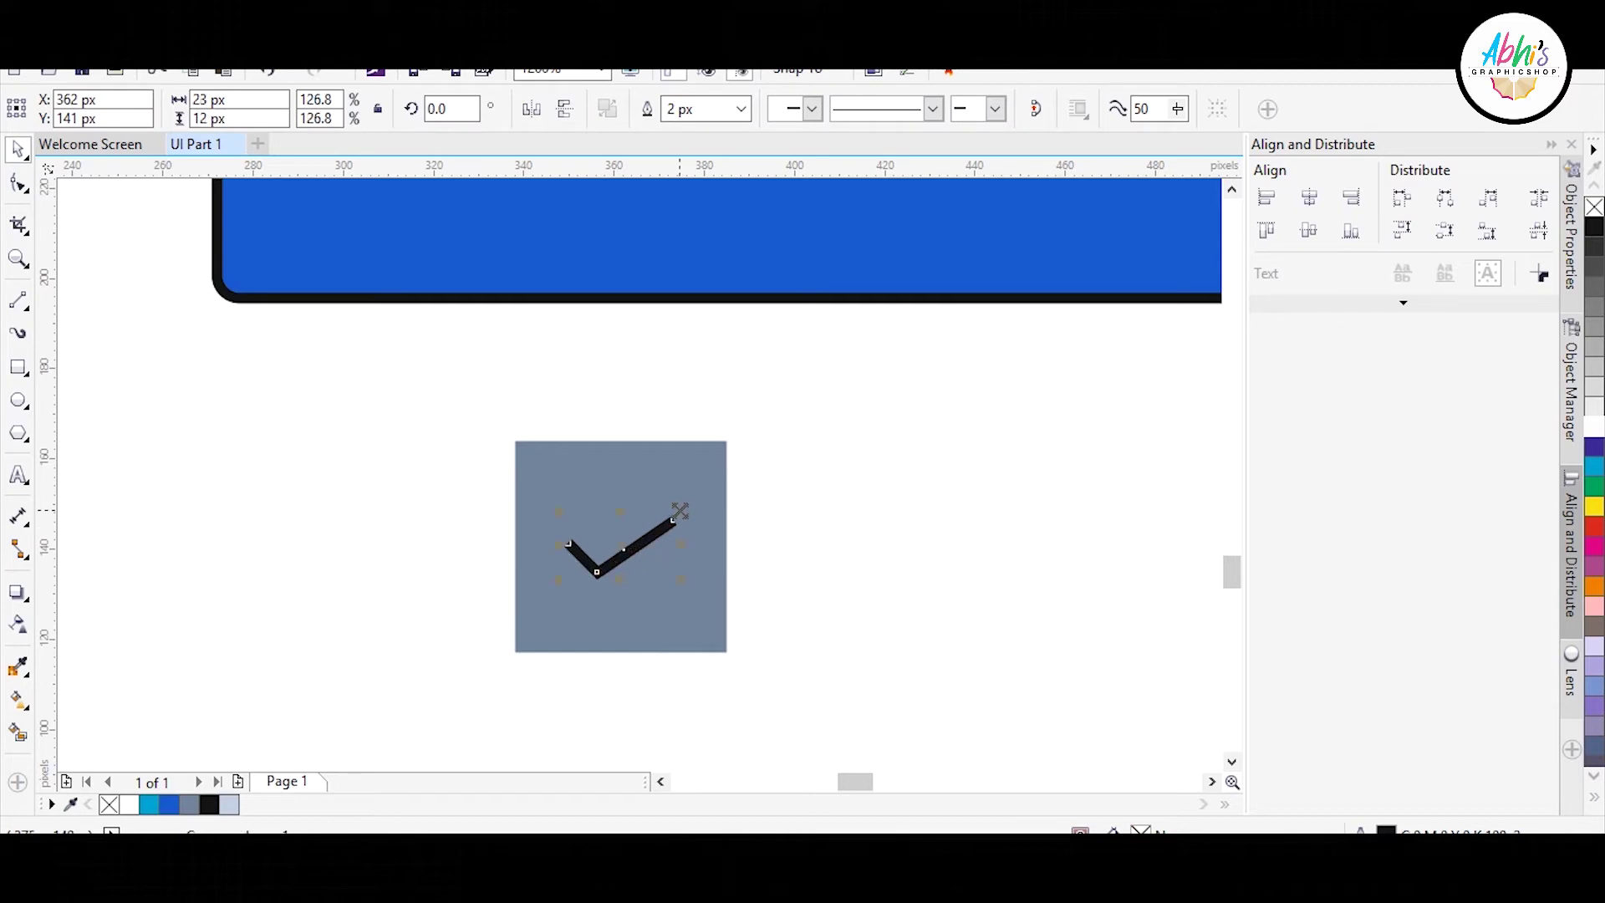
click(20, 185)
click(666, 508)
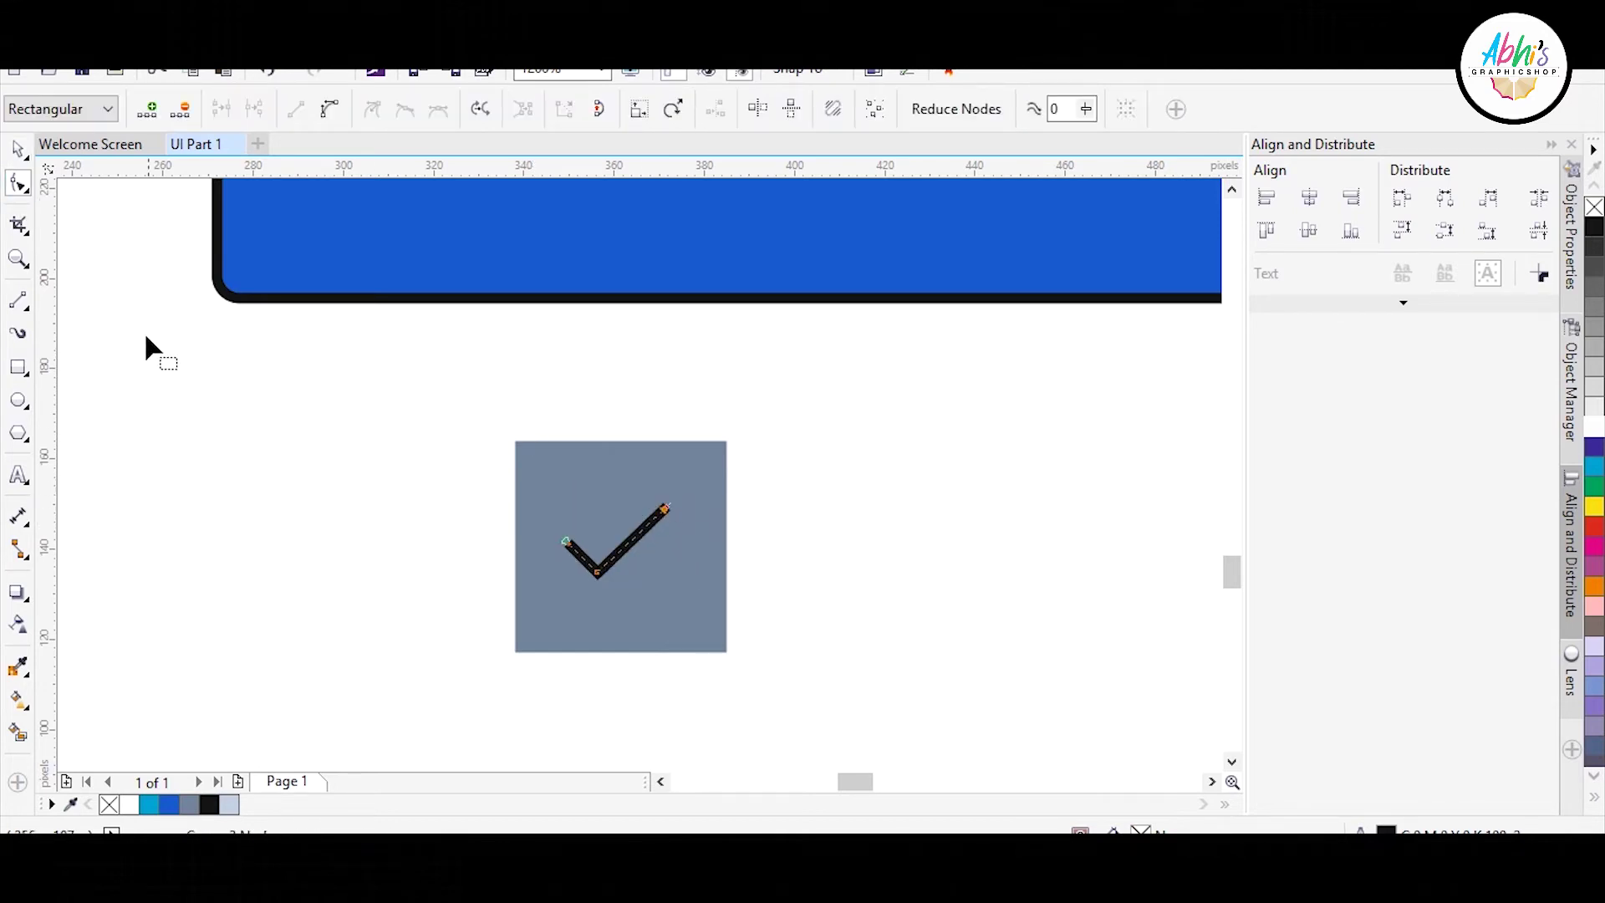
key(space)
click(788, 475)
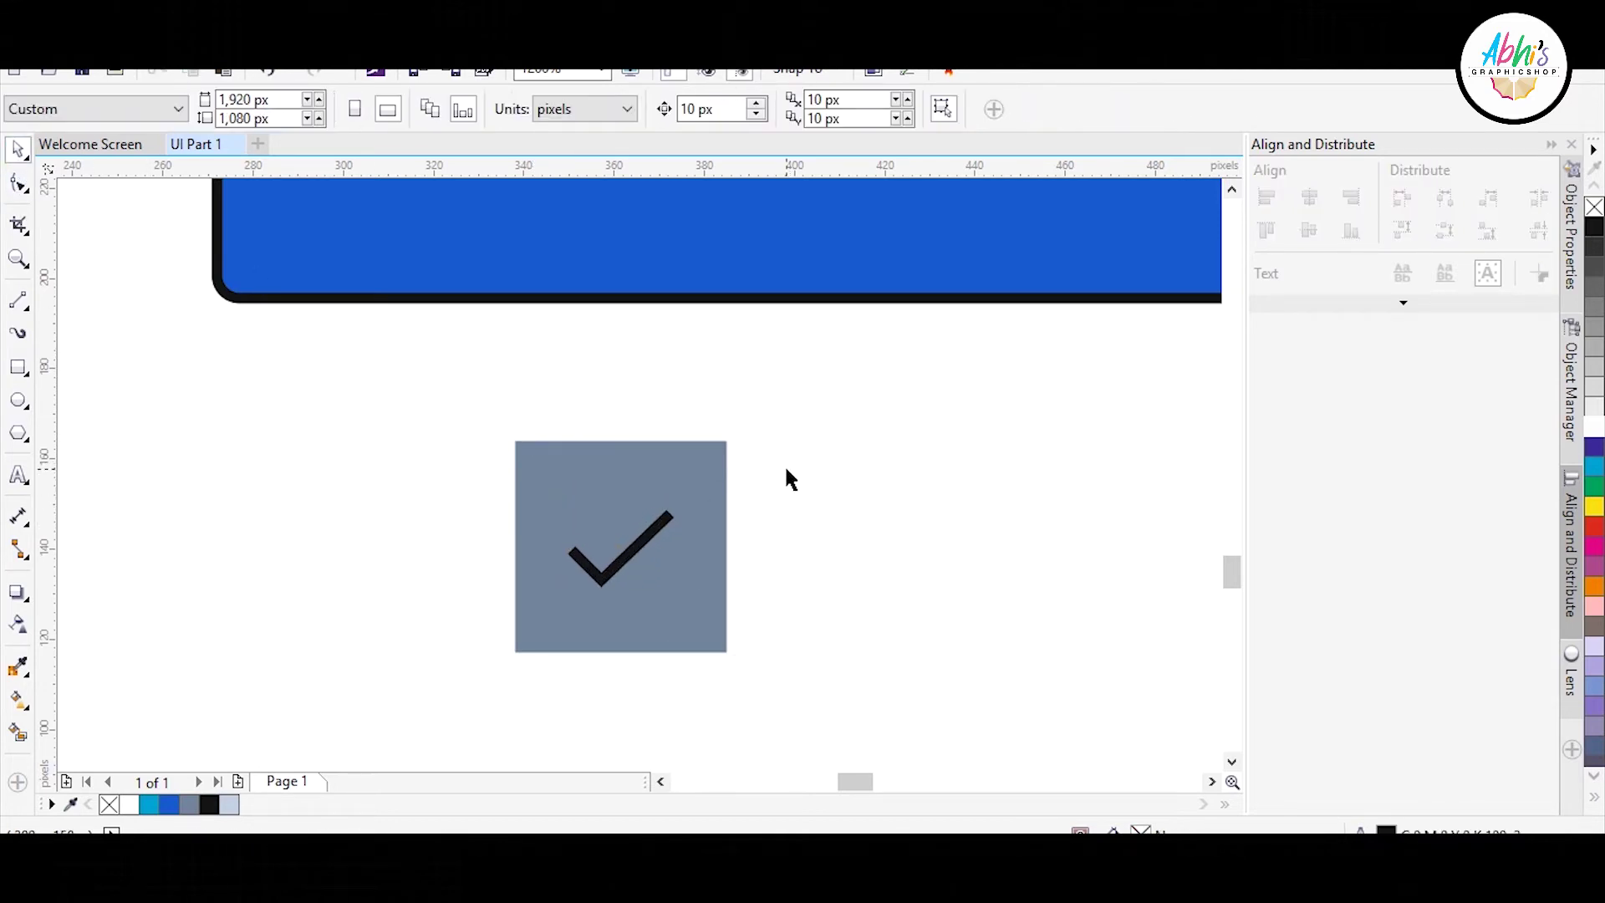
- Color the check mark's outline white and set its width to 4 px
click(667, 519)
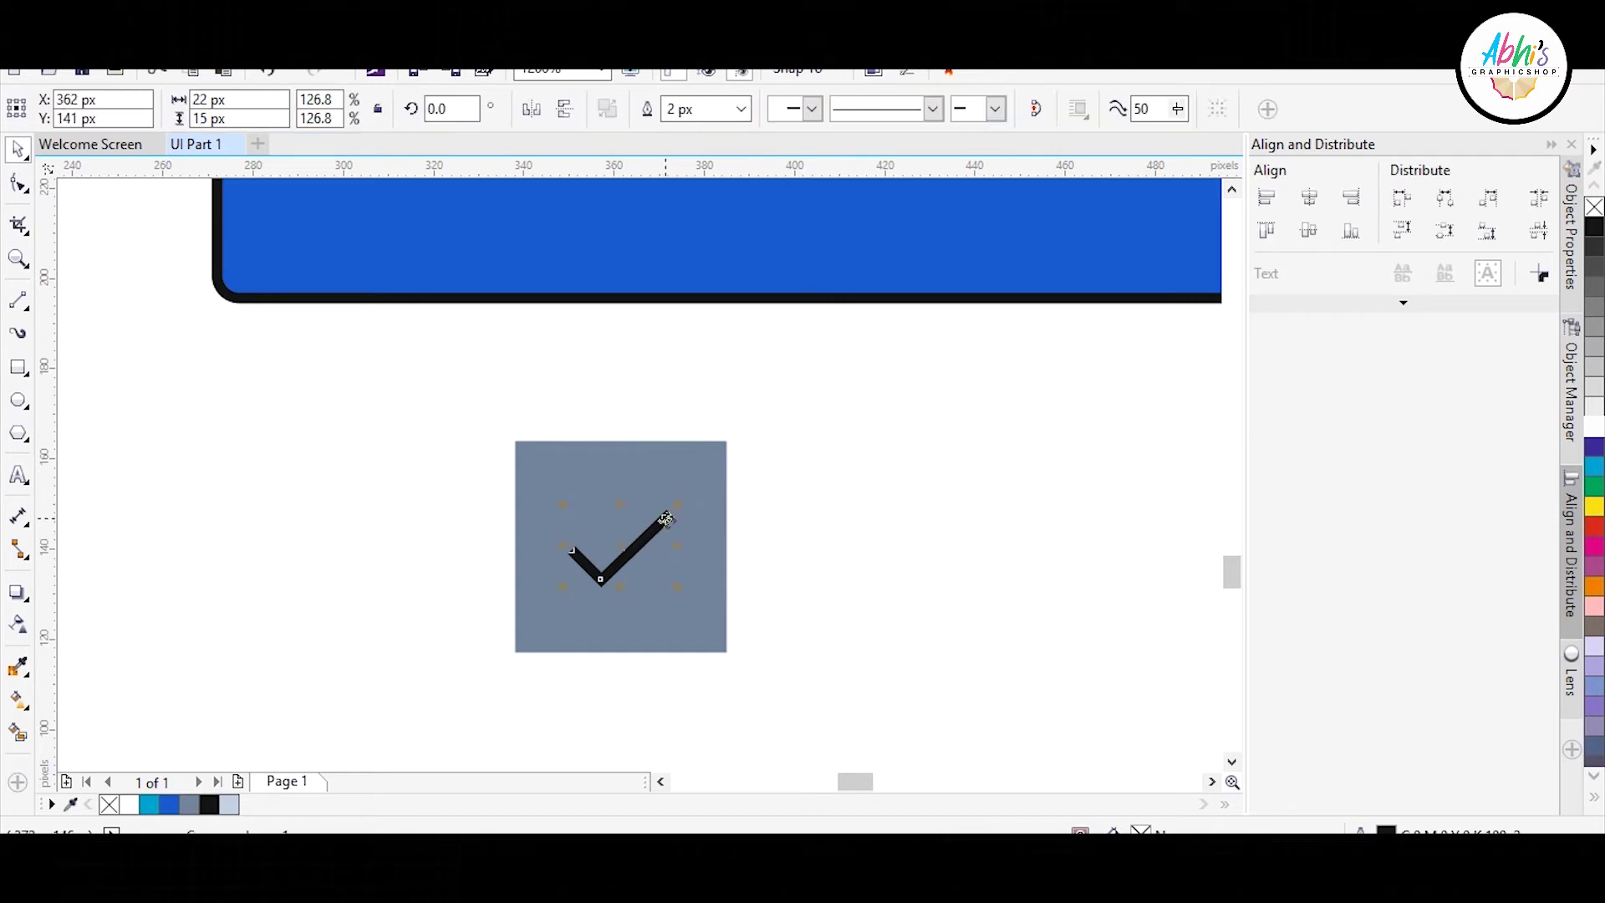
right_click(1594, 427)
click(645, 530)
click(690, 108)
text(4)
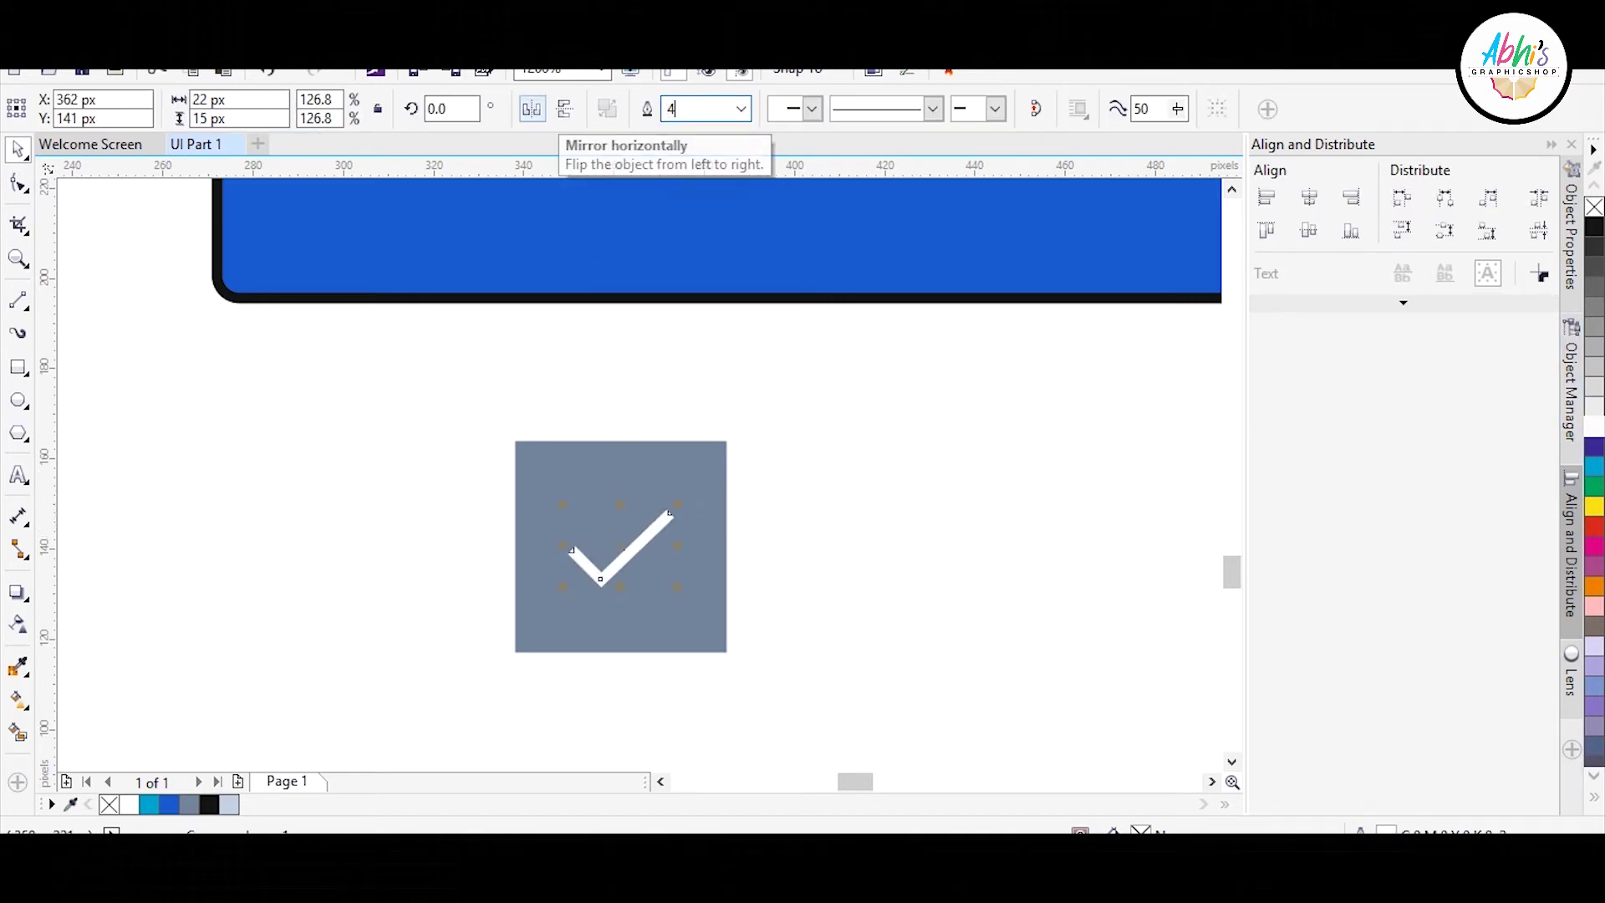
key(Return)
click(483, 413)
click(671, 516)
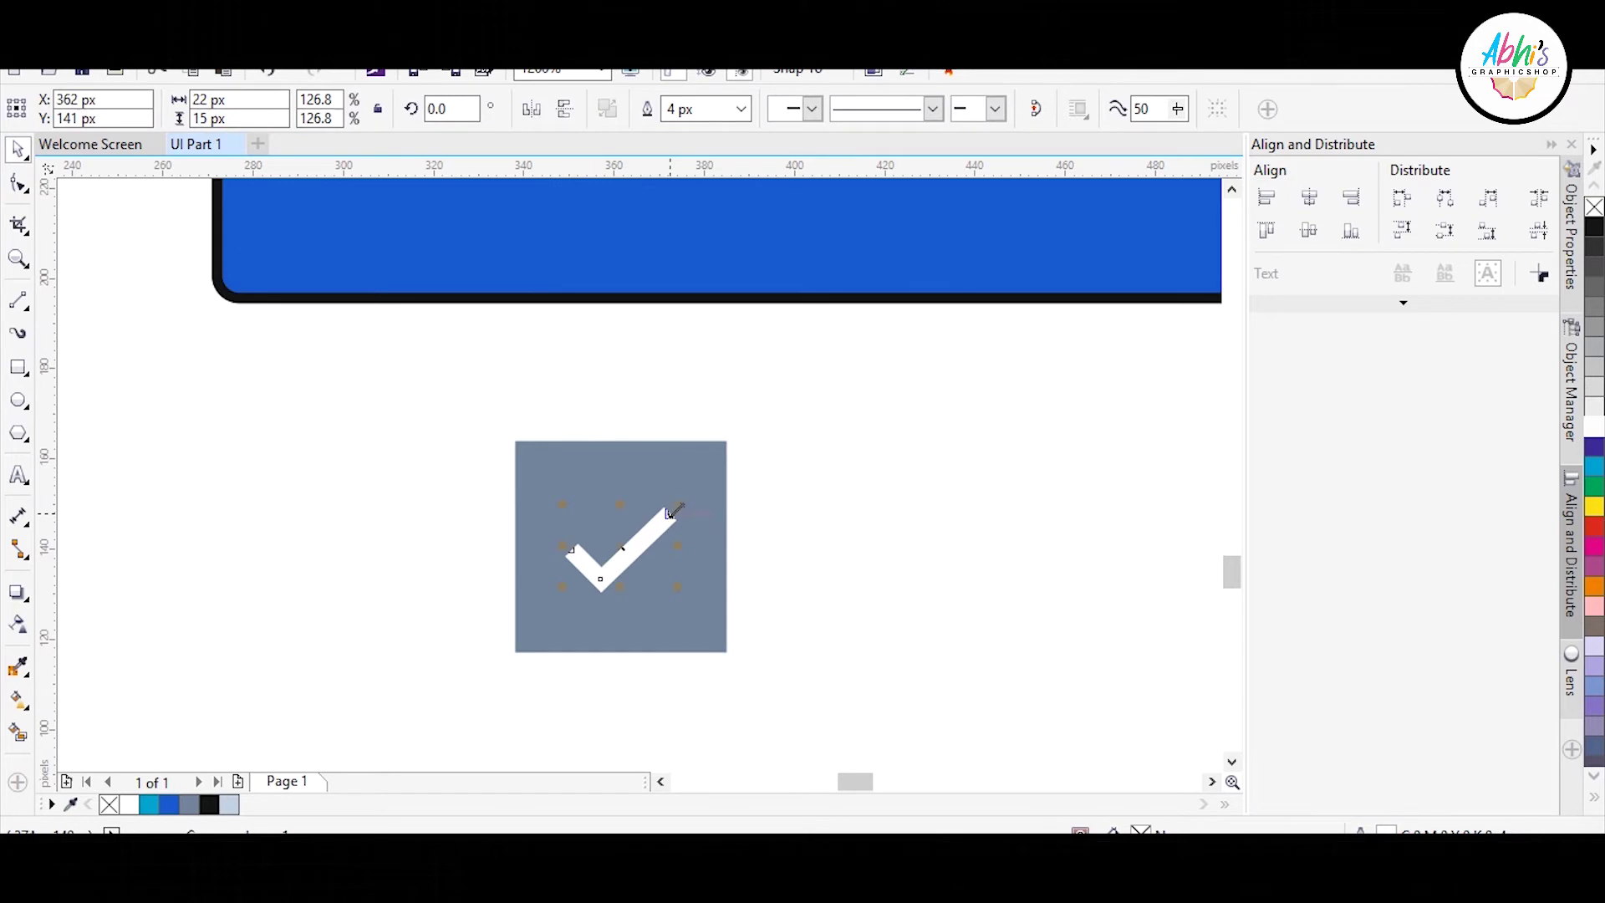
click(494, 502)
- Place a copy of the LOGIN text beside the checkbox below the button
scroll(301, 554, down, 1)
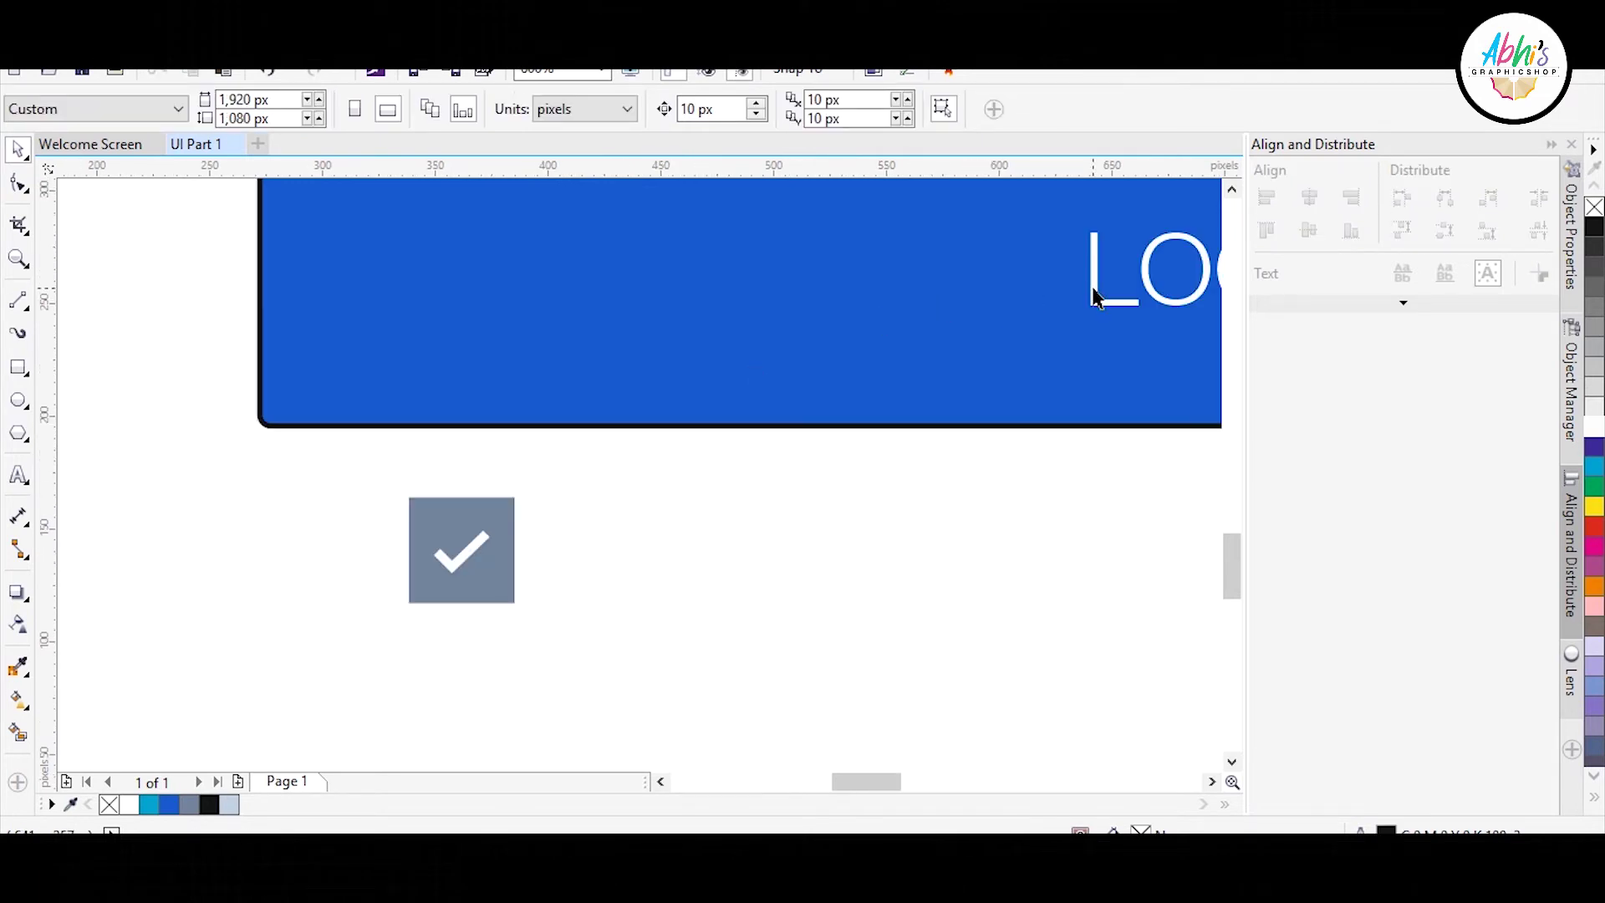
drag(1094, 288, 564, 571)
right_click(563, 571)
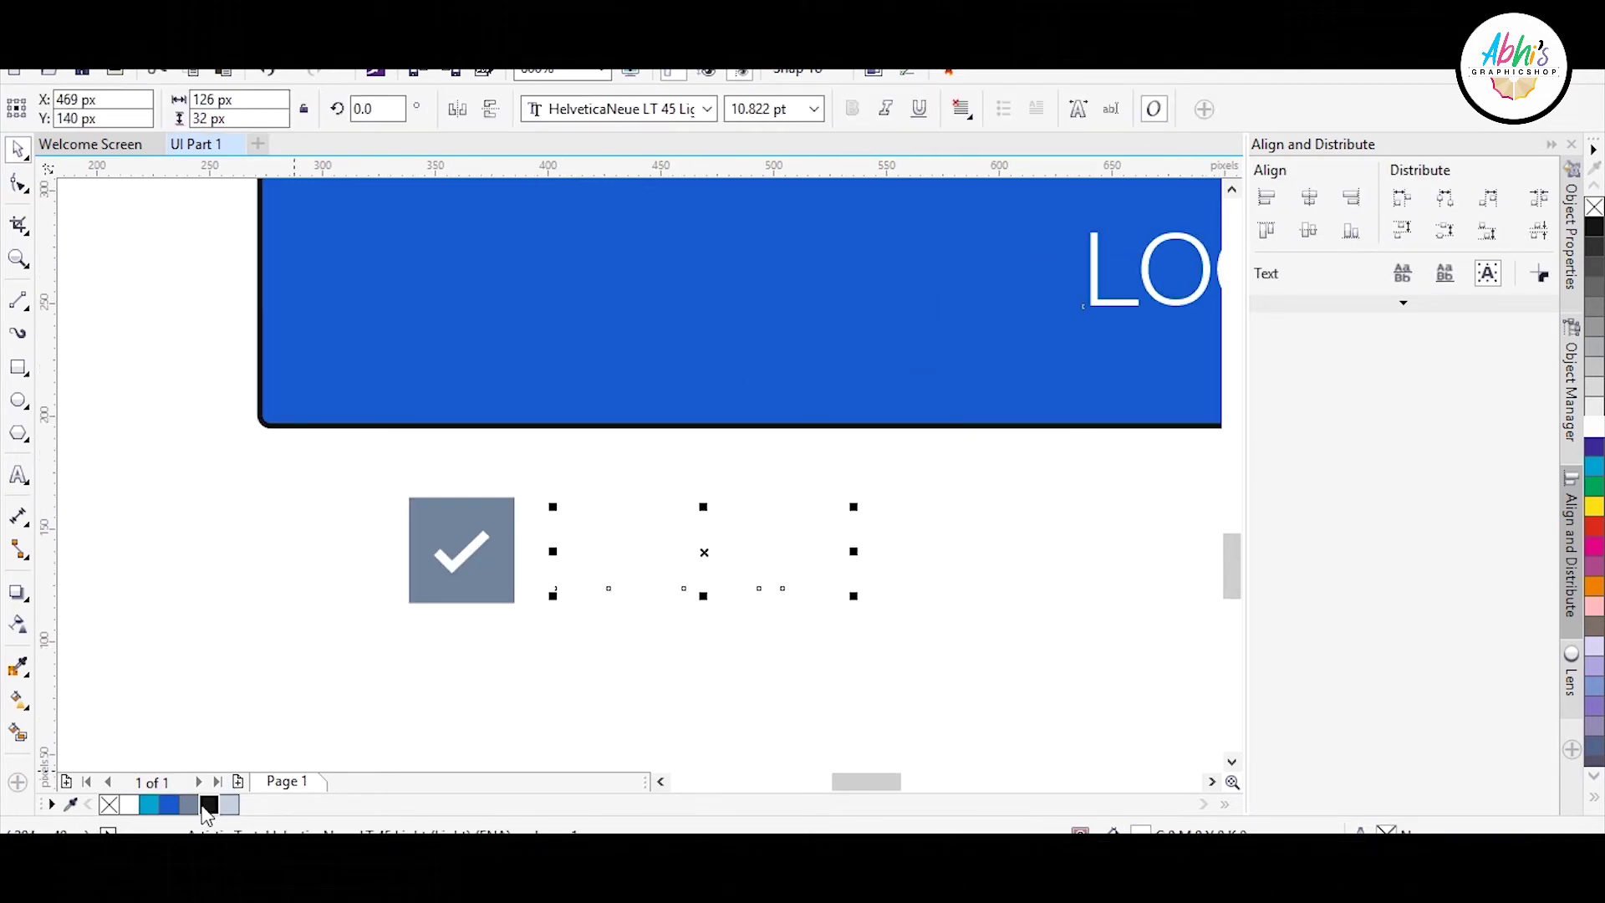
- Color the copied text beside the checkbox slate grey and replace its wording with "Remember me"
click(649, 667)
double_click(685, 558)
key(ctrl+a)
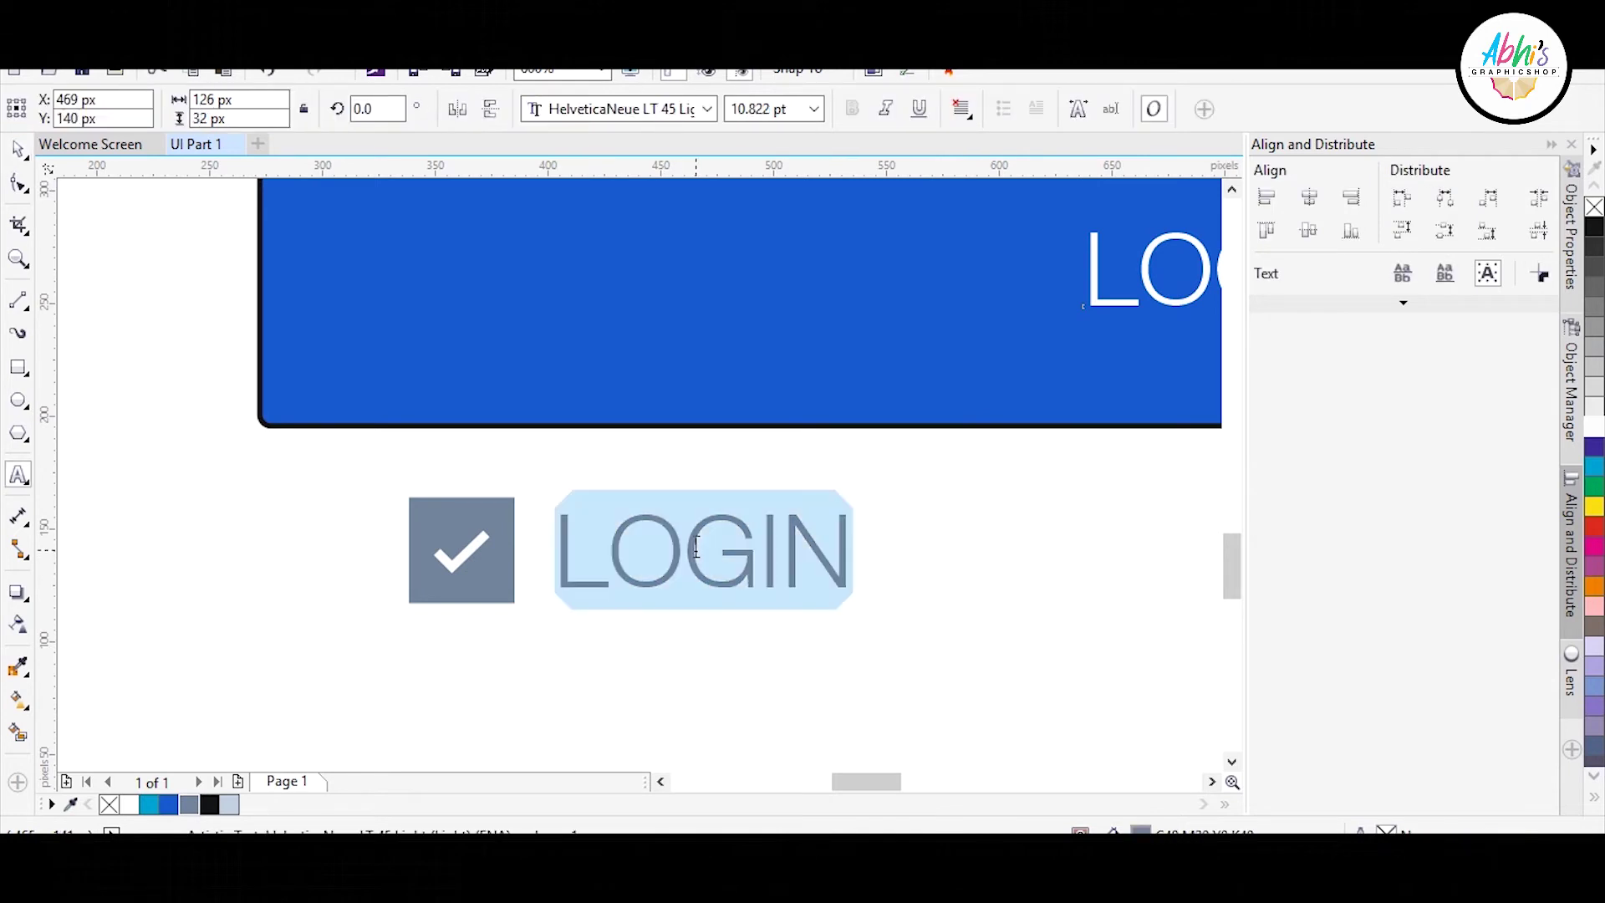
text(Remembe)
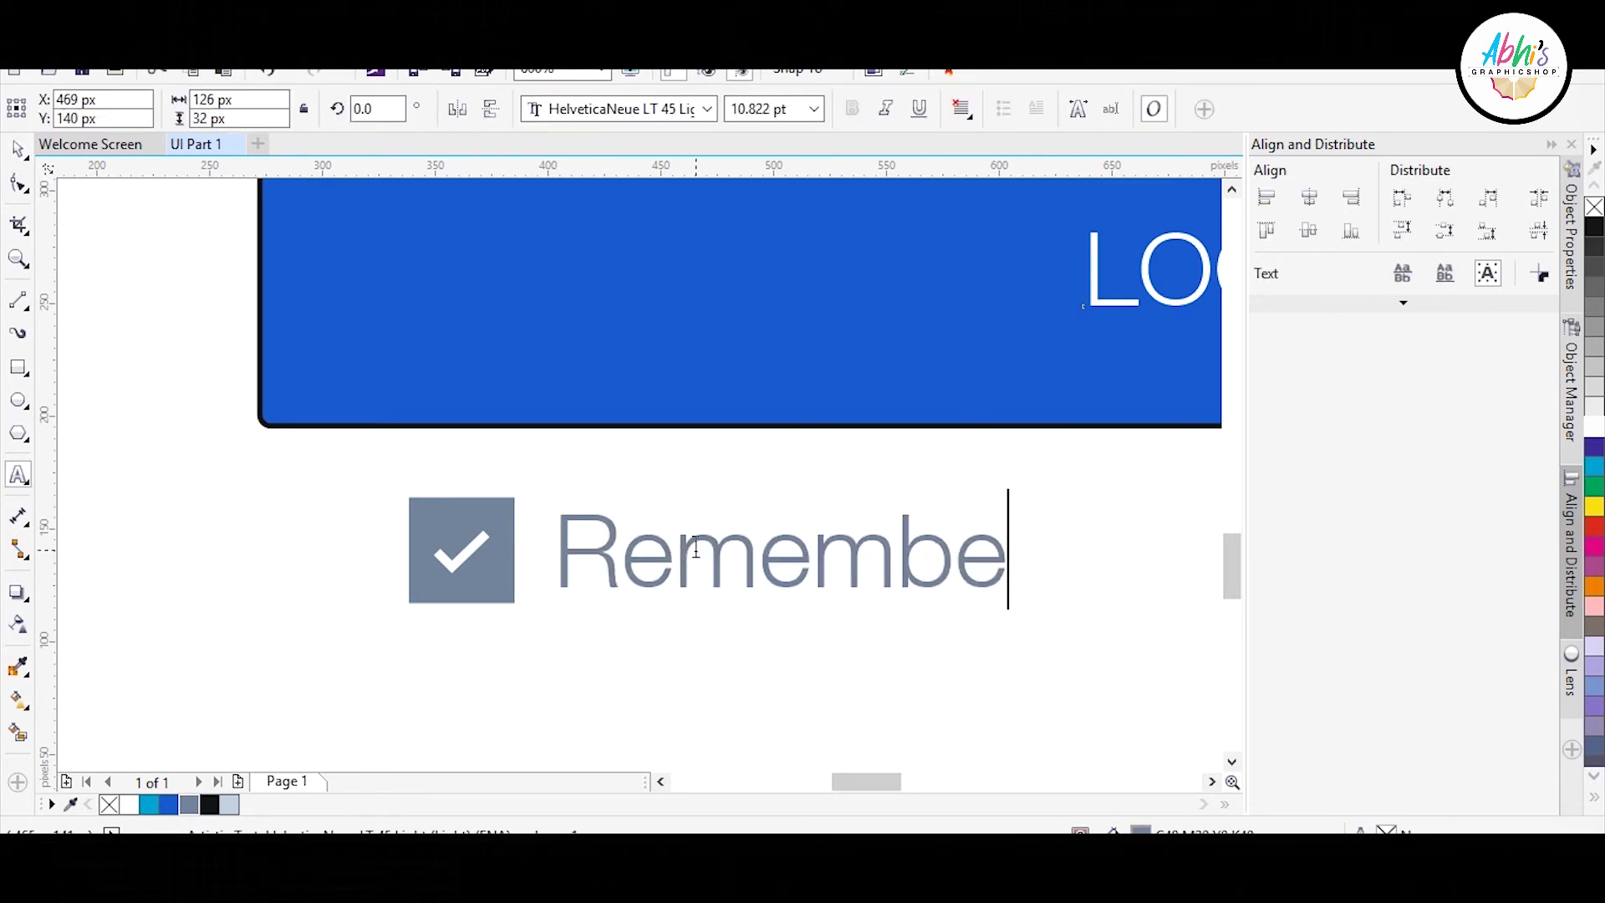
text(r me)
key(ctrl+space)
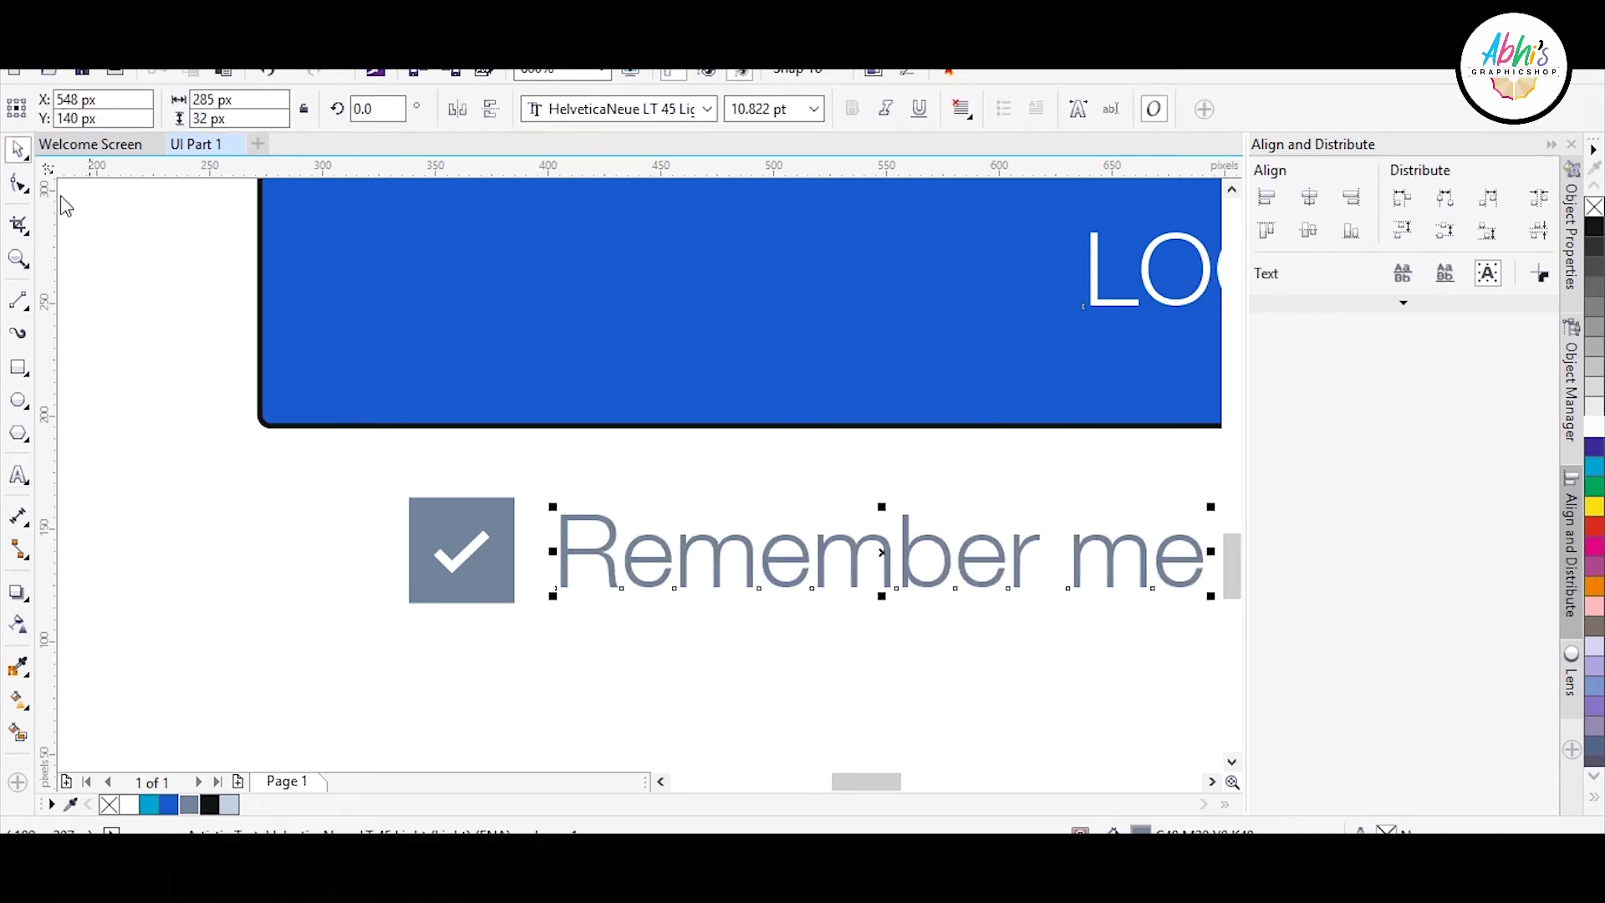
- Align the "Remember me" text vertically with the center of the checkbox square
shift+click(433, 510)
key(e)
click(243, 528)
scroll(223, 531, down, 2)
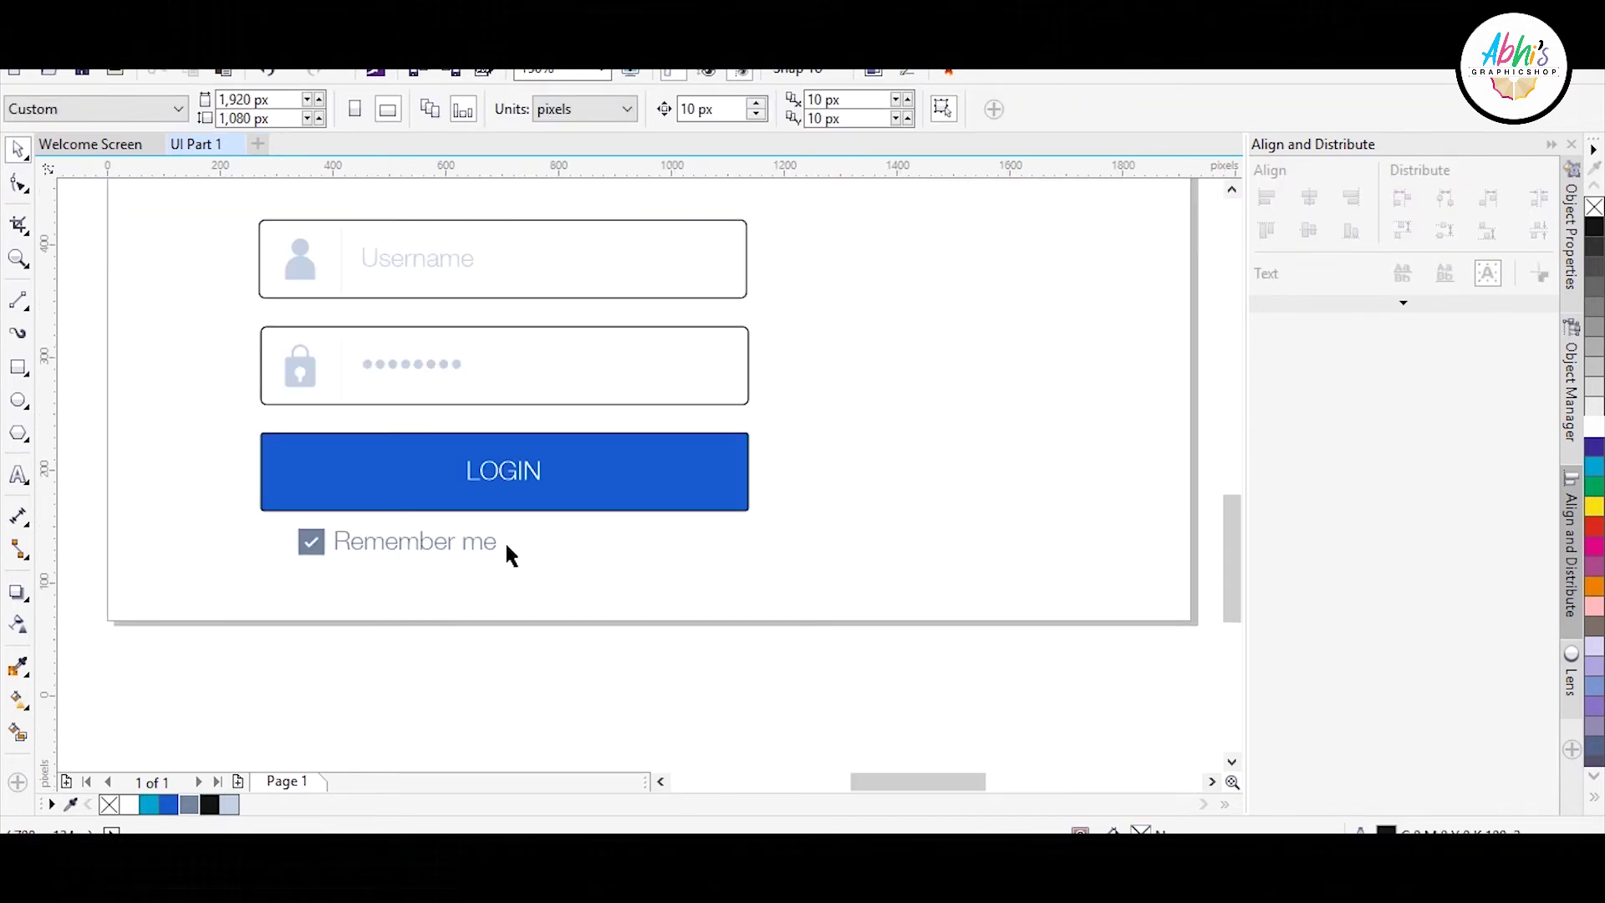
- Scale the "Remember me" text down proportionally to about 199 × 23 px
scroll(503, 540, up, 1)
click(484, 544)
click(483, 539)
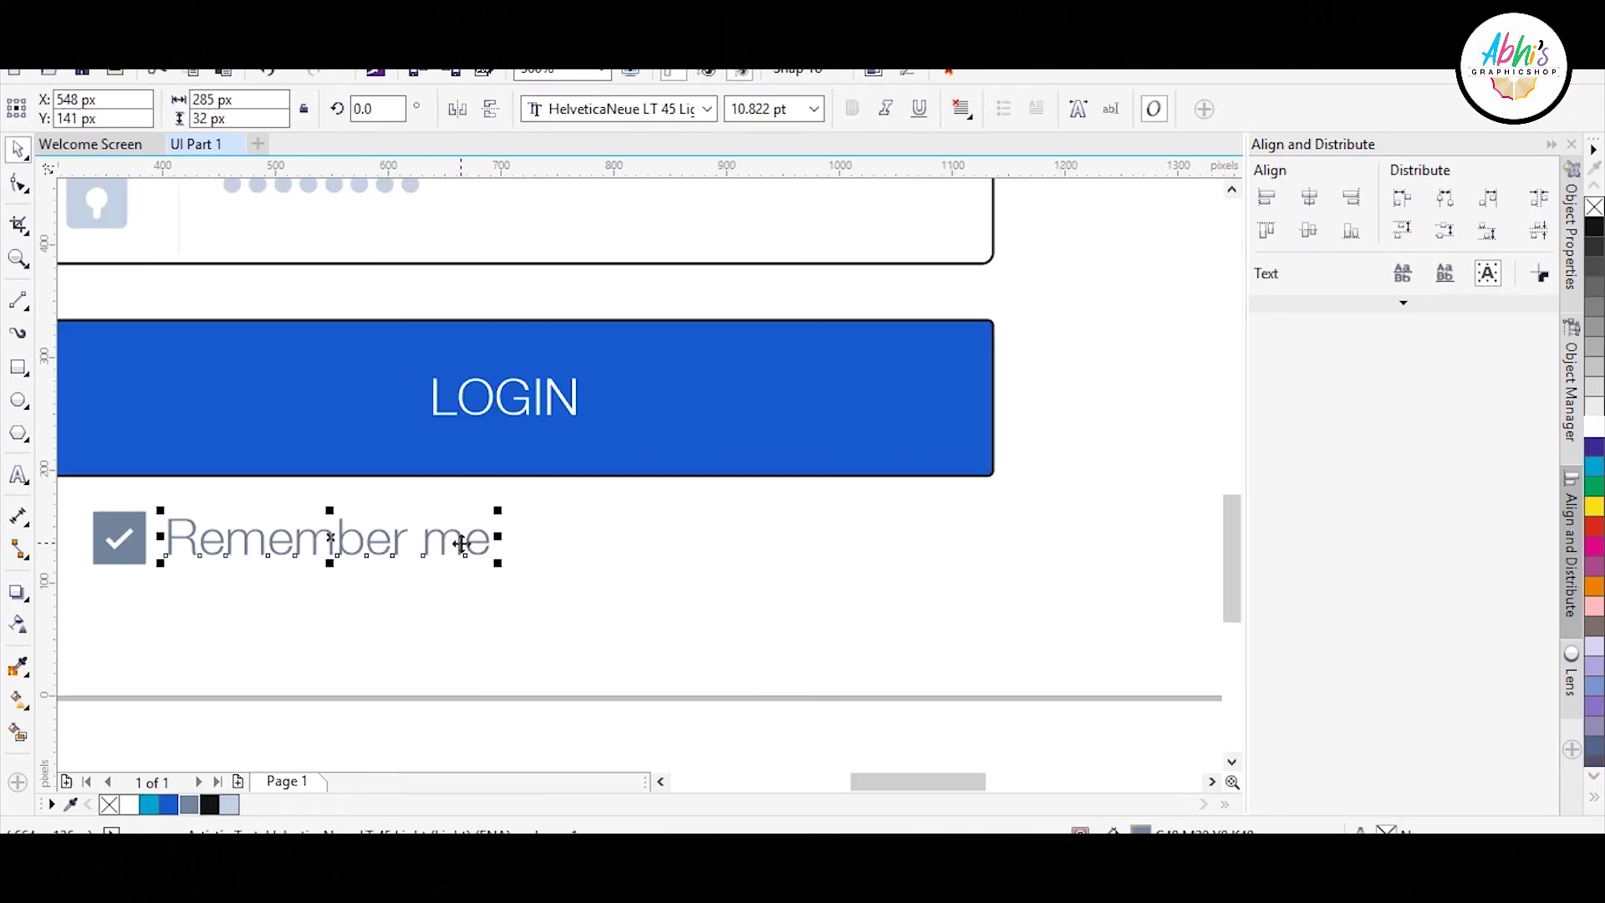
scroll(493, 537, down, 2)
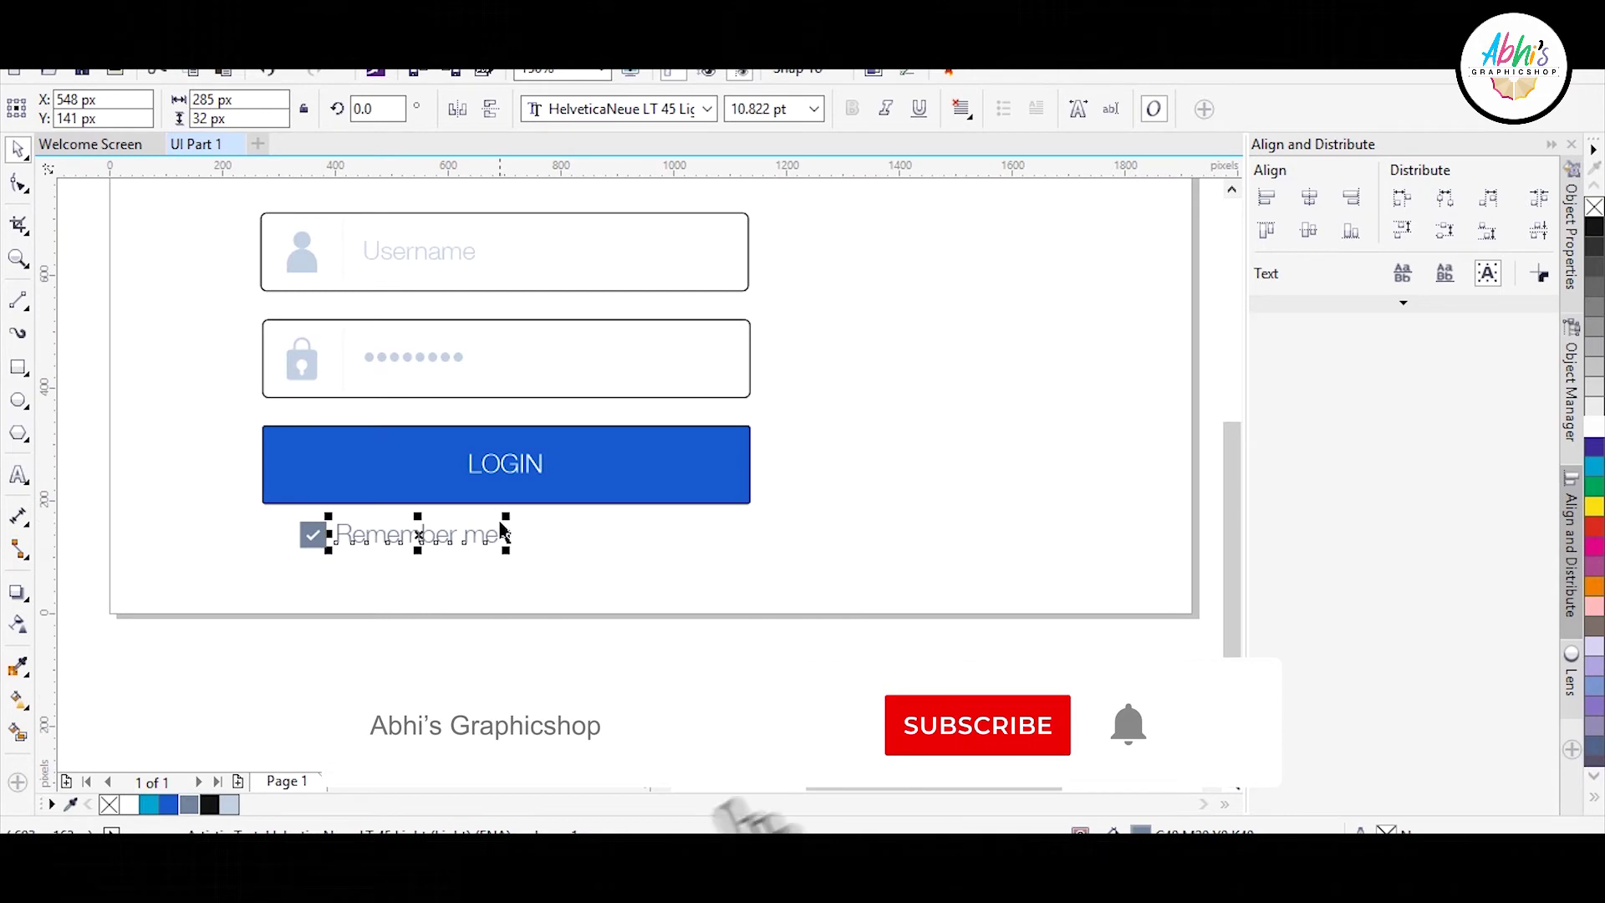
drag(506, 516, 456, 519)
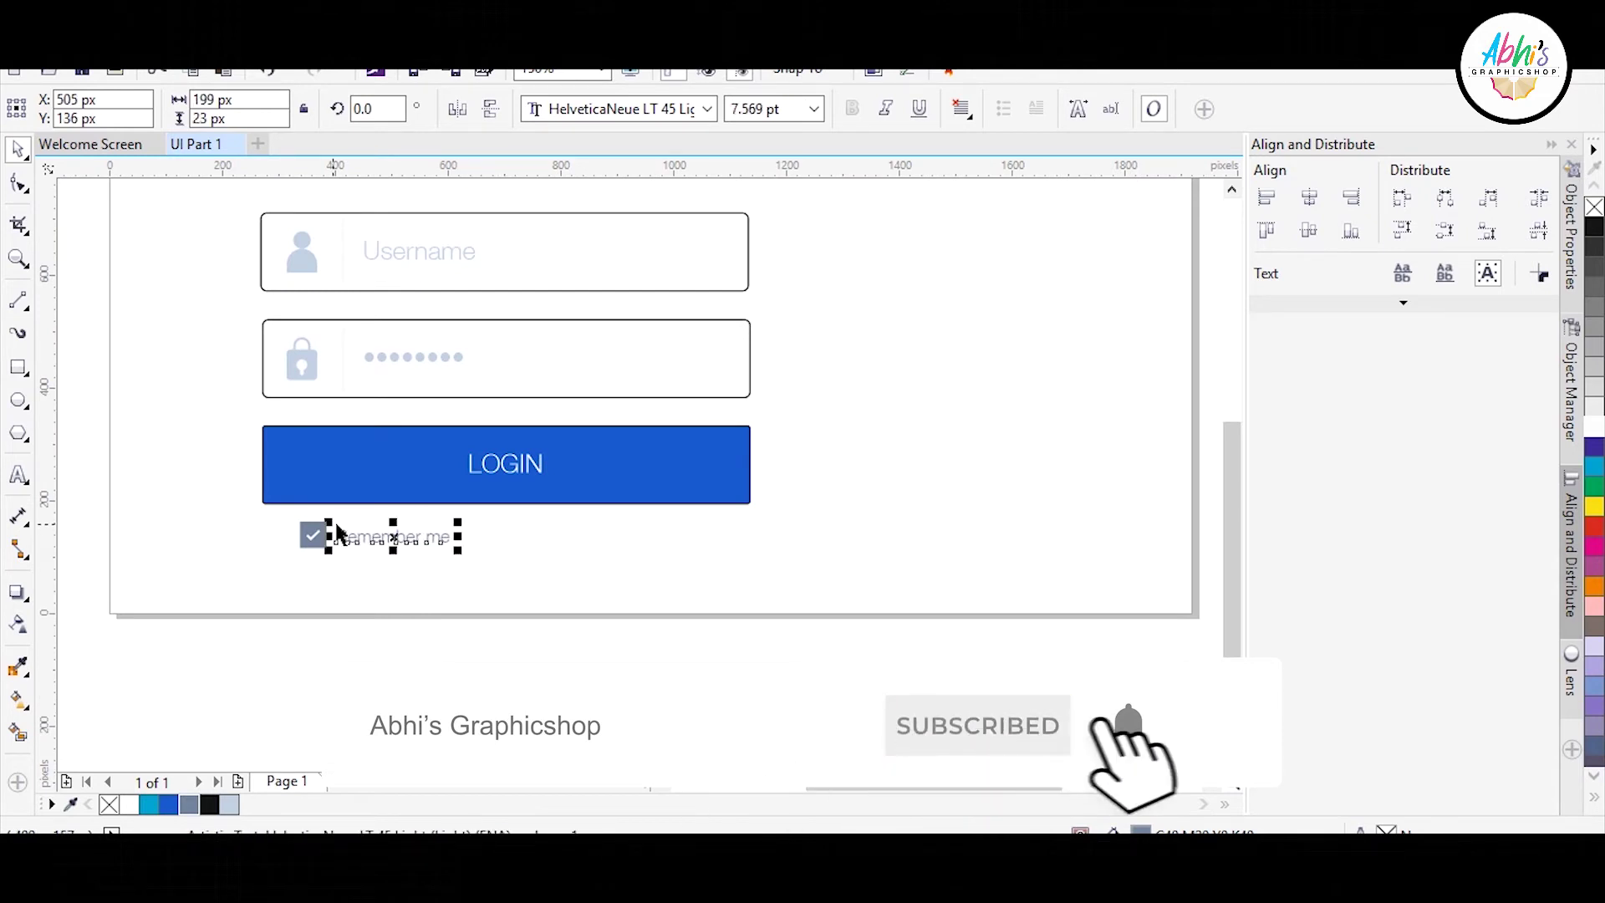
- Scale the checkbox square and its check mark down together, making the check mark about 15 × 10 px
scroll(328, 527, up, 2)
click(328, 527)
scroll(328, 527, up, 2)
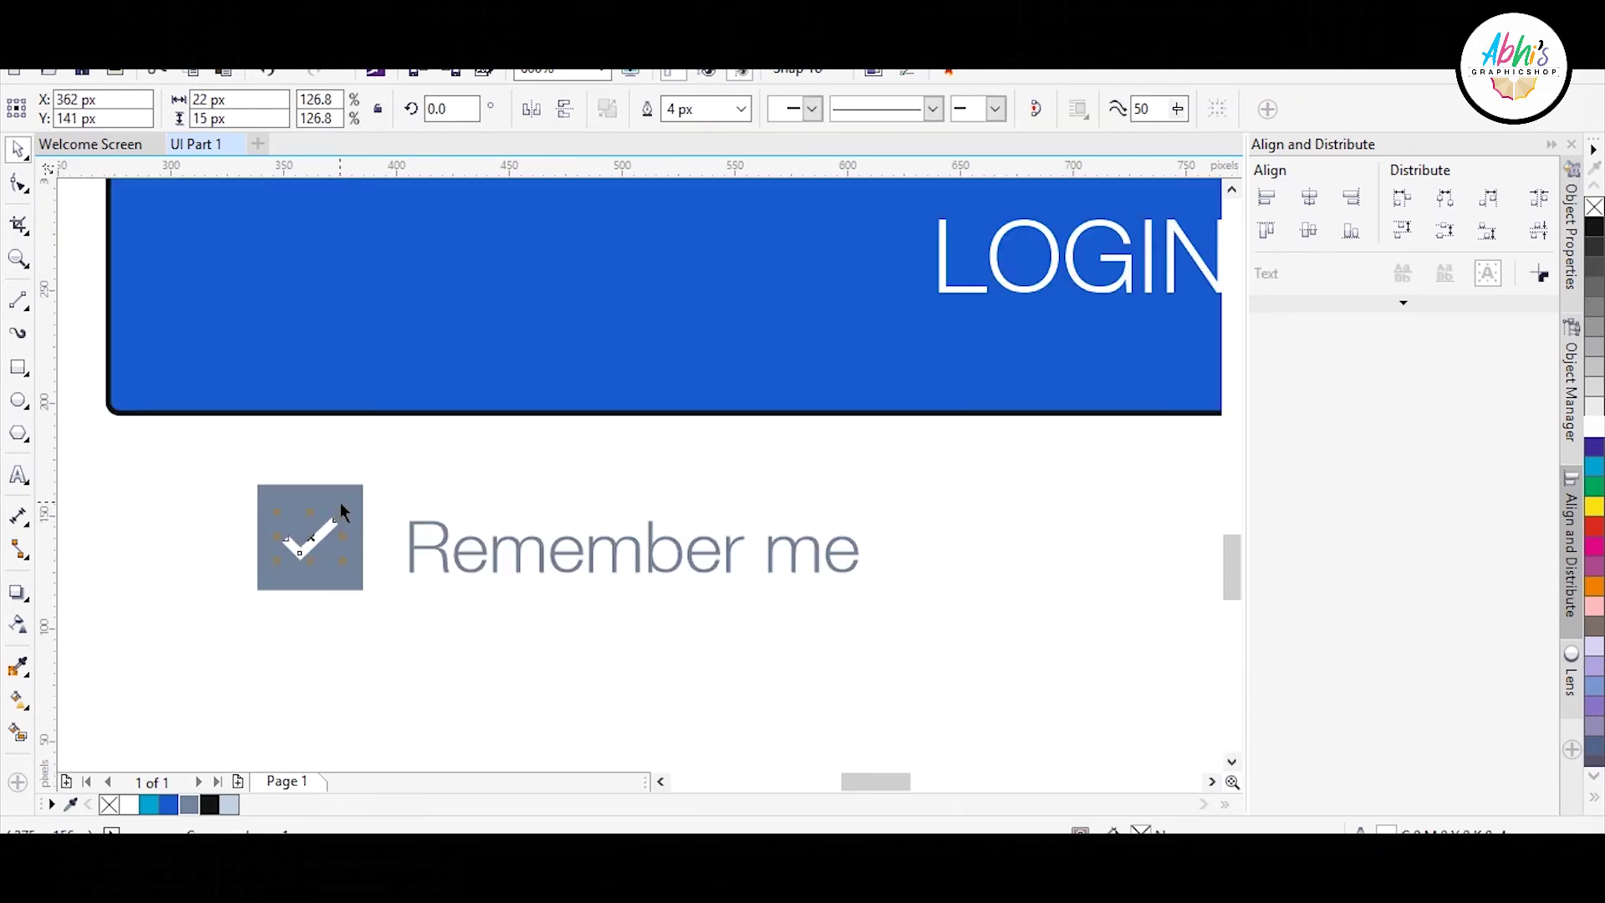
click(308, 552)
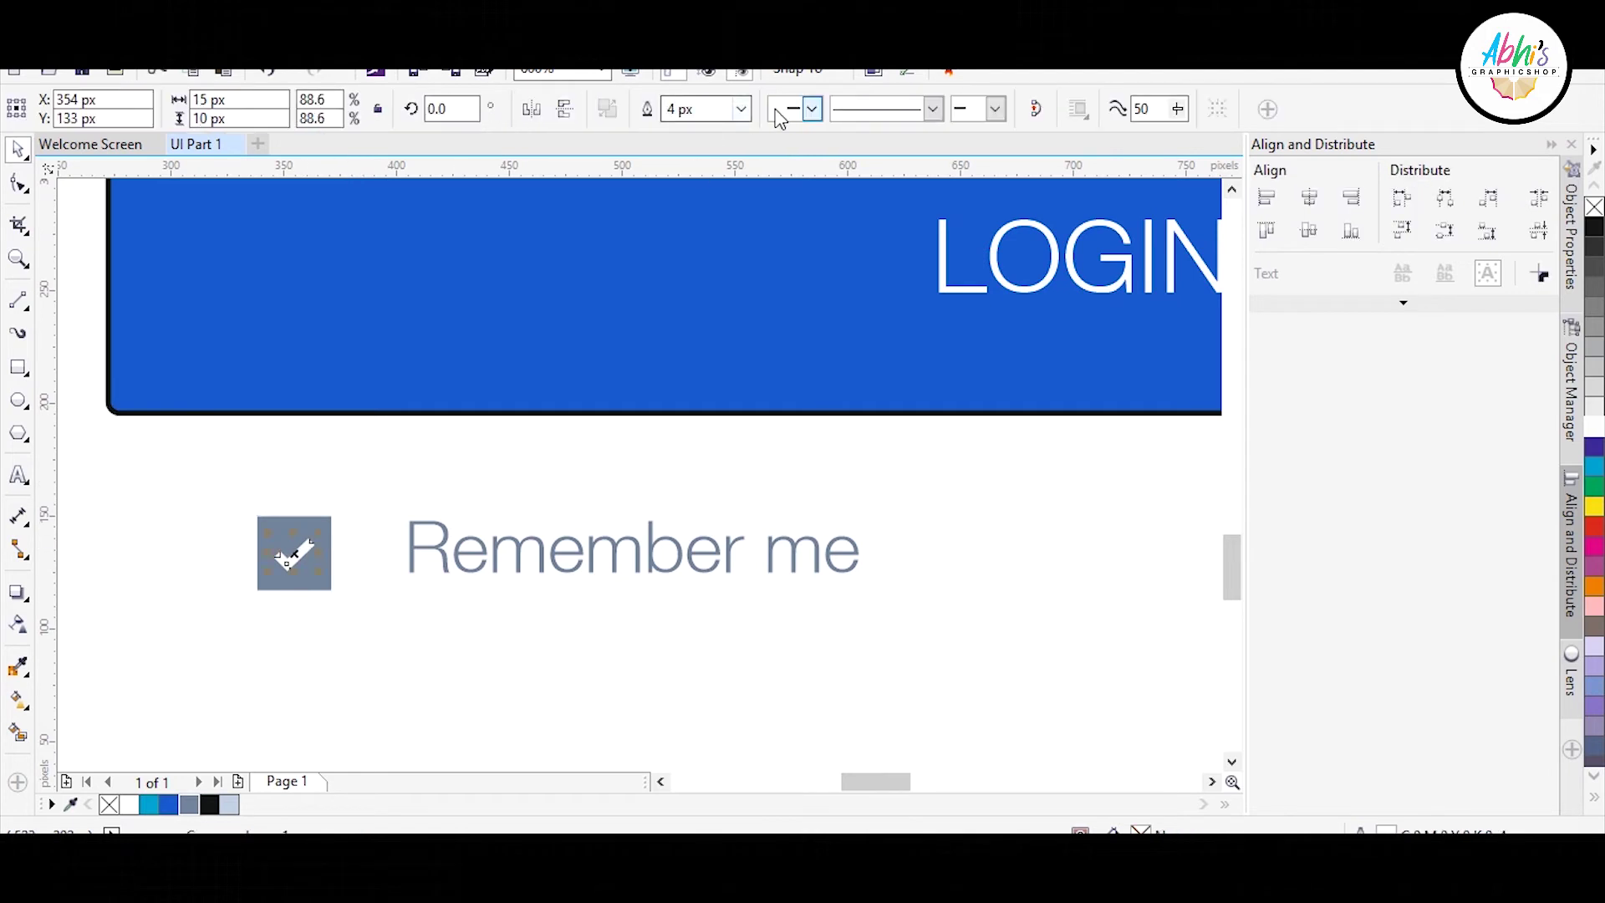
- Move the "Remember me" text close beside the checkbox and align it with the square's vertical center
drag(418, 544, 355, 560)
shift+click(315, 520)
key(c)
key(Escape)
click(401, 559)
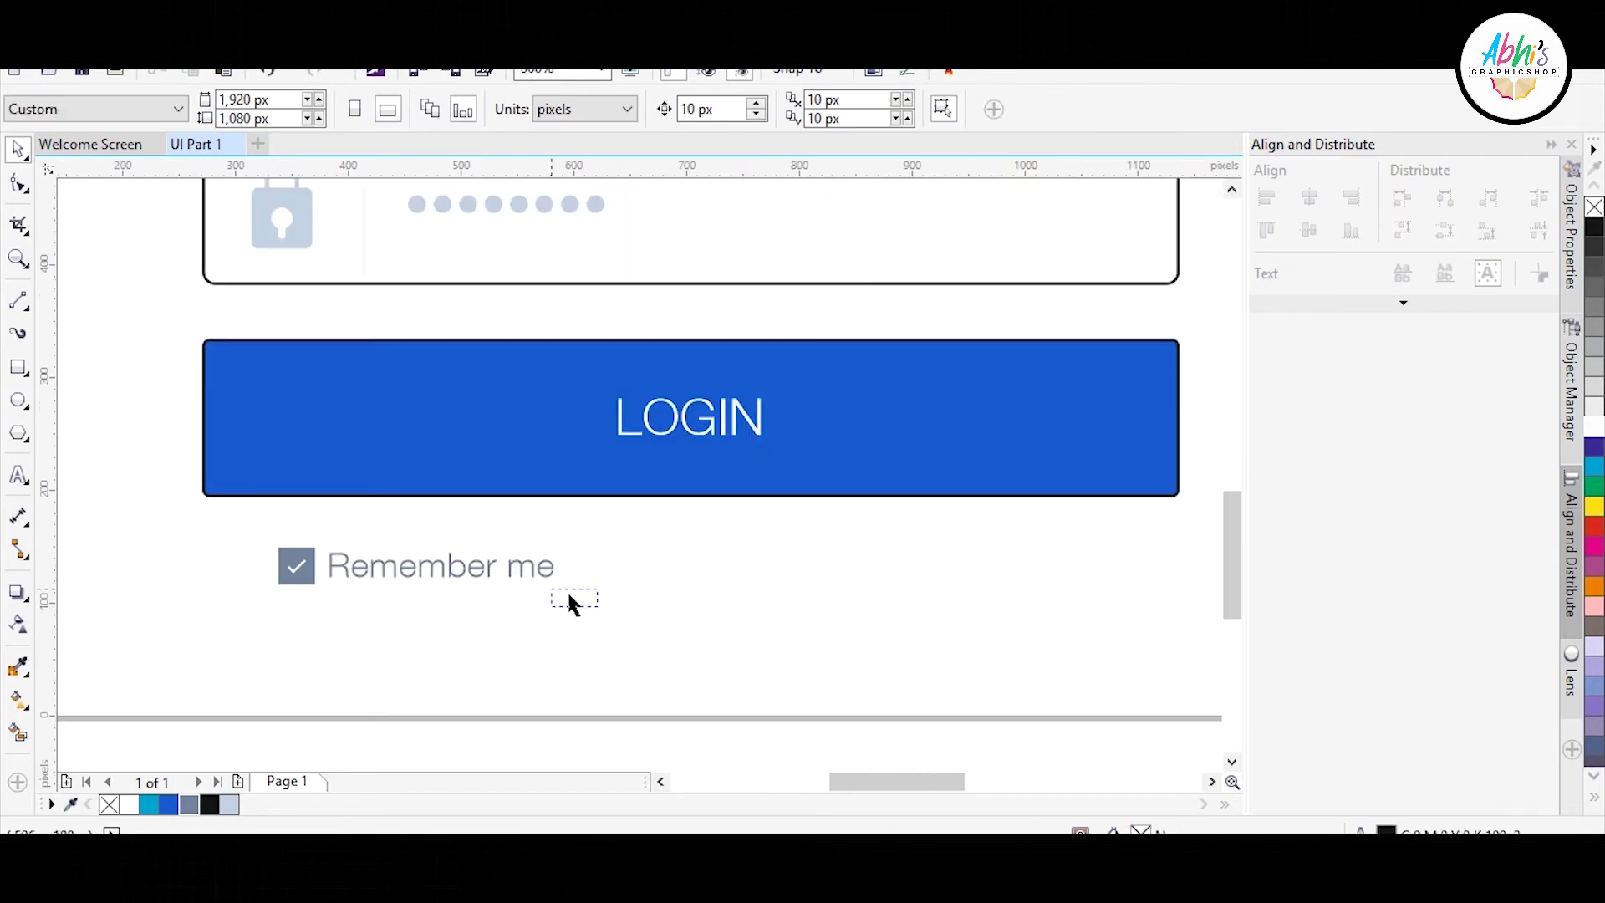
- Place a copy of the "Remember me" text below the button's right end and change it to "Forget Password?"
drag(573, 602, 250, 511)
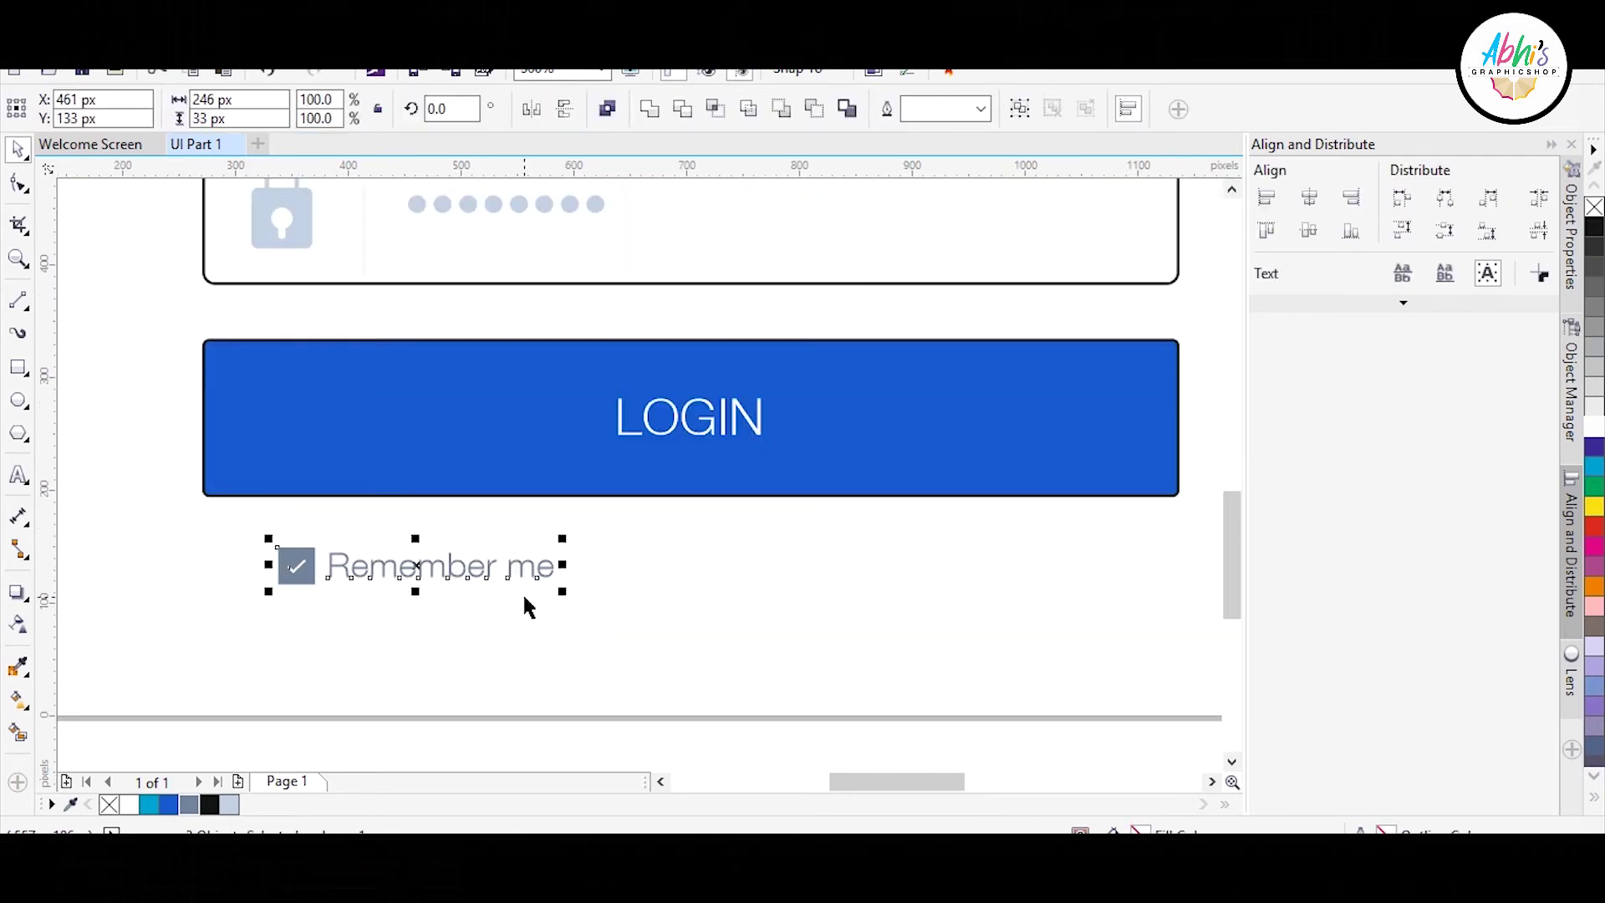
click(498, 574)
drag(517, 569, 1095, 562)
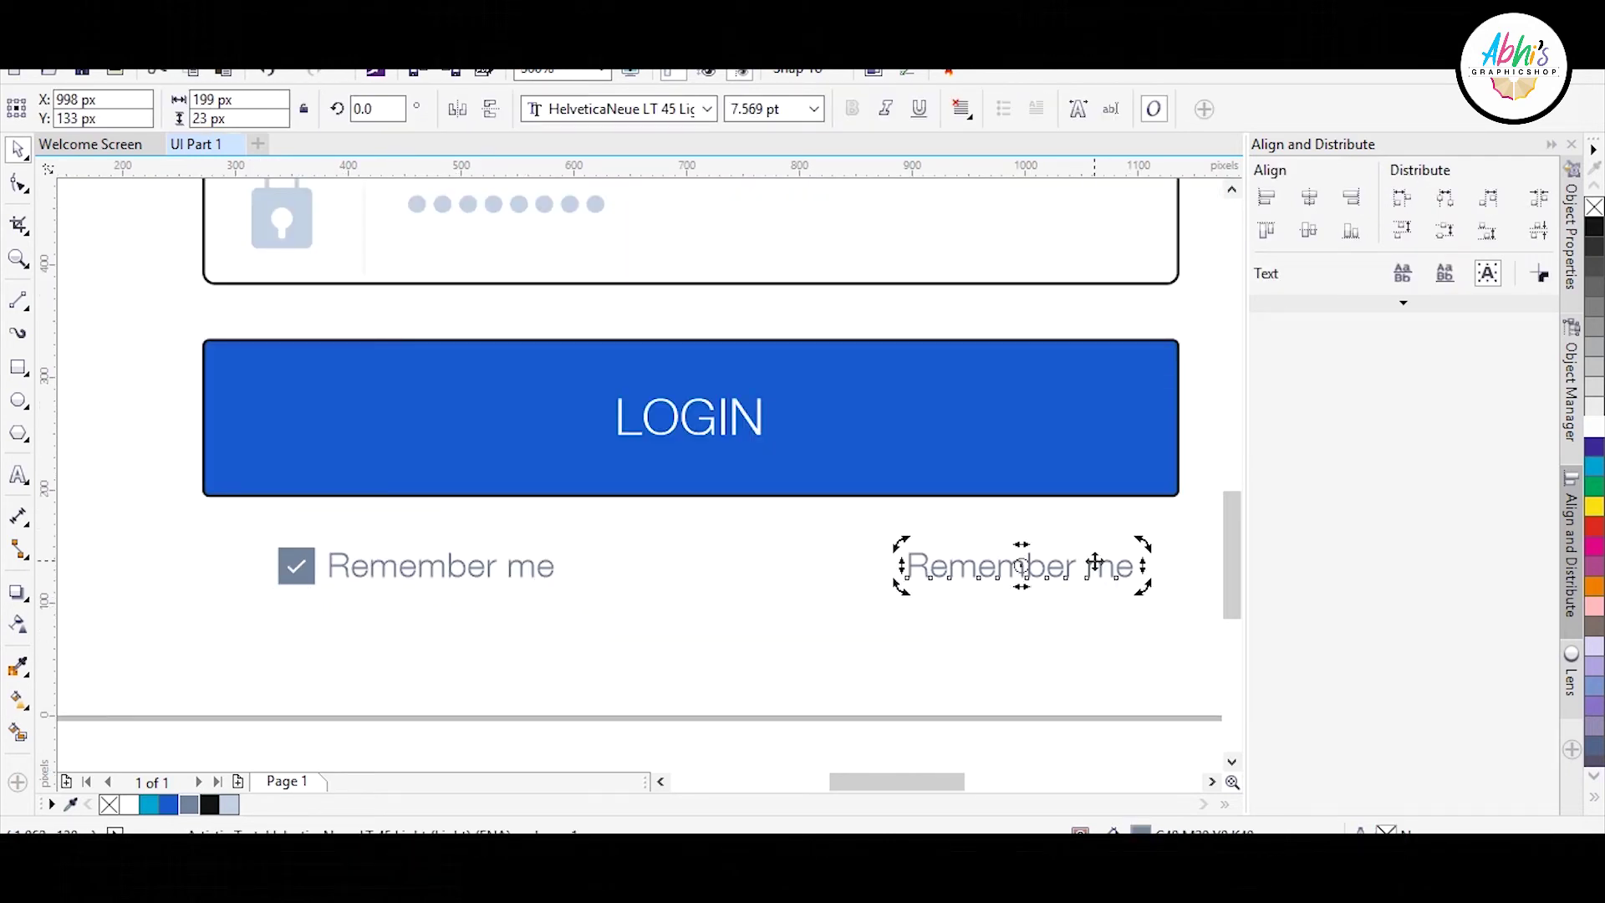
double_click(1094, 562)
key(ctrl+a)
text(Forge)
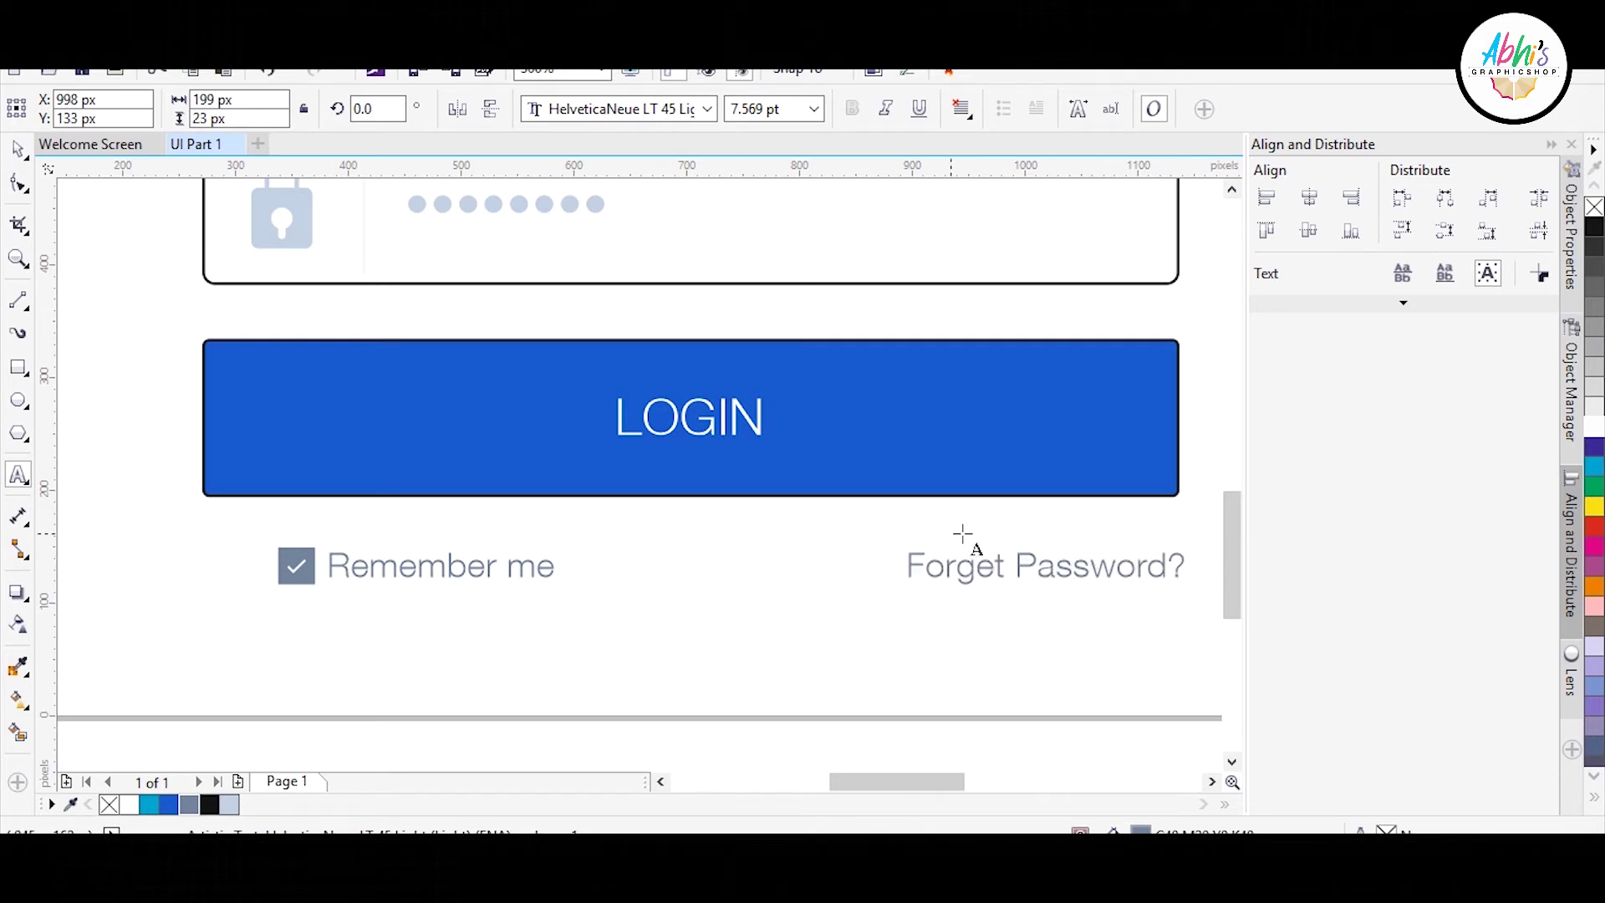
- Italicize the "Forget Password?" text, shift it inward from the button's edge and center it vertically with the checkbox row
key(ctrl+space)
click(886, 108)
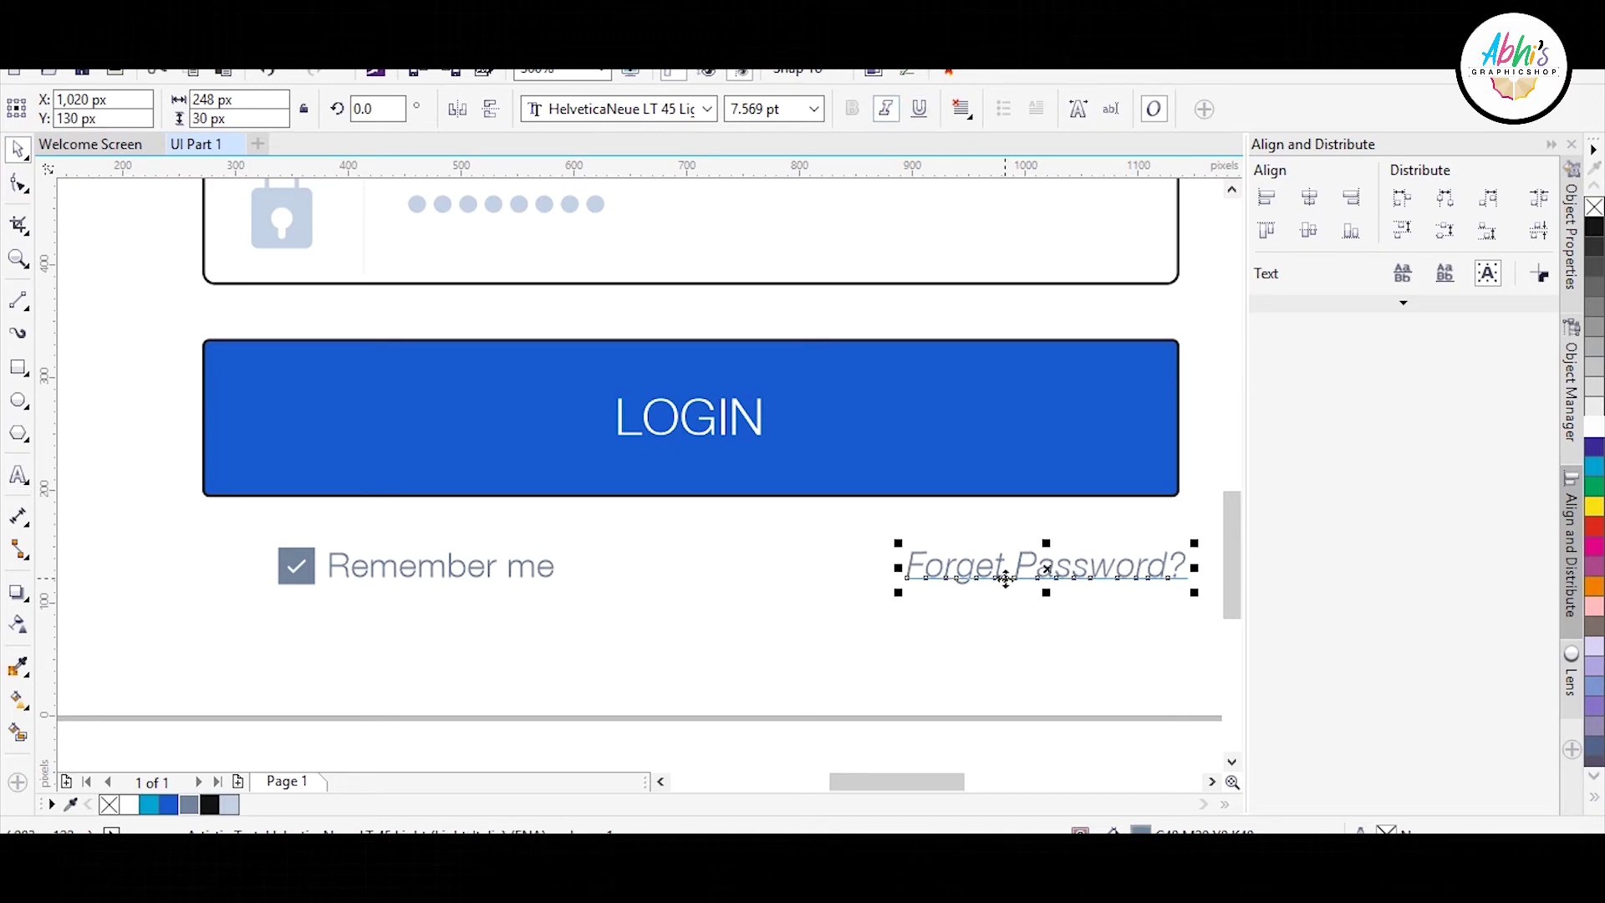
drag(948, 569, 860, 566)
shift+click(550, 573)
key(e)
click(1008, 649)
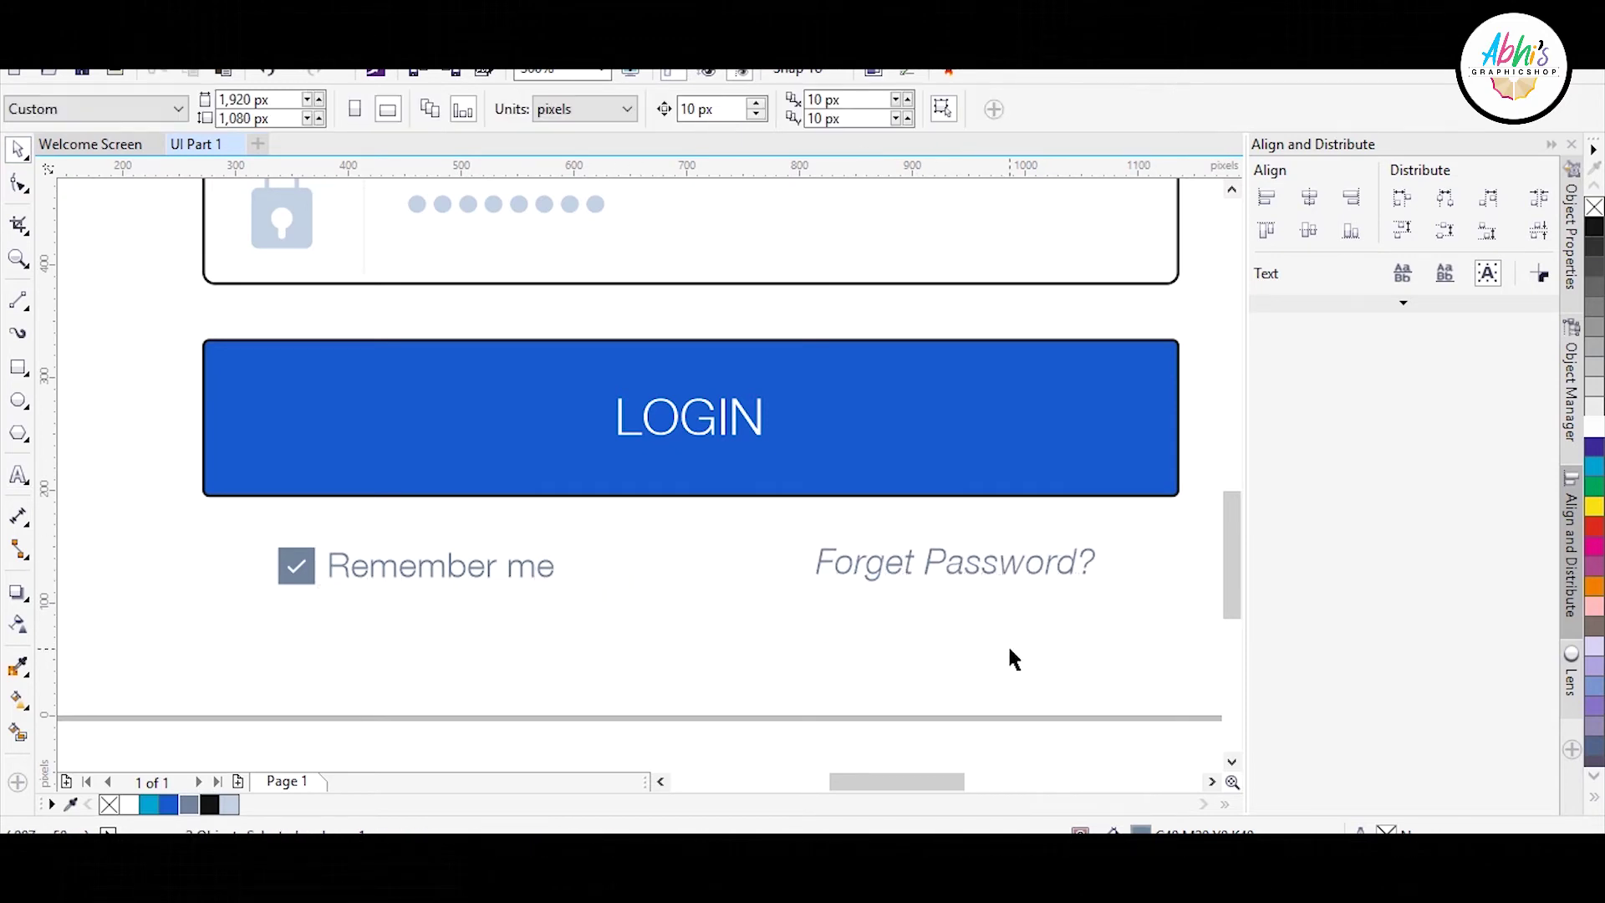
- Group the checkbox, "Remember me" and "Forget Password?" and center the group horizontally under the LOGIN button
drag(234, 534, 1085, 618)
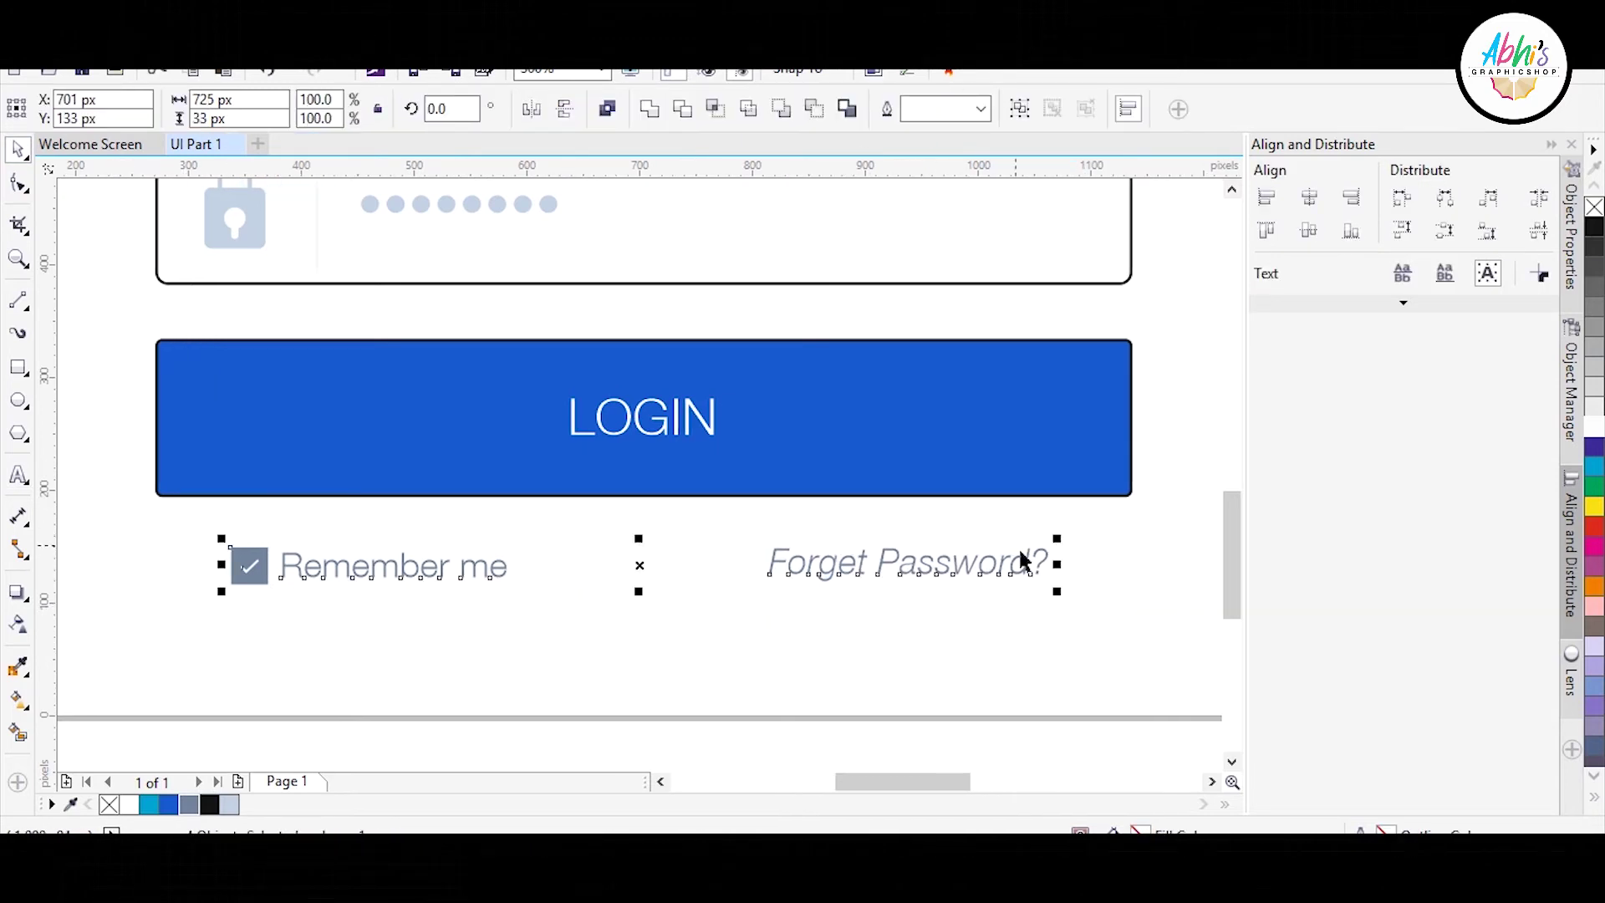
key(ctrl+g)
shift+click(970, 462)
key(c)
click(843, 687)
click(884, 564)
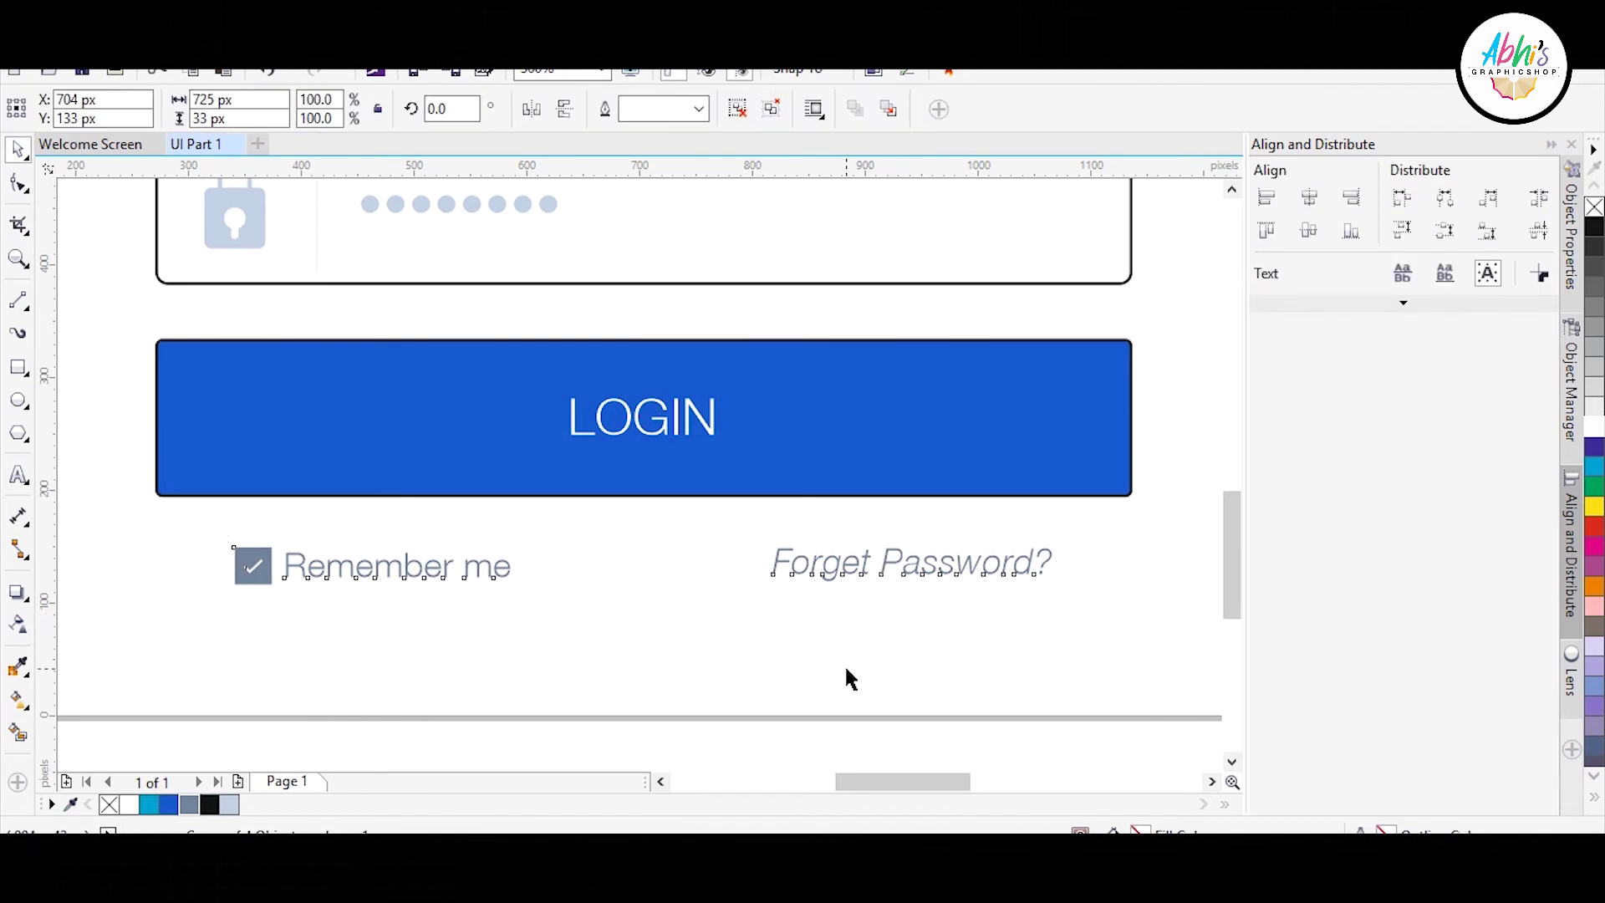
click(839, 669)
- Remove the outline from the blue LOGIN button
scroll(763, 699, down, 1)
click(894, 583)
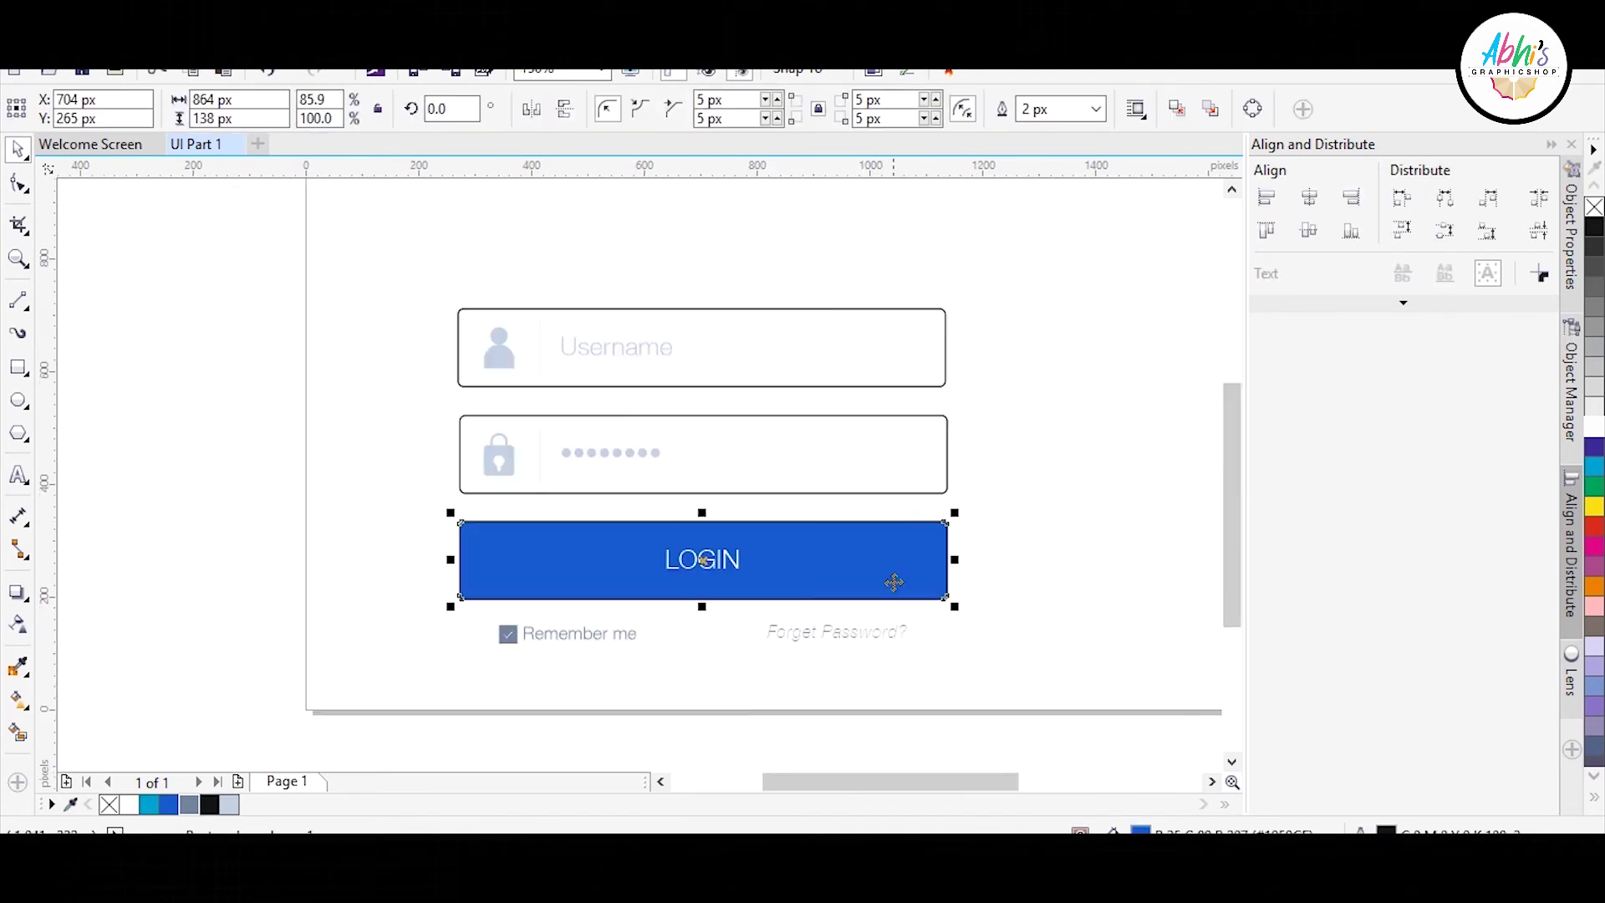
right_click(1592, 207)
- Scale the whole login form down to about 557 × 382 px and move it near the middle of the page
scroll(429, 642, down, 1)
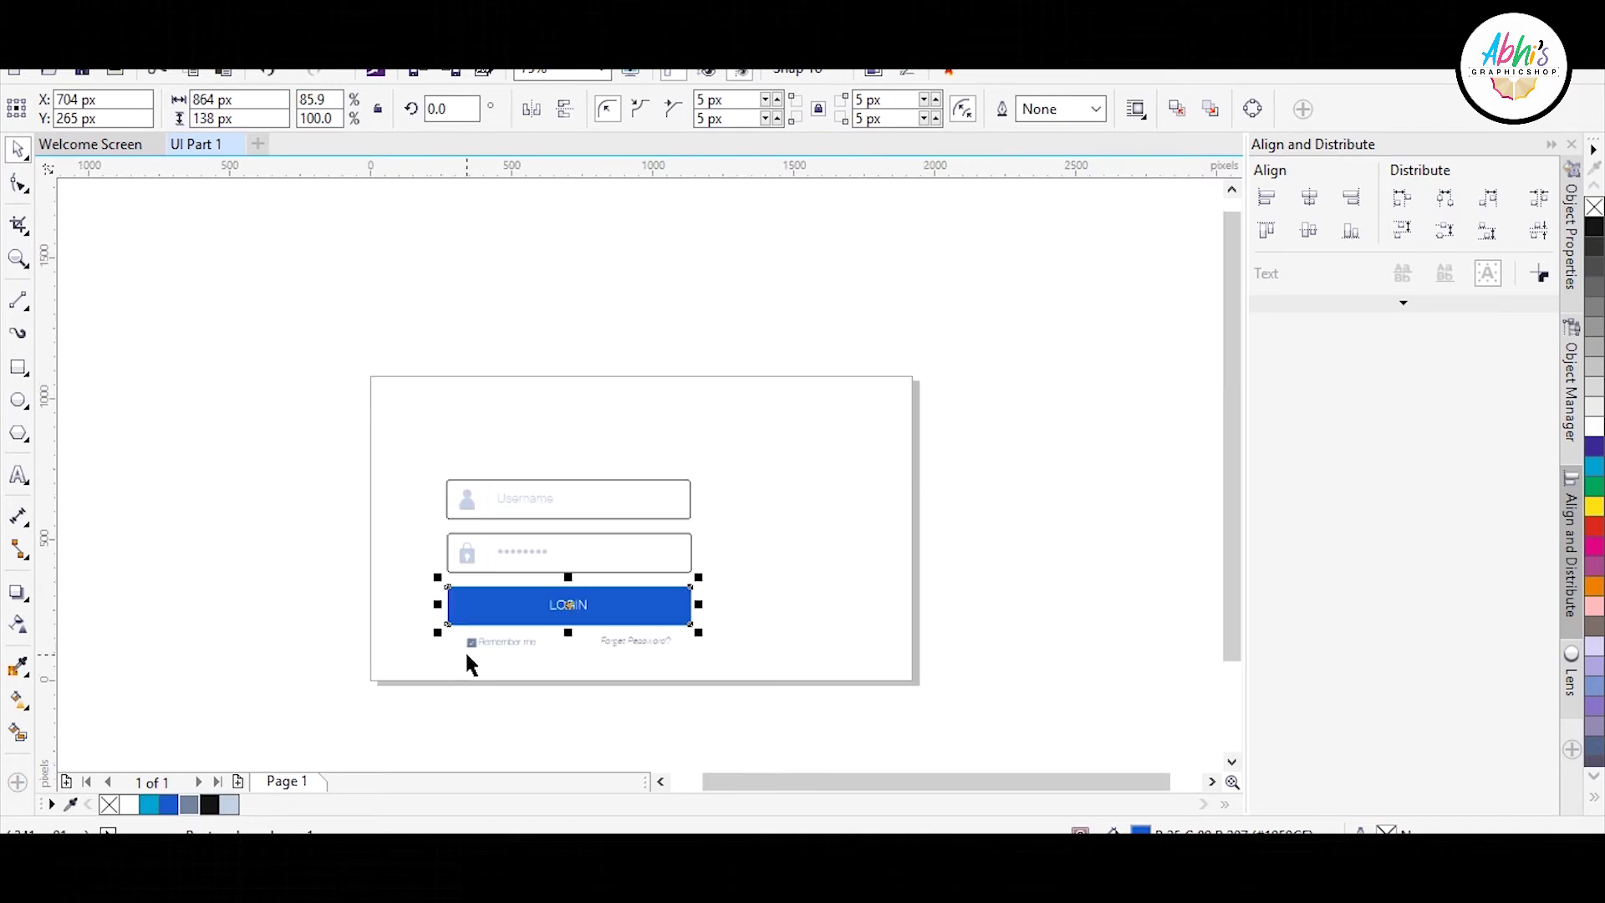
drag(719, 690, 420, 453)
drag(606, 515, 692, 484)
drag(781, 442, 718, 486)
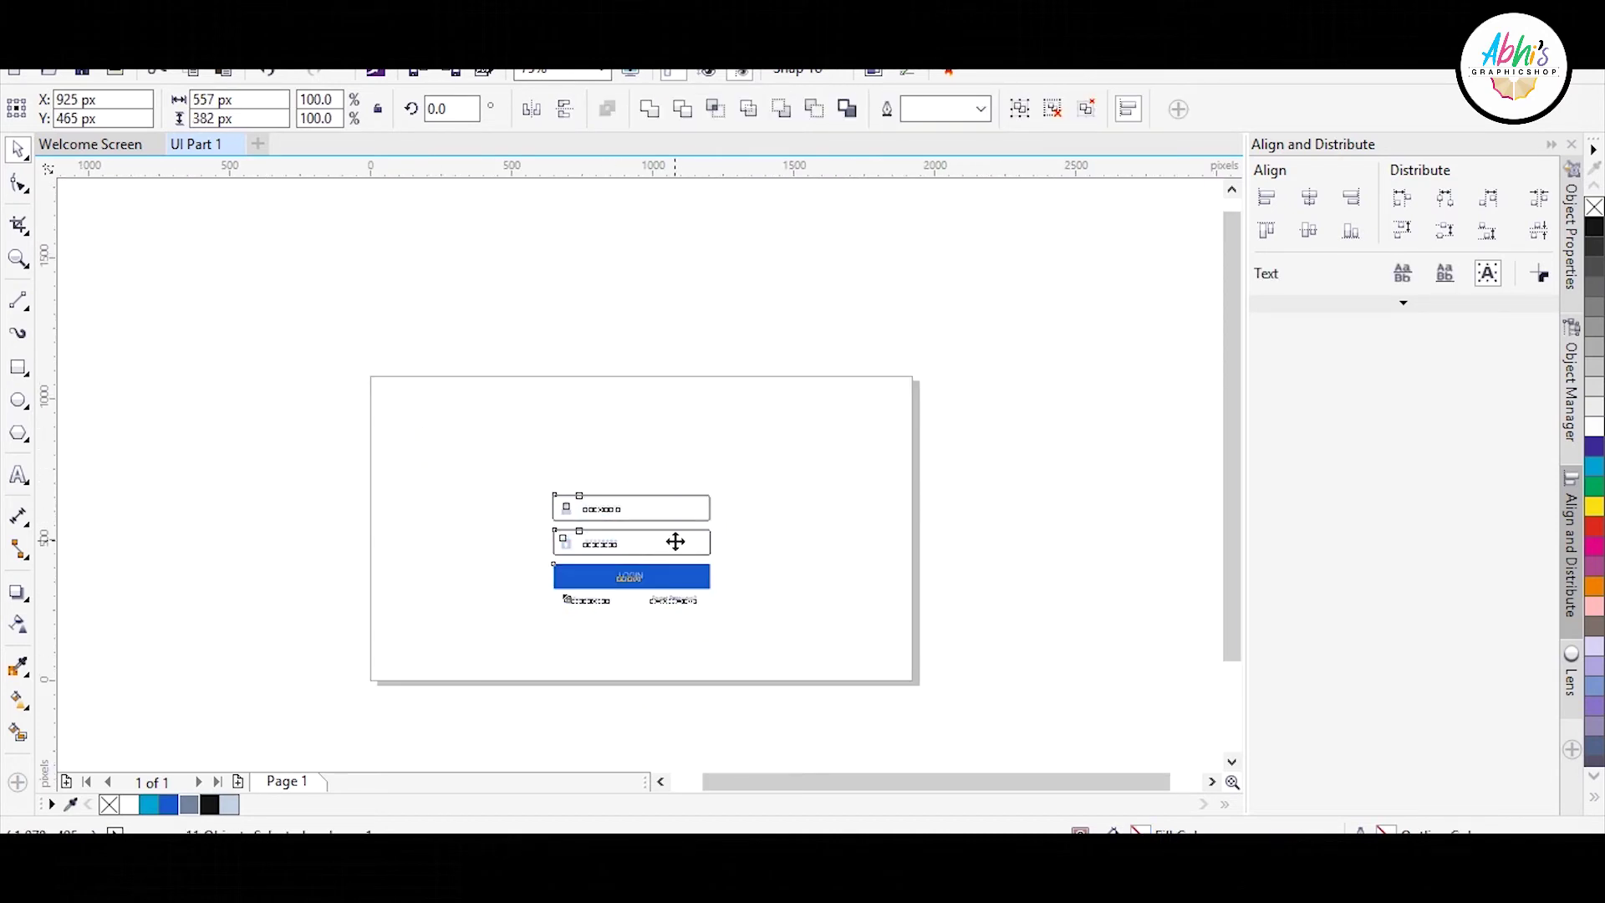
drag(674, 542, 677, 542)
click(892, 540)
- Group all login form elements and center the group on the page
drag(715, 645, 520, 454)
key(ctrl+g)
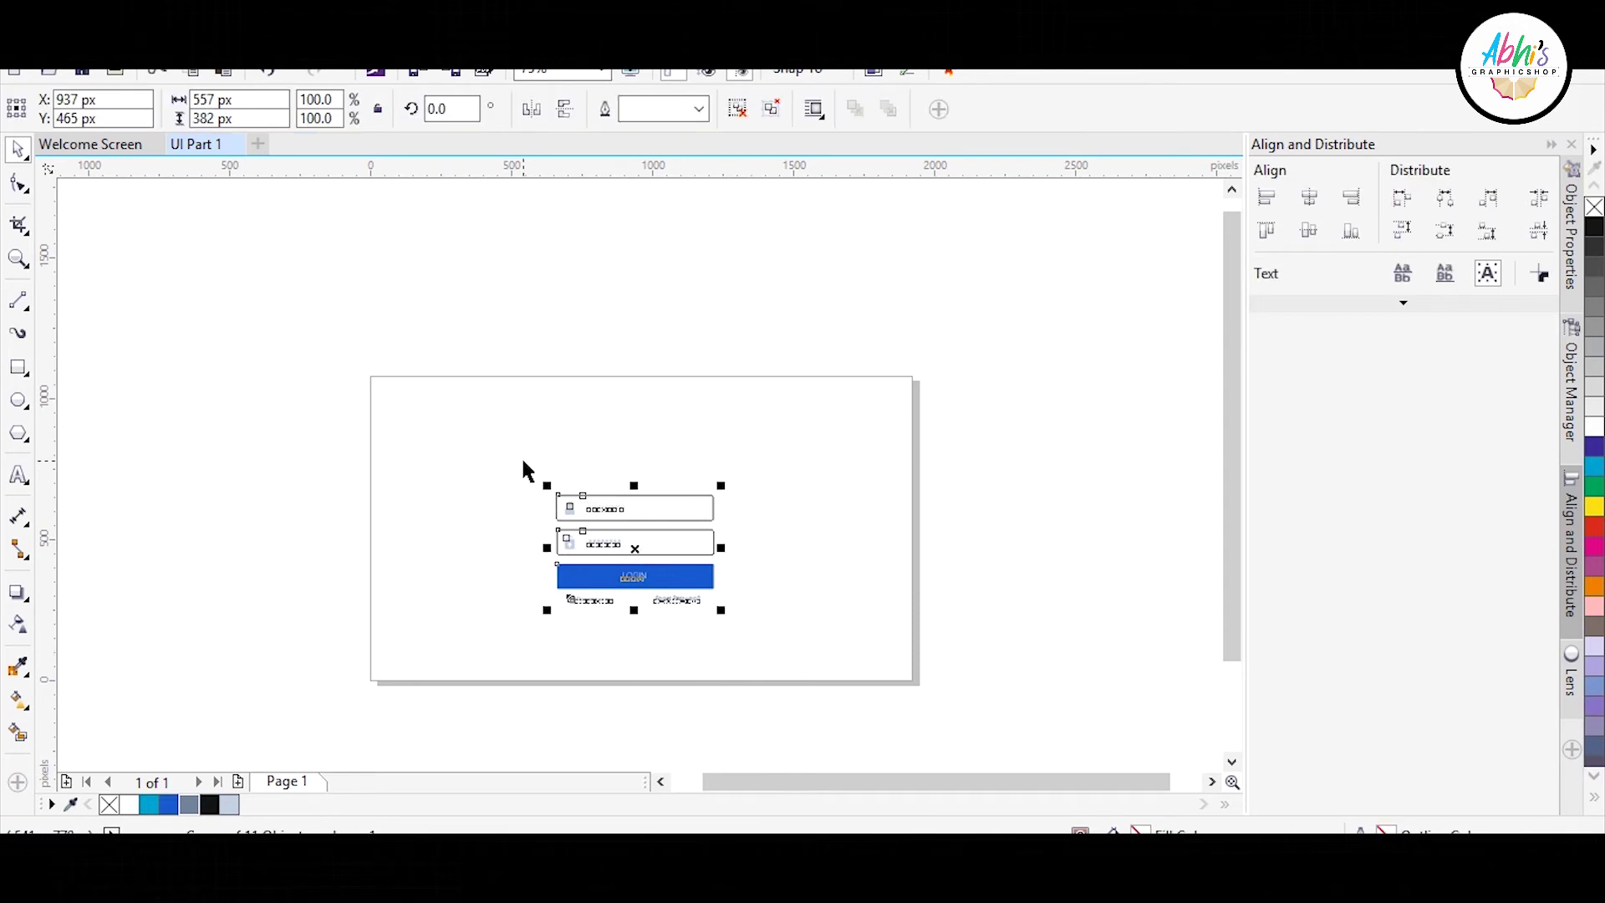
key(p)
click(887, 592)
- Move the login form group straight down to a vertical position of about 462 px
scroll(667, 549, up, 2)
drag(668, 563, 669, 632)
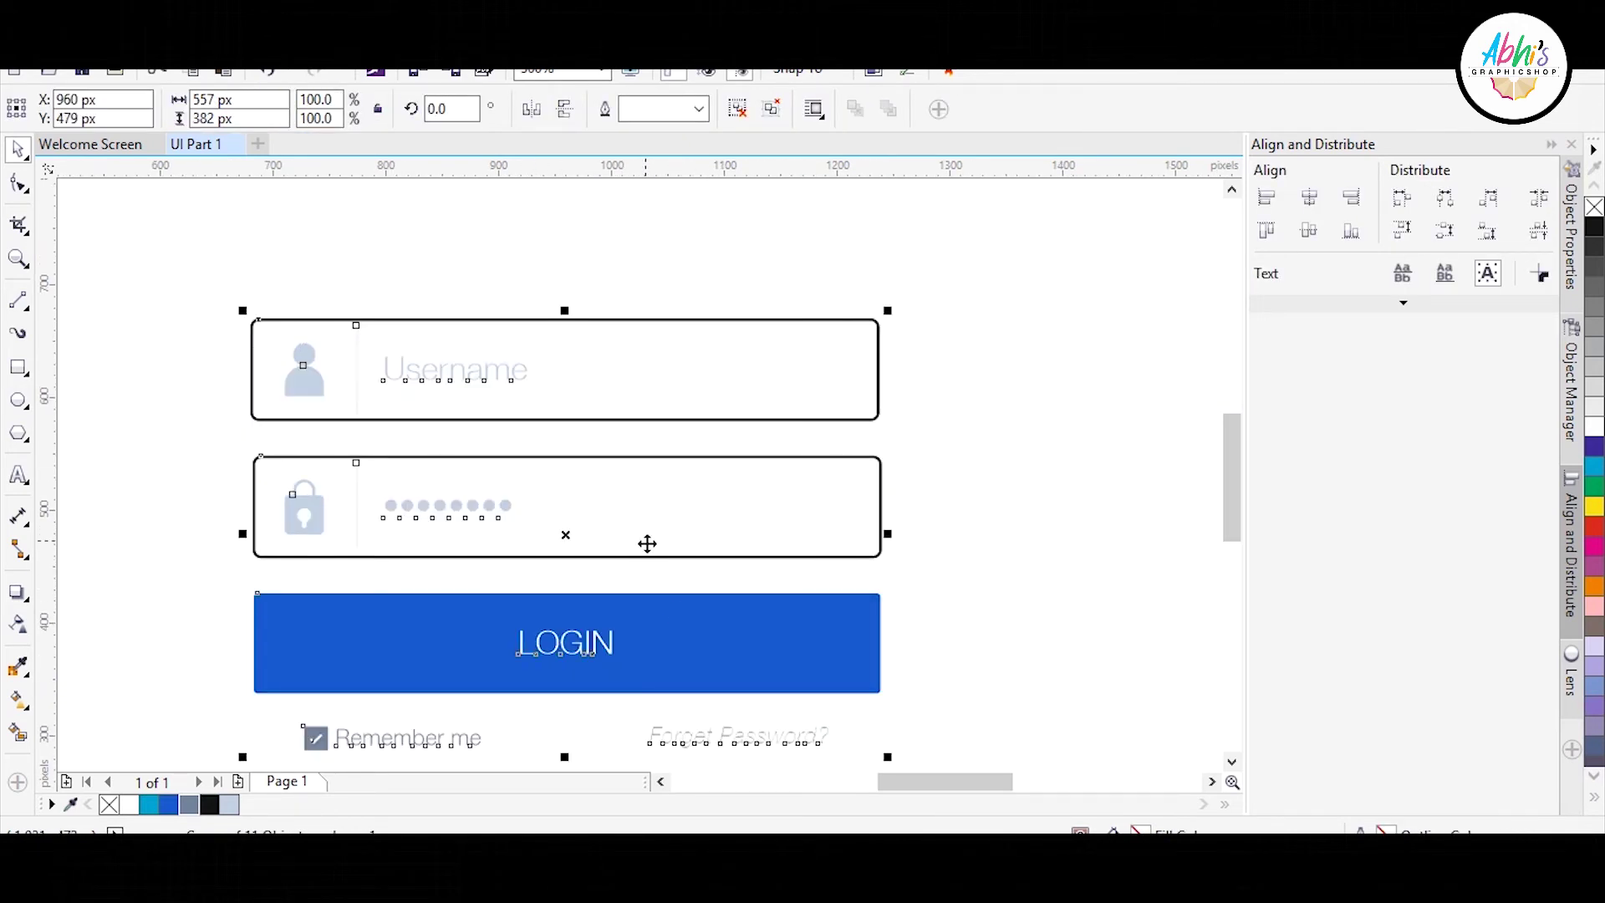
scroll(642, 546, down, 1)
scroll(644, 577, down, 1)
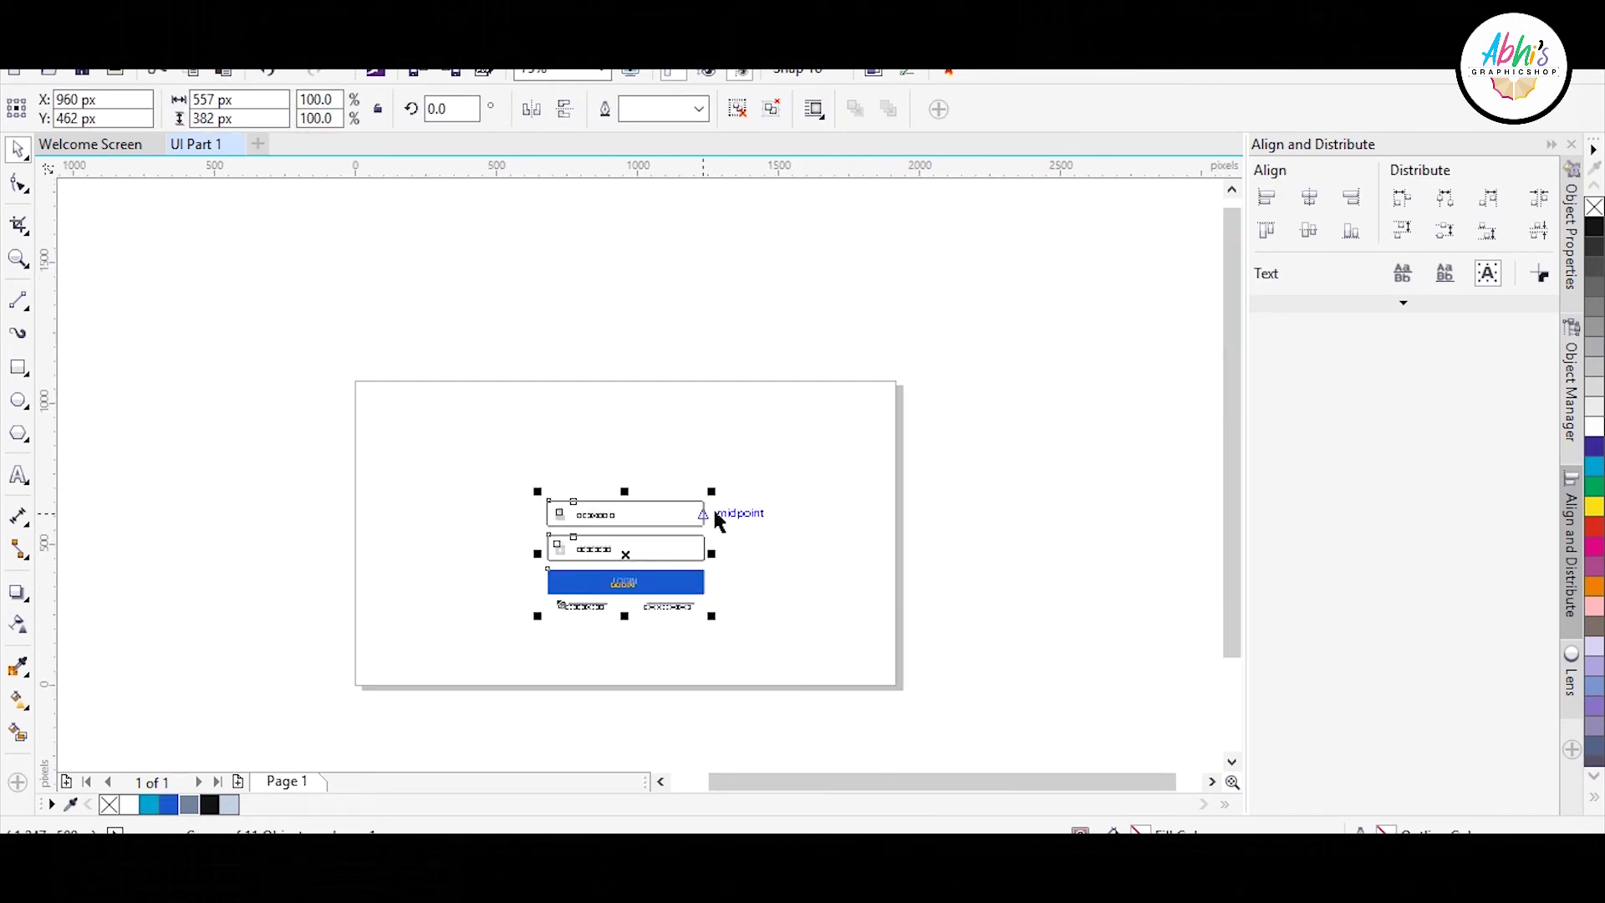
click(709, 540)
- Draw a horizontal guide line about 850 px long above the login form
scroll(708, 549, up, 1)
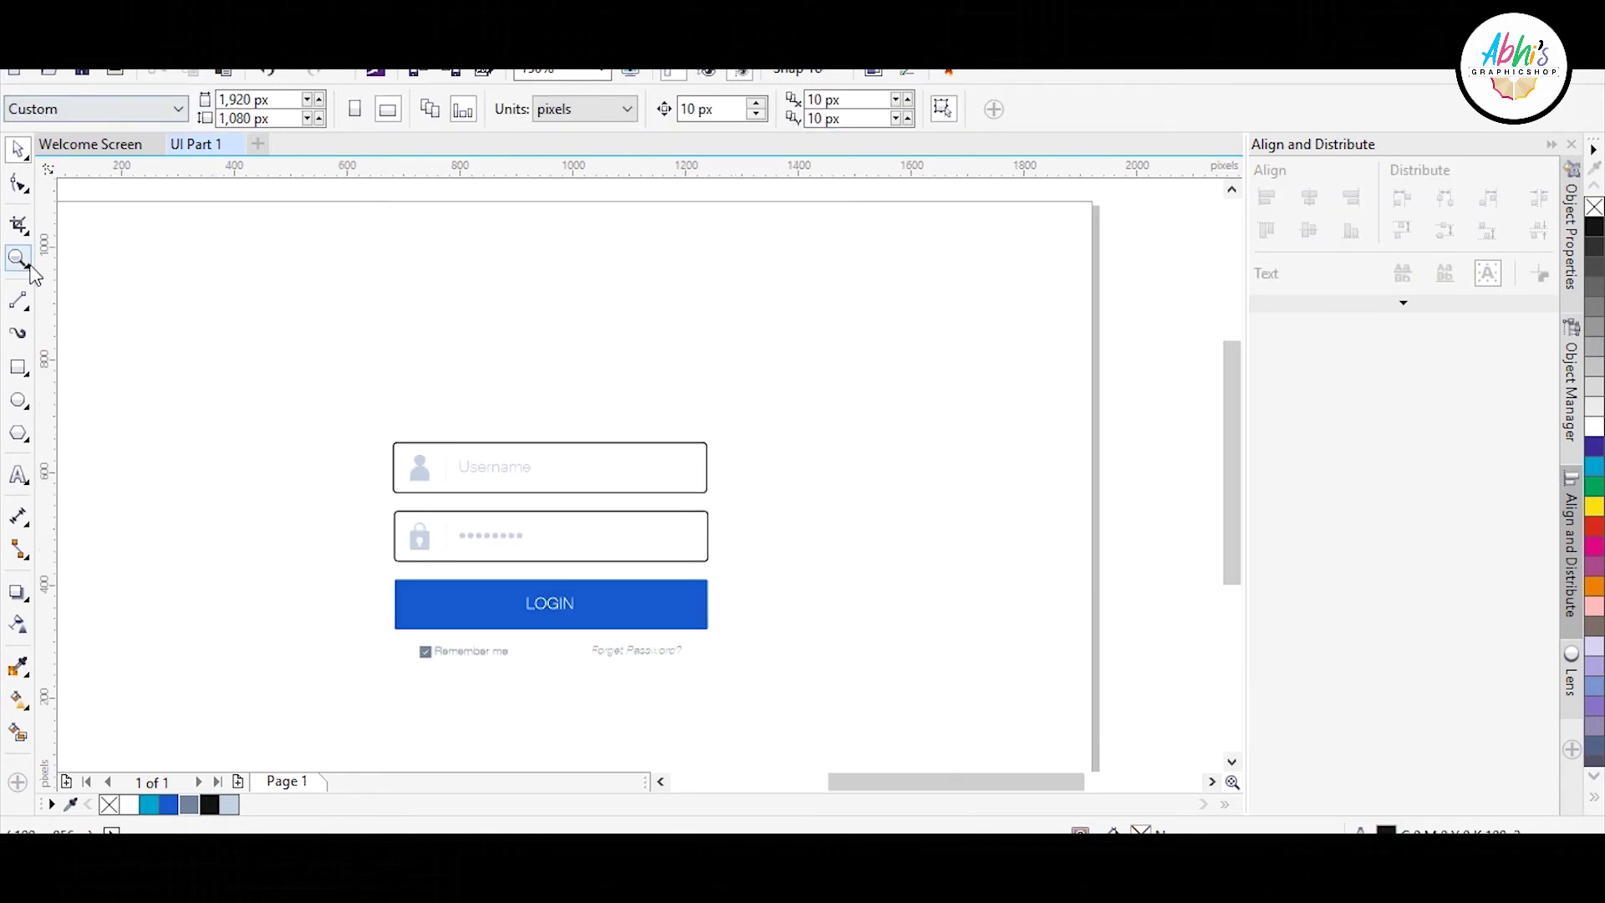
click(17, 299)
drag(341, 296, 823, 297)
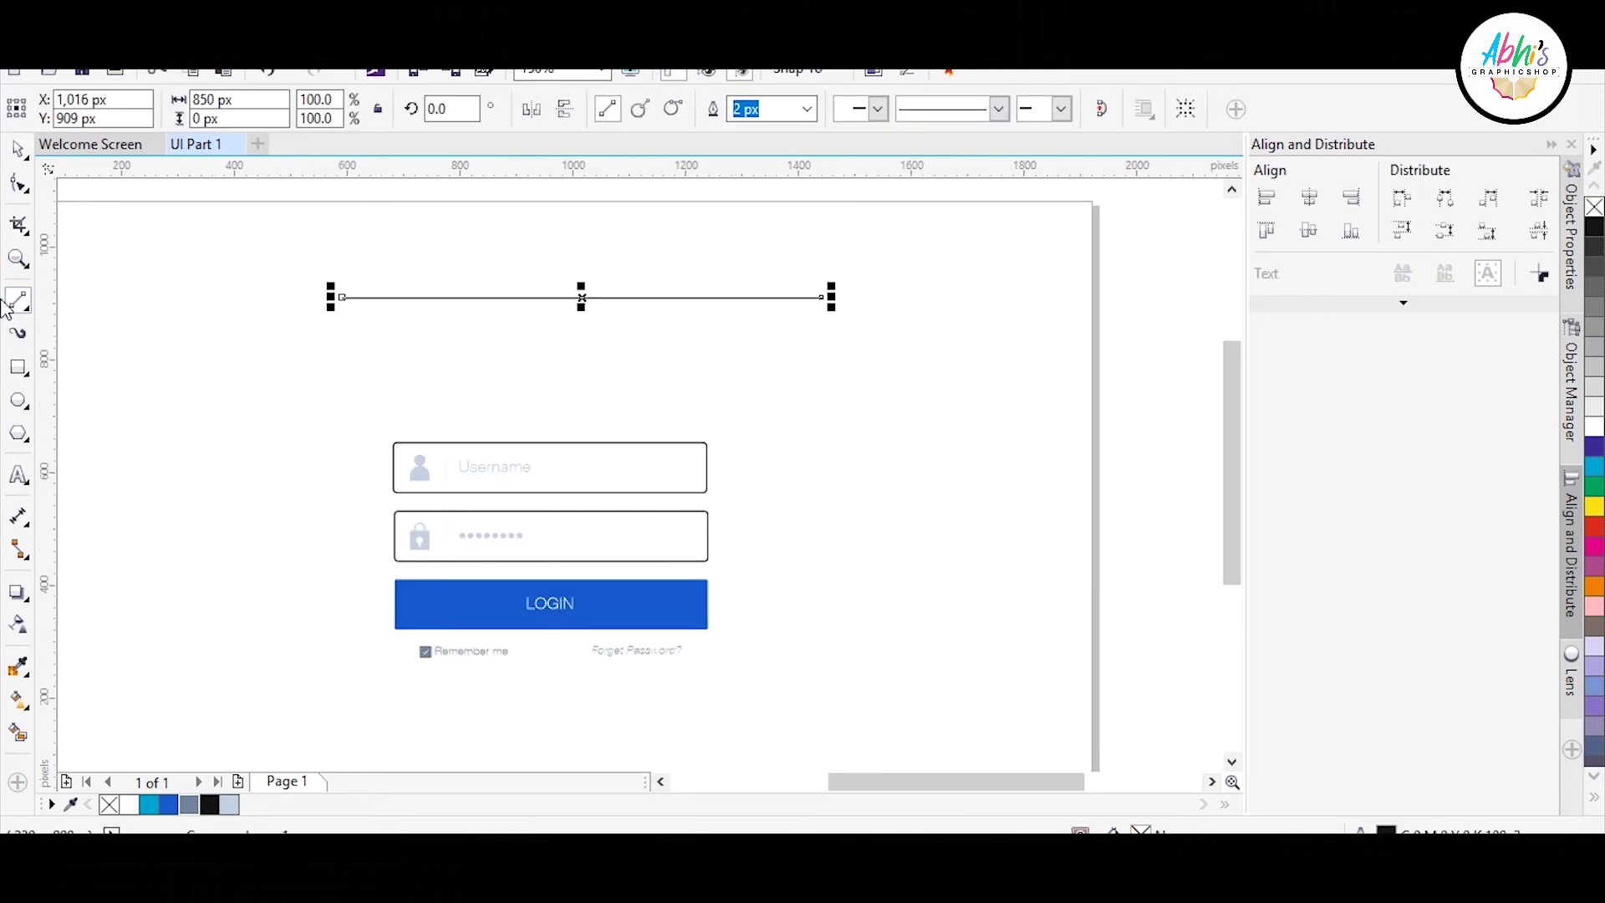
- Draw a square of about 713 × 713 px around the login form and center it on the form
click(18, 368)
drag(315, 354, 540, 683)
key(space)
shift+click(662, 627)
key(c)
key(e)
key(Escape)
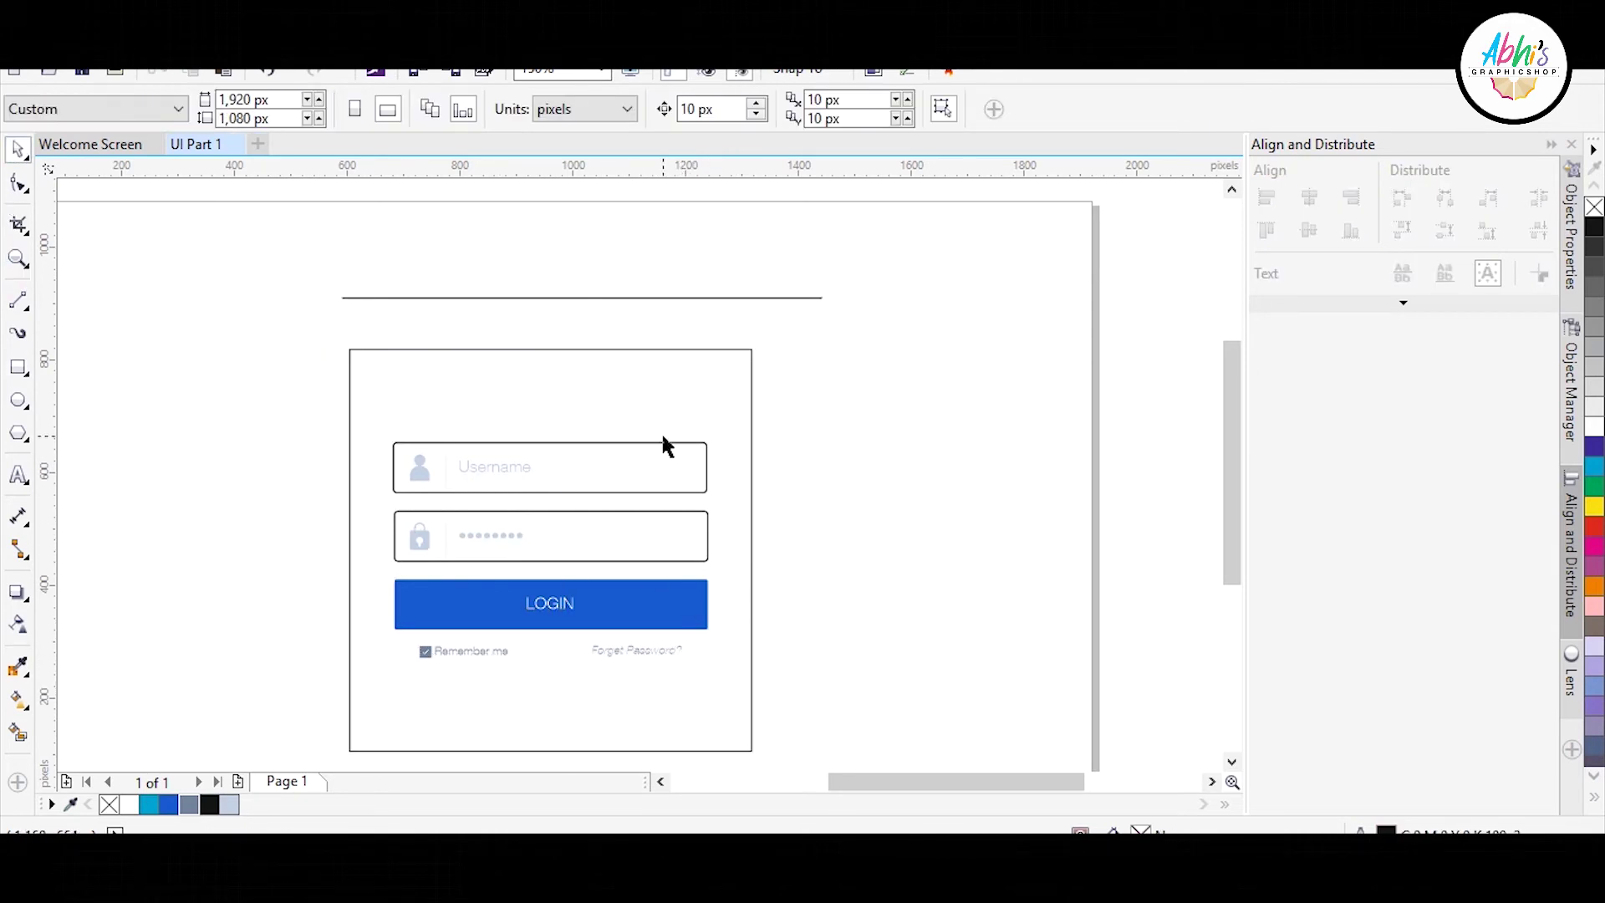
- Round all corners of the large square around the form to a 25 px radius
click(524, 356)
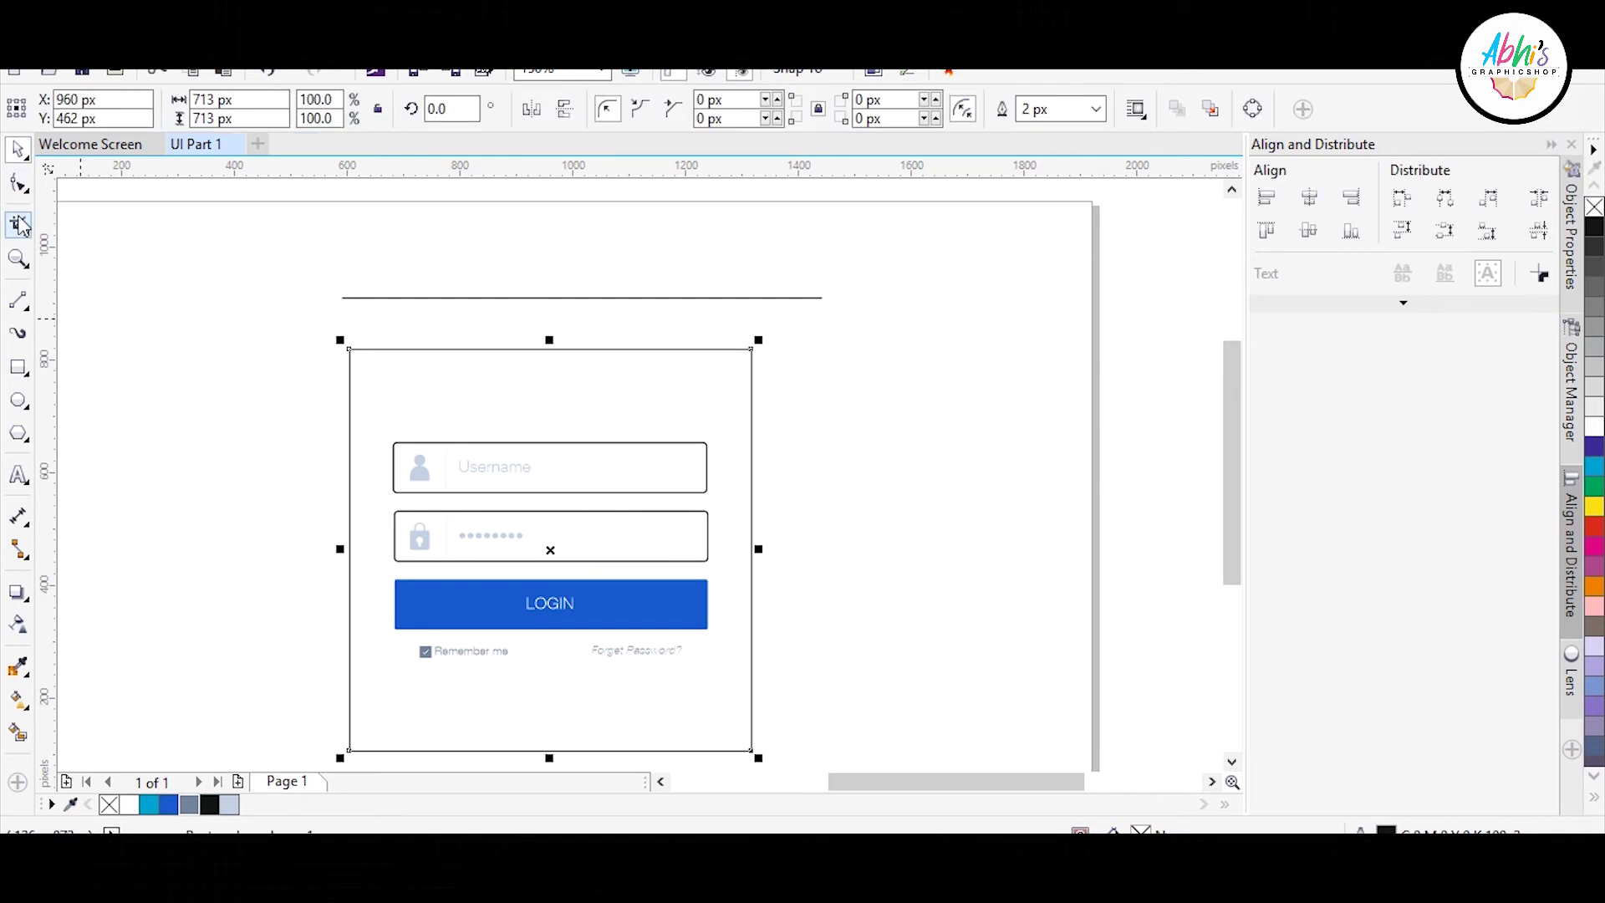
key(F10)
drag(348, 349, 363, 349)
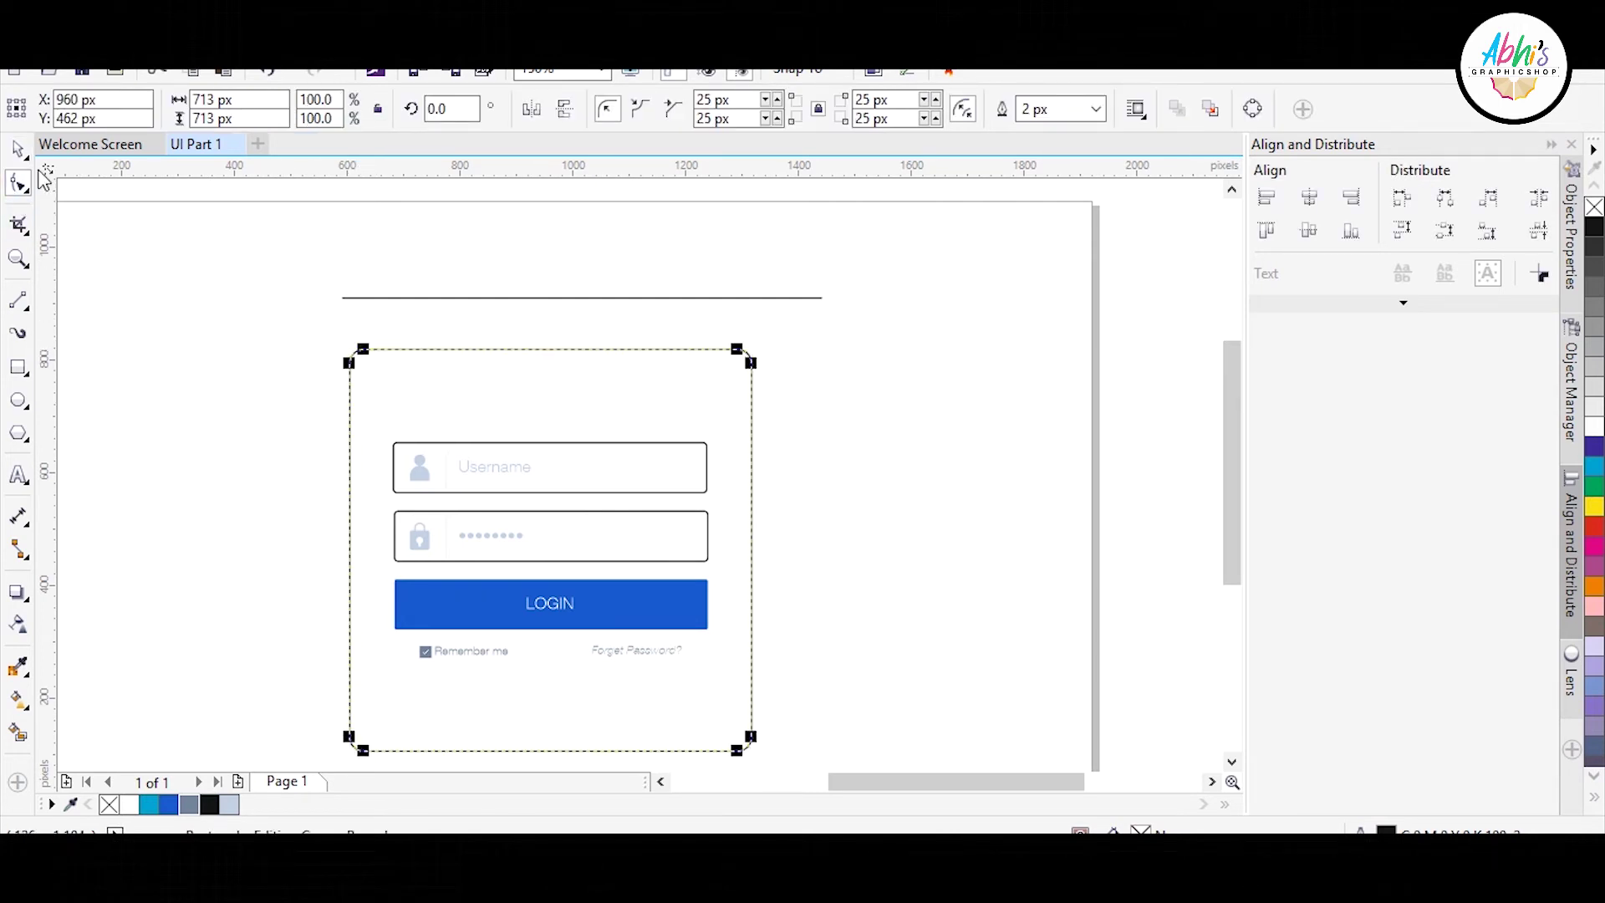
click(17, 151)
click(223, 374)
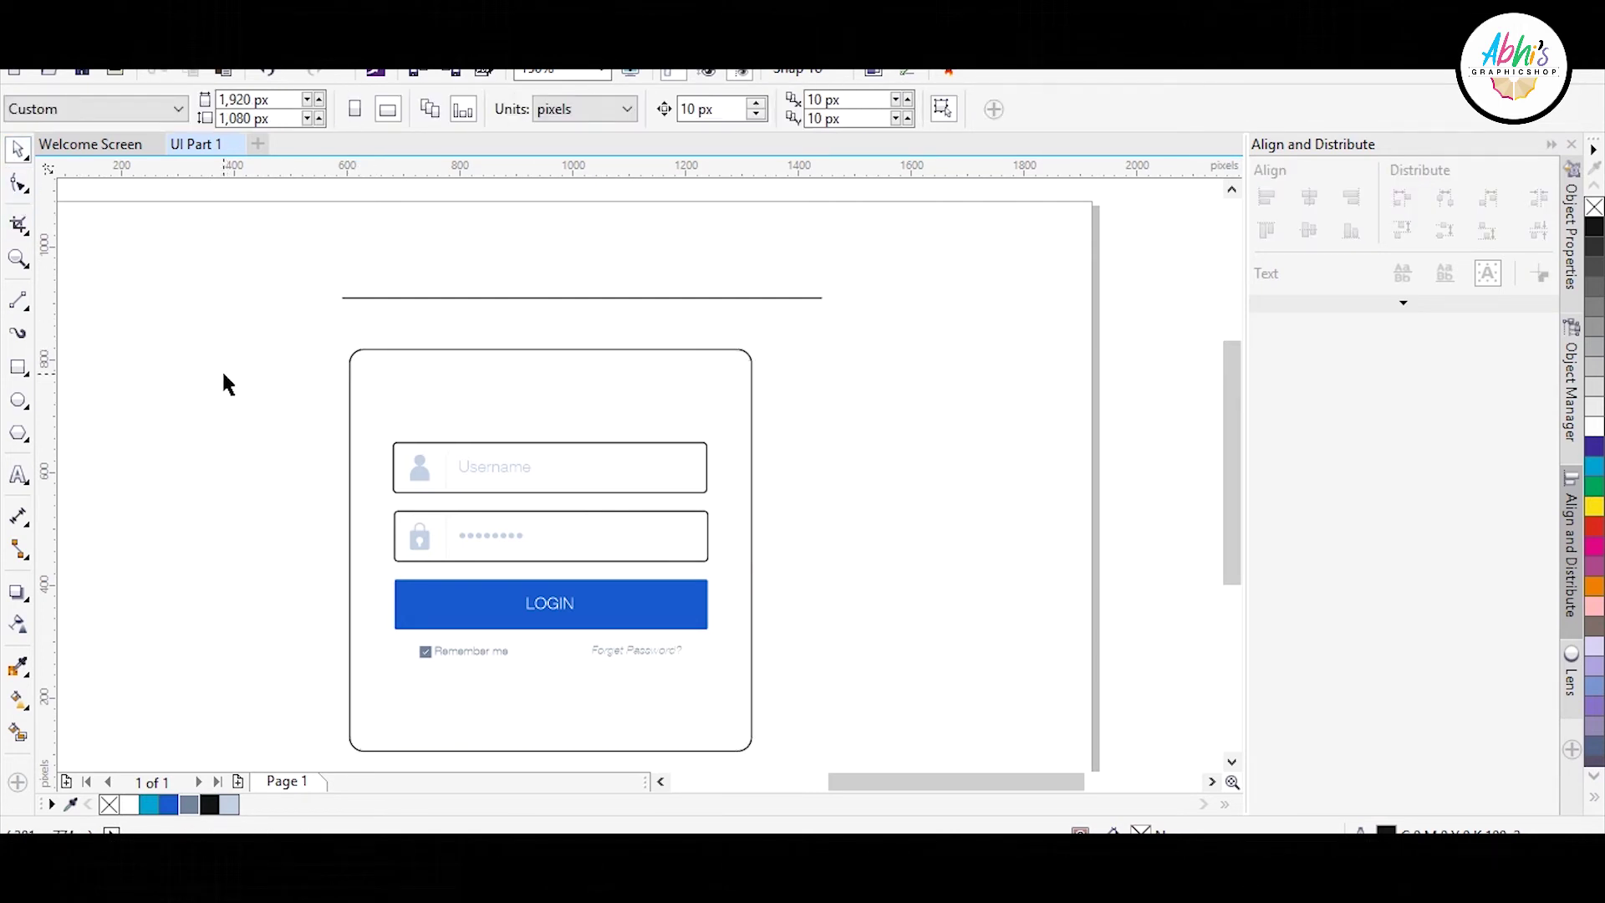
click(656, 349)
key(Escape)
- Draw a circle about 175 px in diameter over the card's top edge and center it horizontally on the card
click(18, 399)
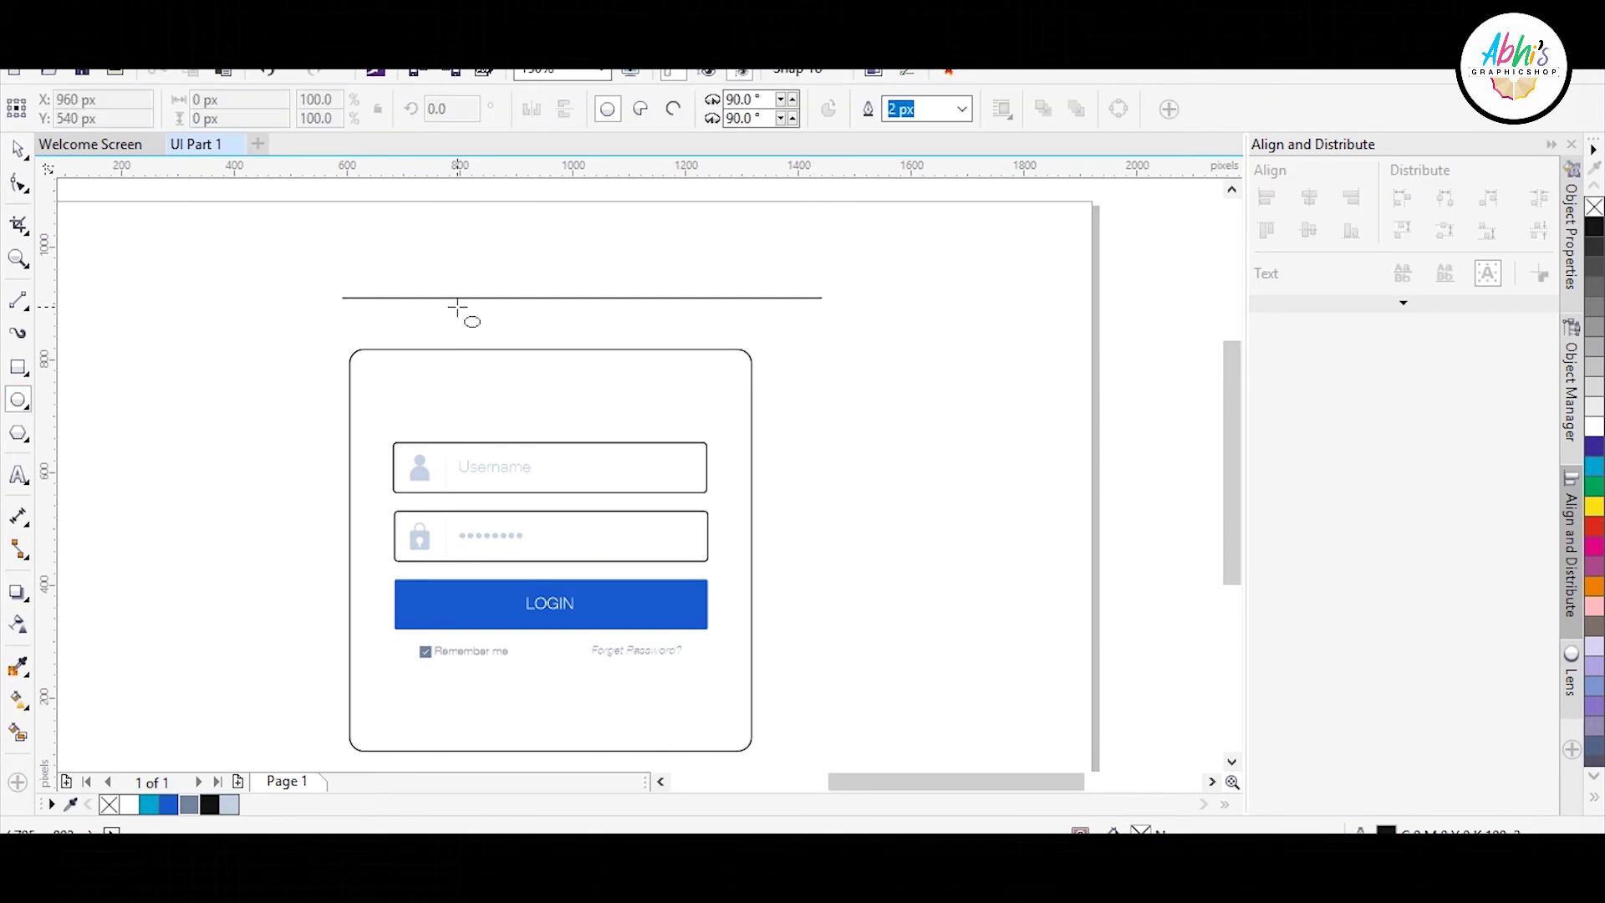
drag(449, 299, 564, 412)
click(18, 150)
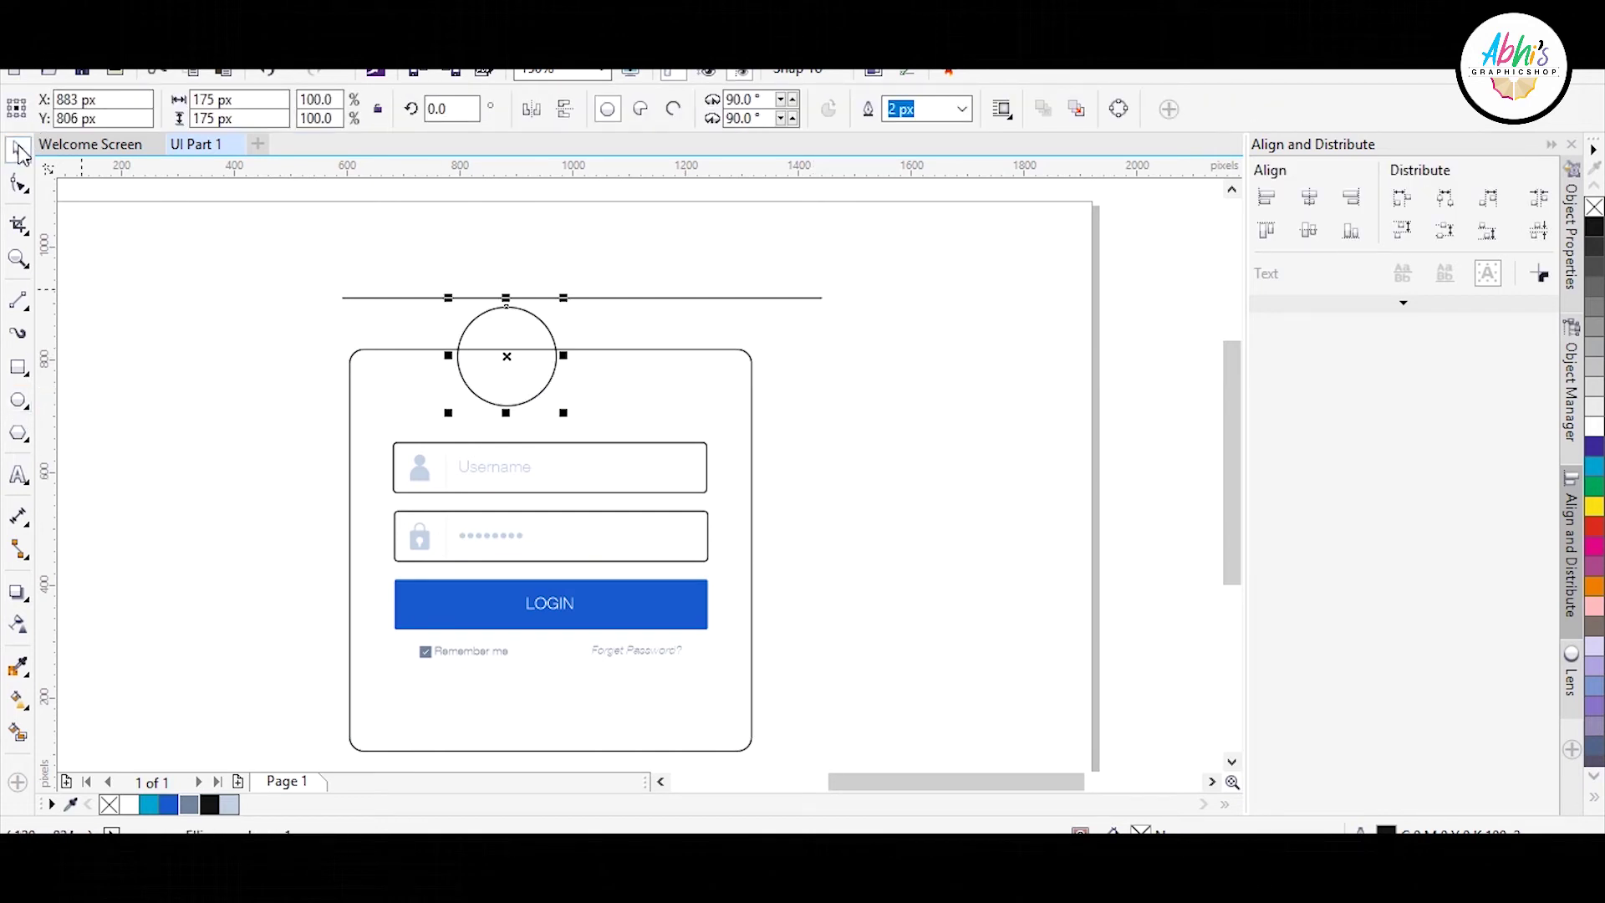
shift+click(605, 369)
key(c)
click(777, 316)
- Align the horizontal guide line with the top edge of the rounded card
click(774, 298)
shift+click(736, 380)
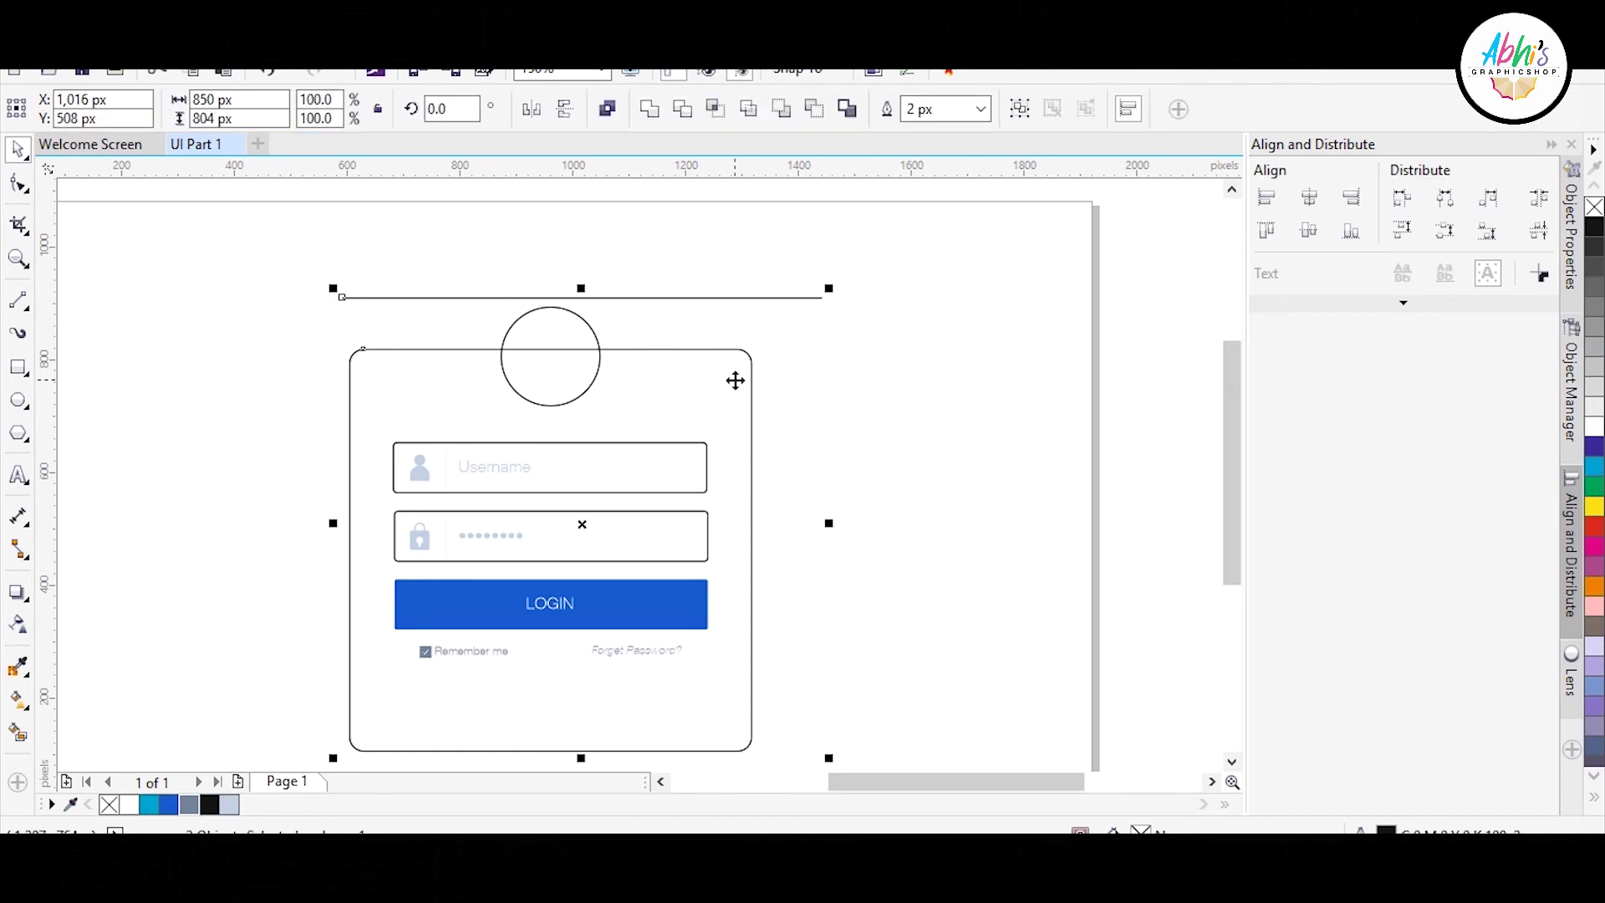
key(t)
- Center the circle on the guide line and delete the line
click(583, 325)
shift+click(777, 349)
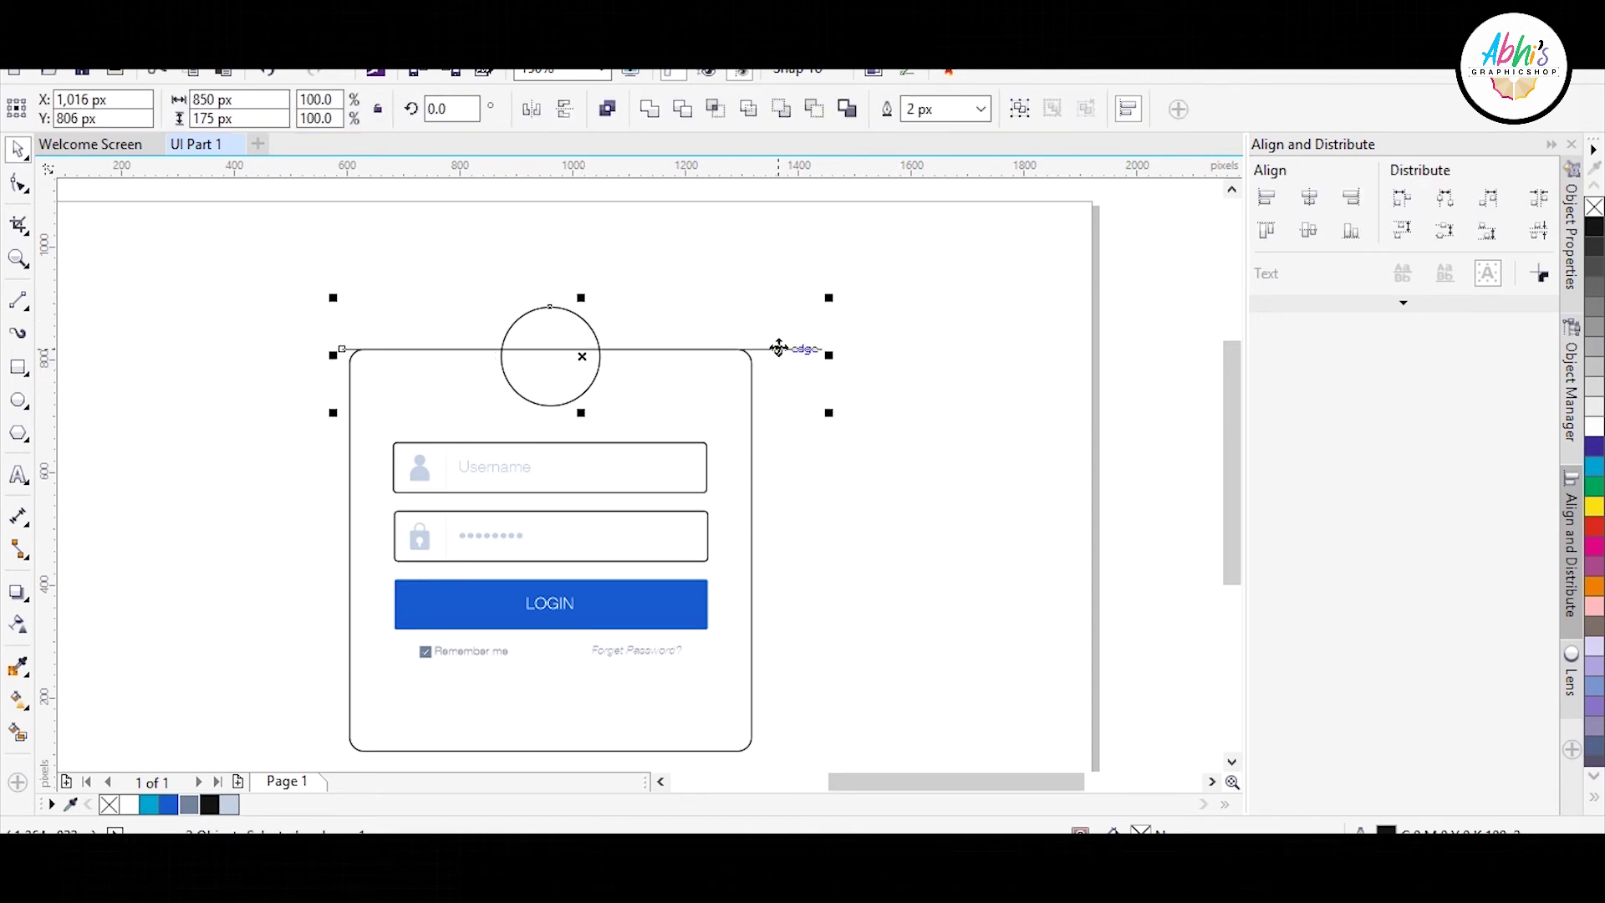
key(c)
click(720, 369)
click(783, 350)
key(Delete)
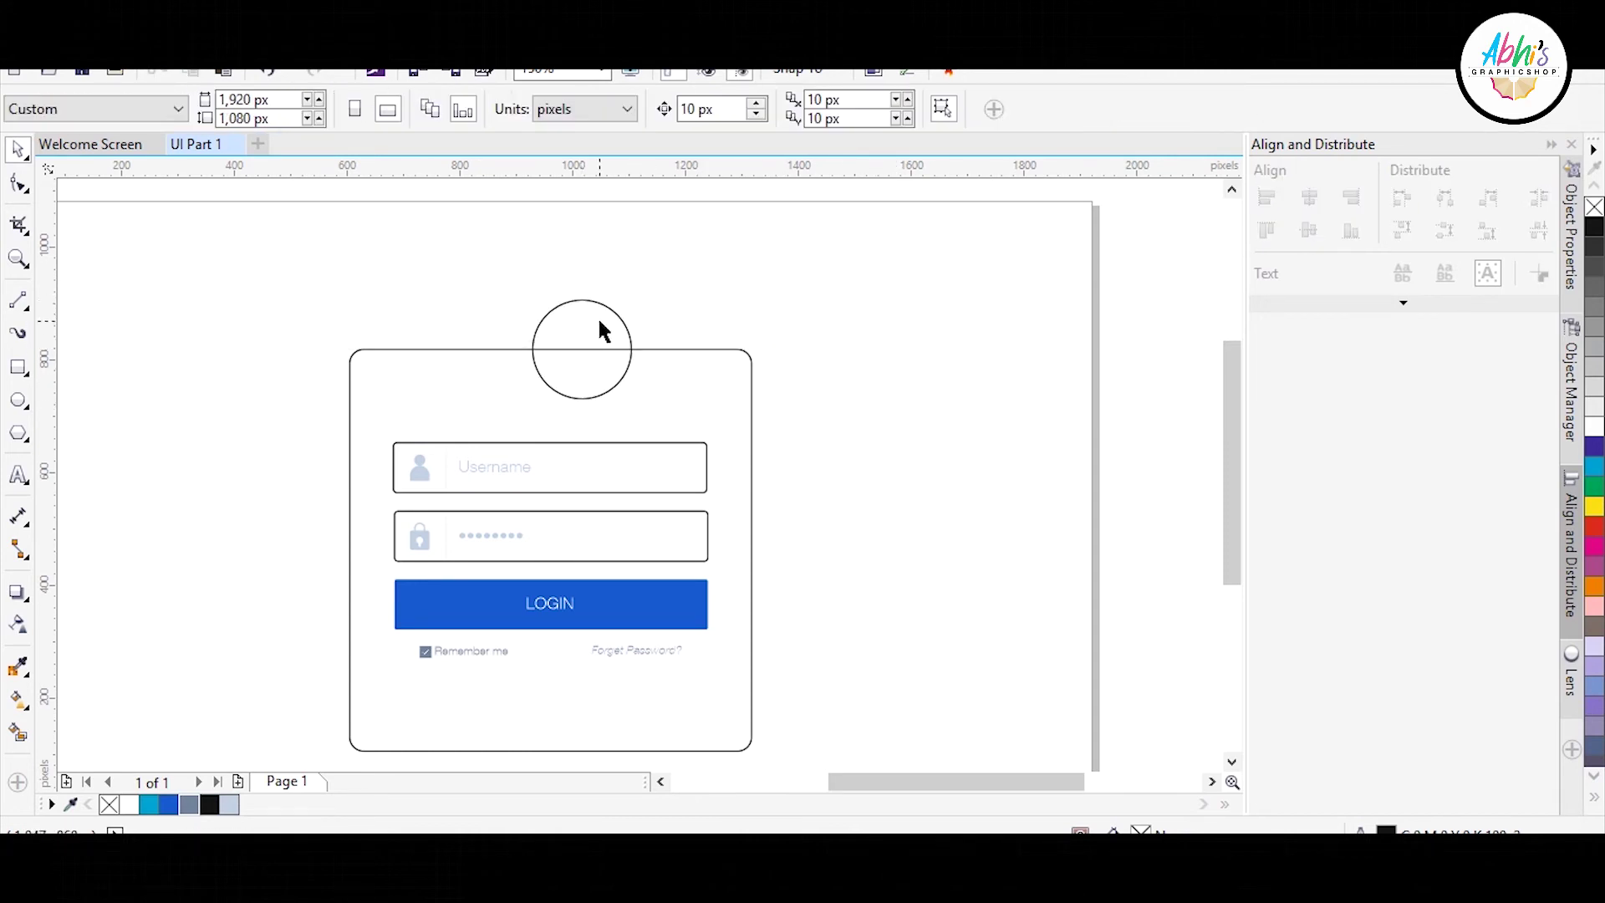
- Center the circle horizontally on the rounded card, keeping it on the card's top edge
click(597, 318)
shift+click(679, 375)
key(c)
click(809, 317)
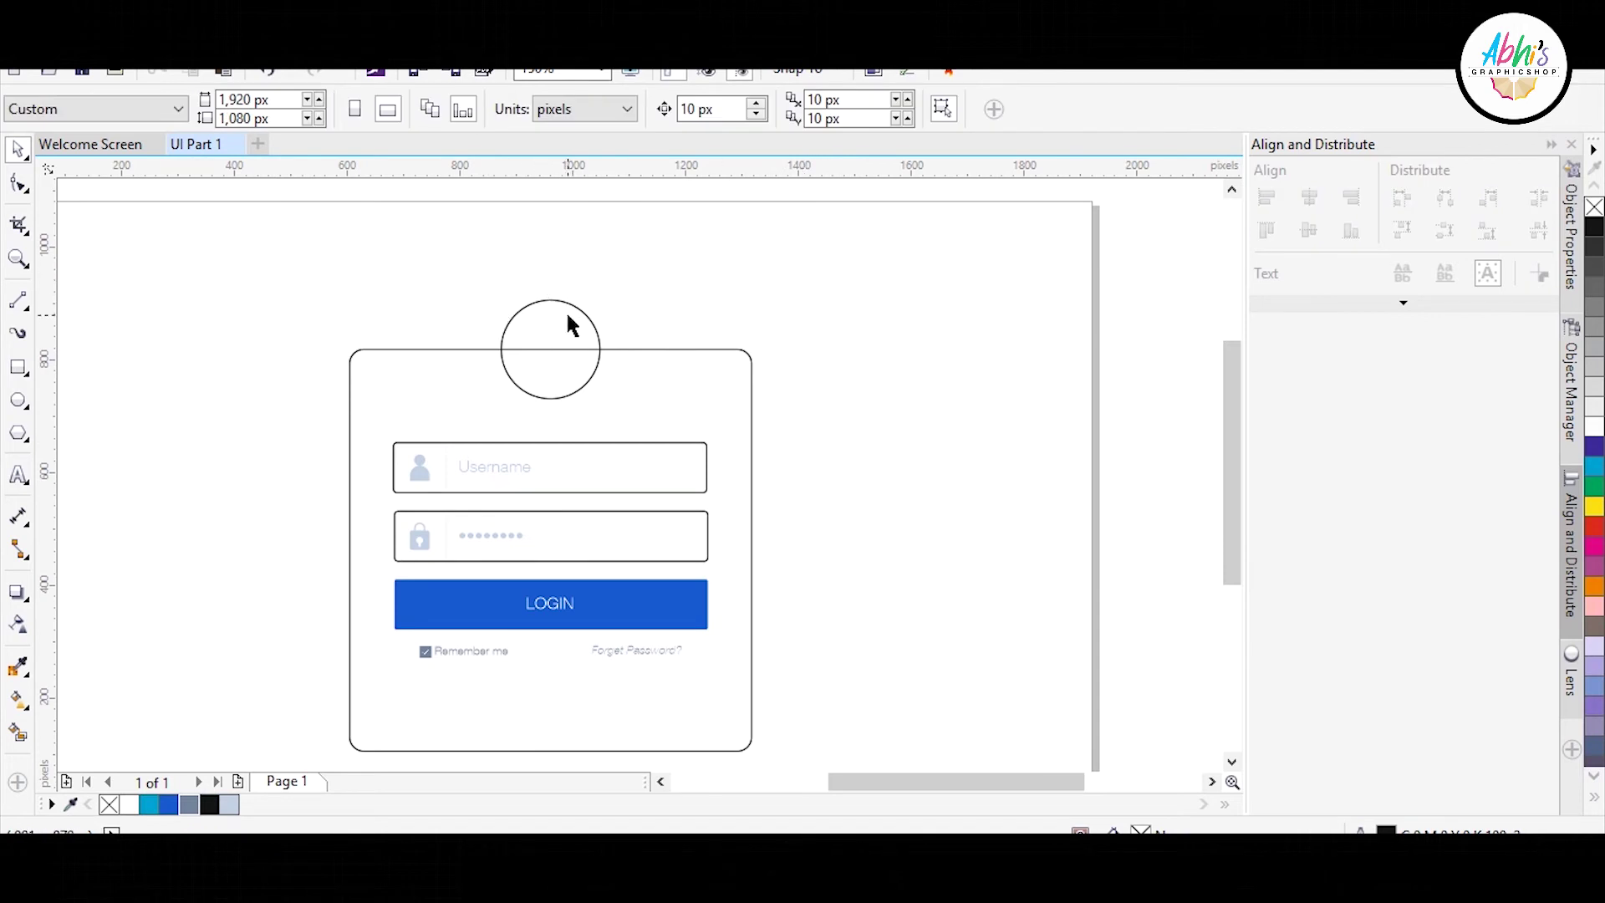
- Fill the circle on the card's top edge with solid black (#000000)
click(568, 315)
double_click(1144, 830)
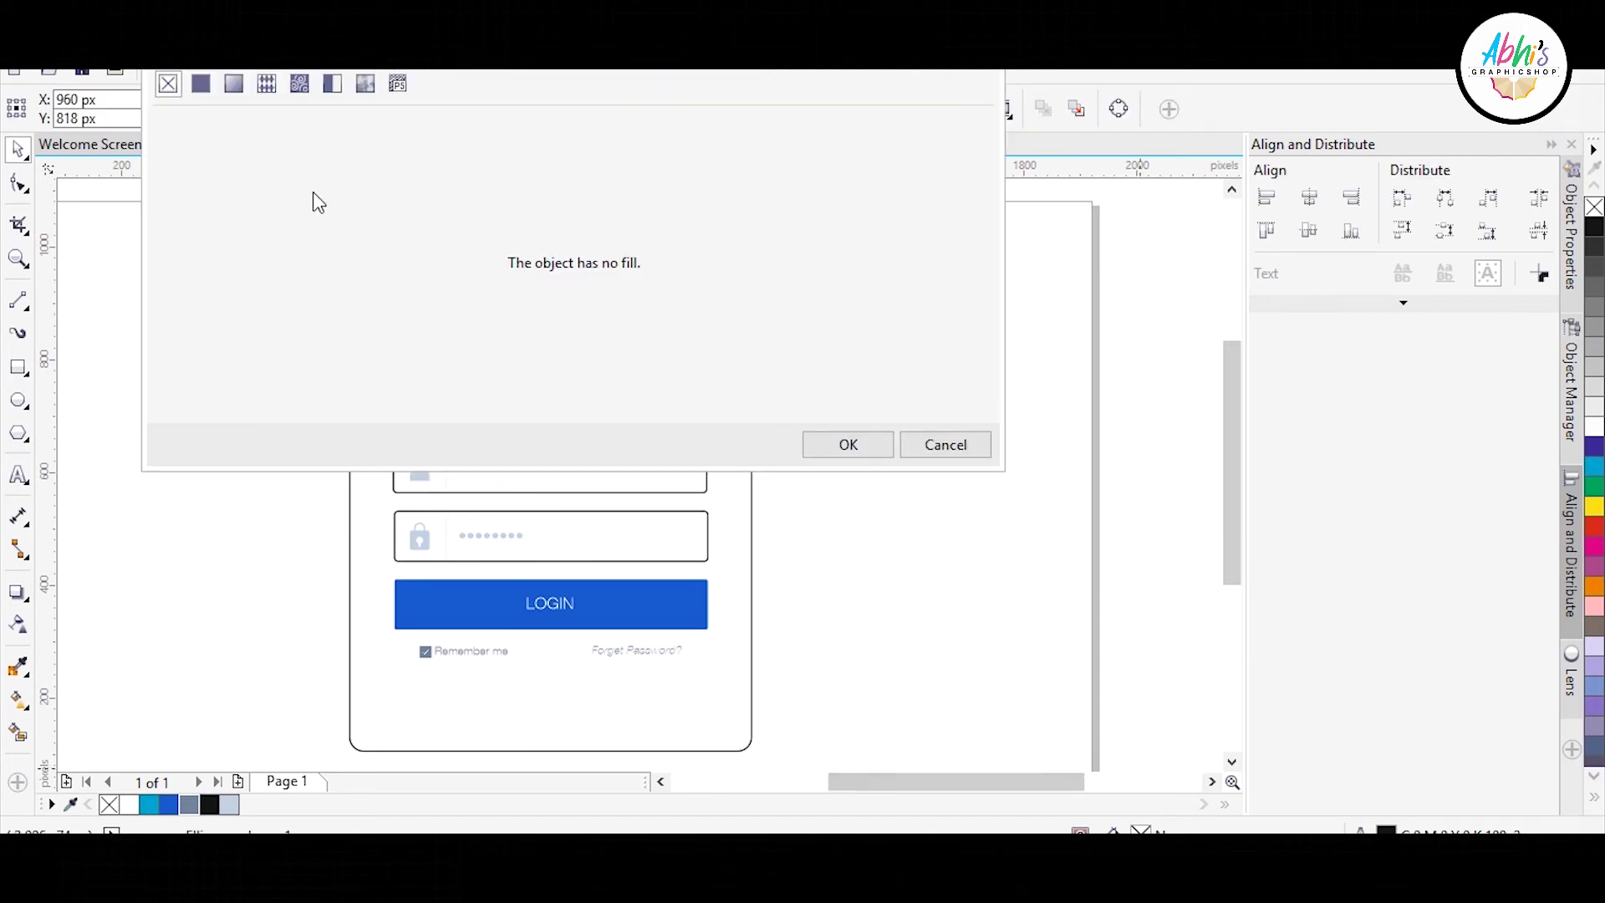
click(205, 86)
drag(397, 357, 416, 396)
click(491, 157)
click(566, 157)
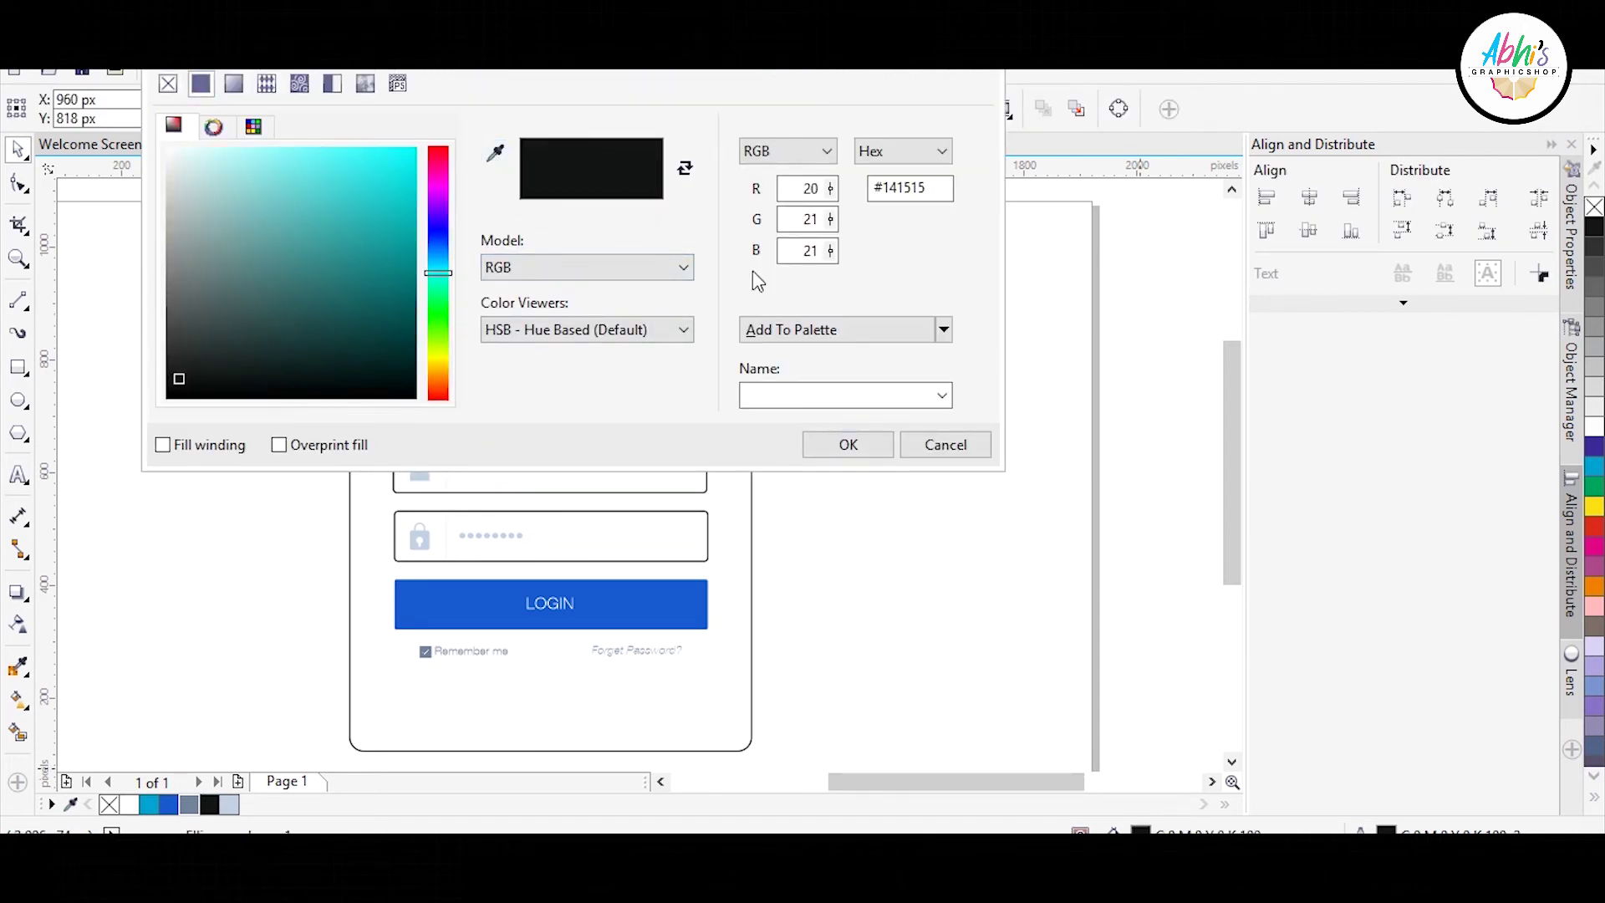
click(280, 393)
click(845, 445)
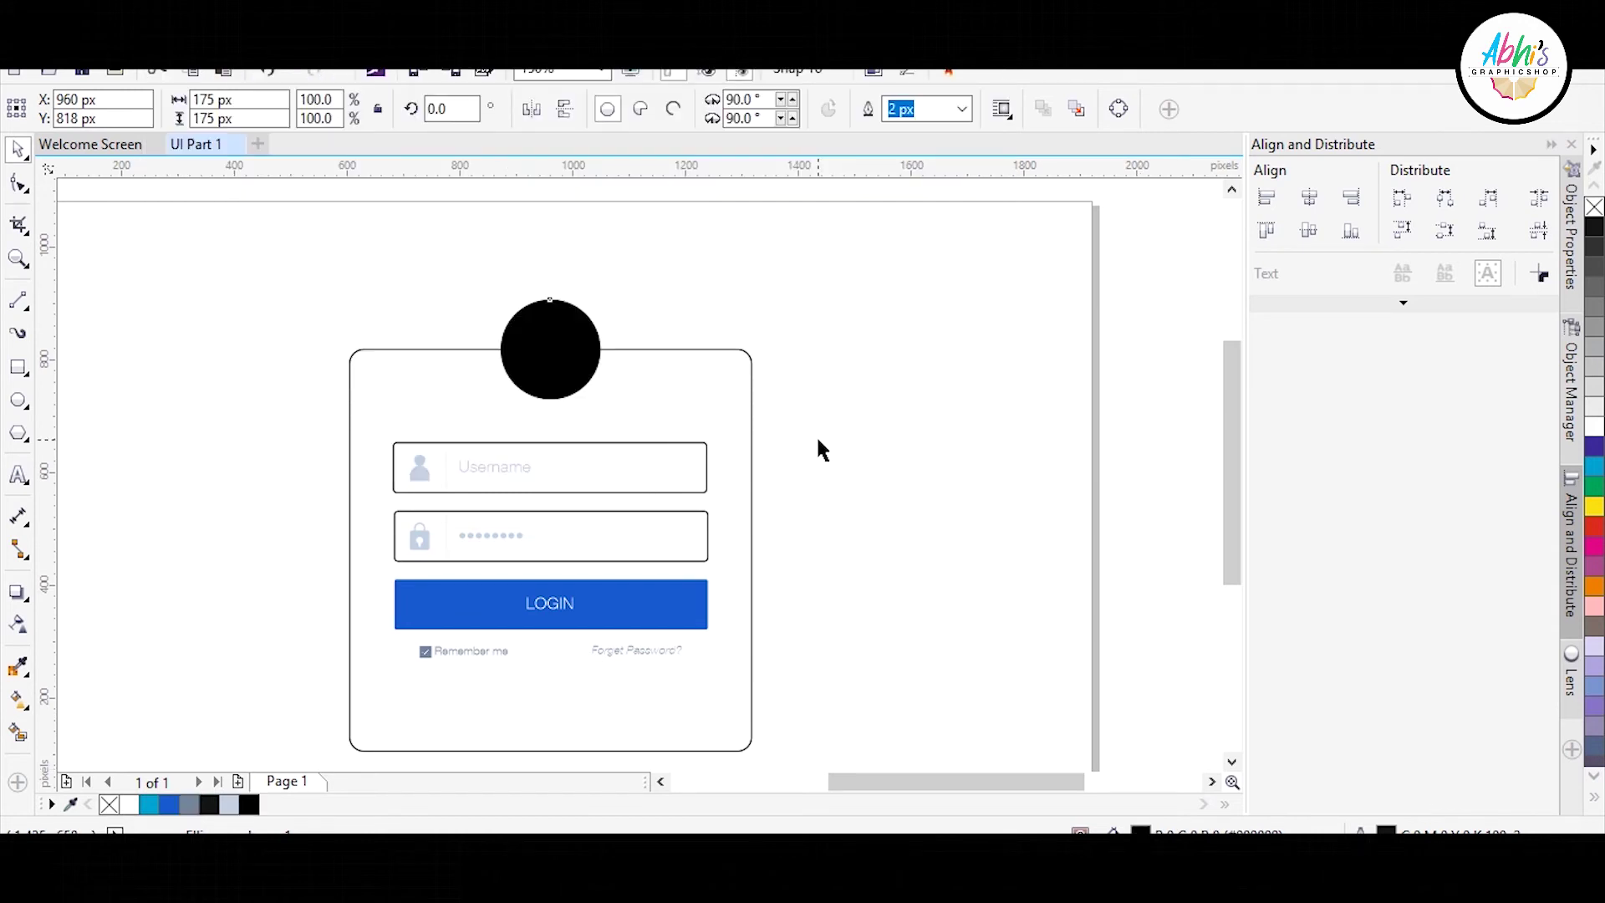
click(705, 287)
- Draw a wide rectangle inside the black circle and a smaller one overlapping its top edge, about 88 × 65 px overall
scroll(691, 565, up, 6)
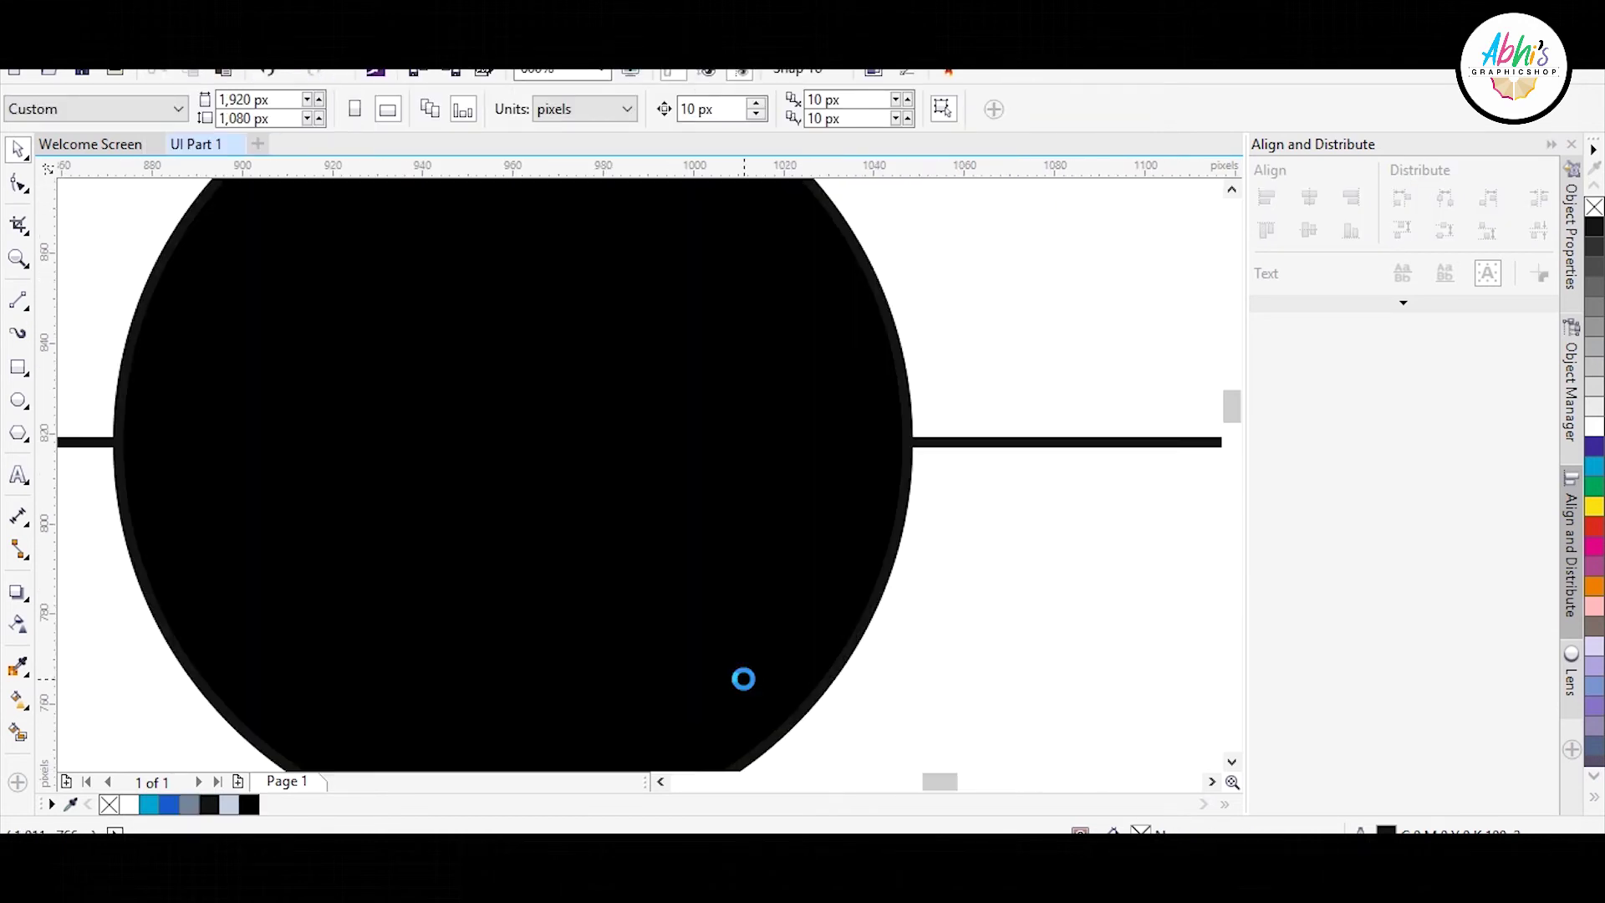
click(19, 367)
drag(358, 346, 757, 590)
drag(498, 293, 640, 393)
- Center the small rectangle horizontally on the wide one, undoing the additional vertical centering
click(26, 150)
shift+click(504, 448)
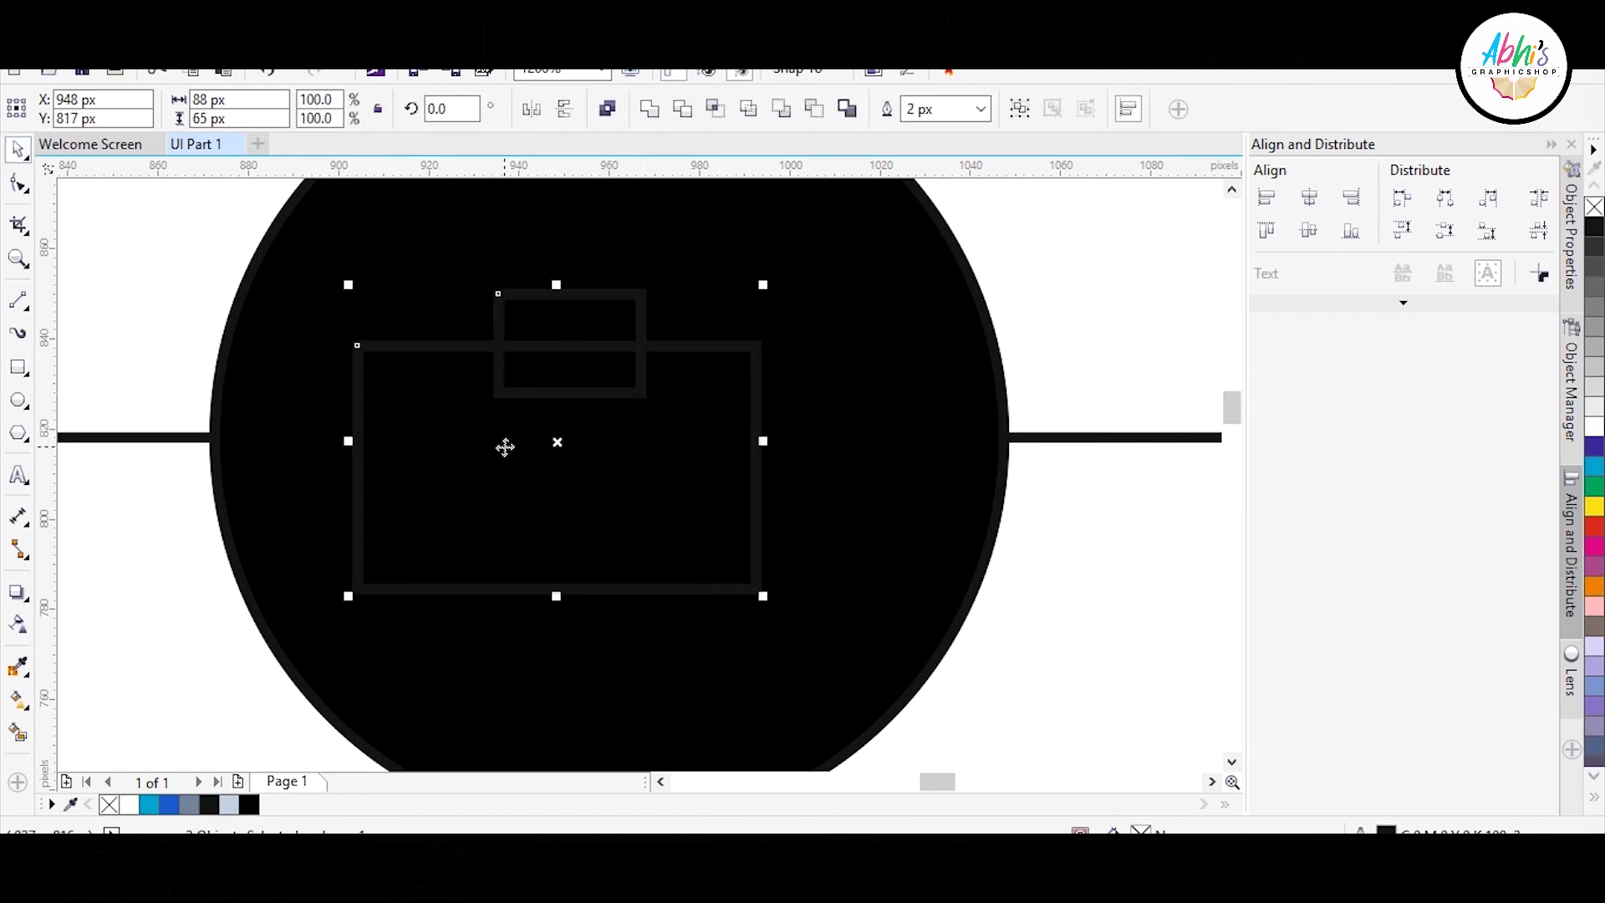
key(c)
key(e)
key(ctrl+z)
click(788, 259)
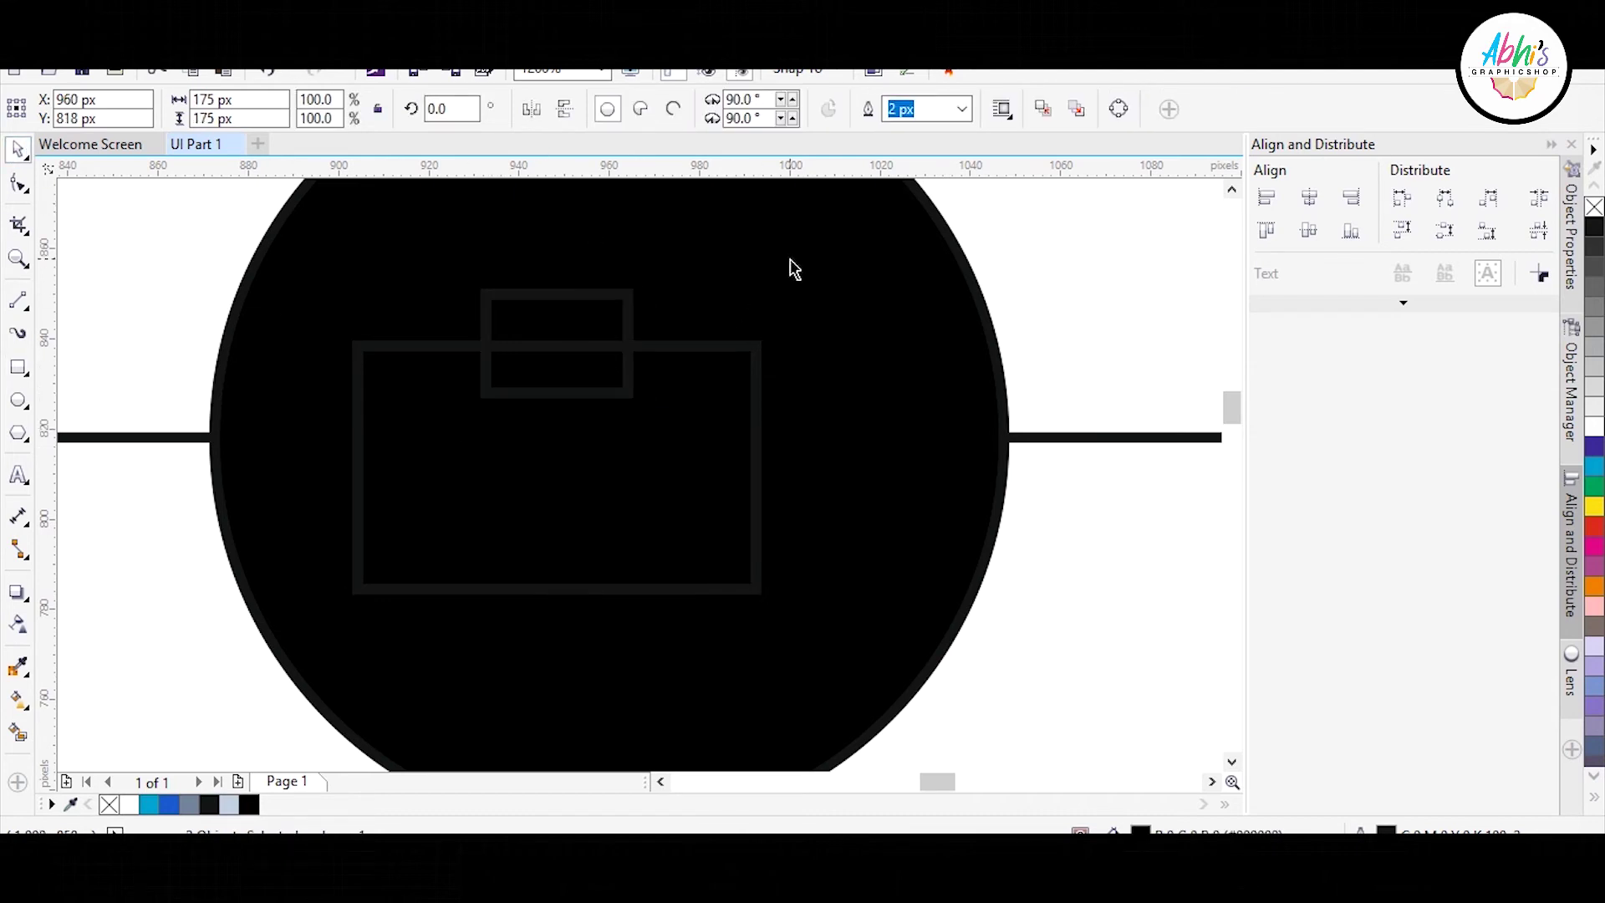
- Weld the two rectangles into a single camera body shape and give it a white outline
click(559, 316)
shift+click(682, 407)
click(649, 117)
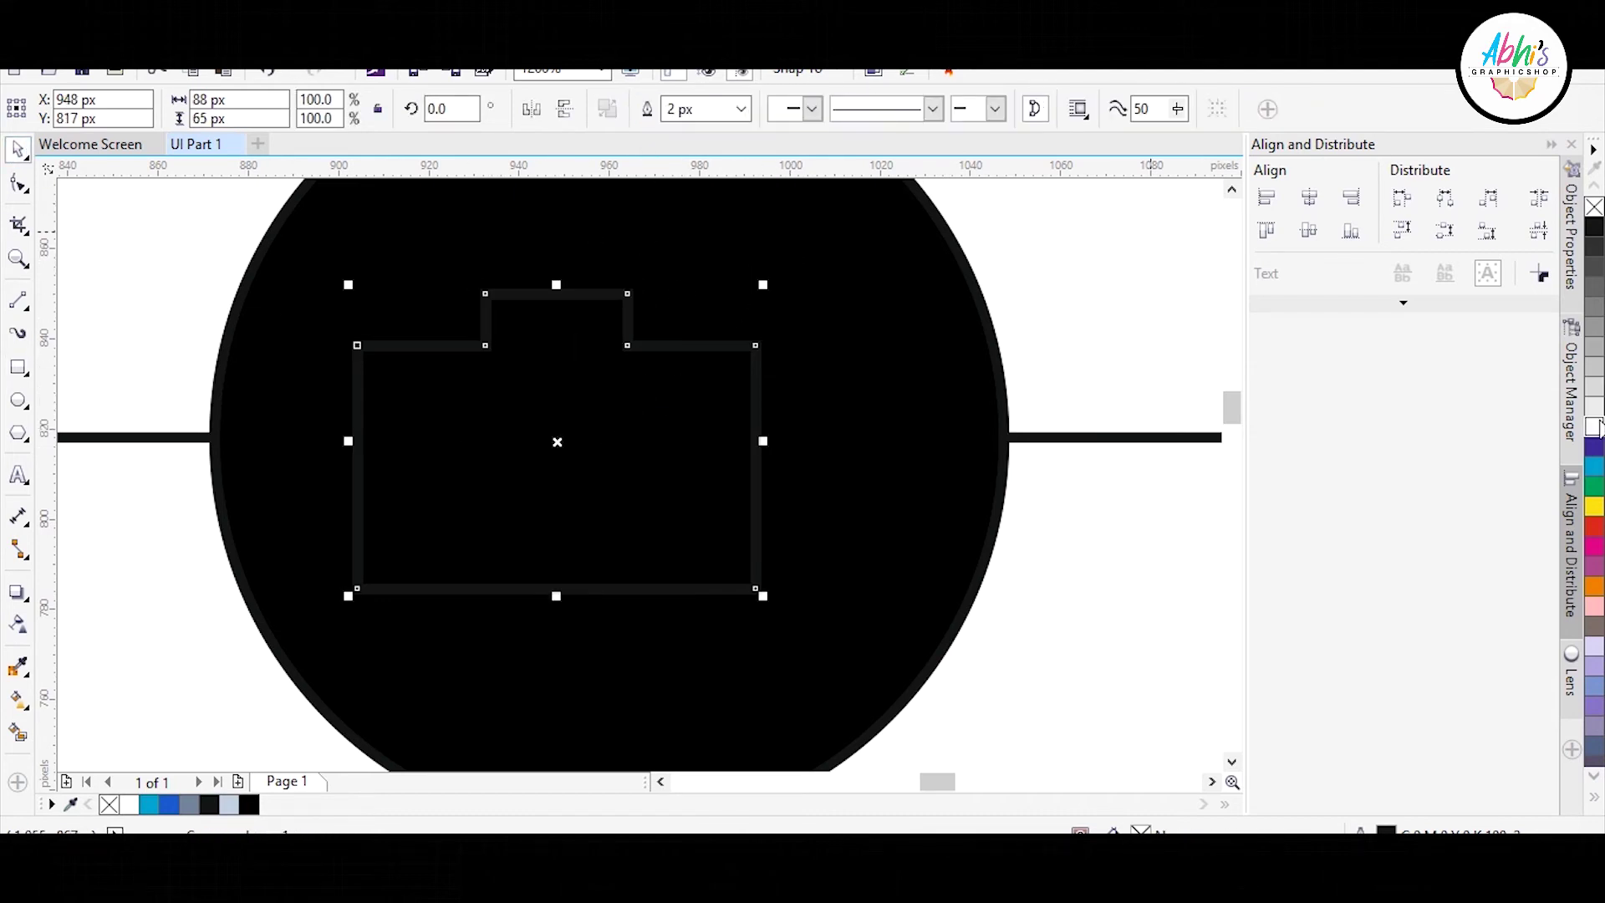
right_click(1594, 427)
- Center the camera body horizontally and vertically on the black circle
shift+click(864, 406)
key(c)
key(e)
key(Escape)
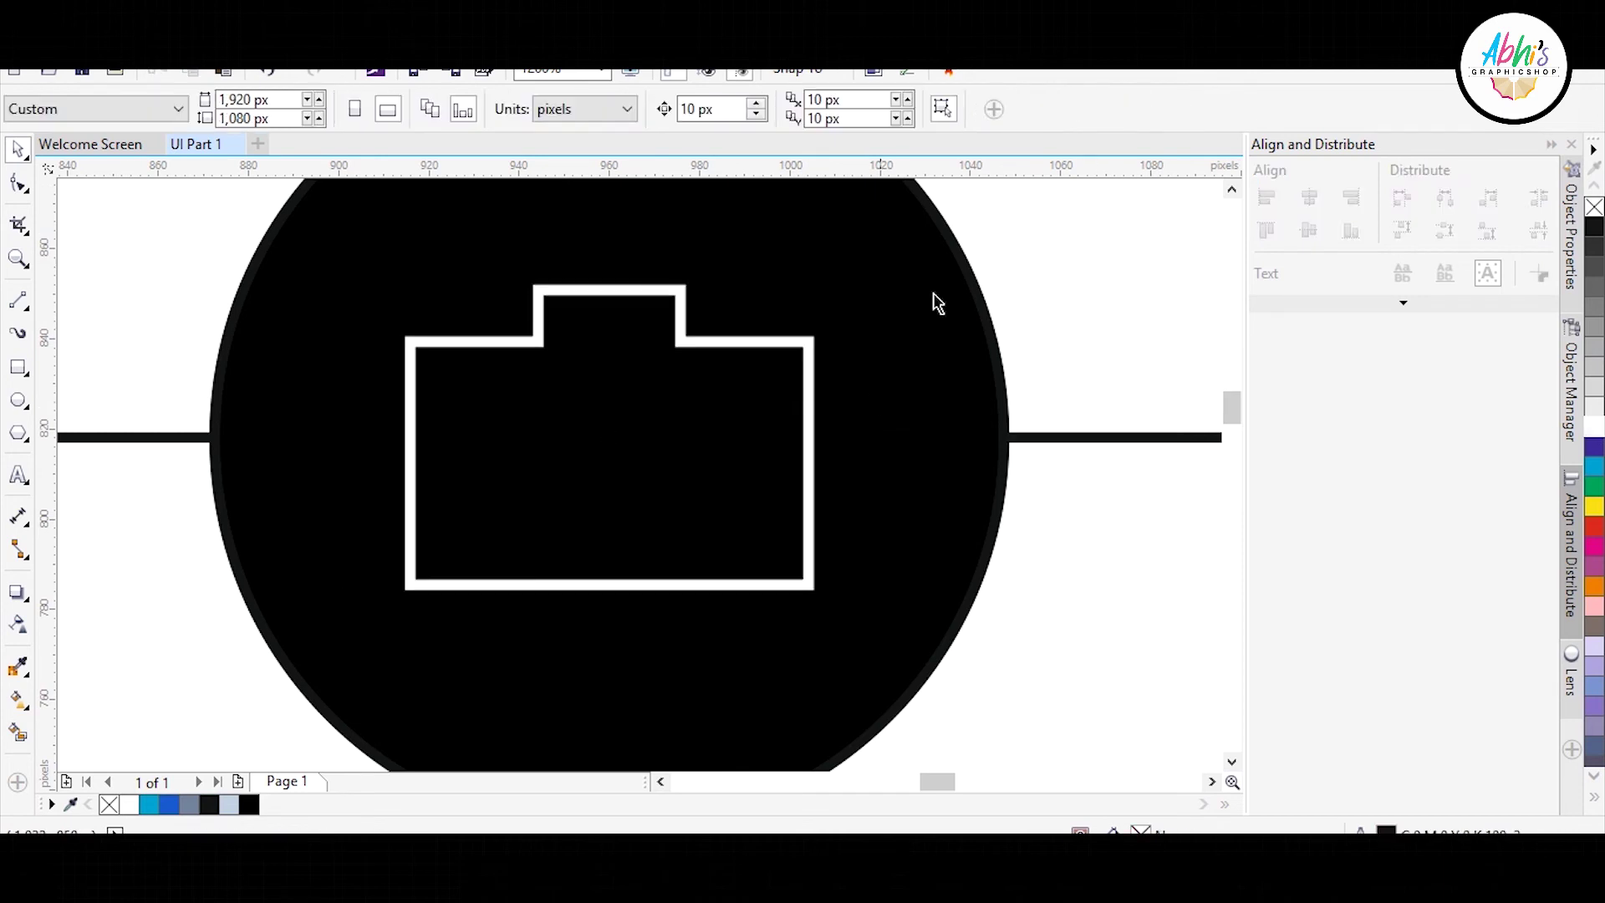
- Draw a lens circle about 37 px in diameter inside the camera body and give it a white outline
click(18, 400)
drag(520, 386, 677, 544)
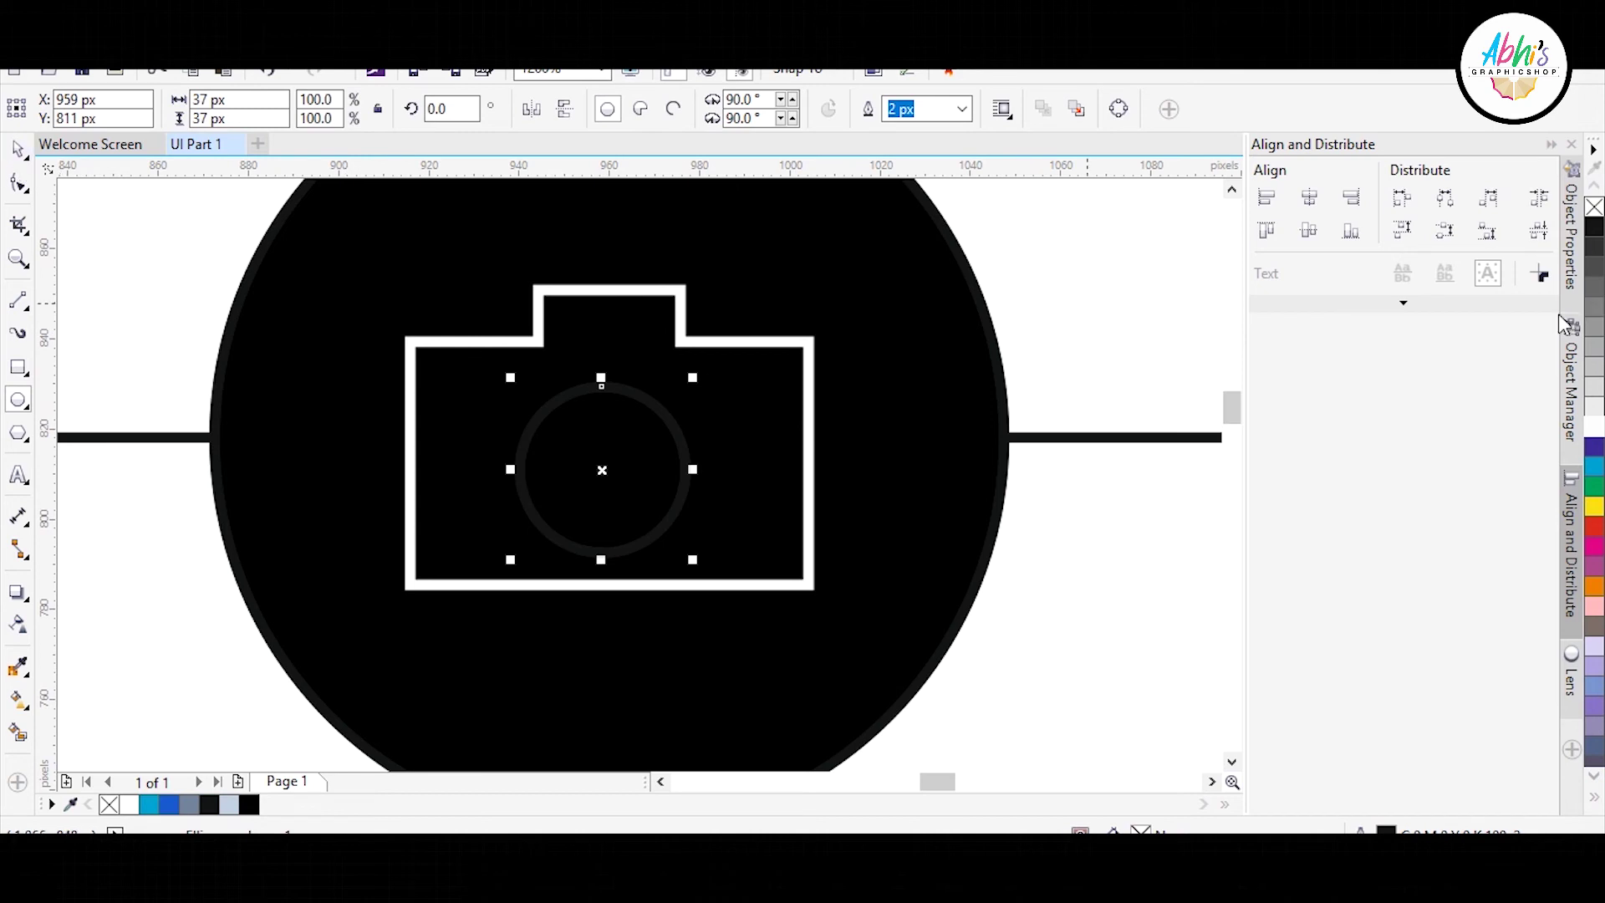
right_click(1596, 429)
- Center the lens circle on the camera body and shift it slightly down
click(19, 150)
shift+click(731, 346)
key(c)
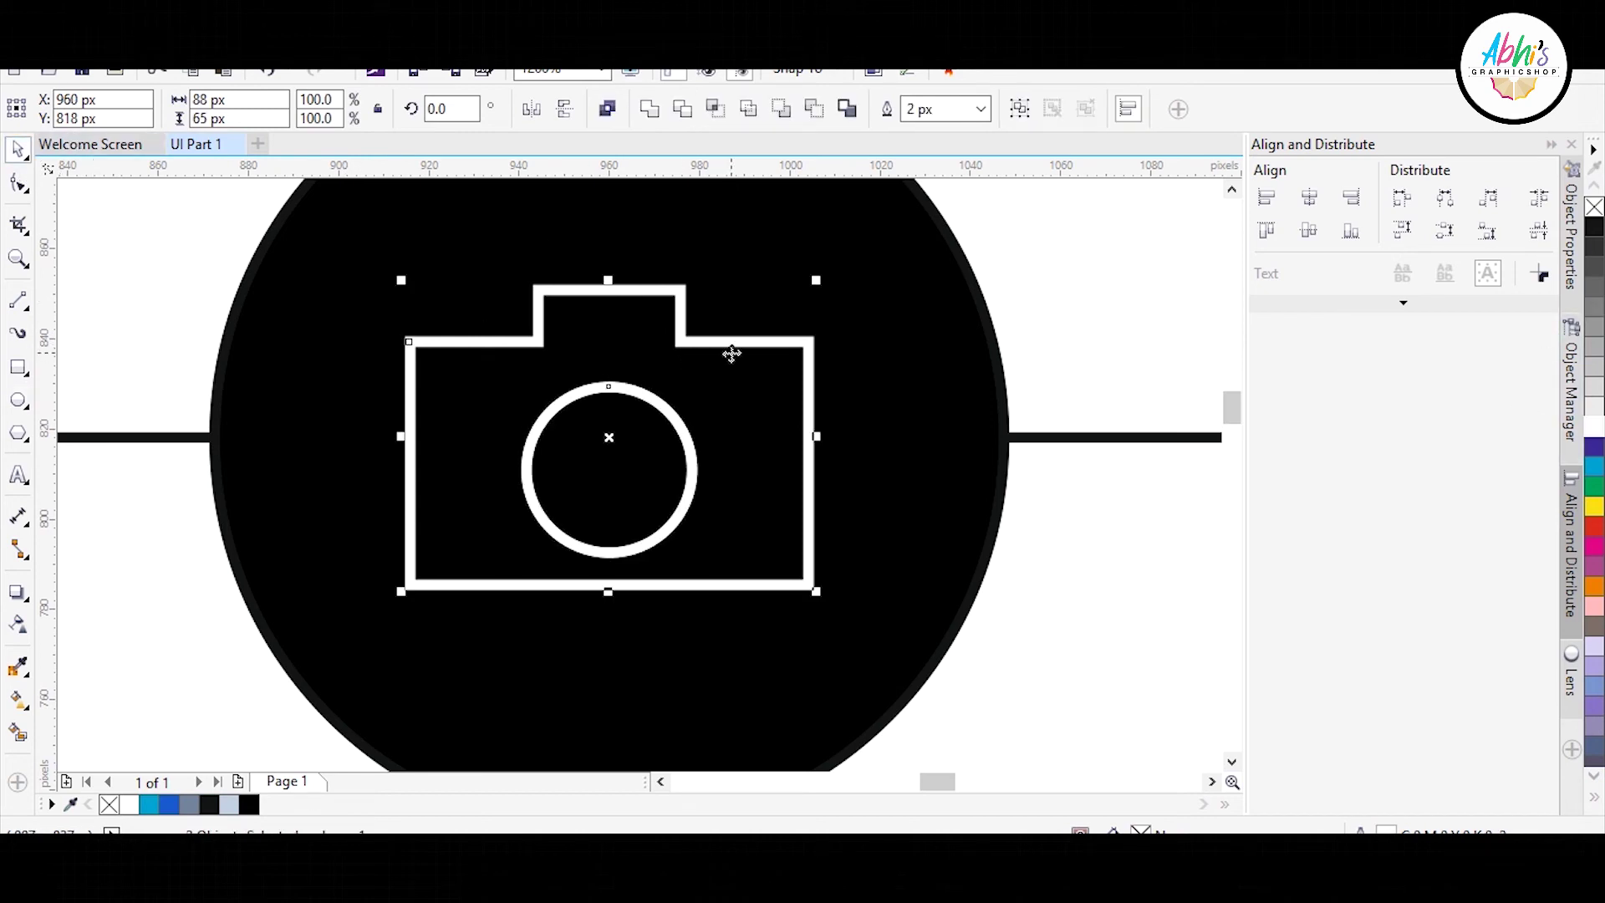
key(e)
click(826, 324)
drag(633, 423, 637, 446)
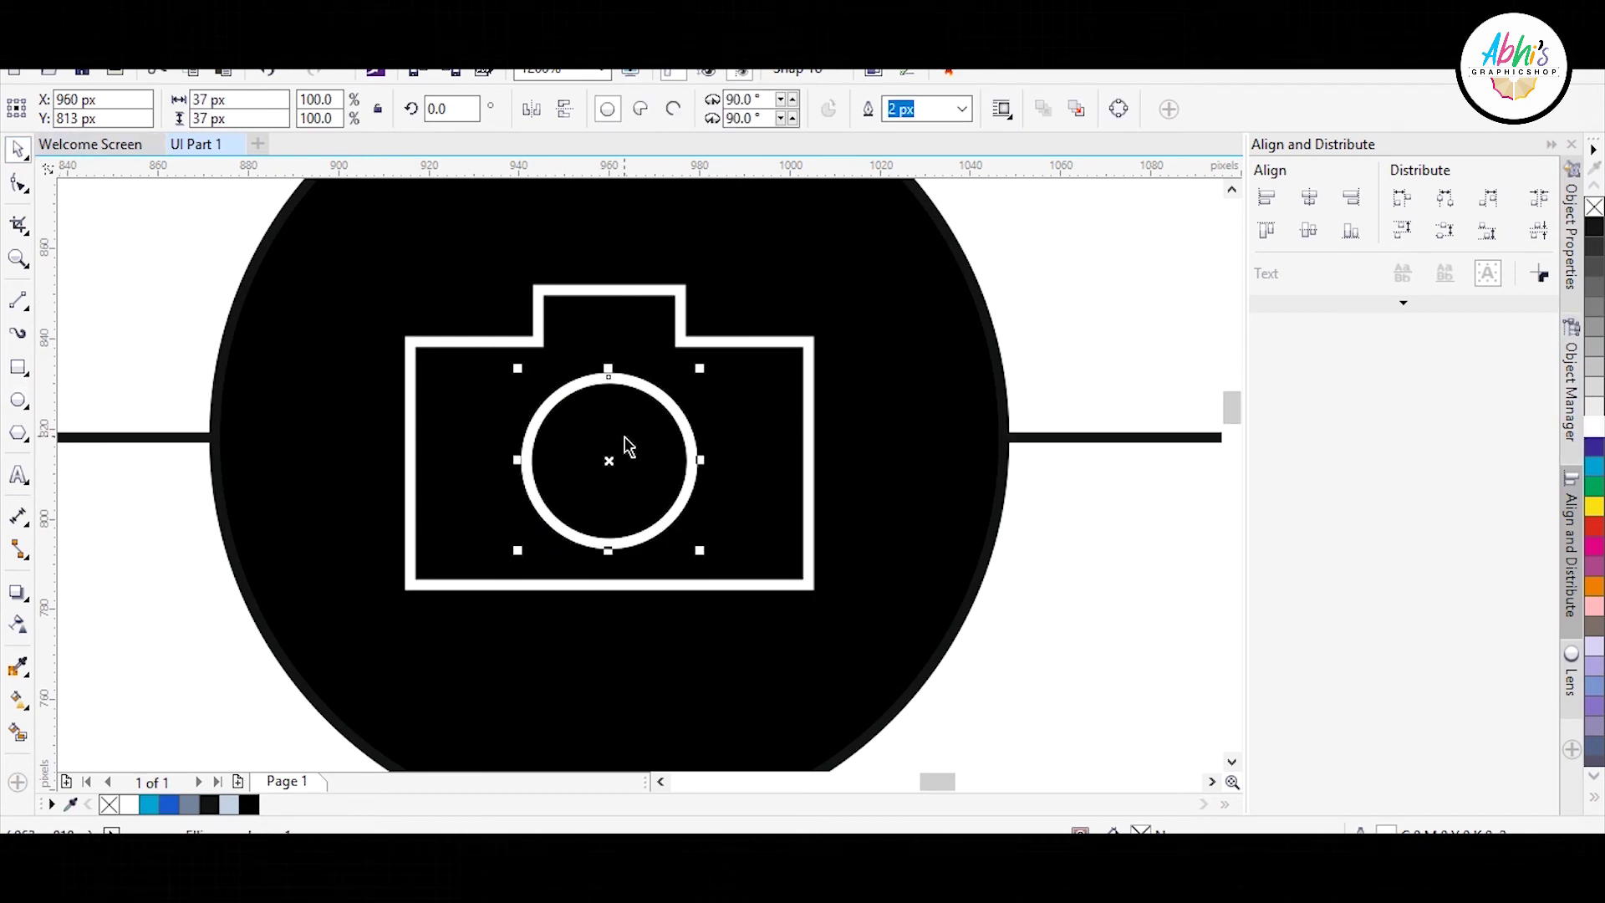
- Draw a highlight dot about 5 px in diameter in the lens's upper-left area and fill it white without an outline
scroll(629, 445, up, 1)
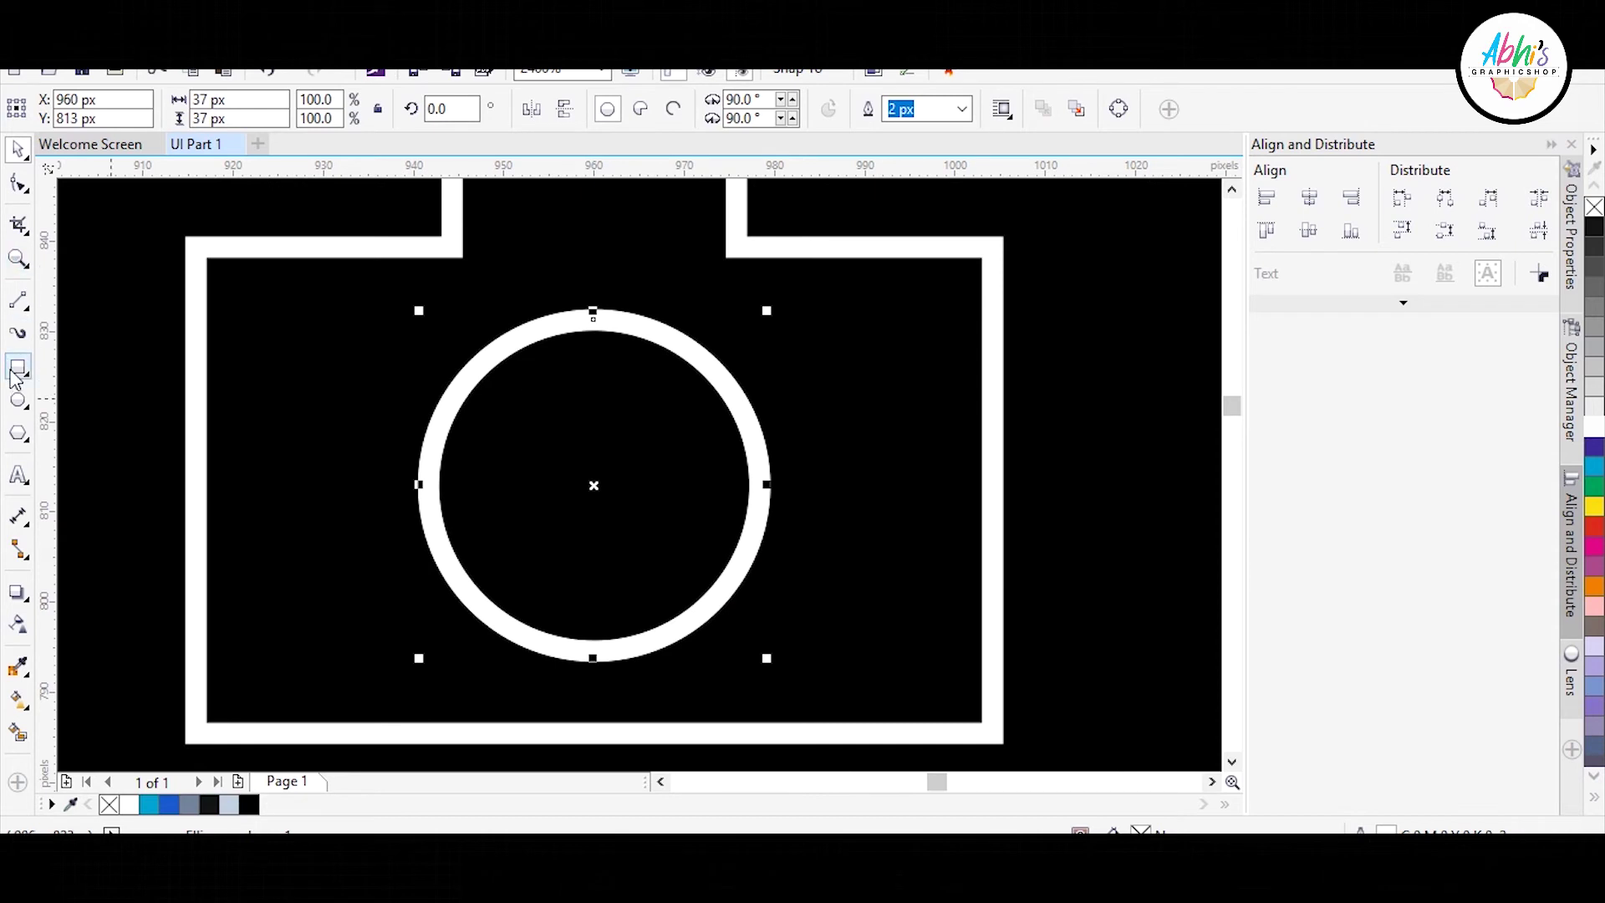
click(18, 400)
drag(473, 405, 534, 467)
click(1594, 427)
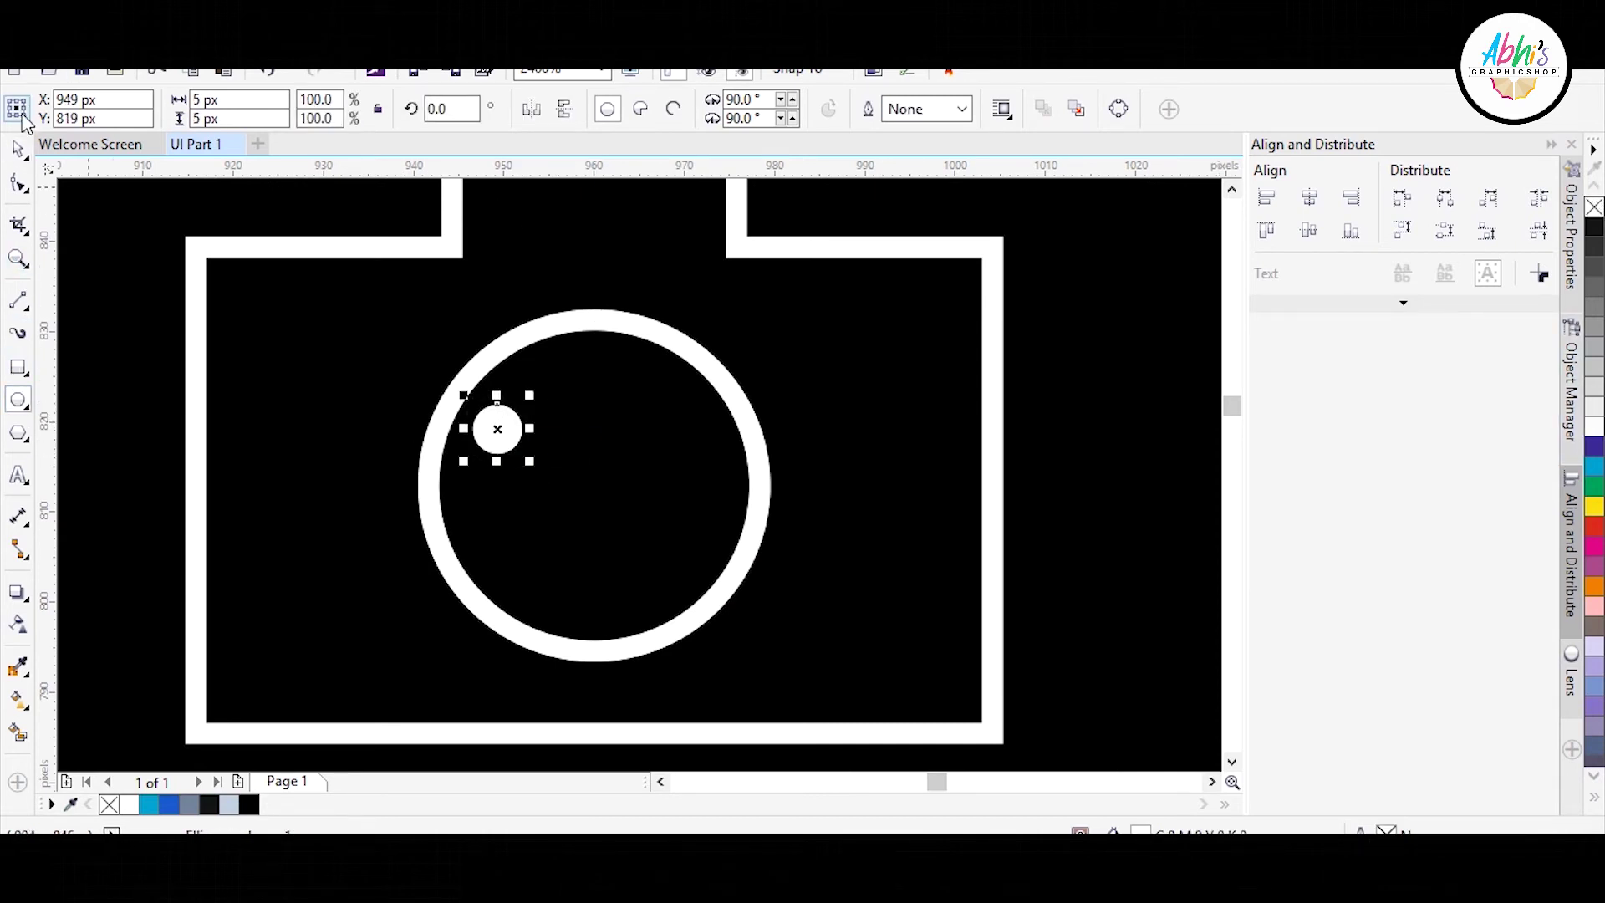
- Draw a horizontal line about 15 px long in the camera body's upper-right area and color it white
click(17, 299)
mouse_move(593, 288)
mouse_down()
mouse_move(920, 297)
mouse_move(680, 288)
mouse_move(827, 303)
mouse_move(788, 315)
mouse_up()
click(18, 148)
right_click(1594, 428)
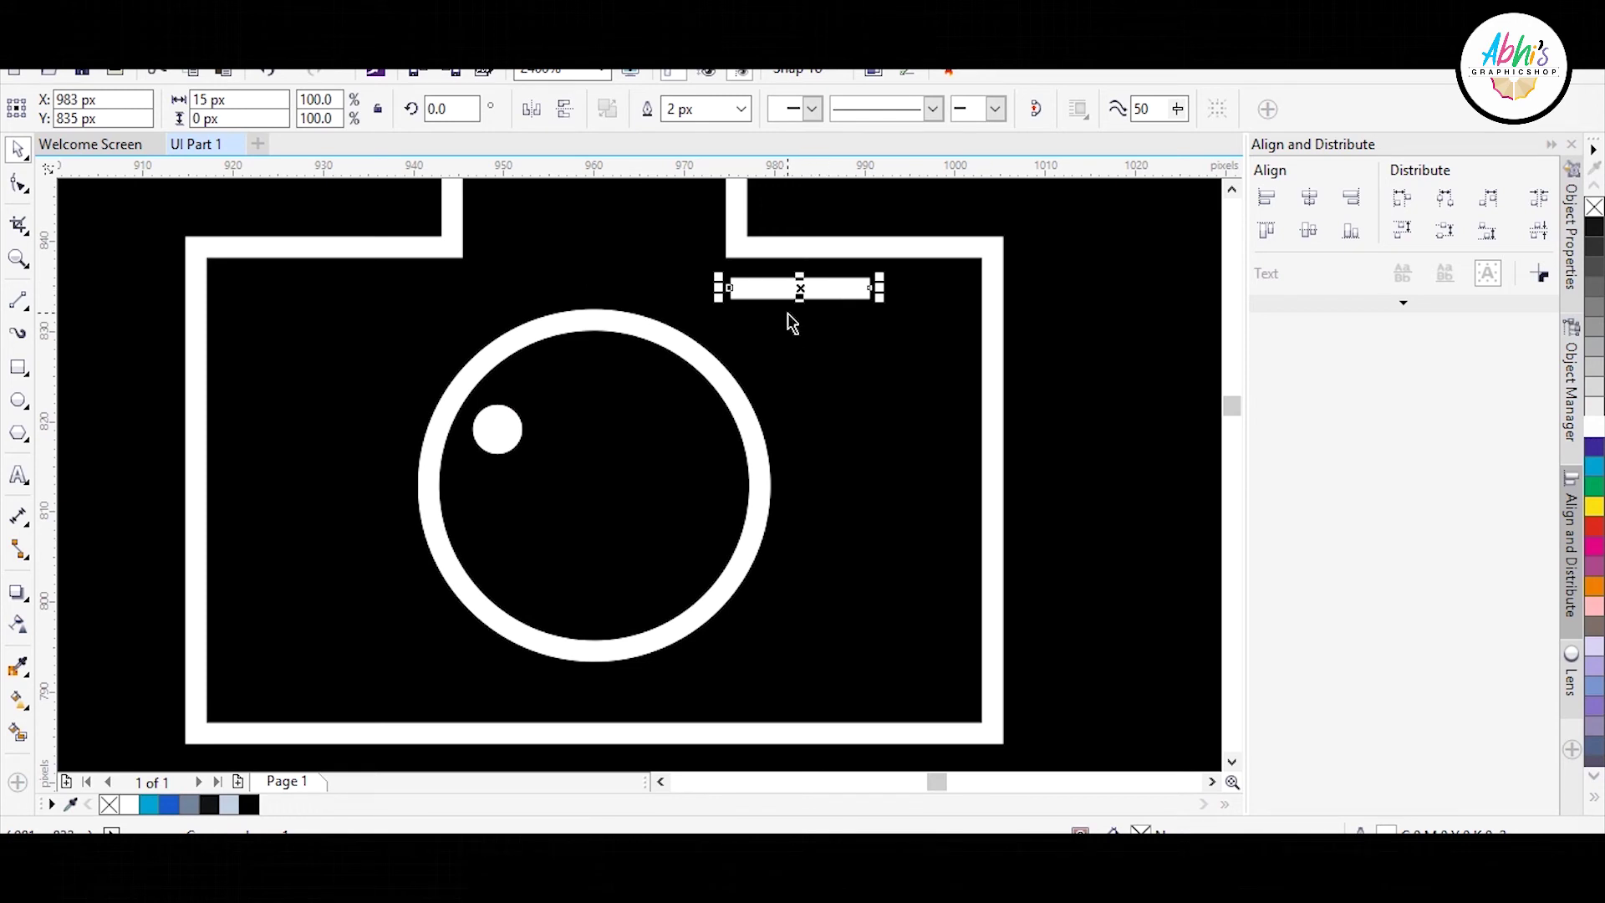
- Select all the camera icon pieces together with the black circle, and clear the selection
scroll(789, 315, down, 4)
drag(934, 234, 489, 428)
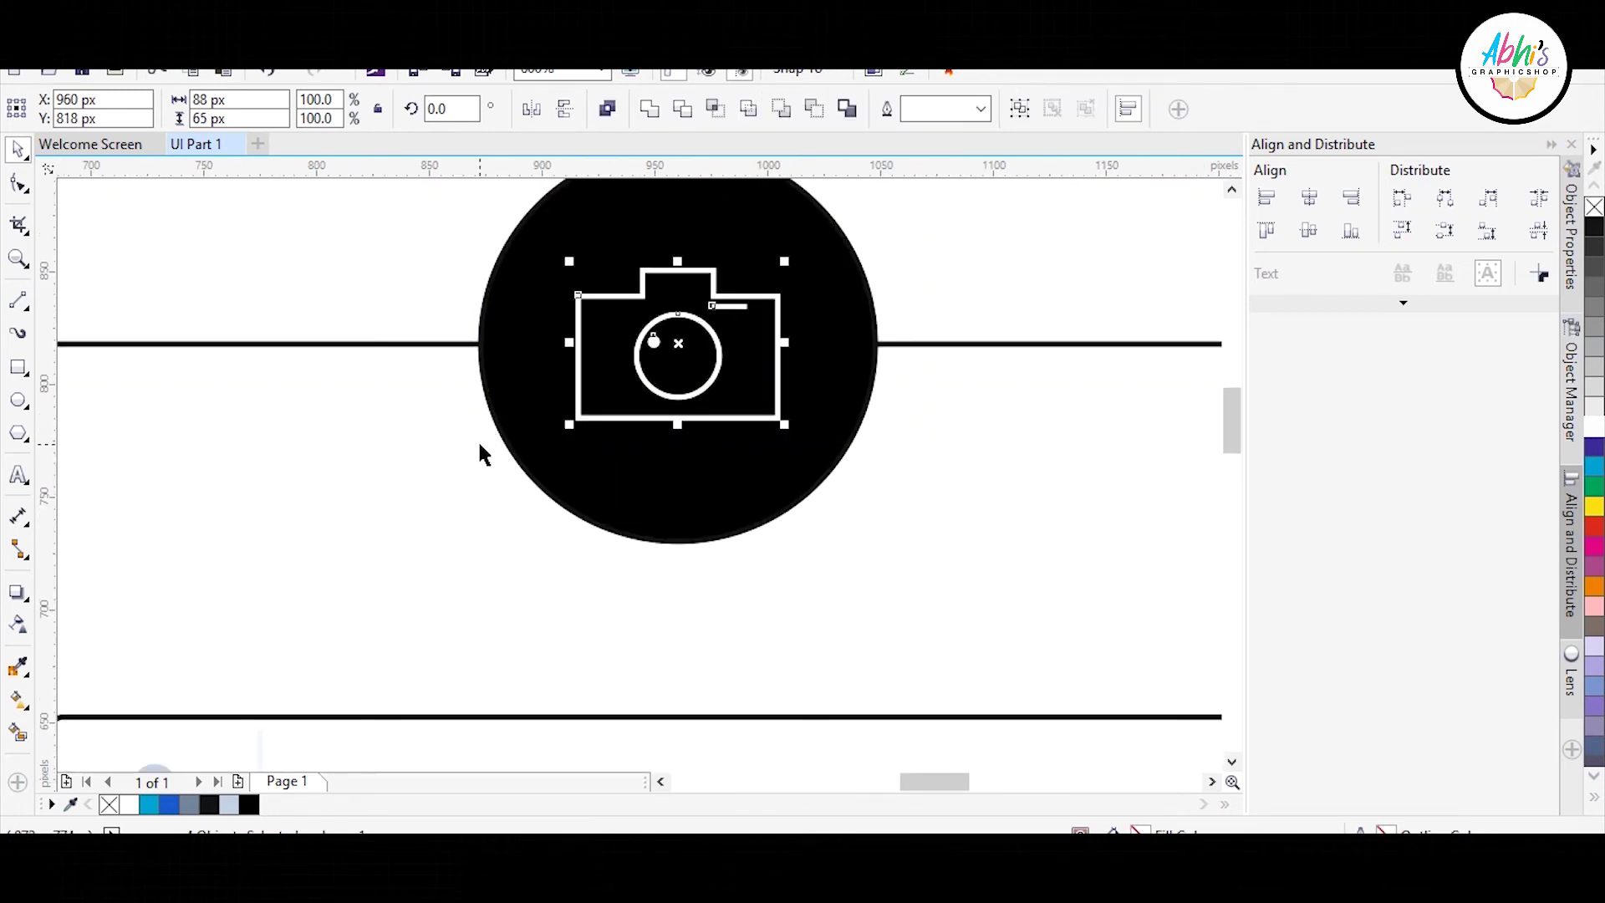
shift+click(819, 256)
key(Escape)
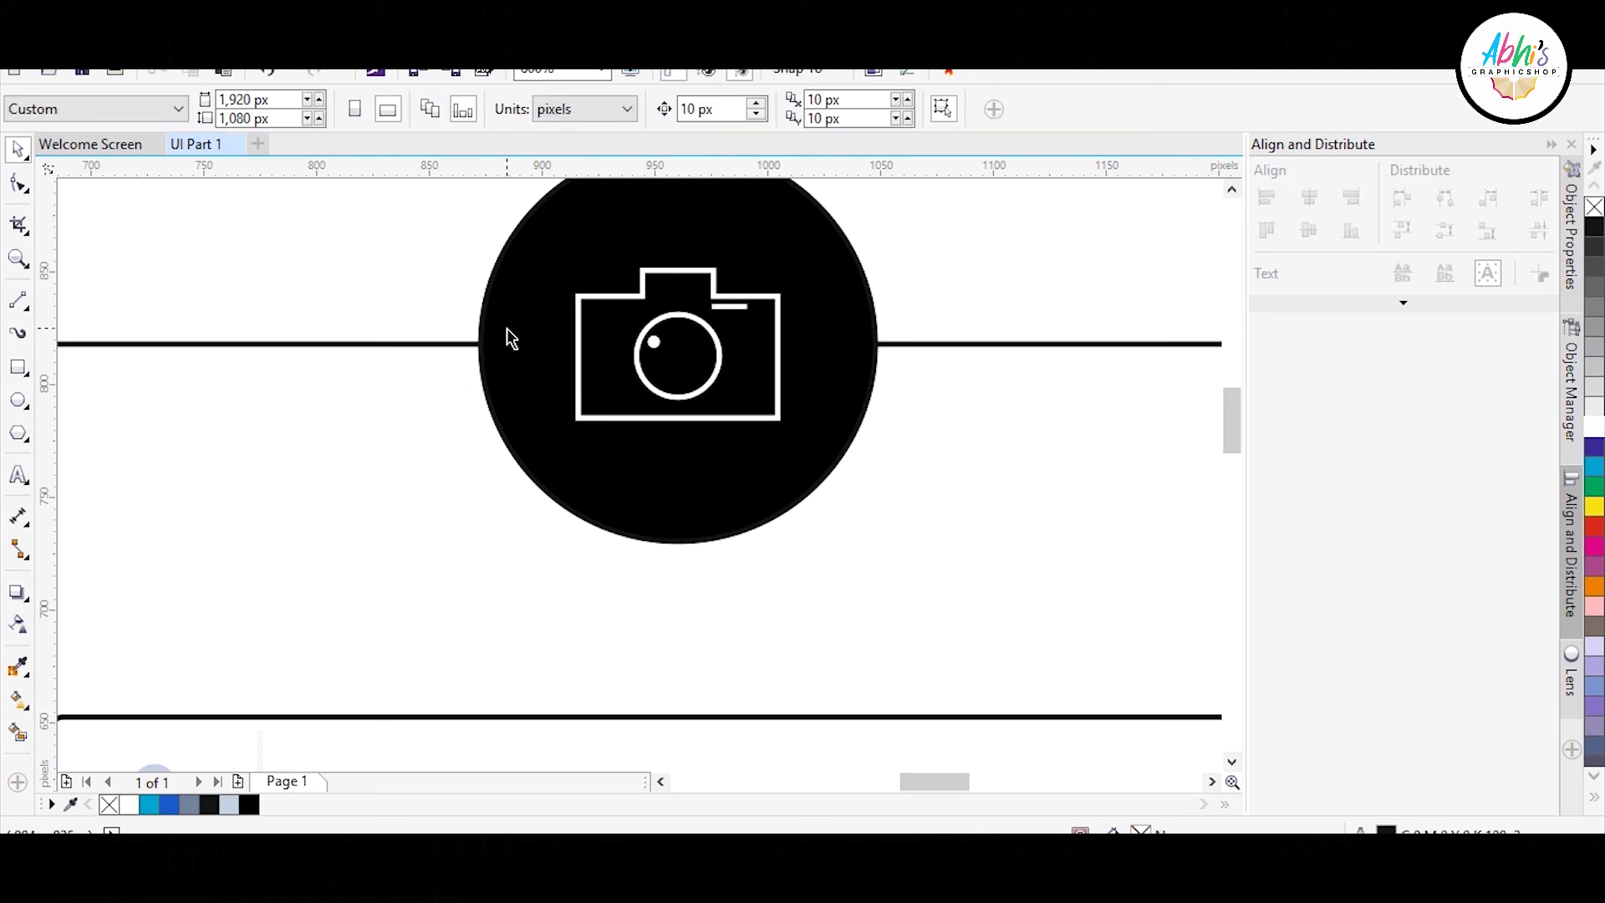
- Shorten the rounded card from its bottom edge to about 630 px high
scroll(451, 389, down, 4)
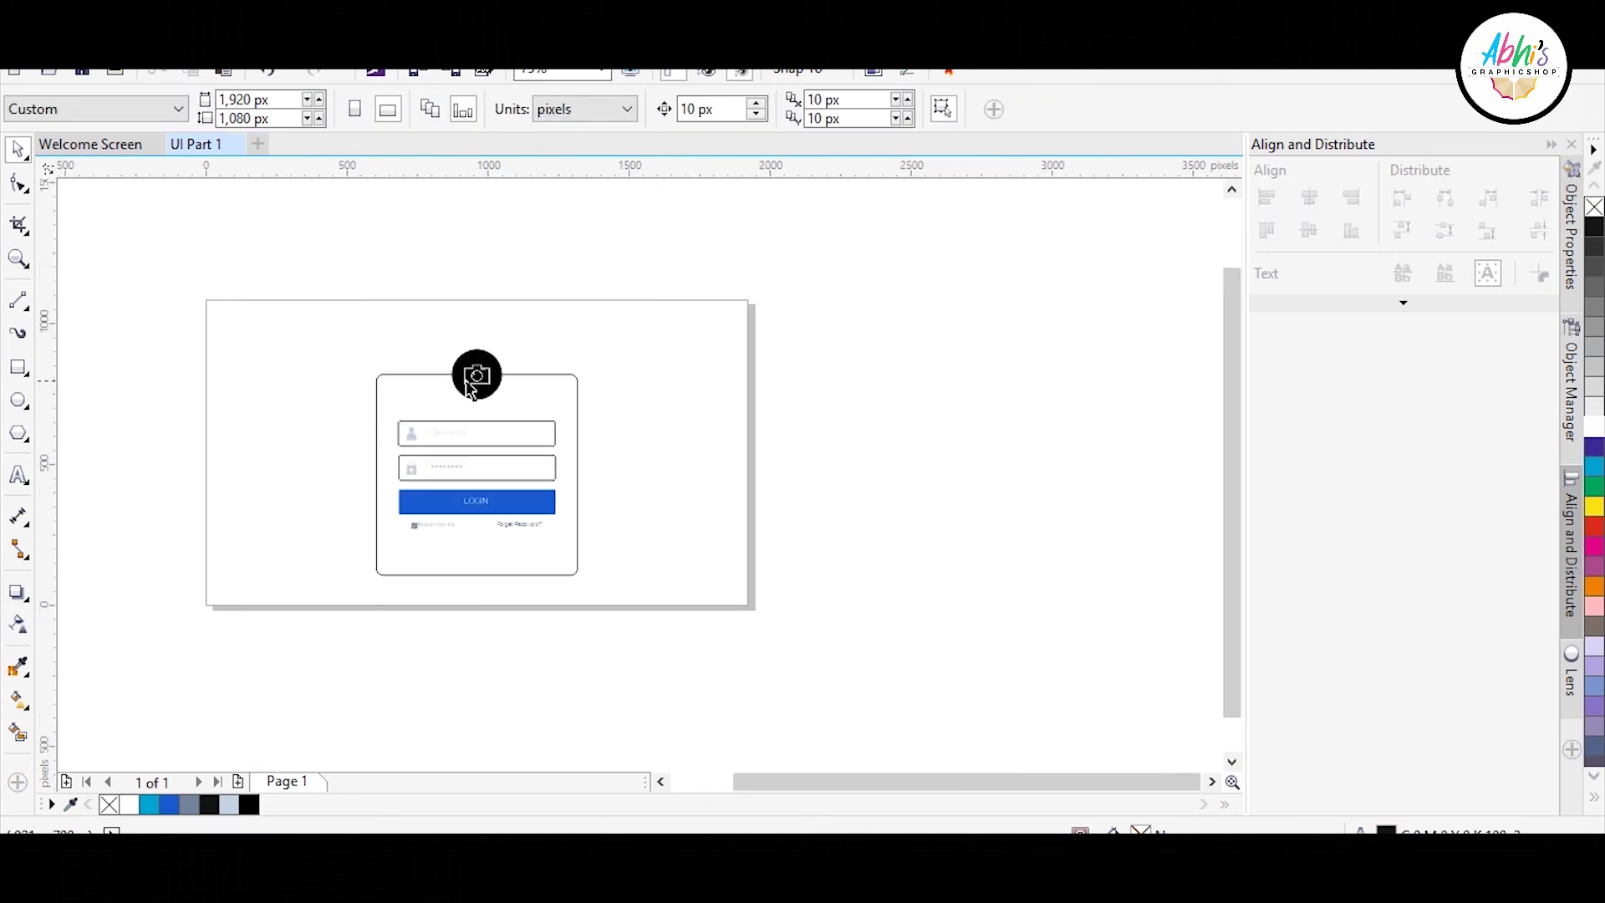
click(449, 575)
scroll(460, 575, up, 2)
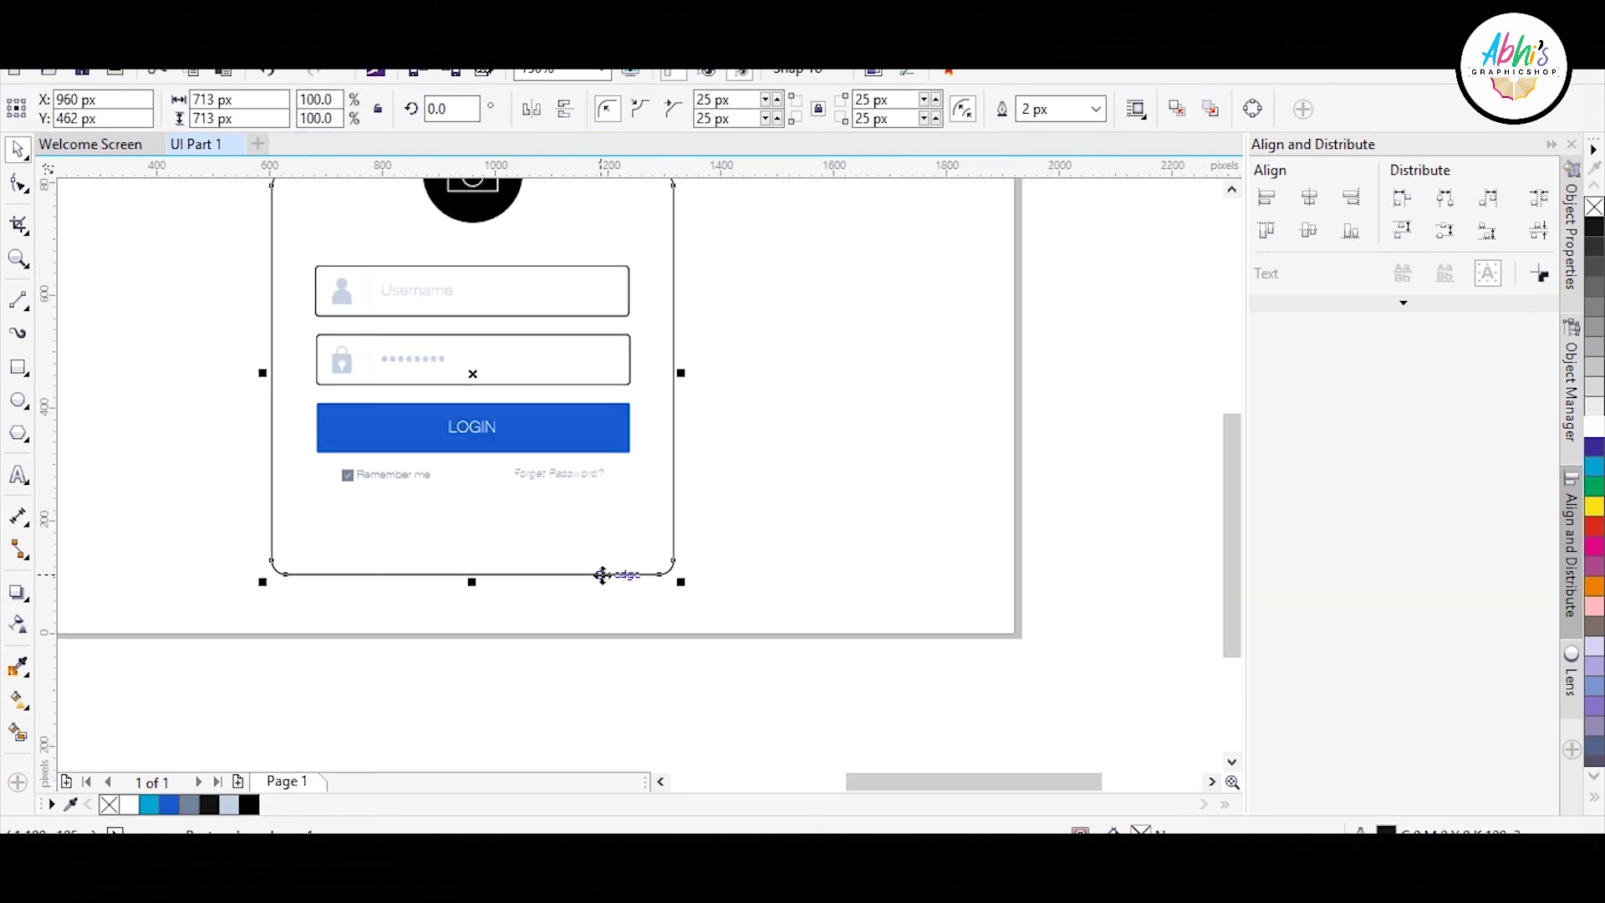
drag(473, 581, 487, 534)
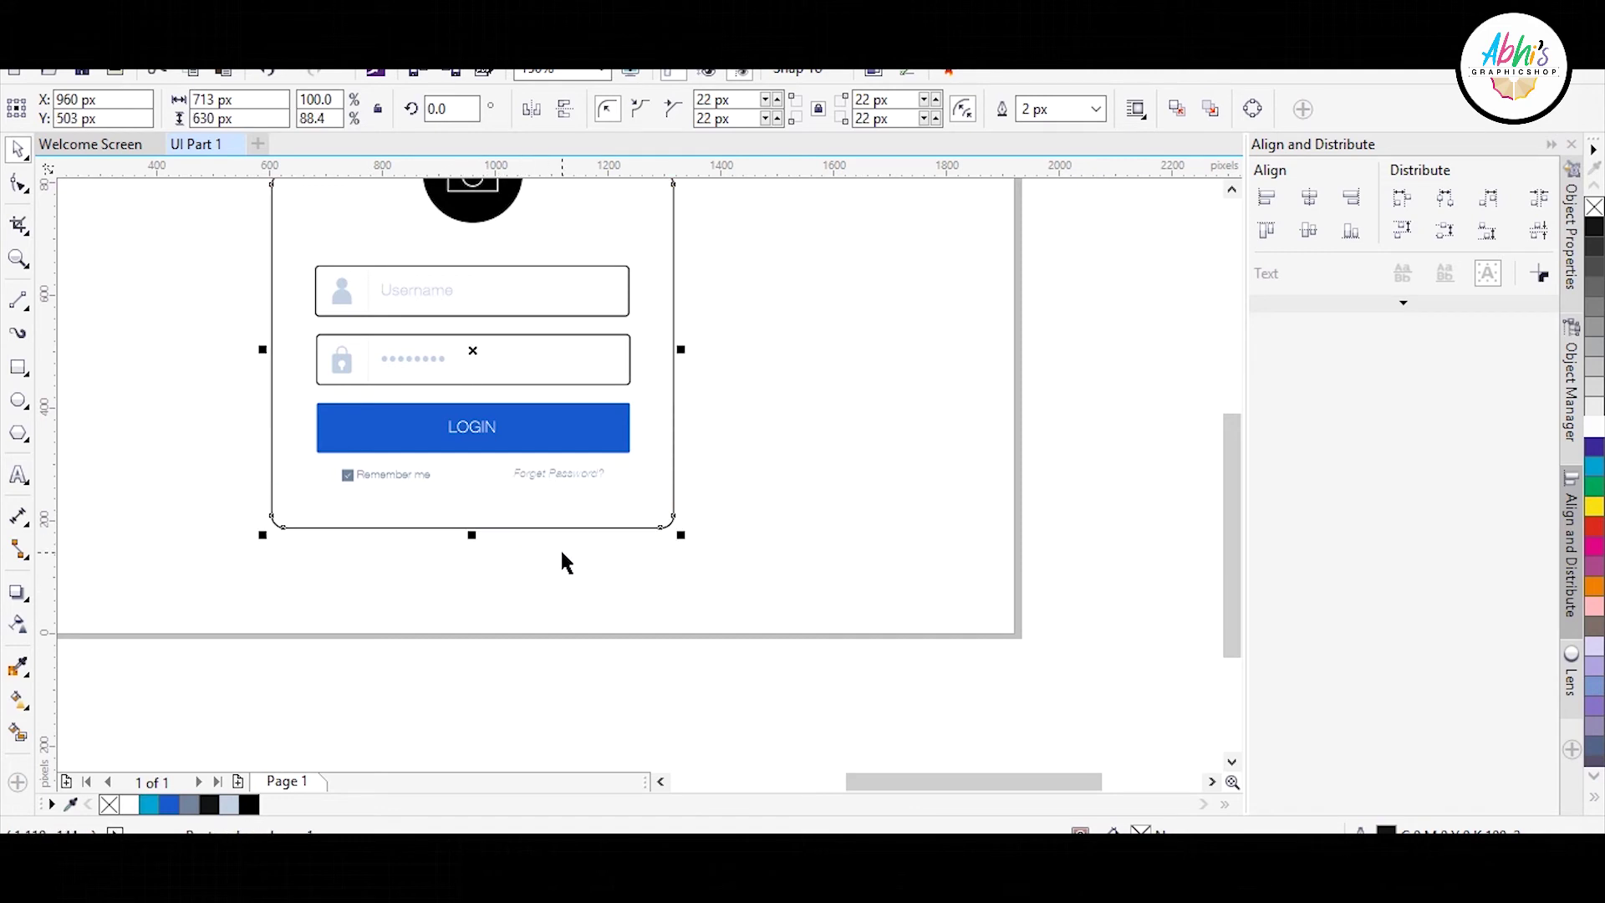
- Move the grouped login form slightly up and shorten the card from its bottom edge to about 601 px high
scroll(555, 553, down, 2)
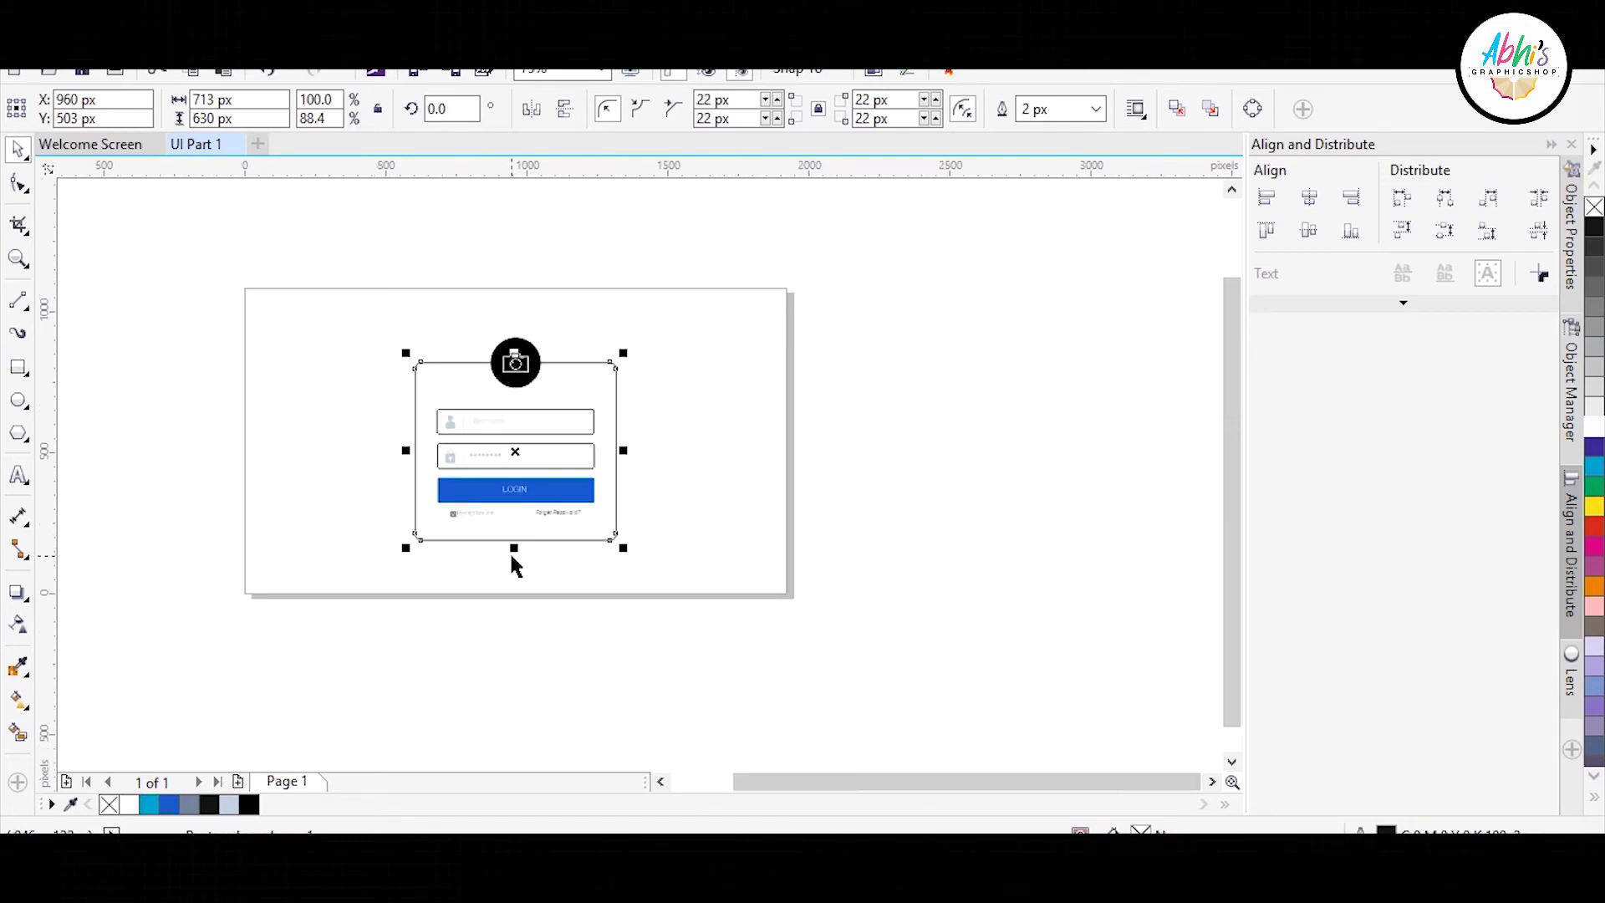
drag(658, 577, 285, 385)
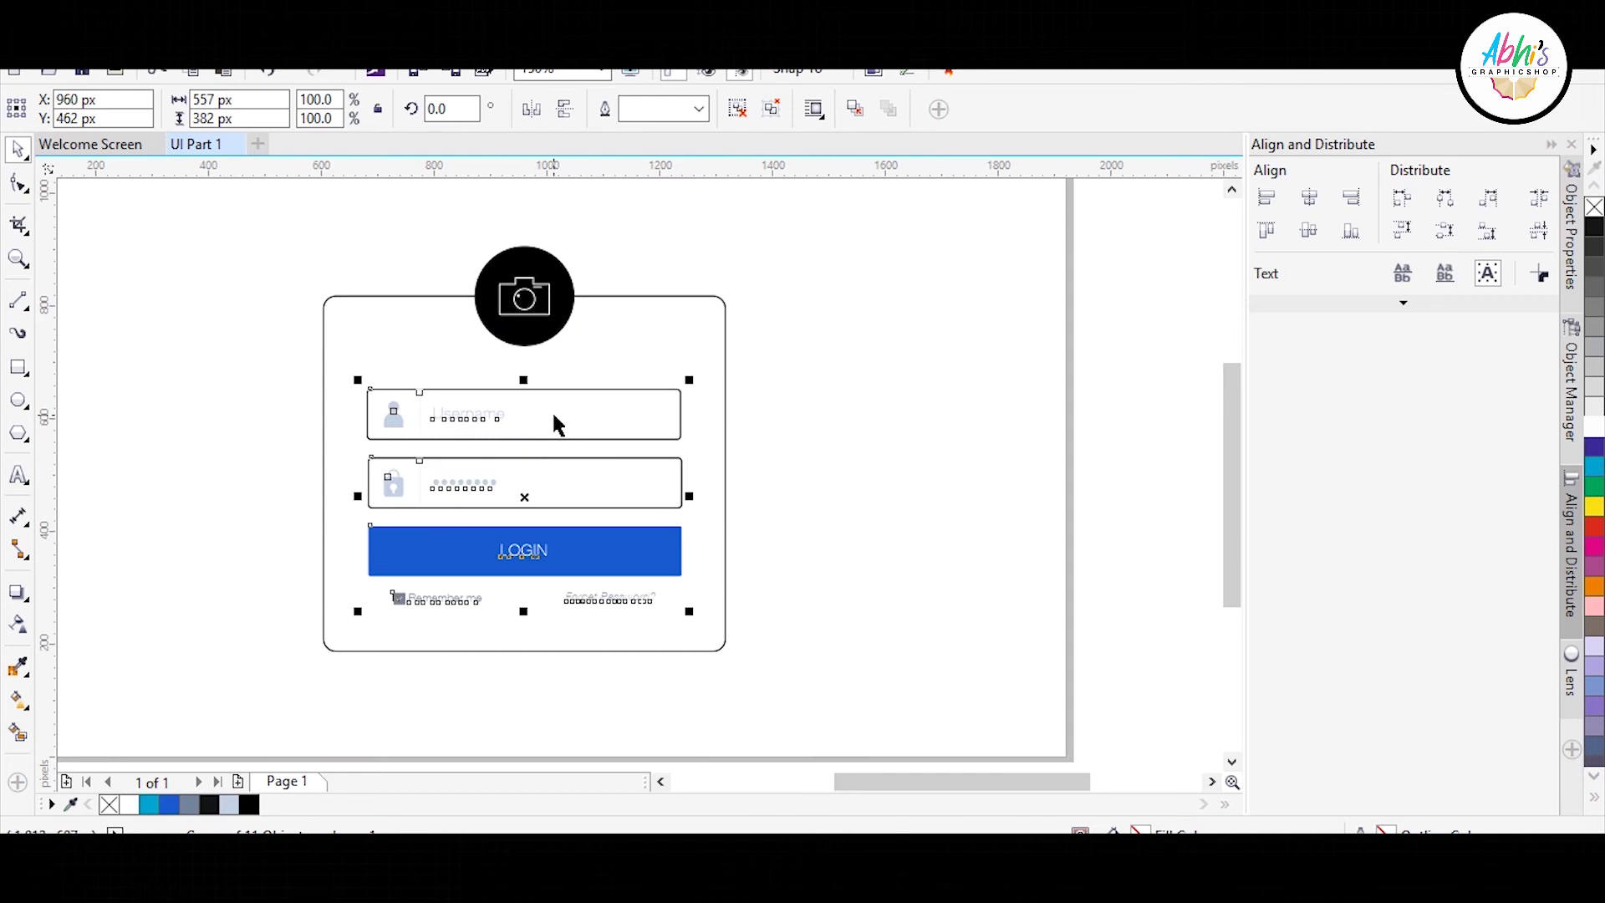
drag(523, 491, 523, 483)
click(523, 648)
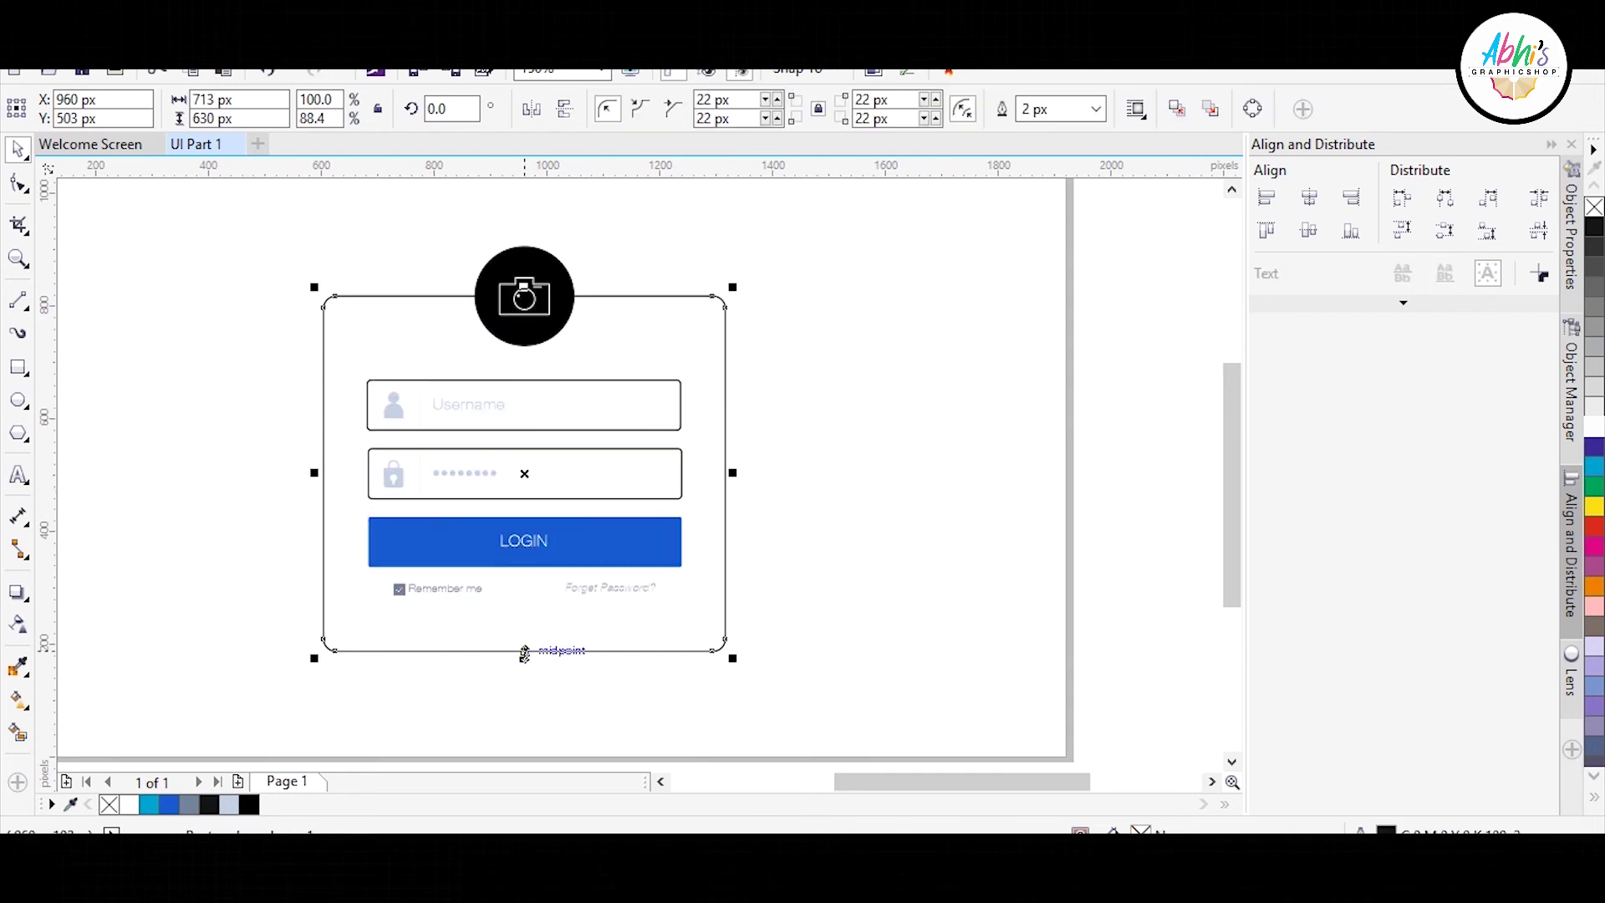
drag(523, 661, 529, 635)
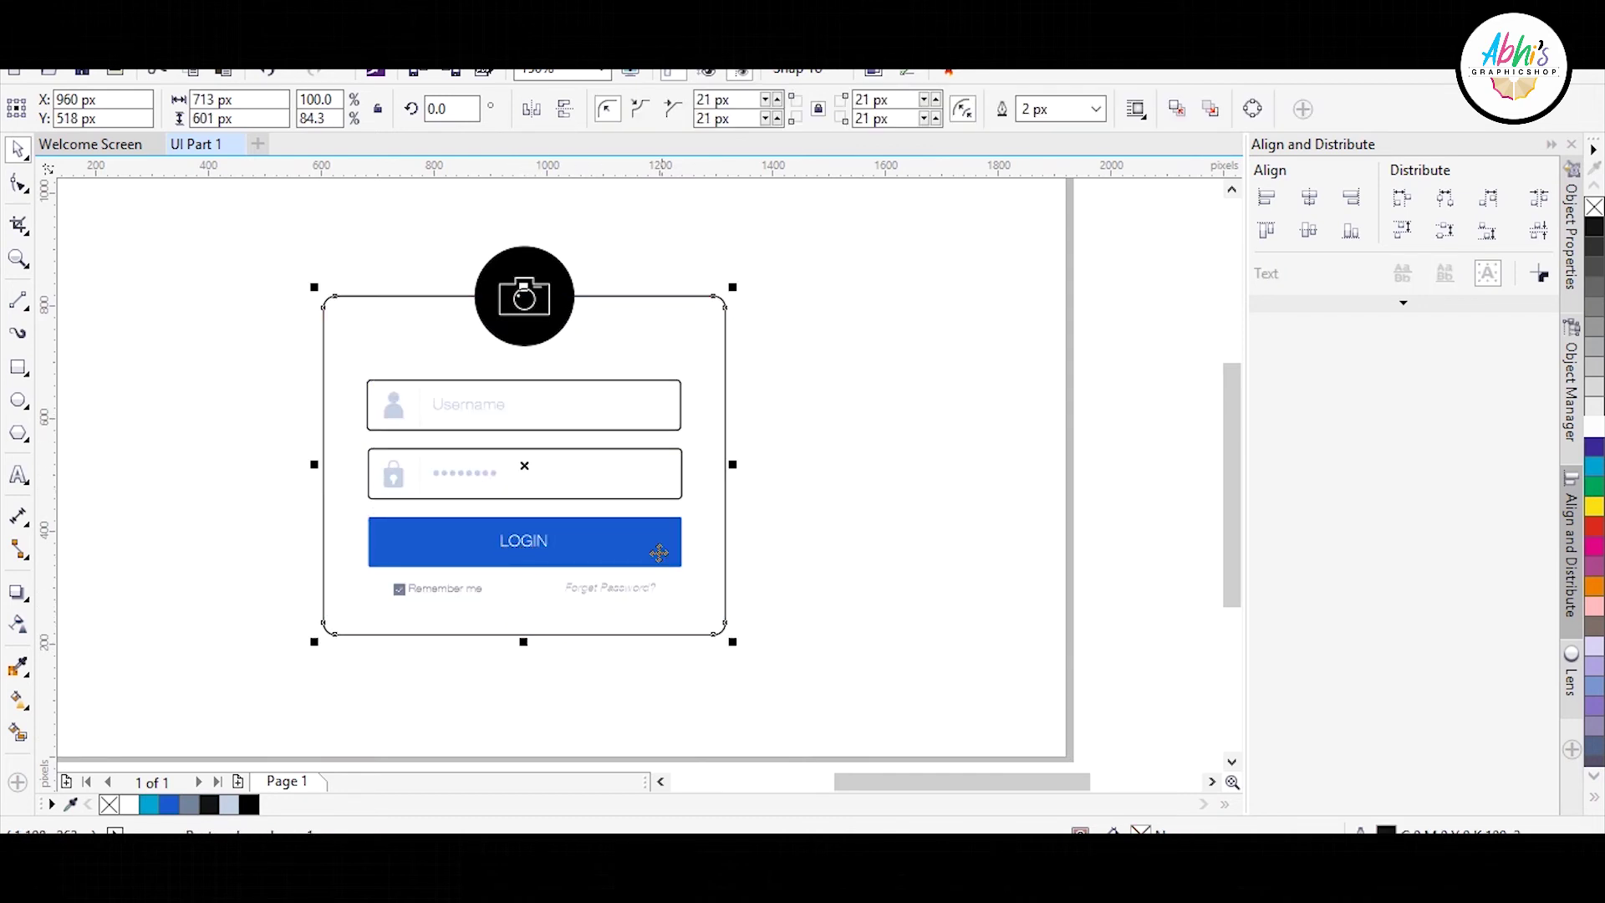
- Move the login form group up a little more and raise the card's bottom edge closer to the remember/forget row
drag(823, 631, 182, 369)
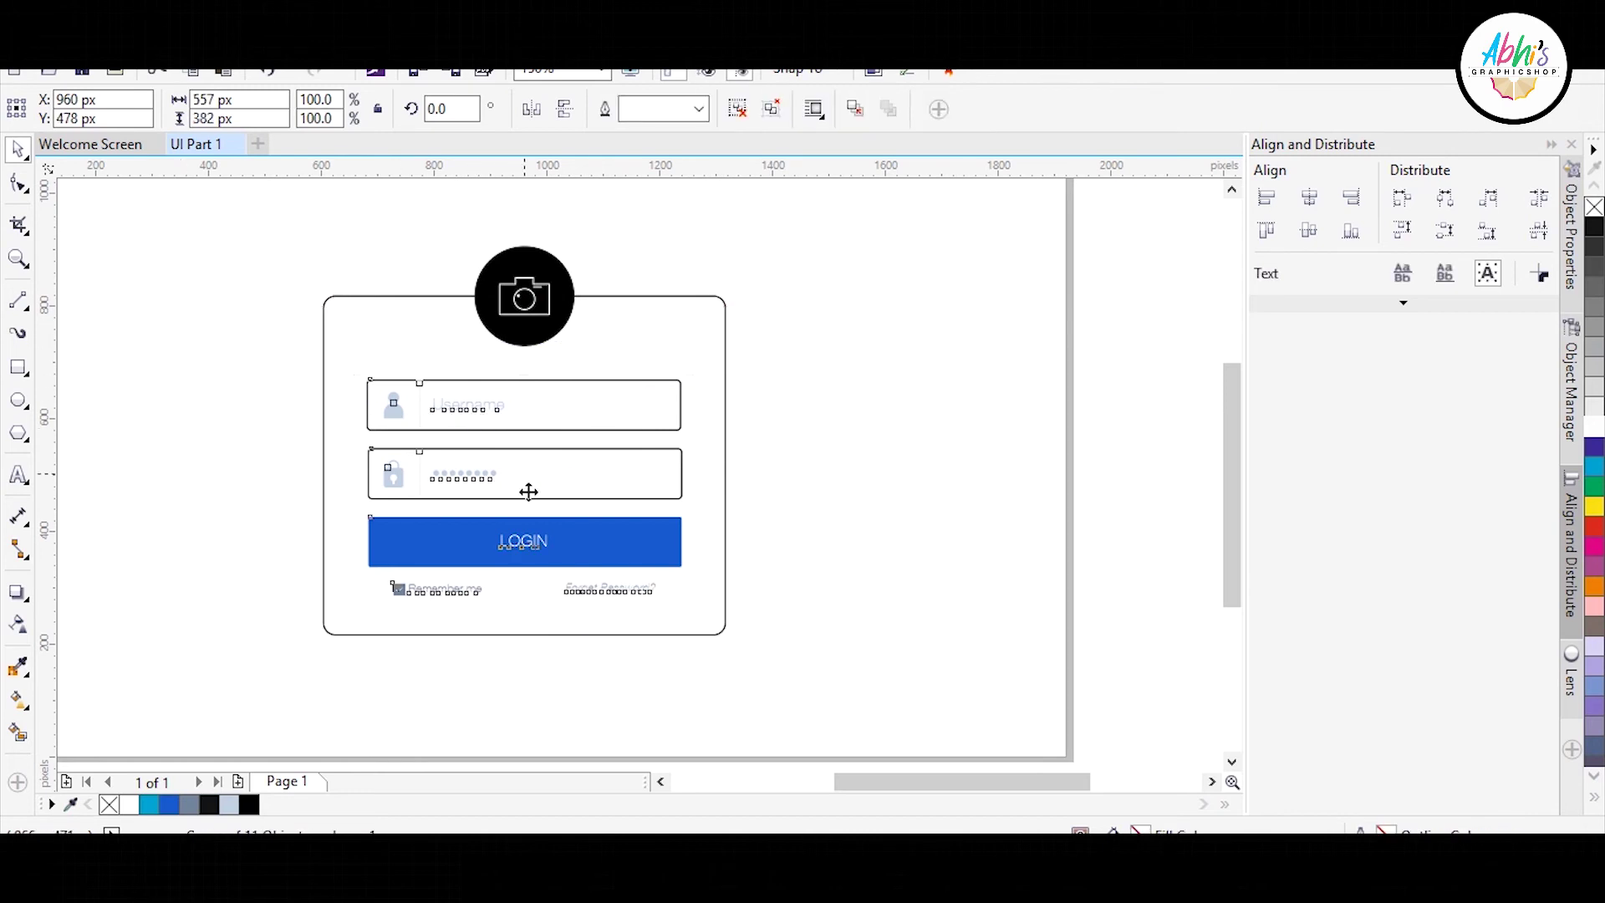
drag(527, 490, 530, 483)
click(523, 635)
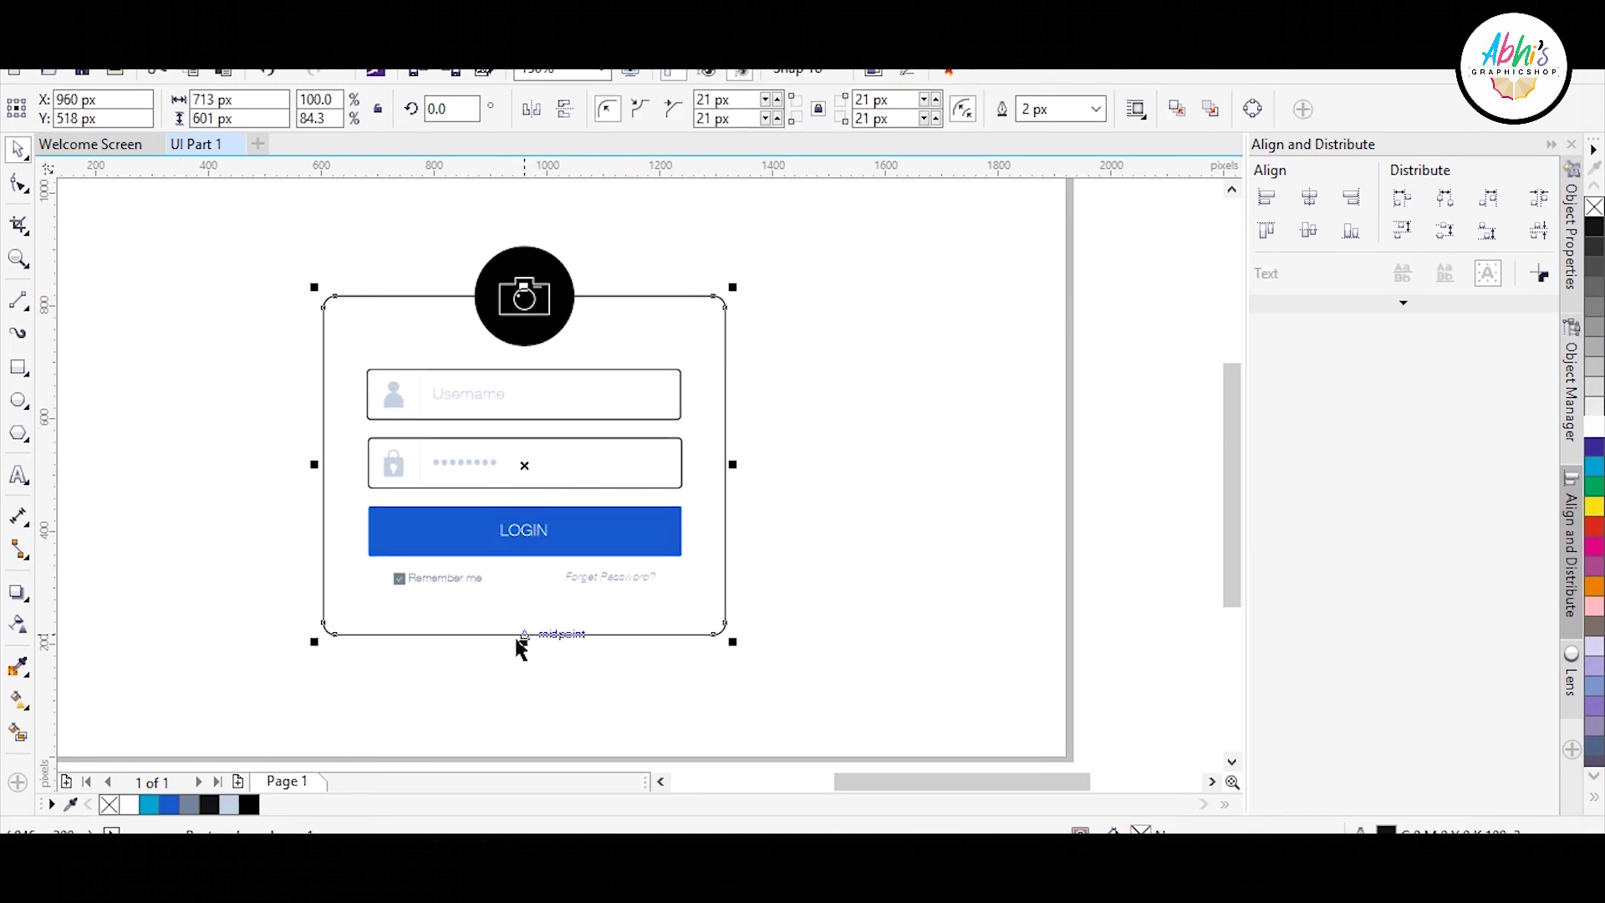
click(522, 637)
click(522, 637)
drag(524, 642, 523, 623)
click(508, 657)
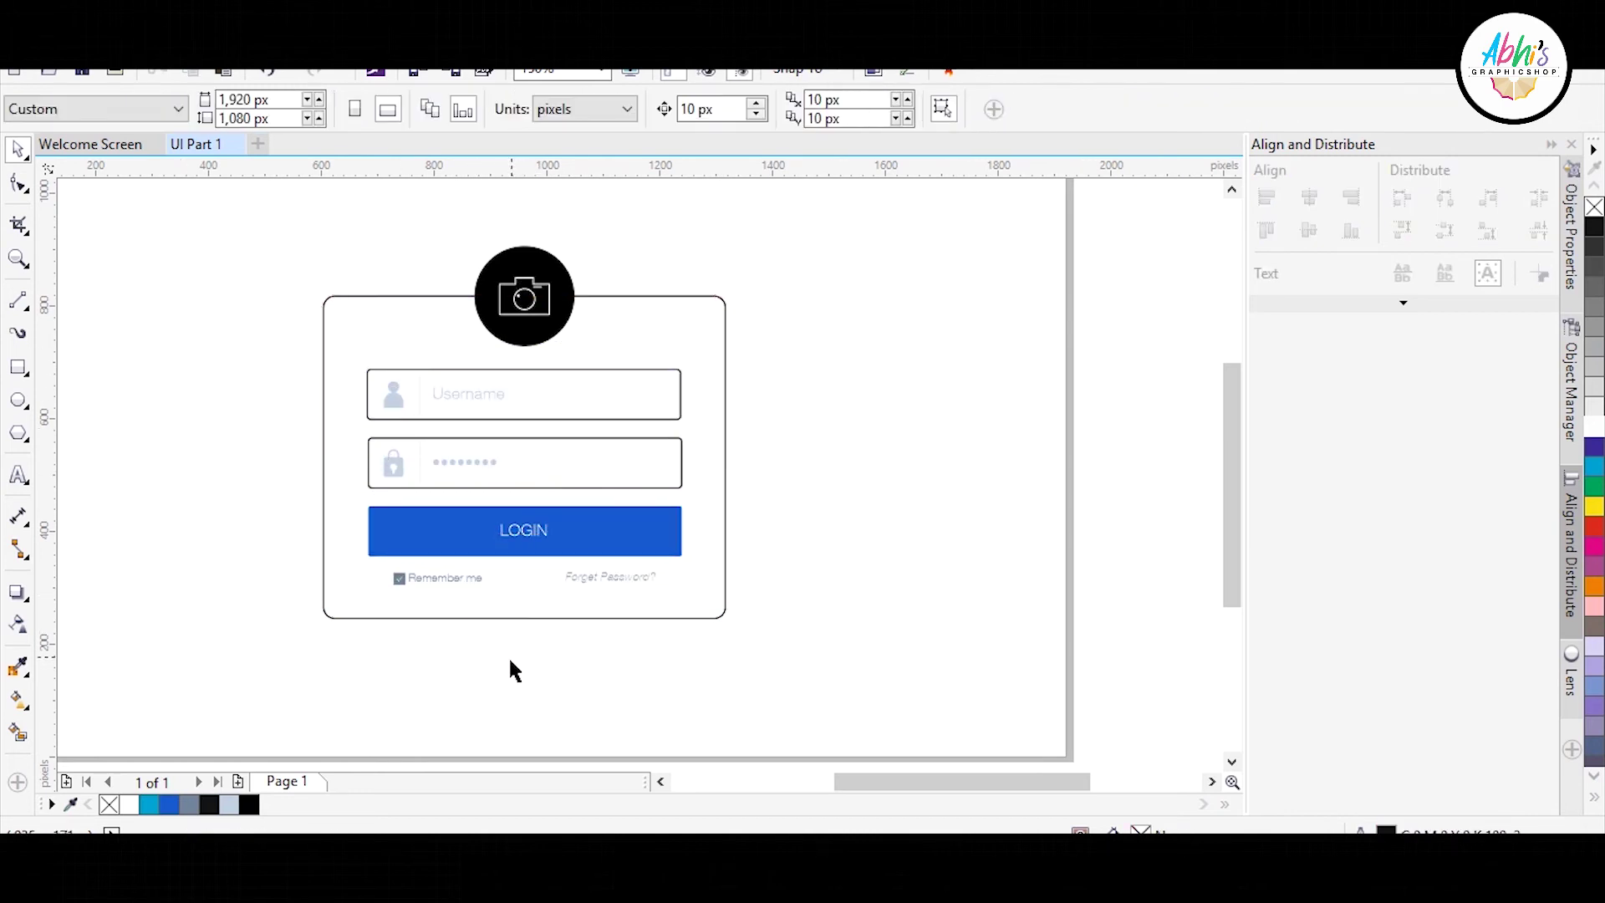
- Group all the login card elements and center the group on the page
scroll(609, 508, down, 1)
drag(432, 372, 390, 316)
key(ctrl+g)
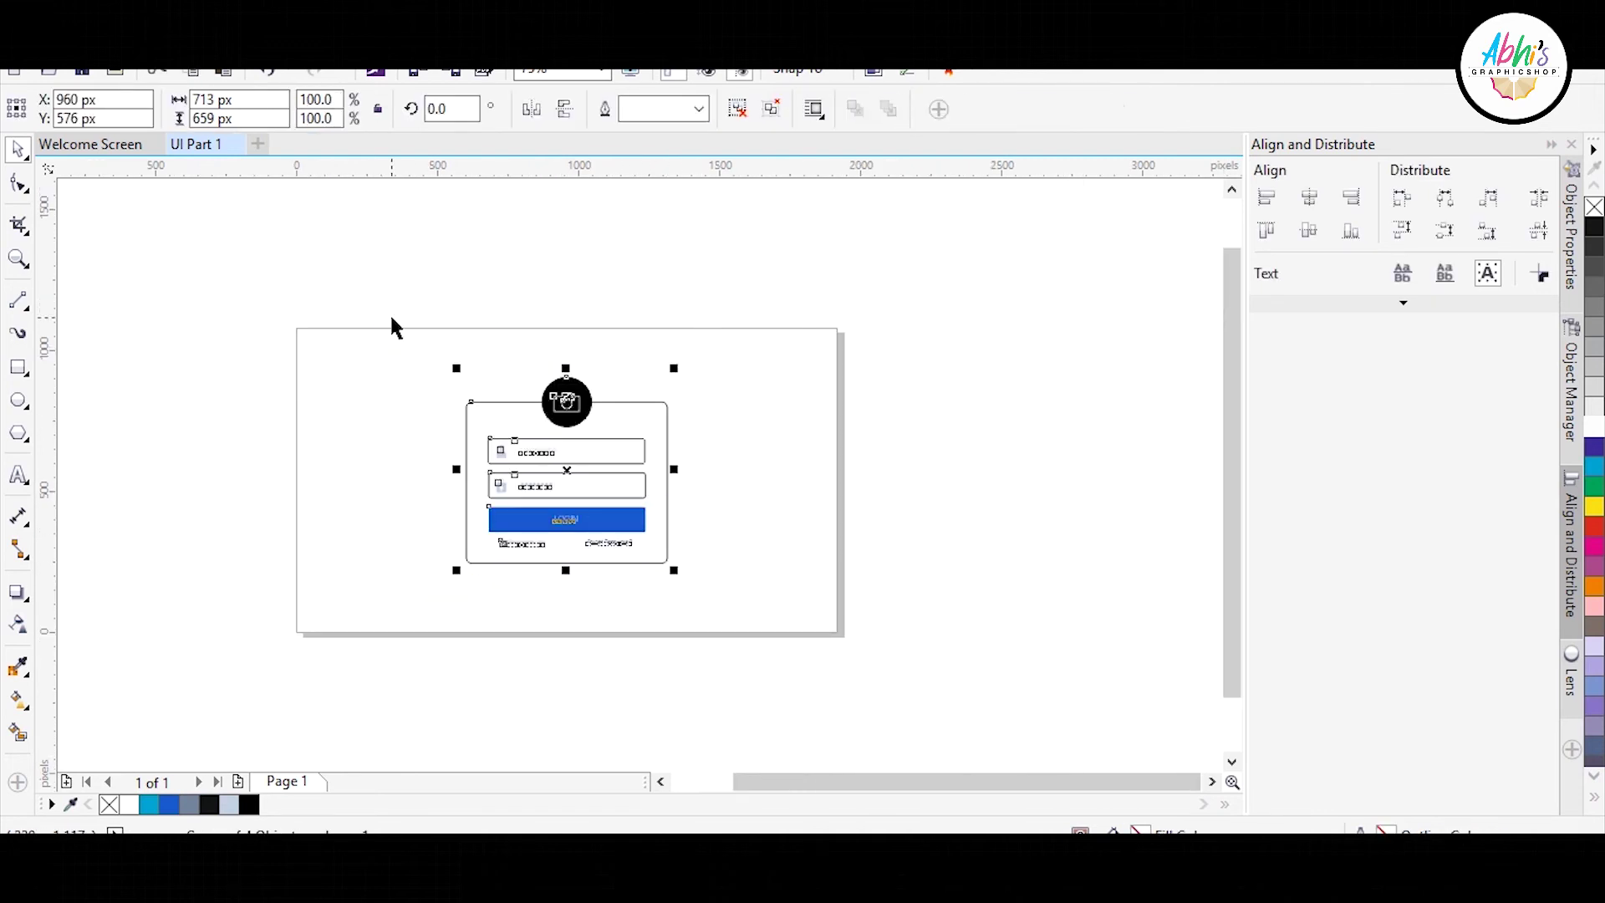
key(p)
click(777, 326)
- Place a copy of the "Remember me" text below the card and fill it black
scroll(612, 543, up, 1)
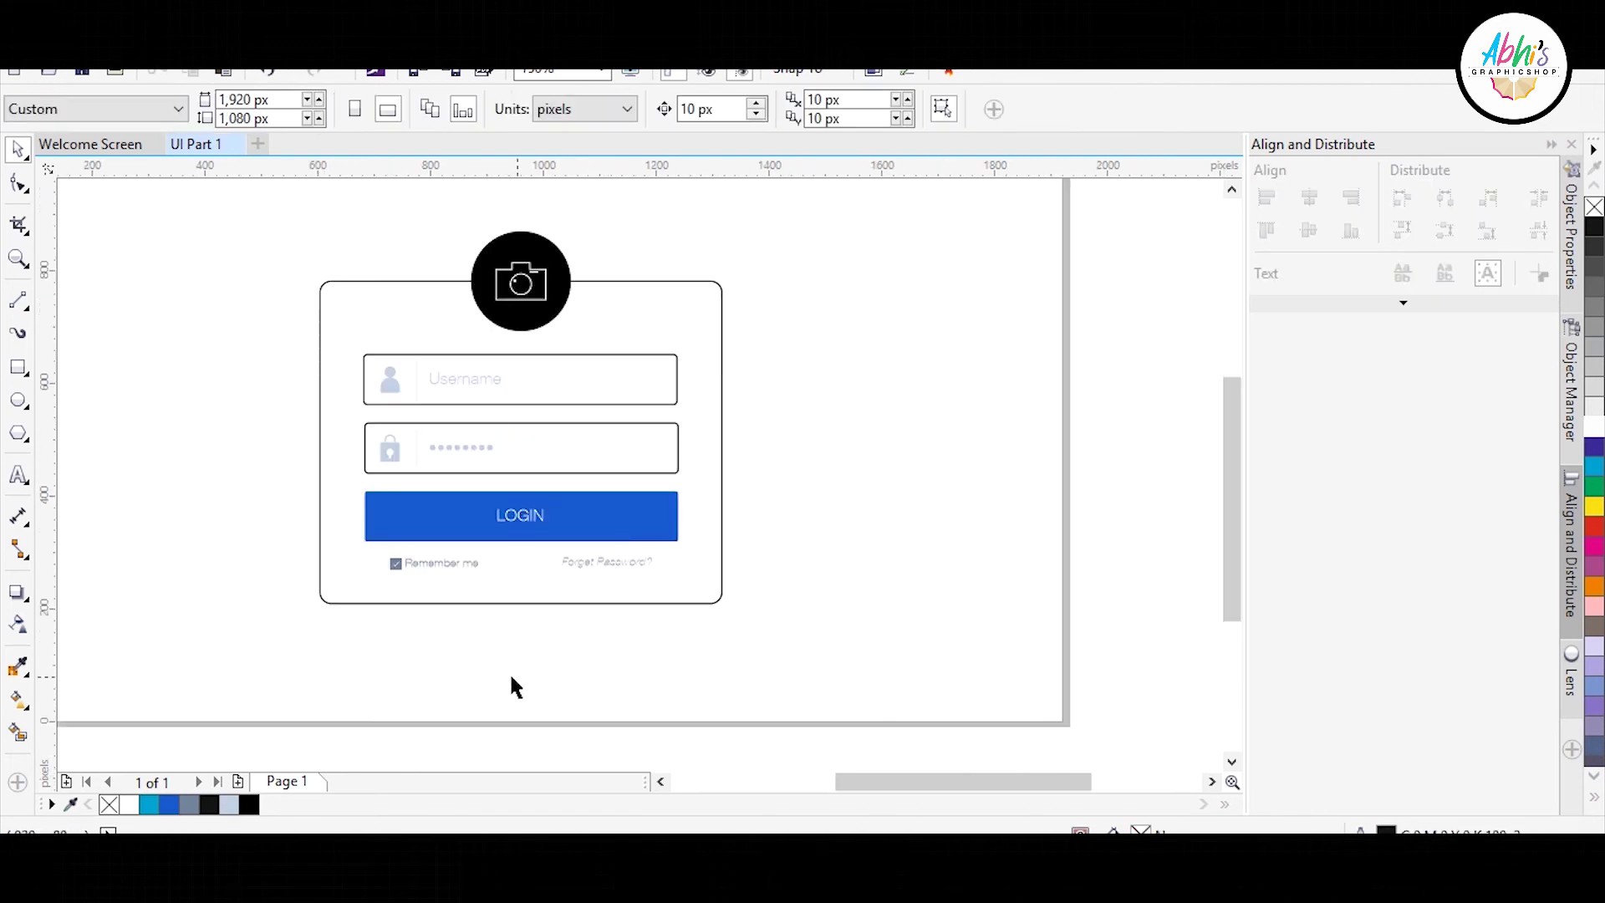
click(639, 578)
ctrl+click(441, 565)
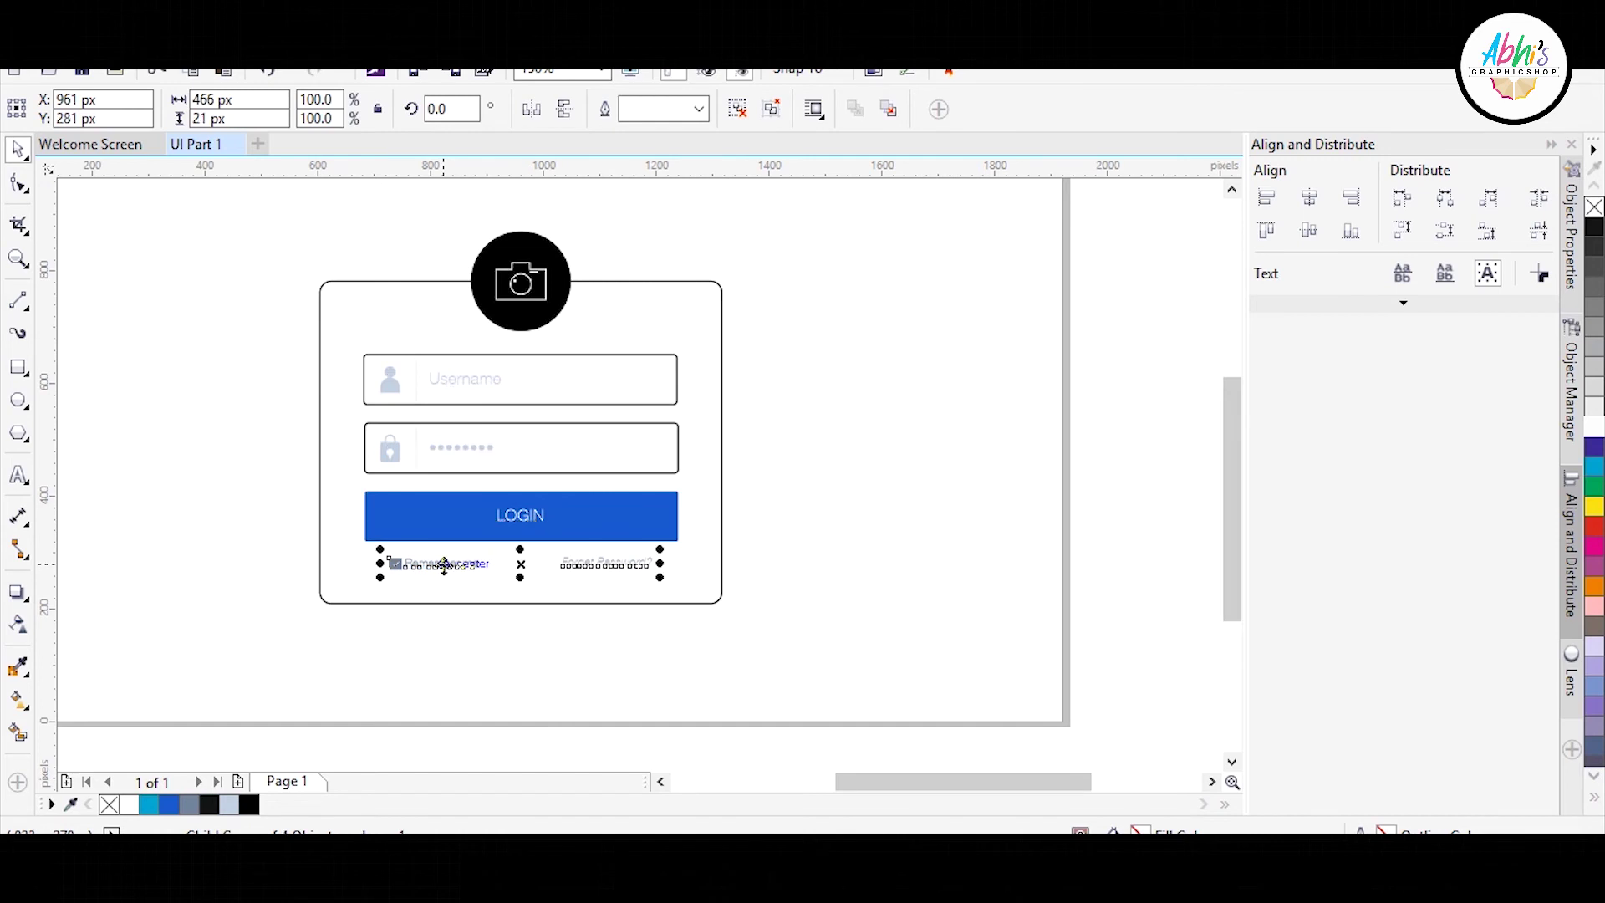
drag(459, 568, 501, 627)
click(249, 806)
- Replace the copied text below the card with "Copyright"
scroll(480, 638, up, 1)
double_click(499, 605)
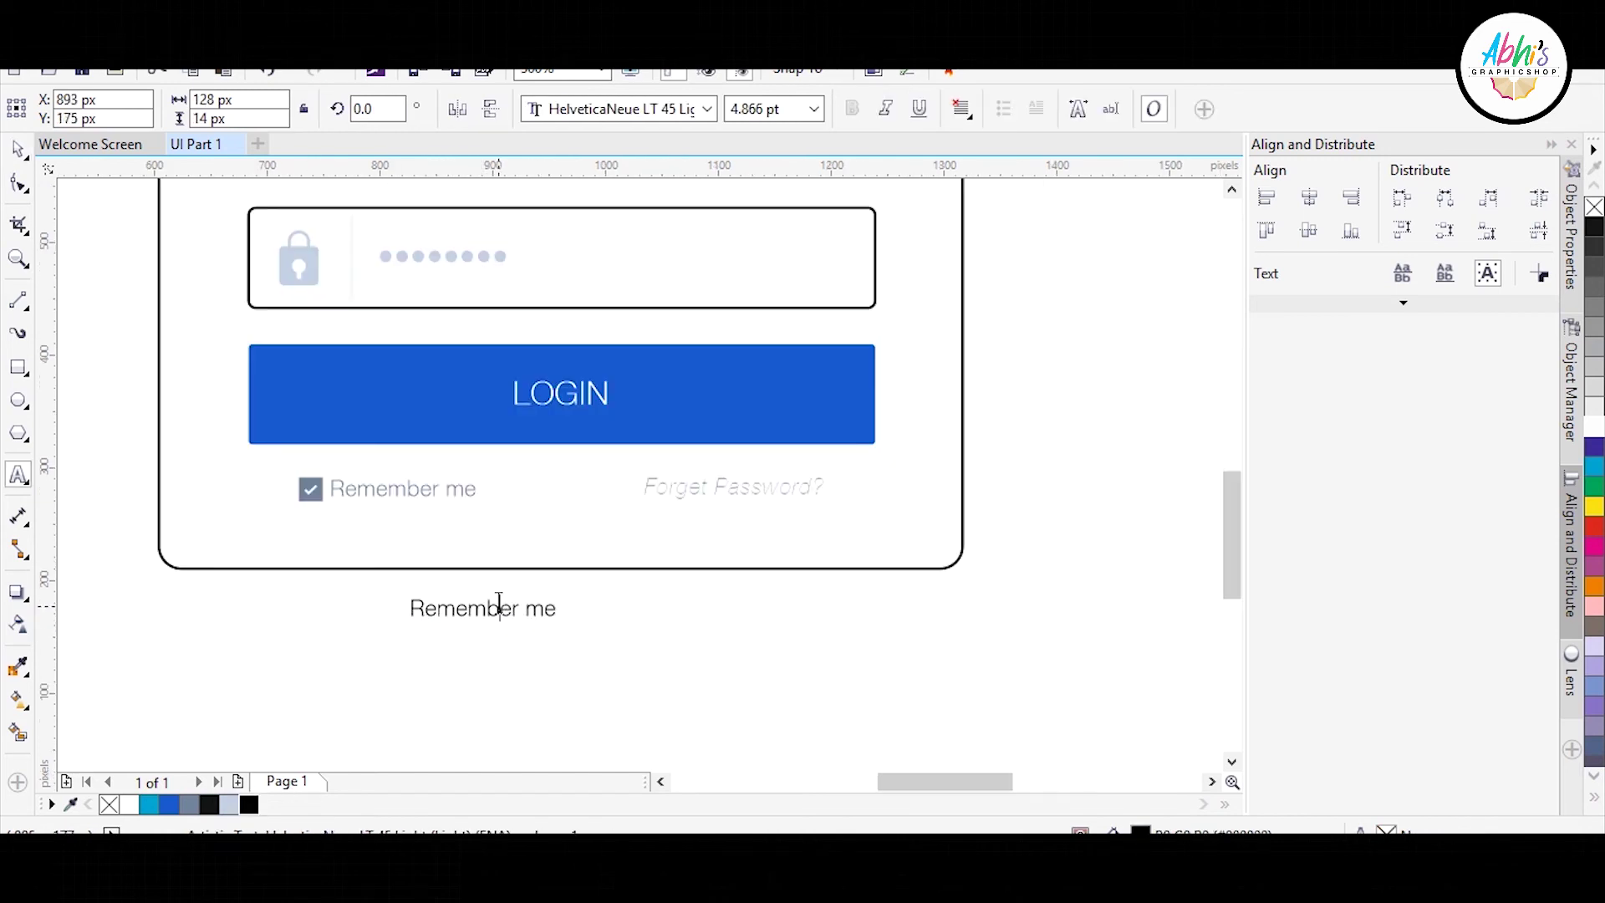
triple_click(499, 604)
text(Copyright)
key(Escape)
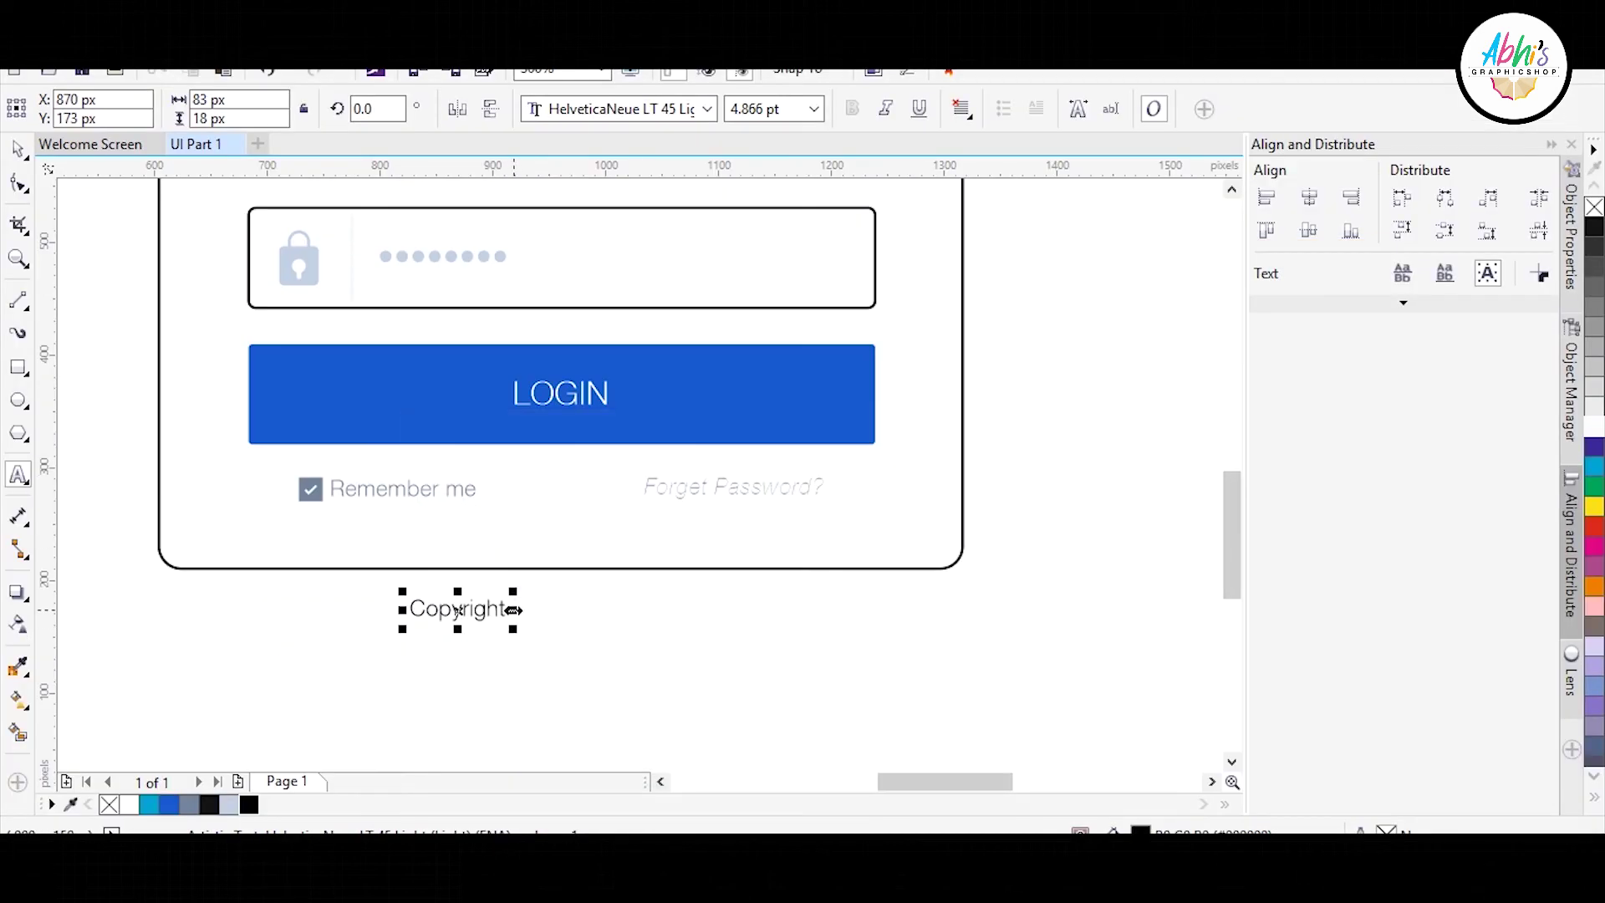
- Extend the text below the card to read "Copyright © 2020 Abhi's Graphicshop"
click(505, 596)
text(©)
scroll(527, 609, up, 3)
scroll(528, 608, down, 1)
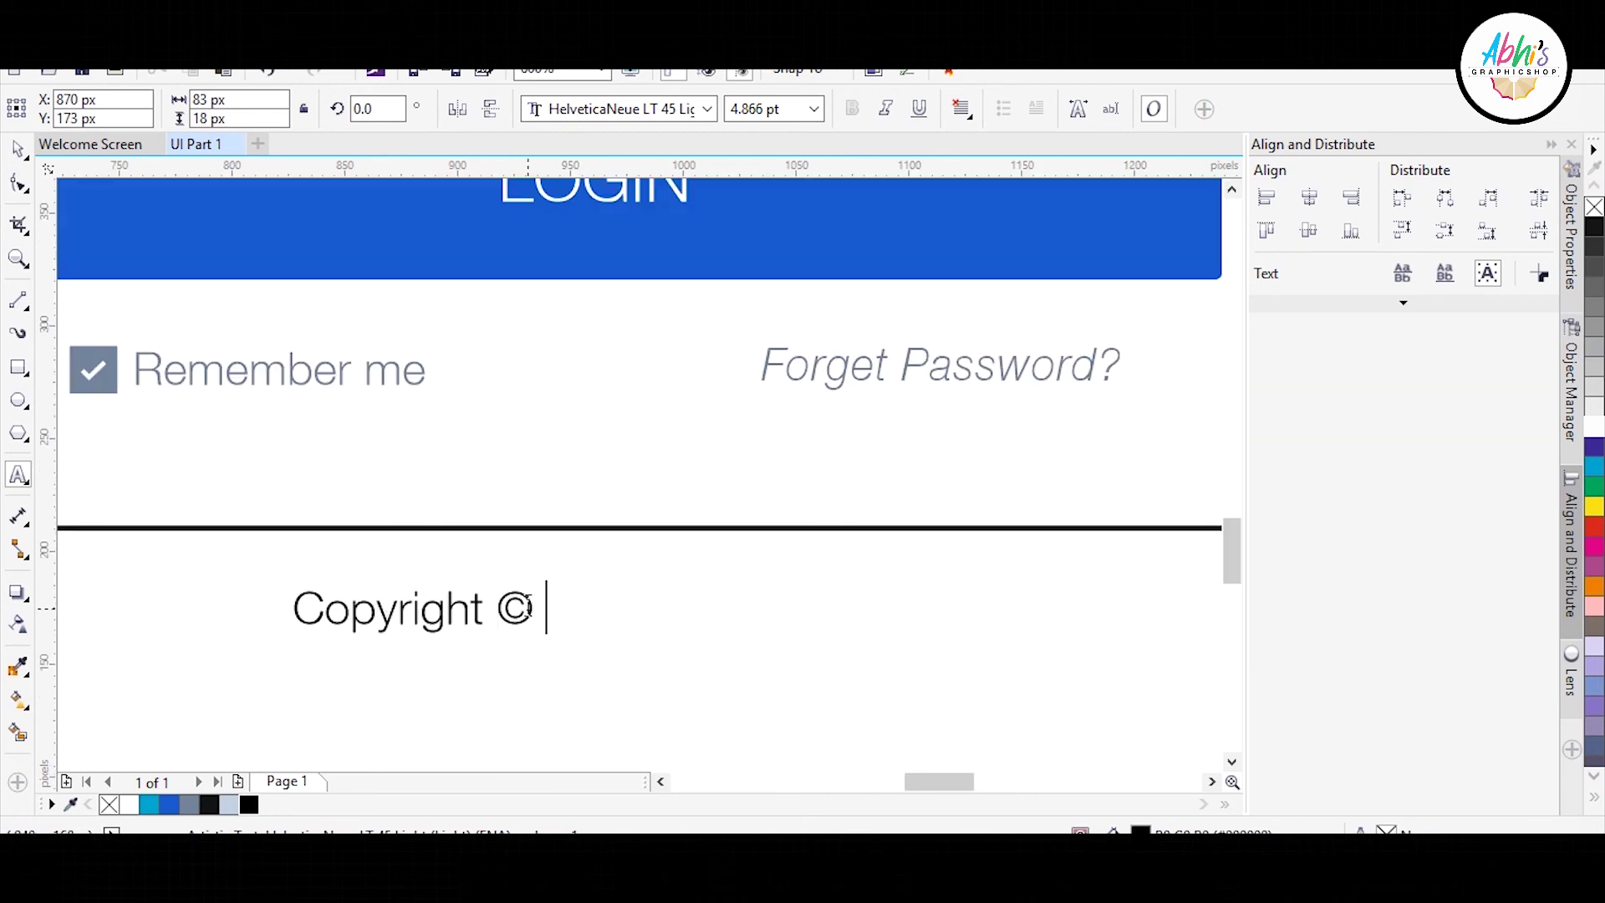
text(2020)
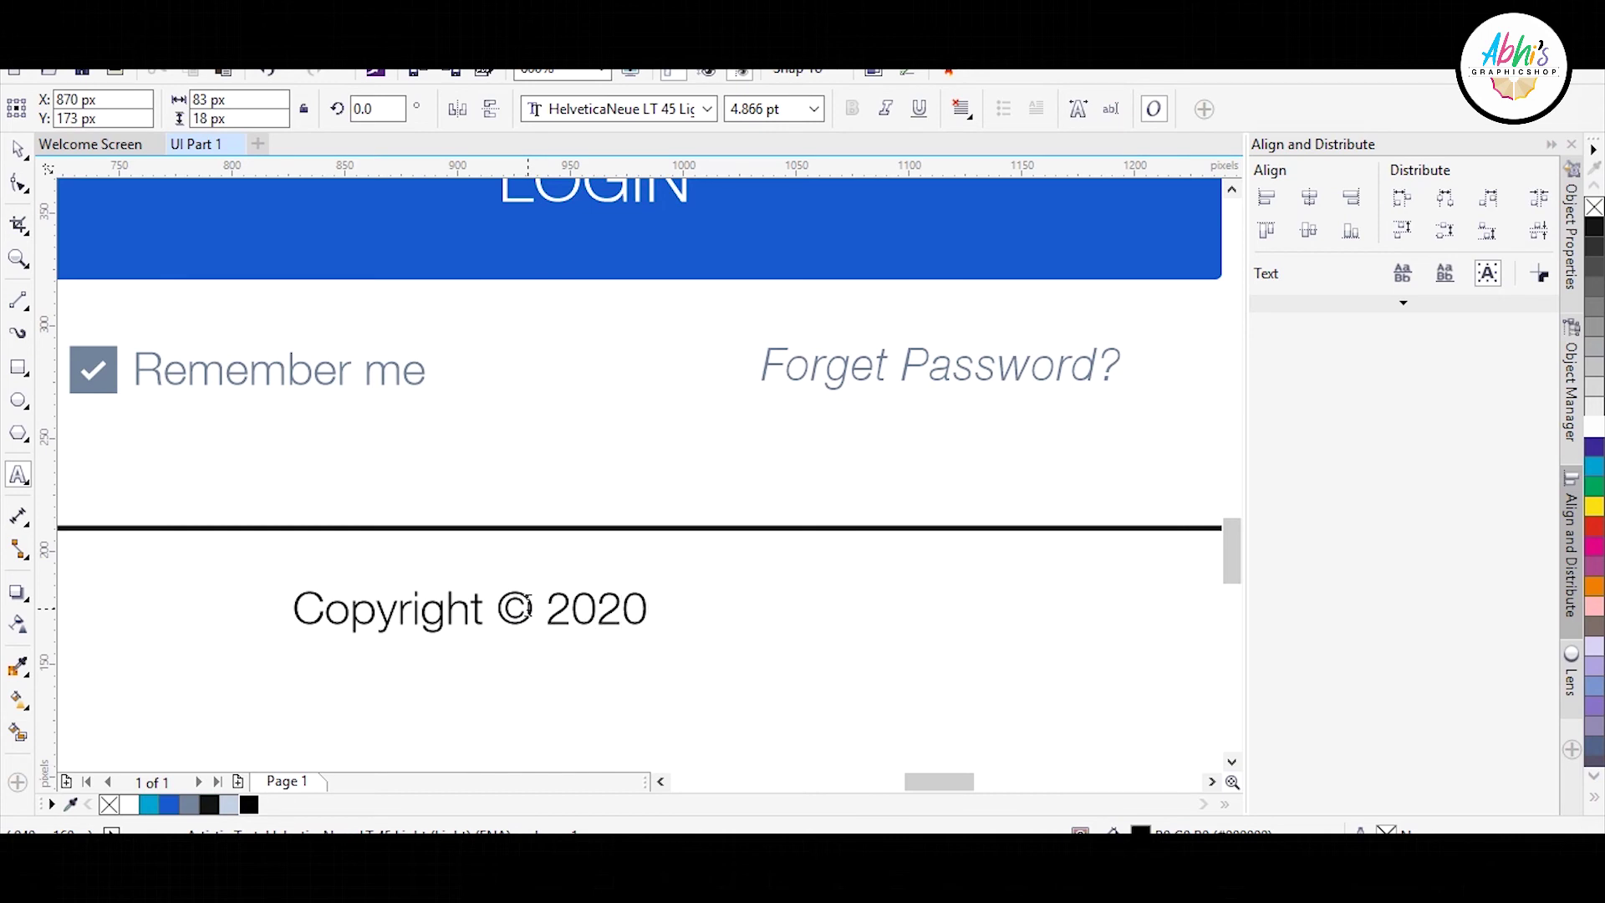
text( Abhi's G)
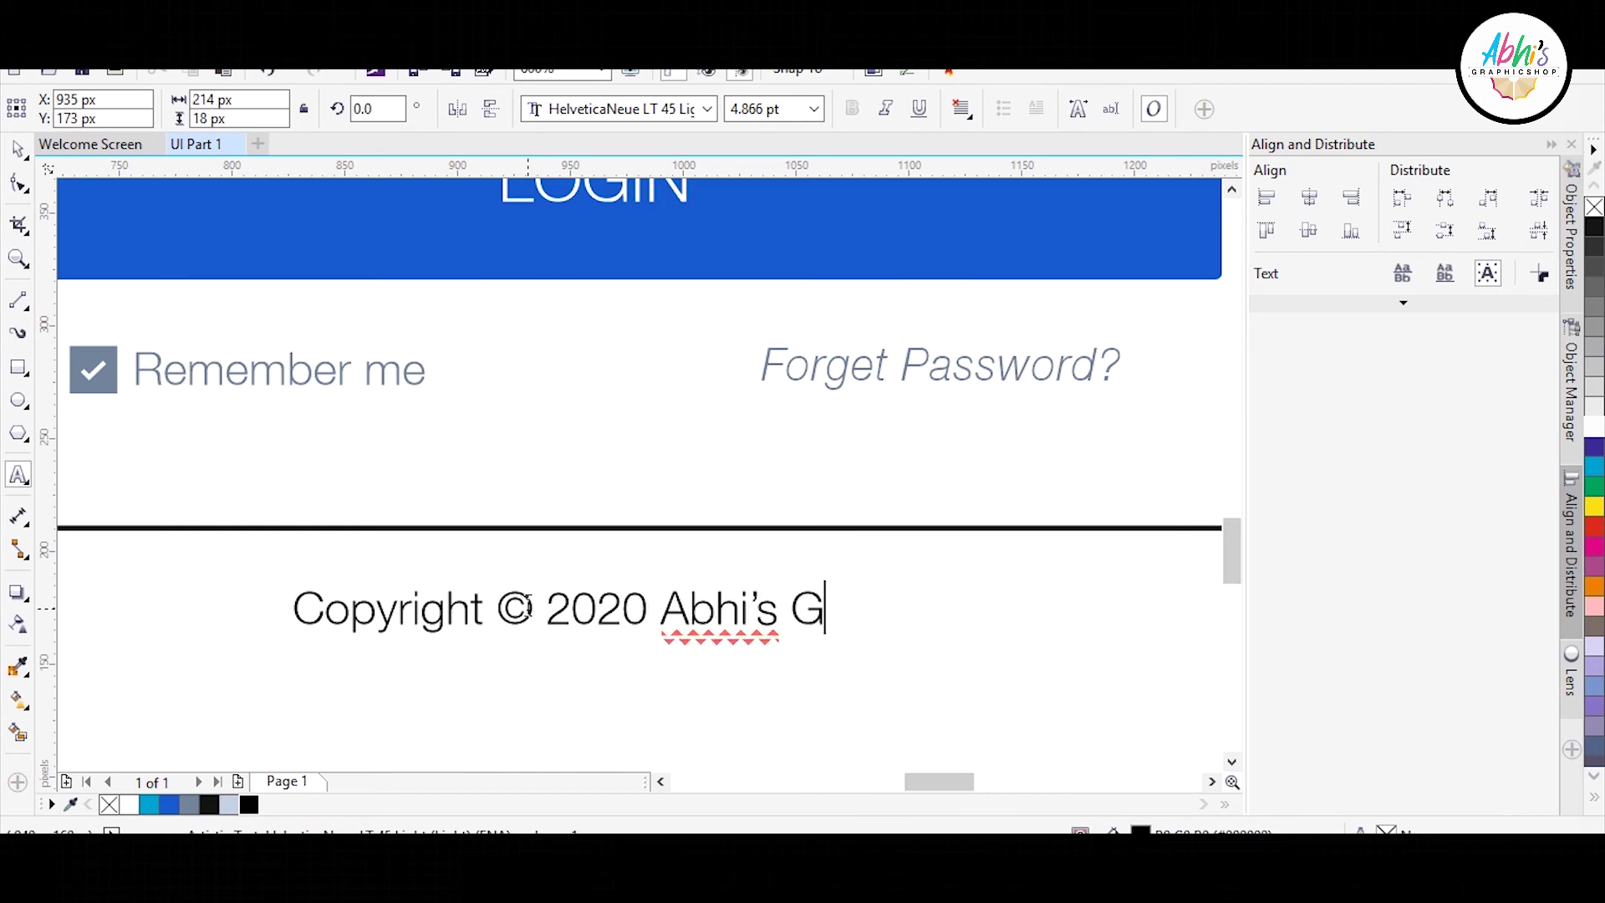
text(raphicshop)
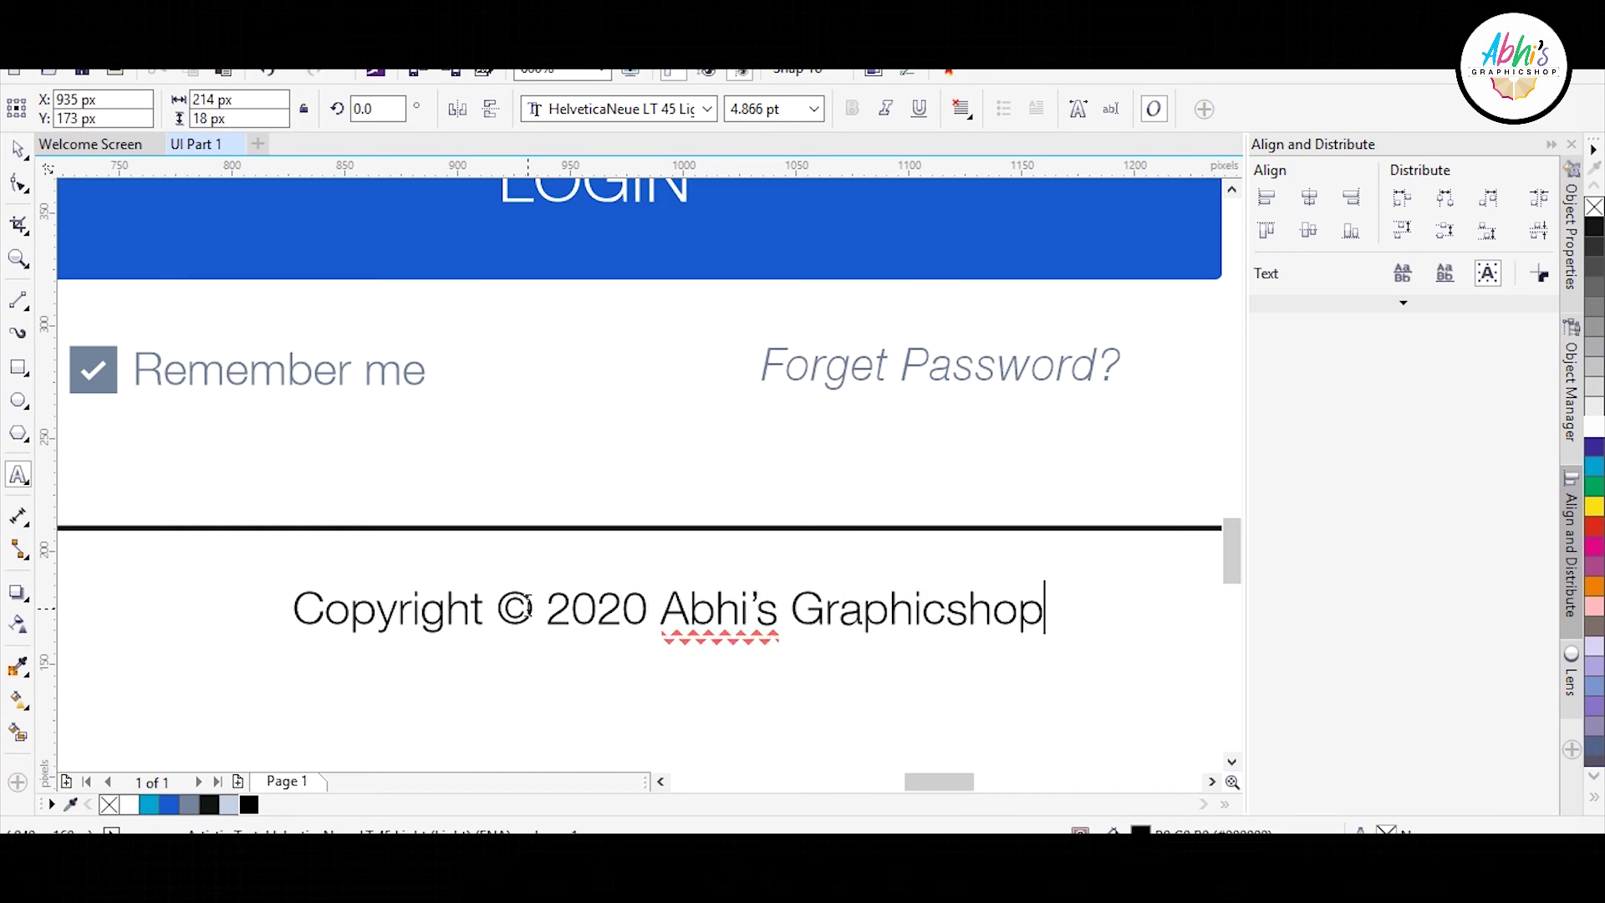
- Center the copyright text horizontally under the login card
key(Escape)
click(18, 149)
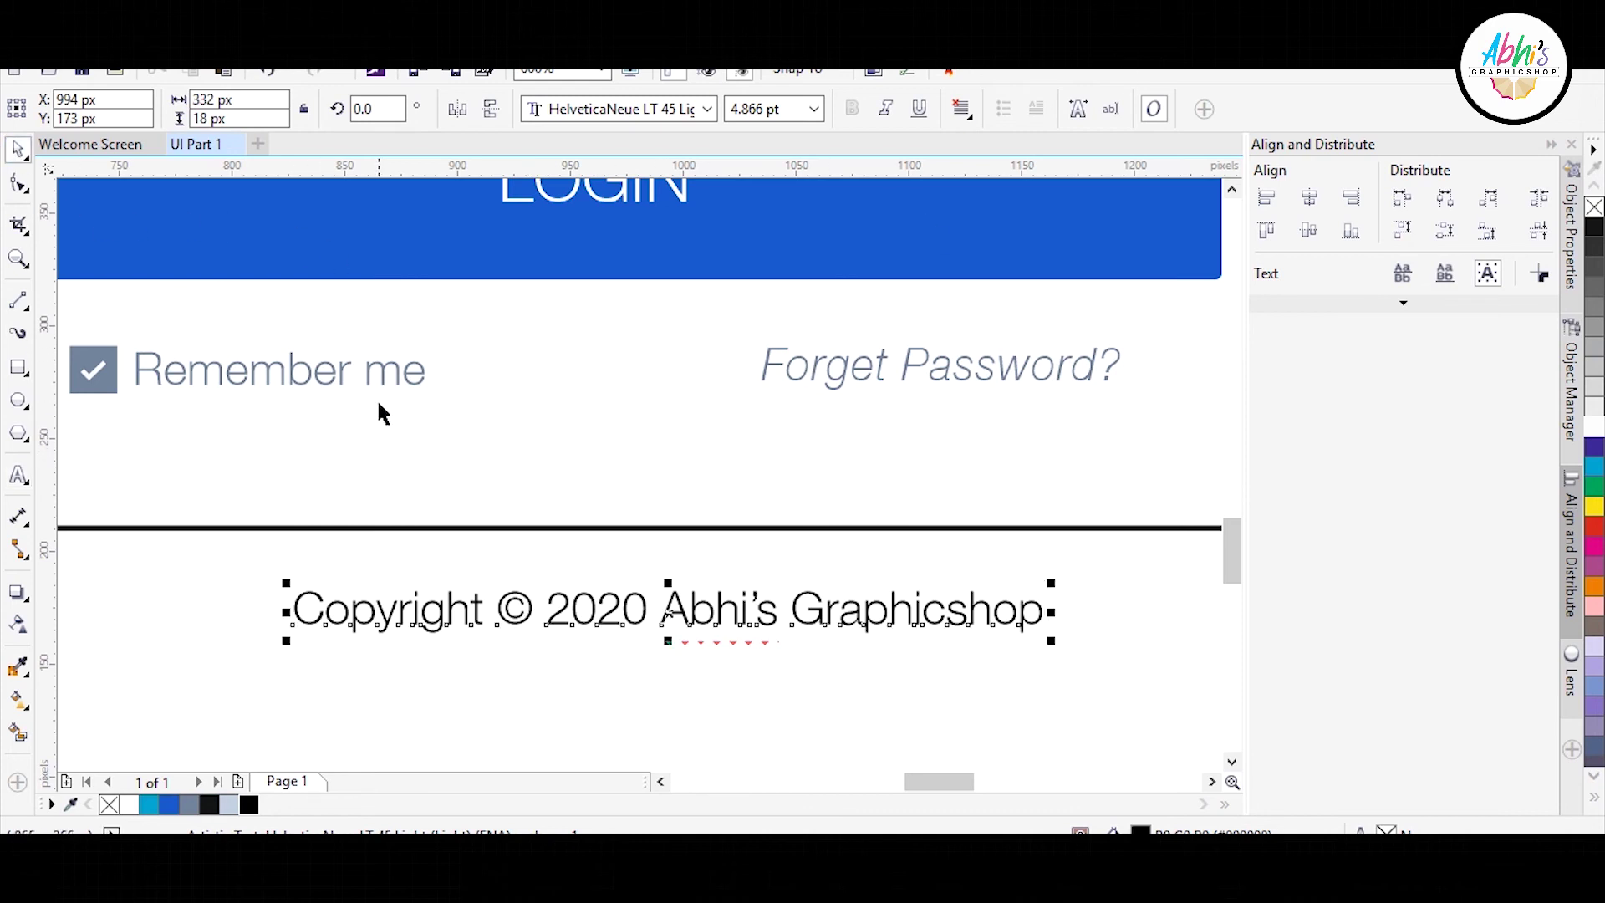
scroll(381, 417, down, 1)
shift+click(673, 476)
key(c)
click(589, 579)
- Bring the laptop photo from the Tutorial 38 - 27_04_20 folder into the drawing and center it on the page
scroll(589, 578, down, 1)
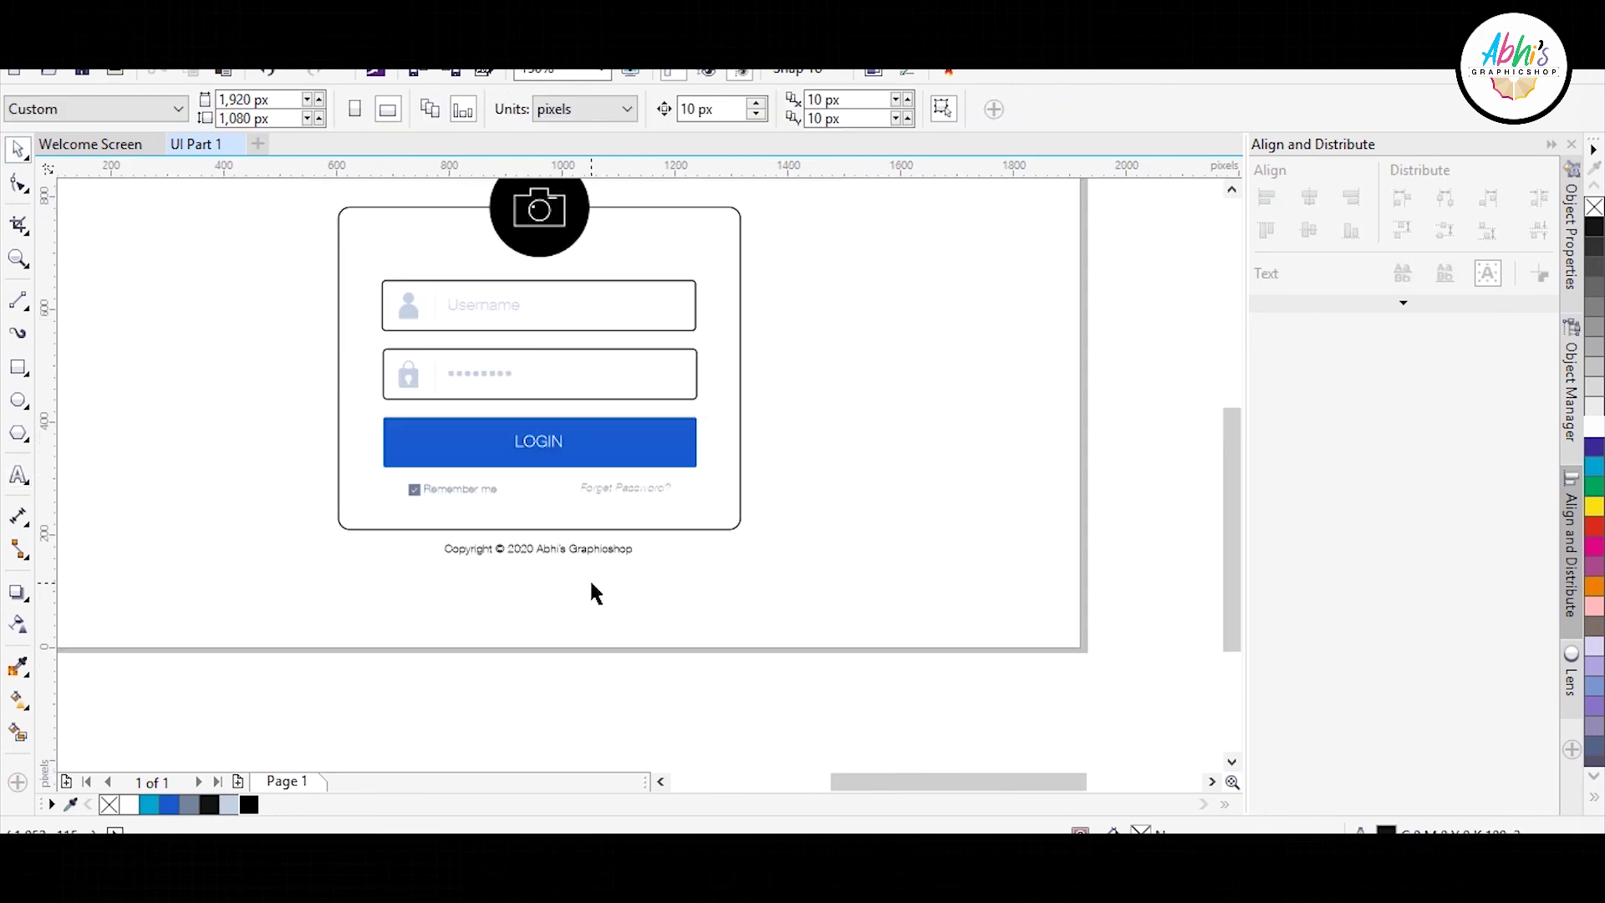
scroll(650, 578, down, 1)
scroll(457, 355, up, 1)
scroll(461, 364, down, 1)
scroll(648, 590, up, 1)
scroll(660, 602, down, 1)
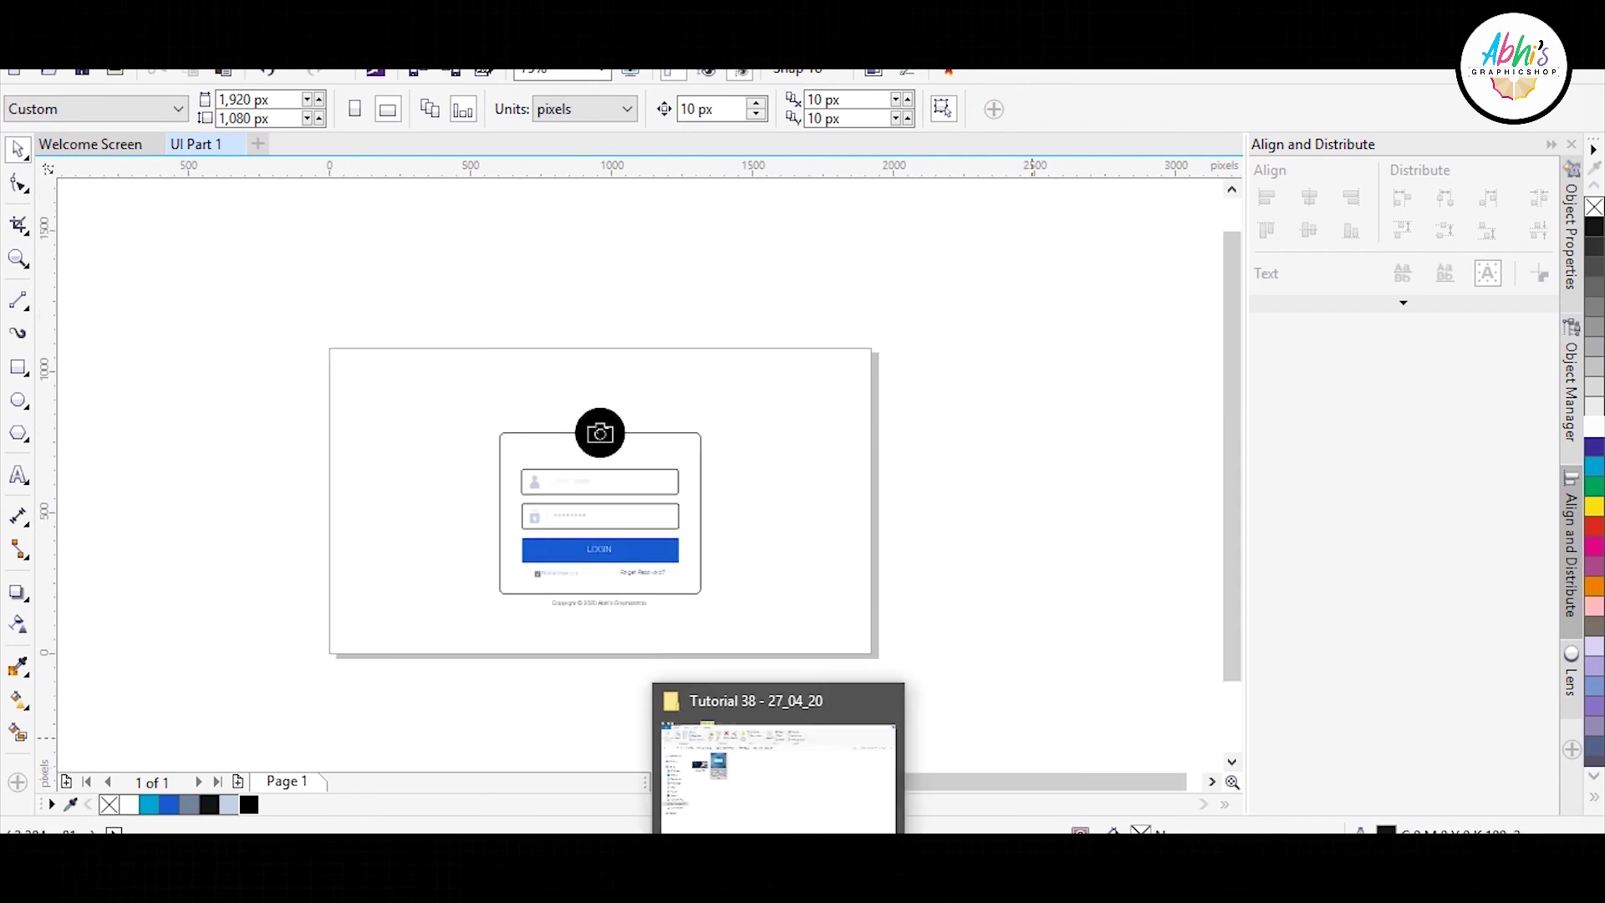
click(1227, 803)
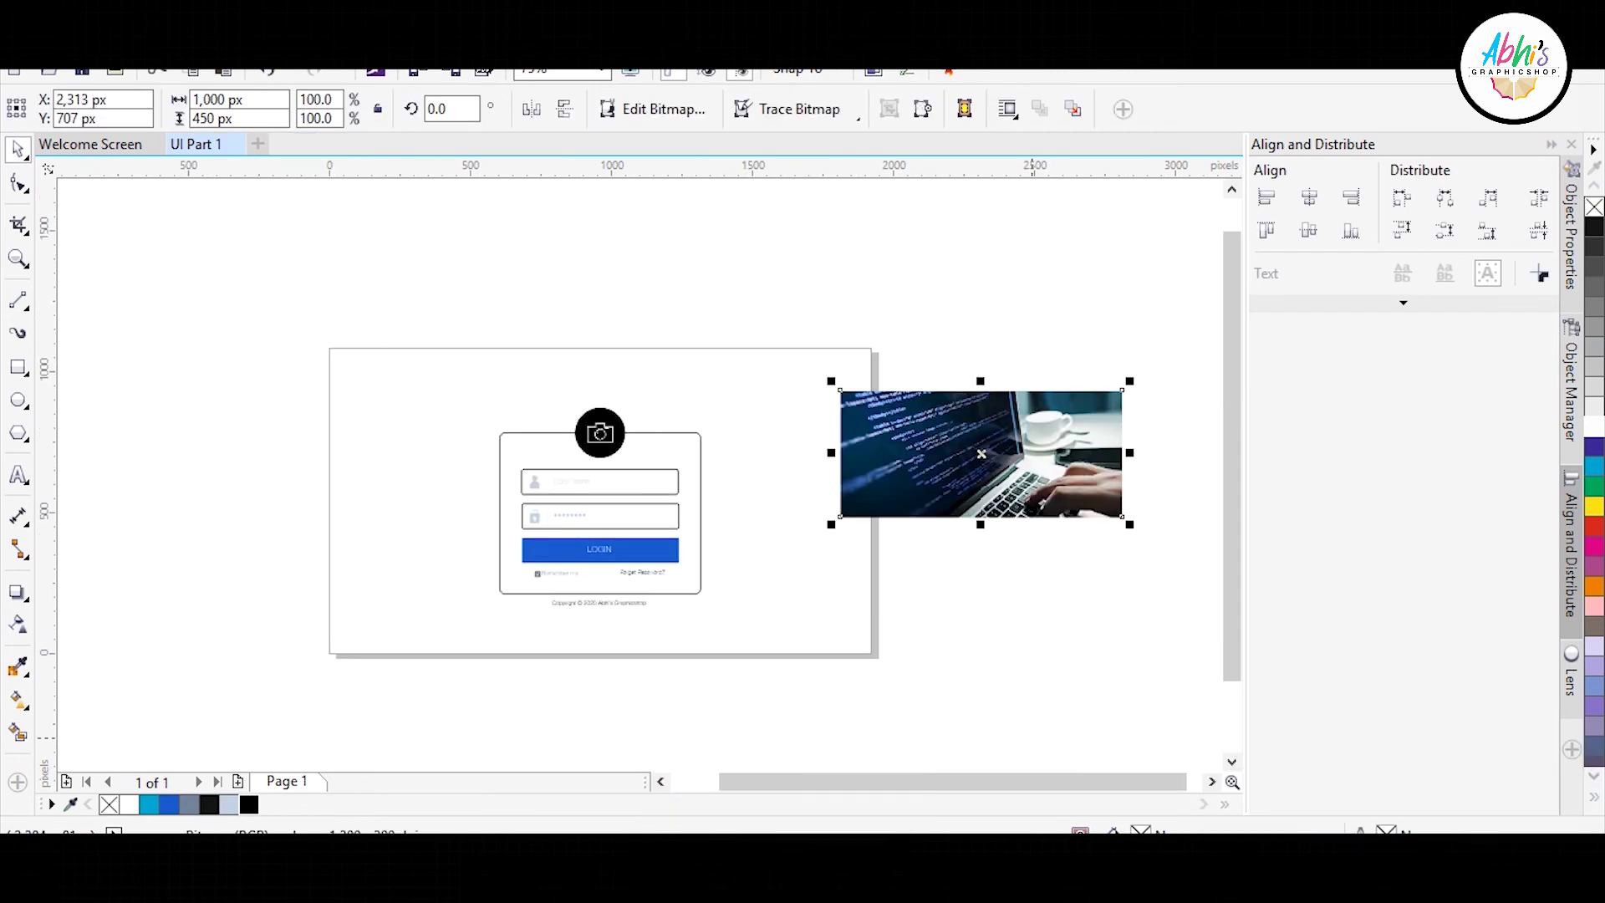
drag(981, 452, 863, 477)
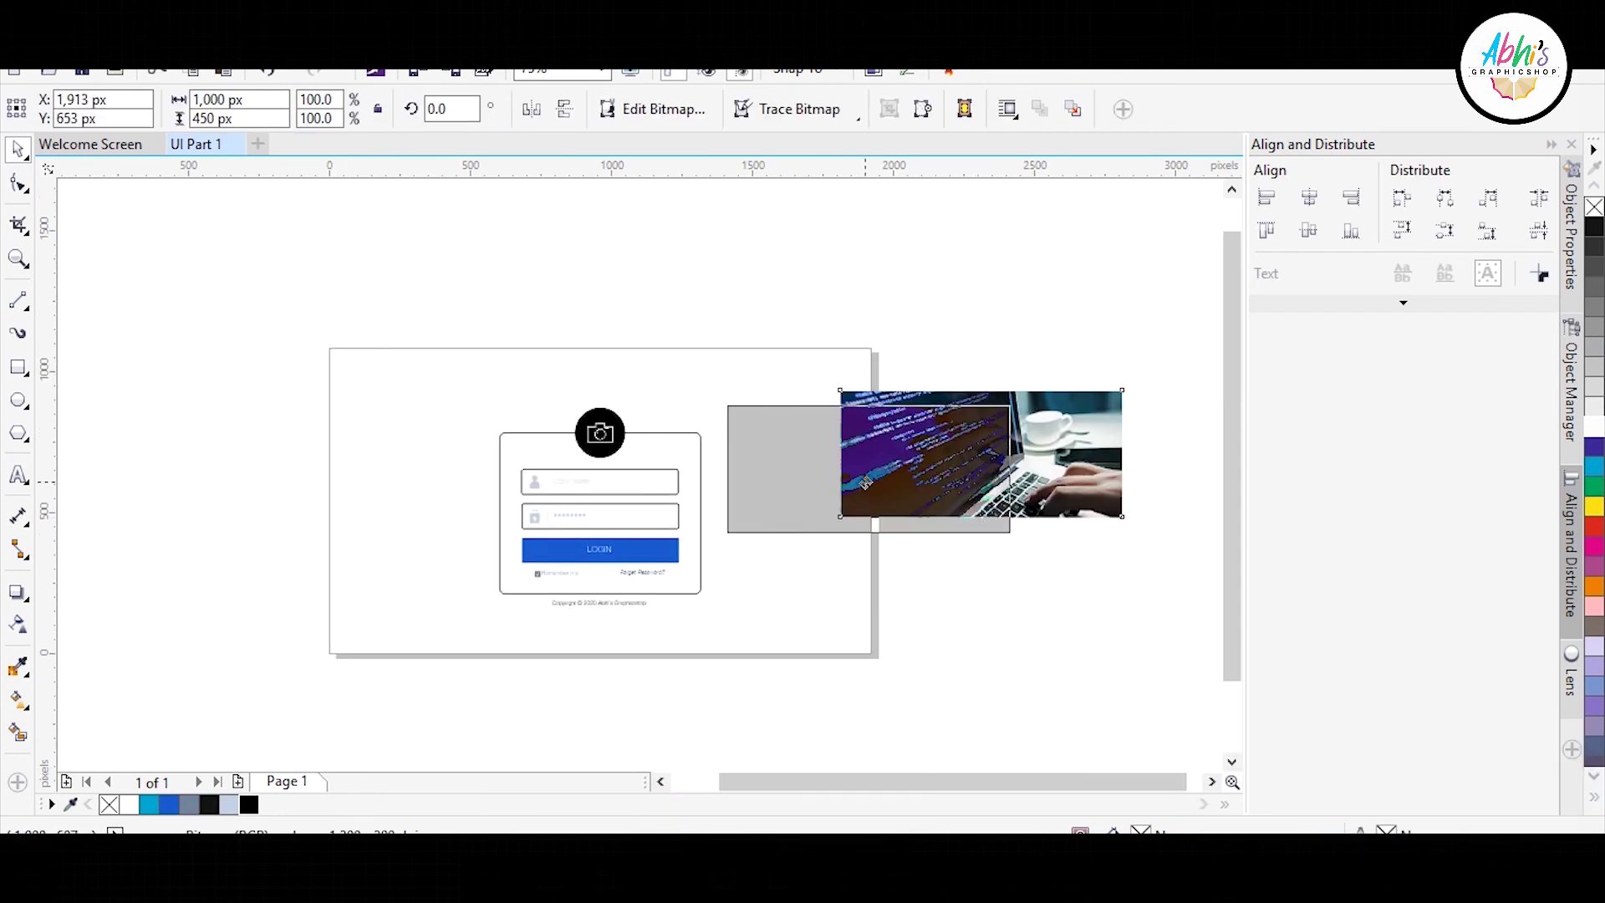
key(p)
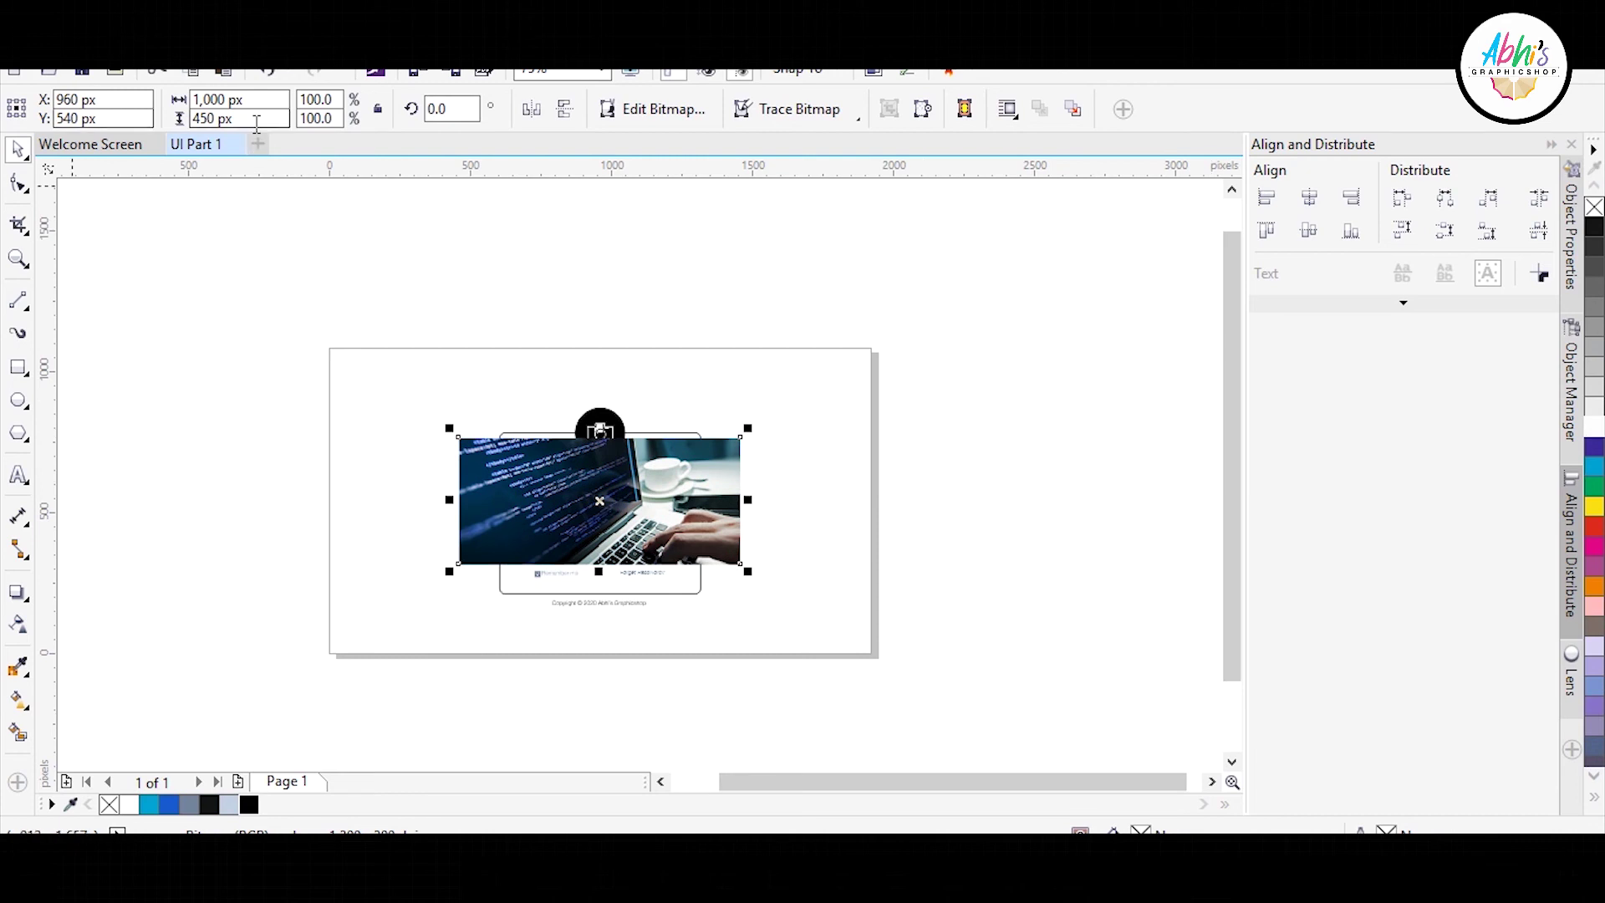
- Lock the laptop photo's proportions and set its width to 1,920 px
click(377, 110)
drag(262, 101, 56, 107)
text(12)
key(Return)
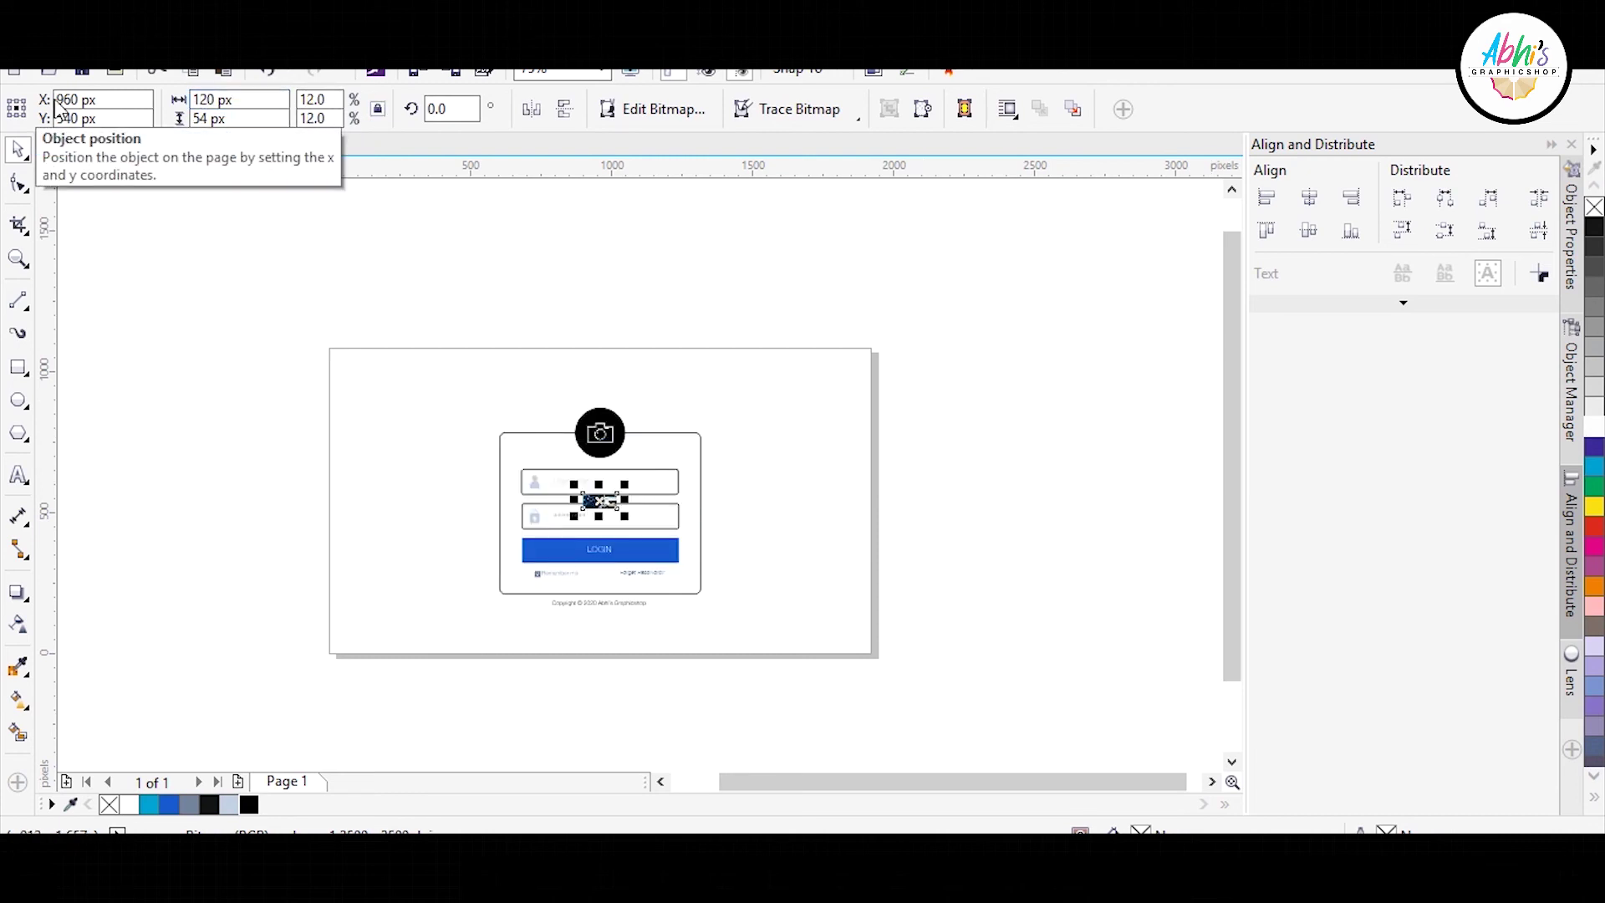
text(0)
key(Return)
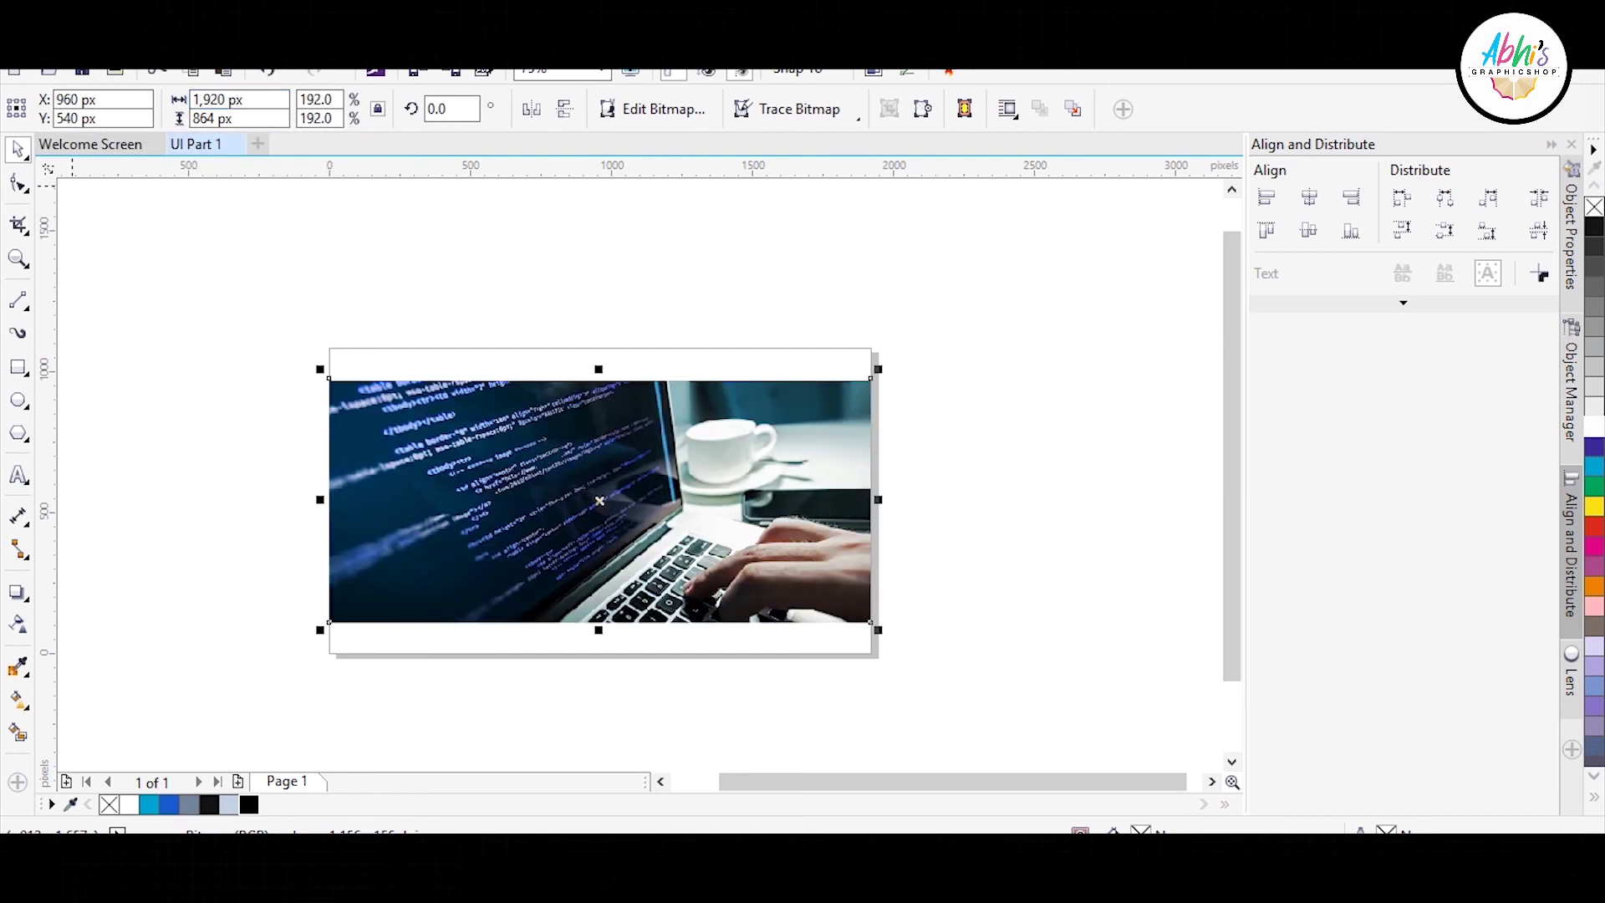
- Set the laptop photo's height to 1,080 px with its proportions locked
drag(260, 119, 5, 84)
text(1,)
text(080)
key(Return)
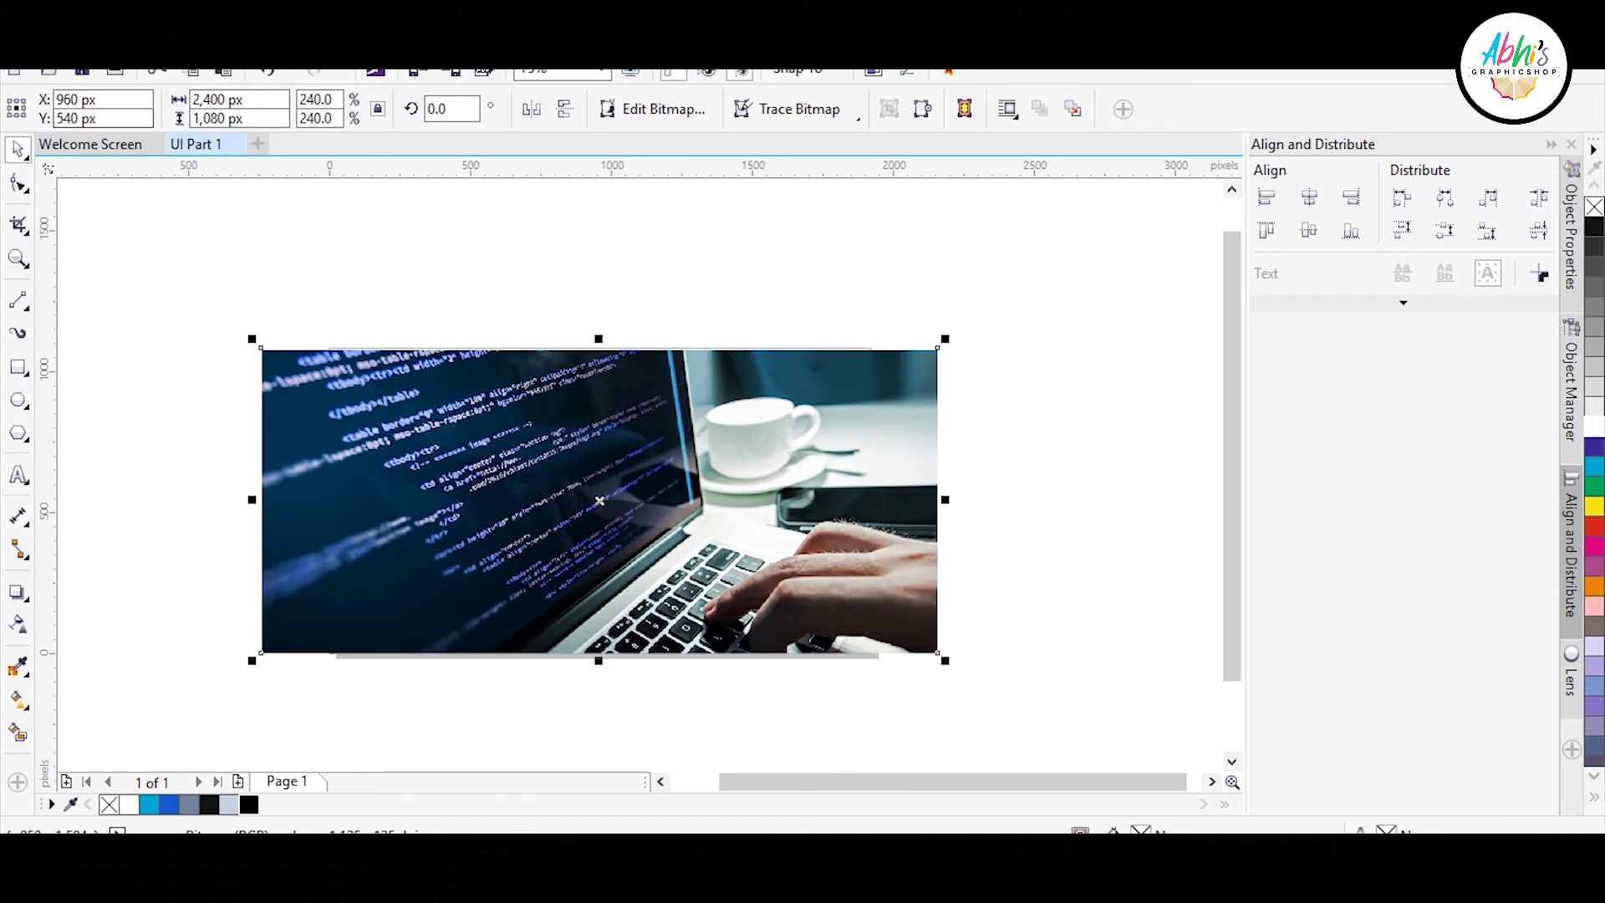
- Try to convert the enlarged laptop photo to a CMYK bitmap
click(355, 42)
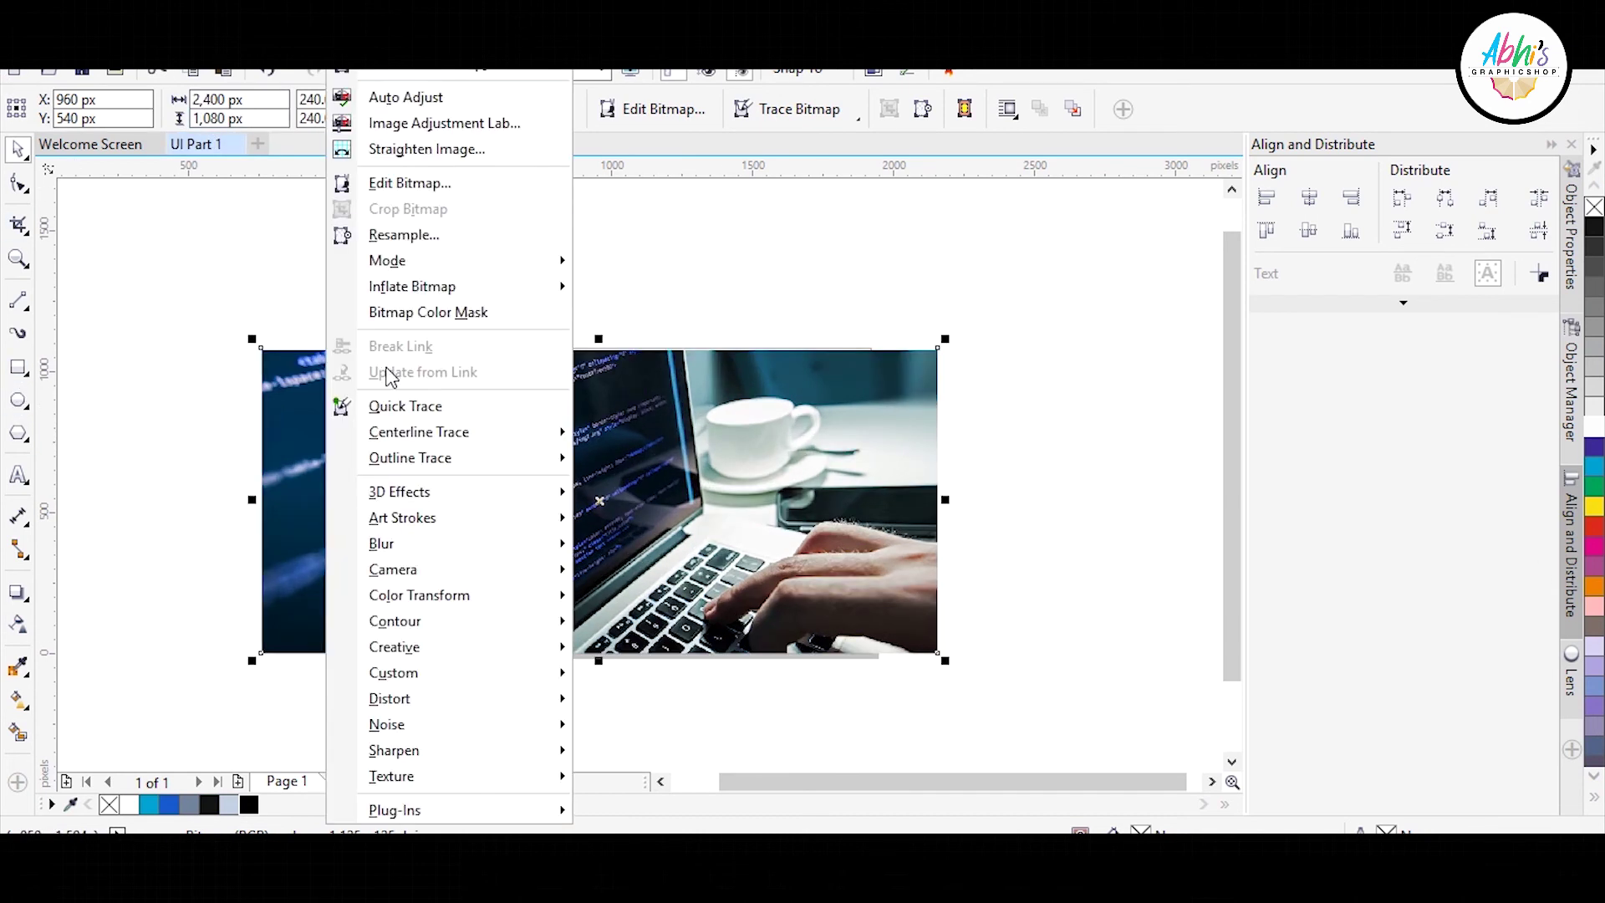
click(433, 69)
click(743, 569)
click(355, 42)
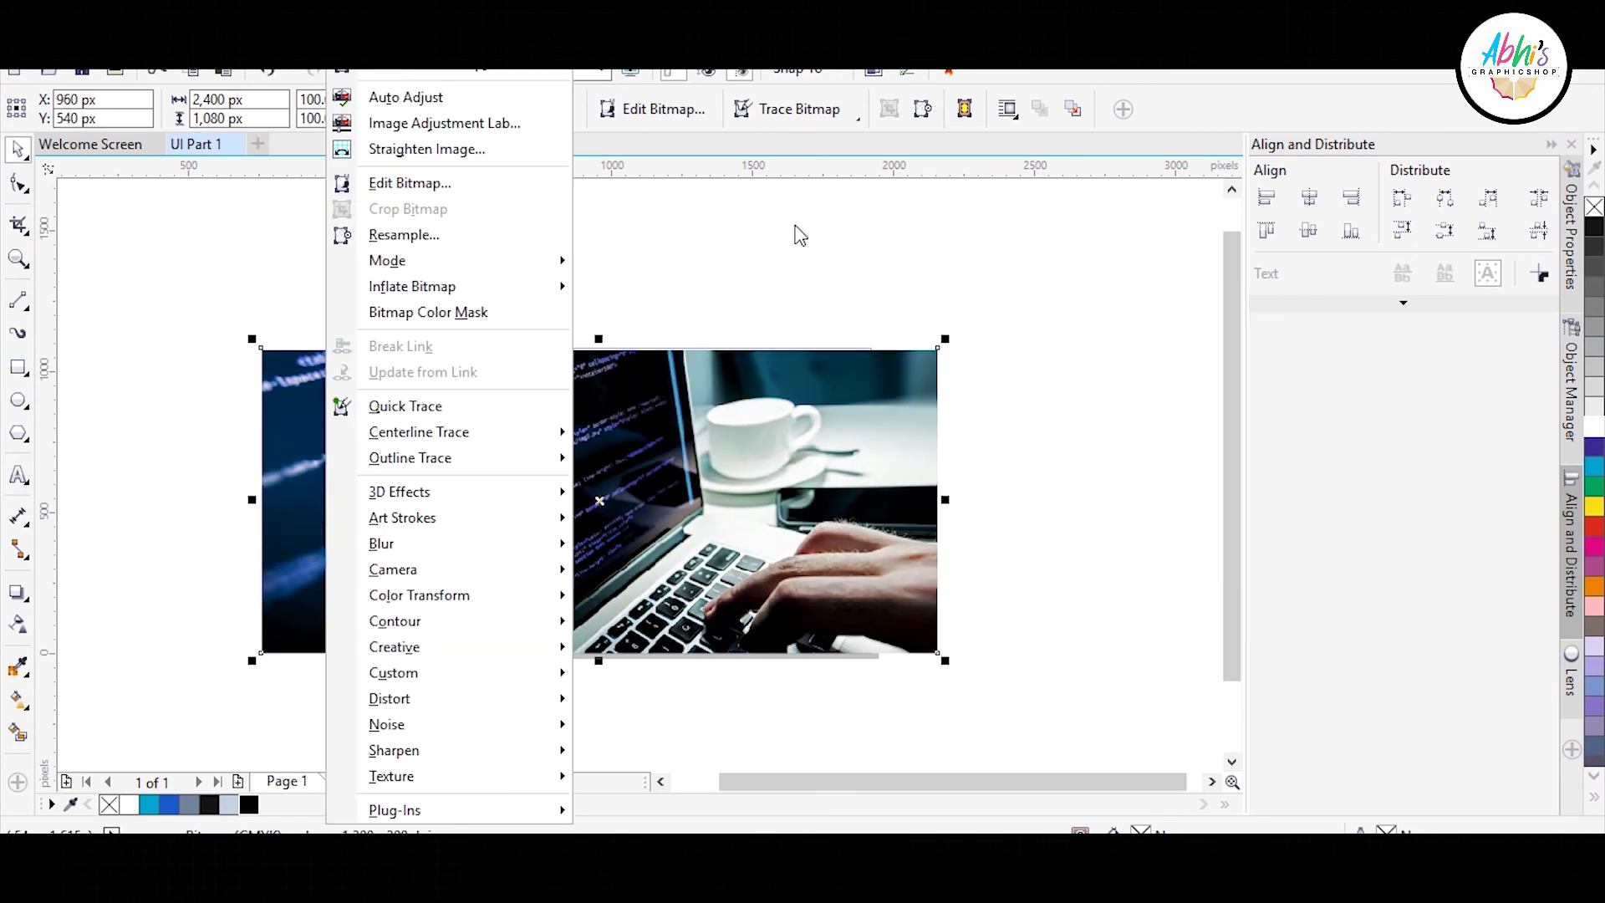
key(Escape)
- Convert the laptop photo to a 300 dpi bitmap in RGB Color (24-bit) mode
click(356, 41)
click(393, 75)
click(761, 373)
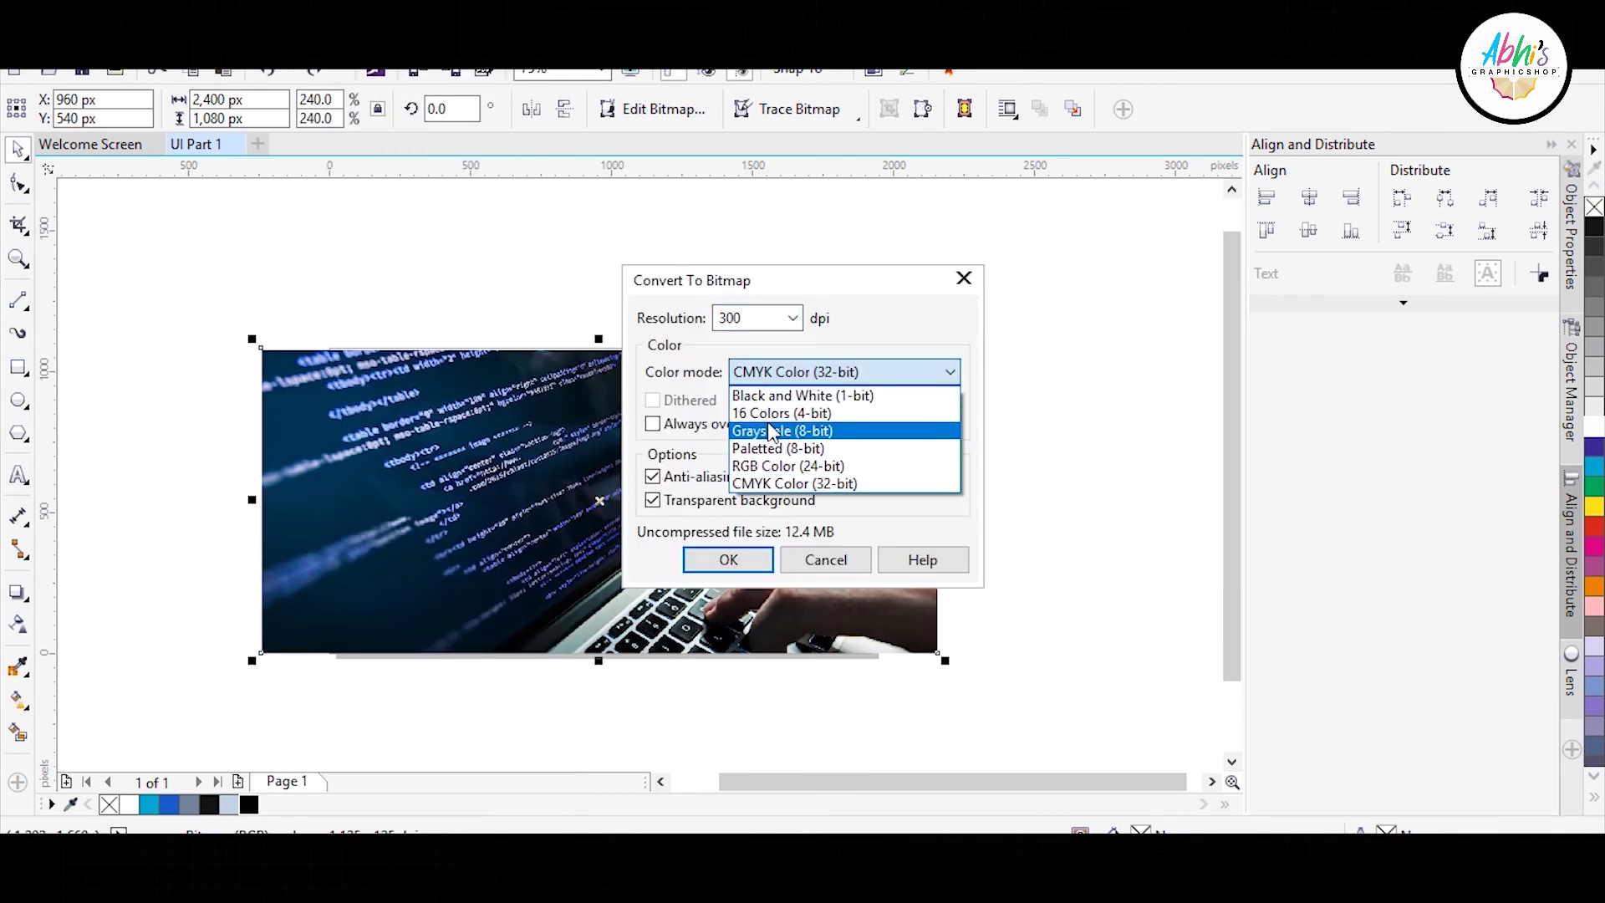
click(763, 465)
click(728, 559)
- Apply a strong Gaussian Blur to the laptop photo
click(355, 42)
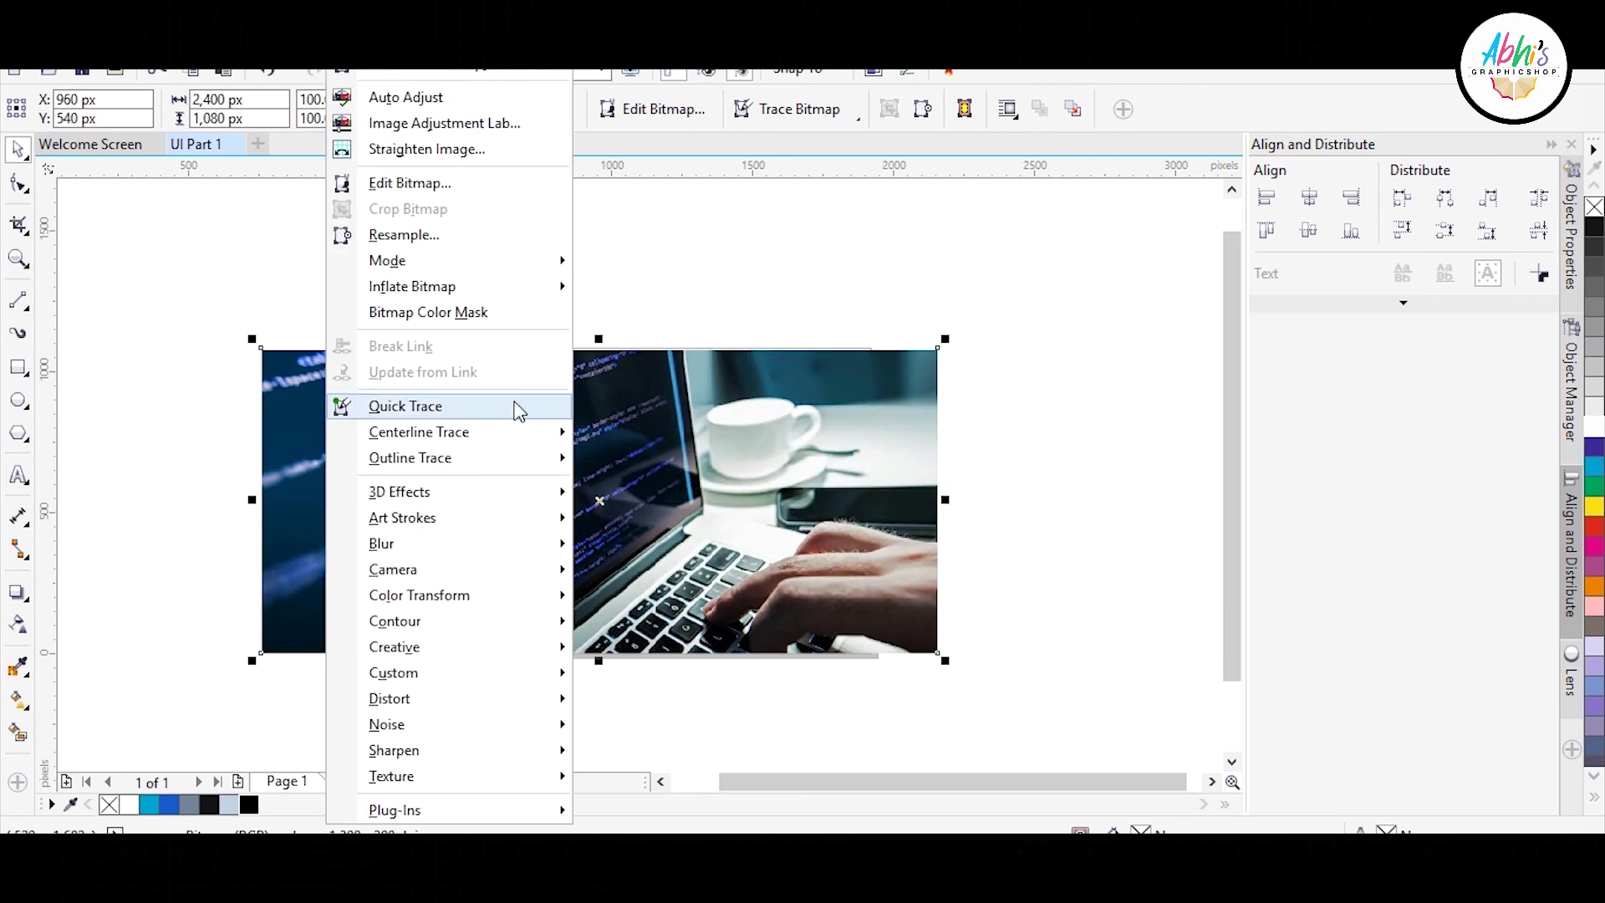
mouse_move(470, 550)
click(635, 570)
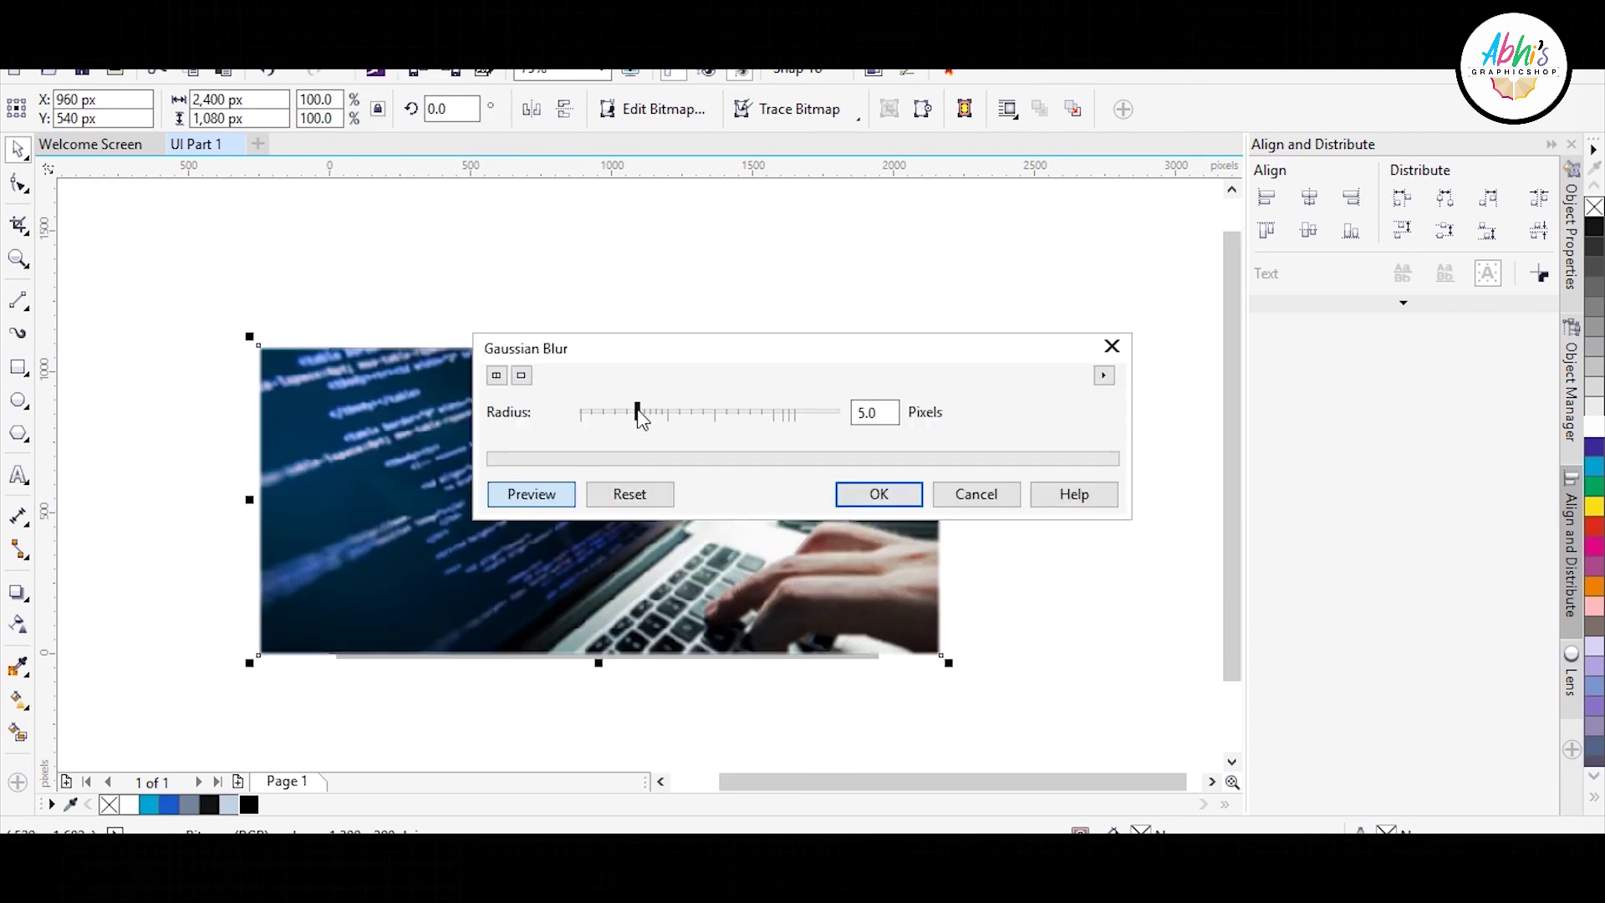
drag(639, 410, 718, 416)
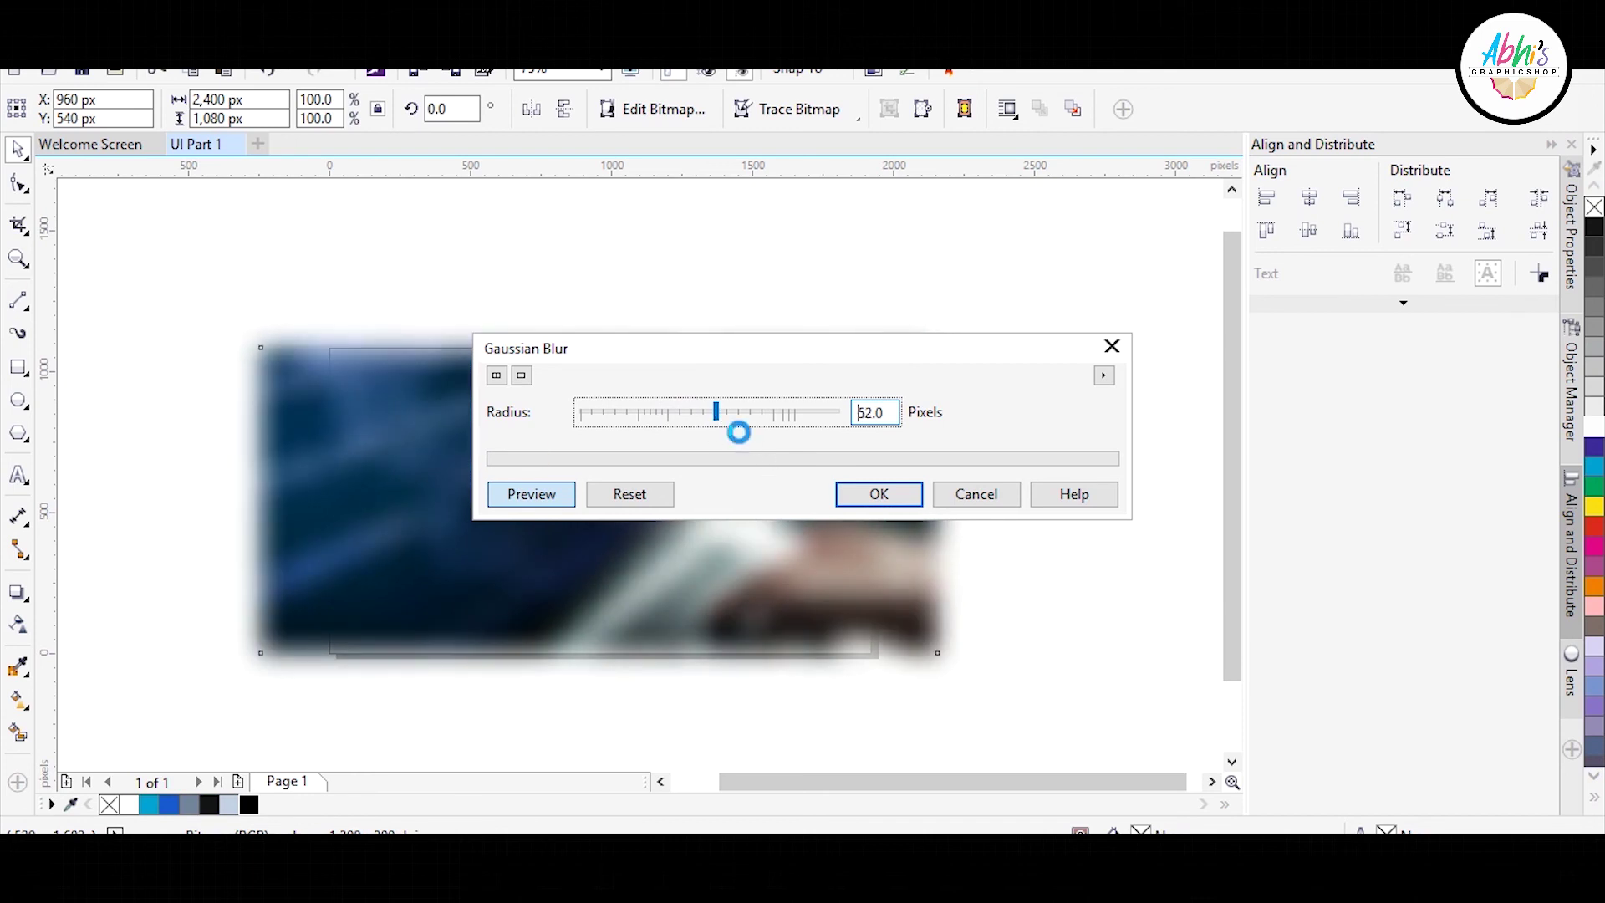
drag(884, 412, 169, 305)
text(5)
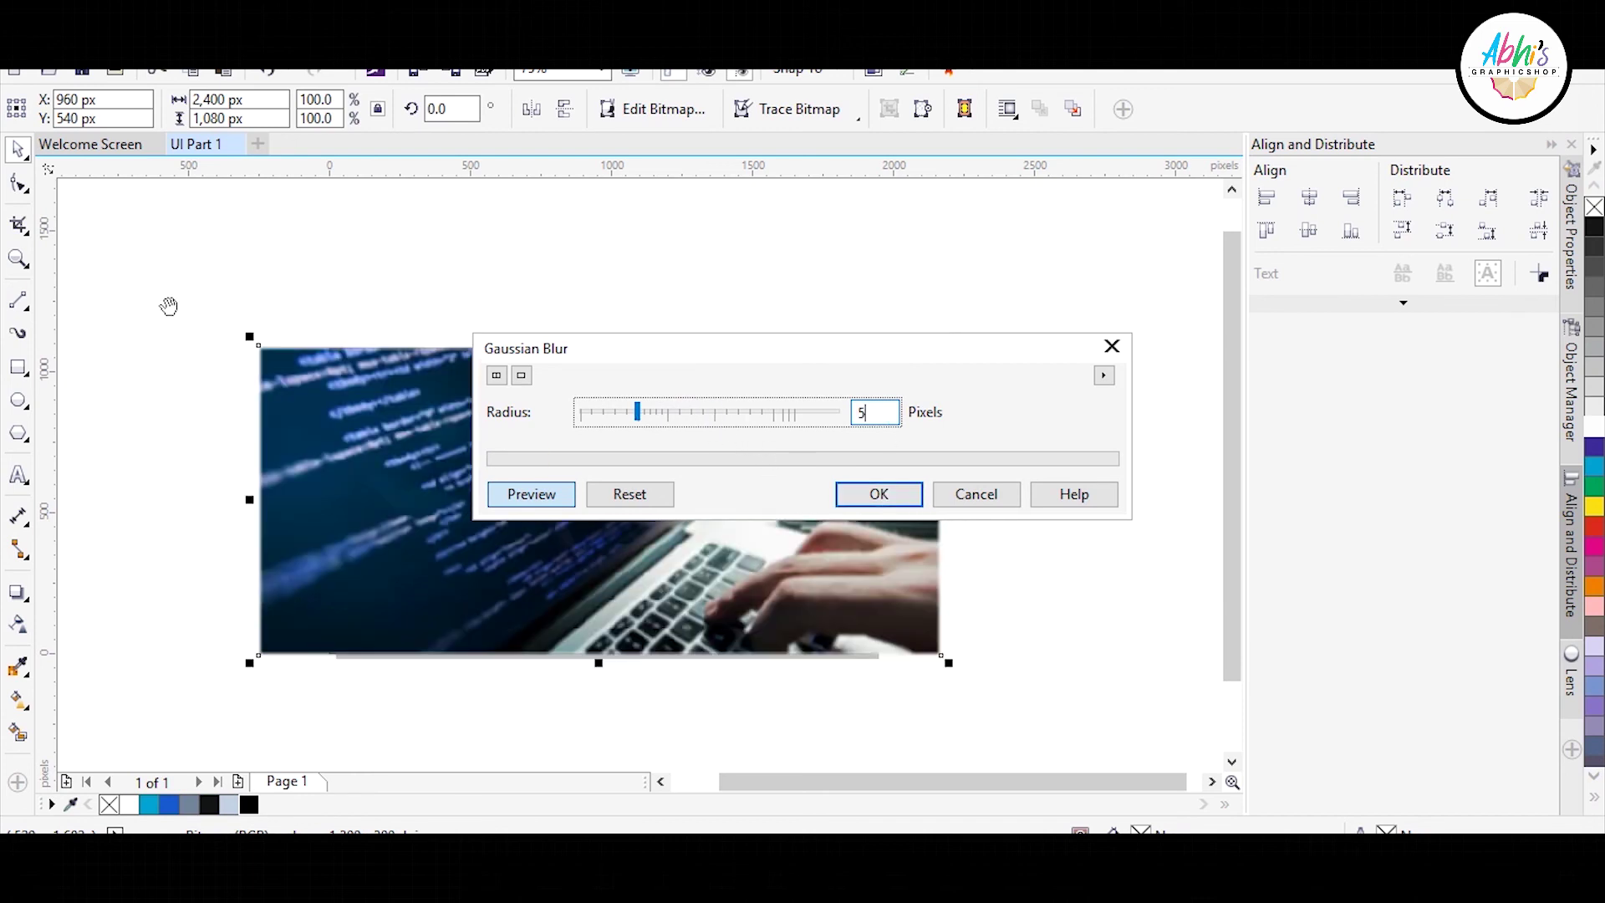
text(40)
click(896, 494)
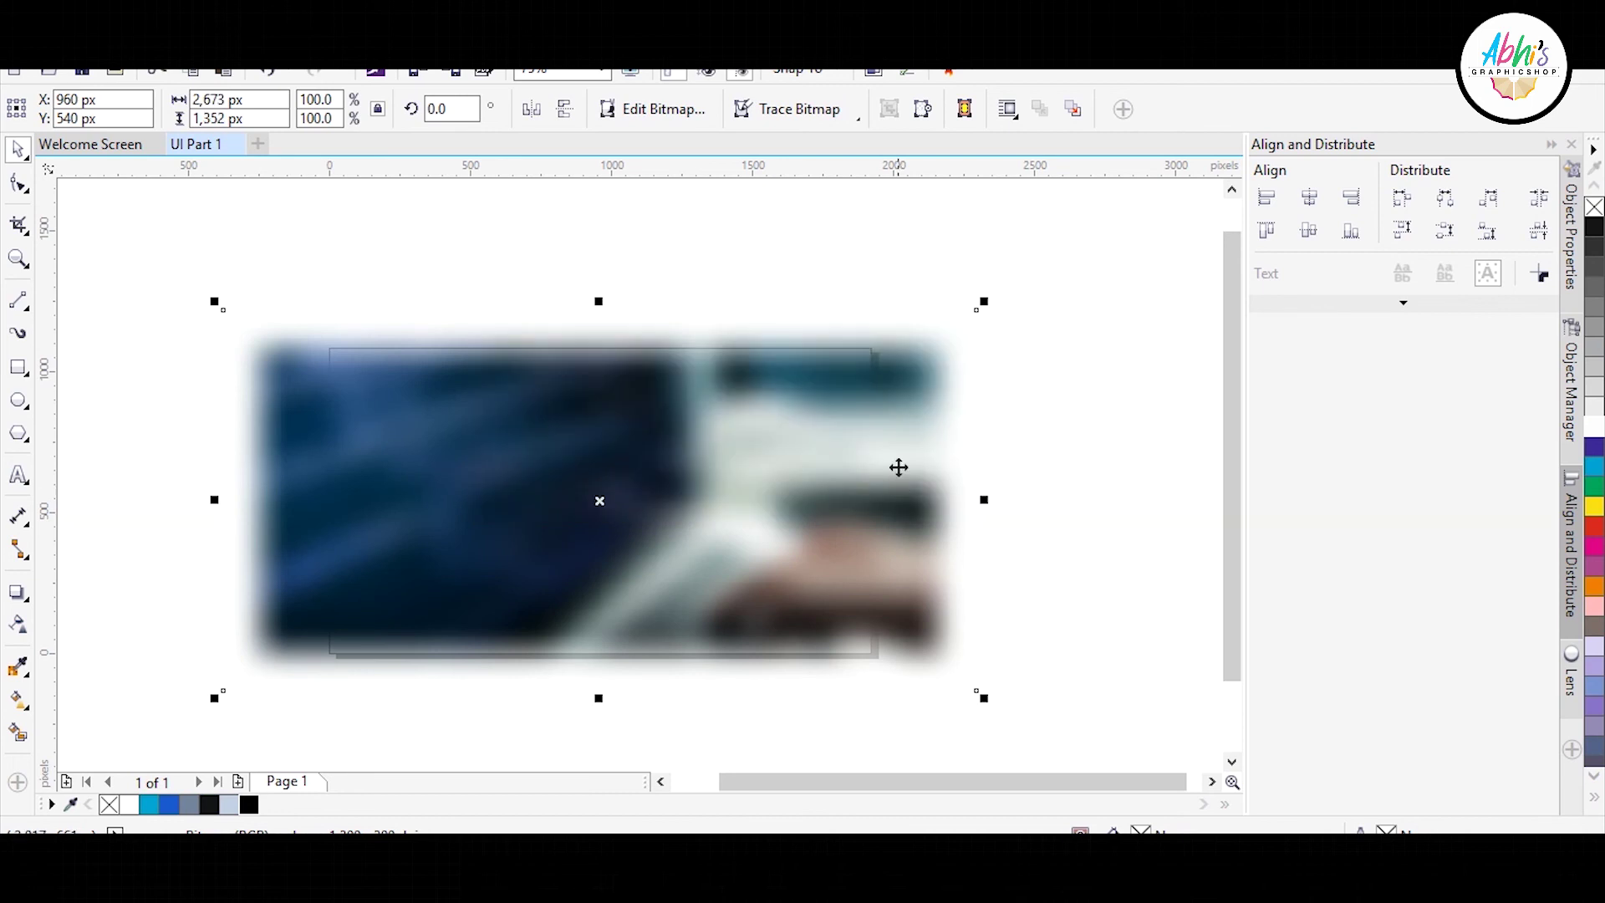
- Enlarge the blurred photo to about 3,238 × 1,638 px and shift it slightly to the right
drag(983, 302, 1064, 262)
drag(798, 409, 845, 410)
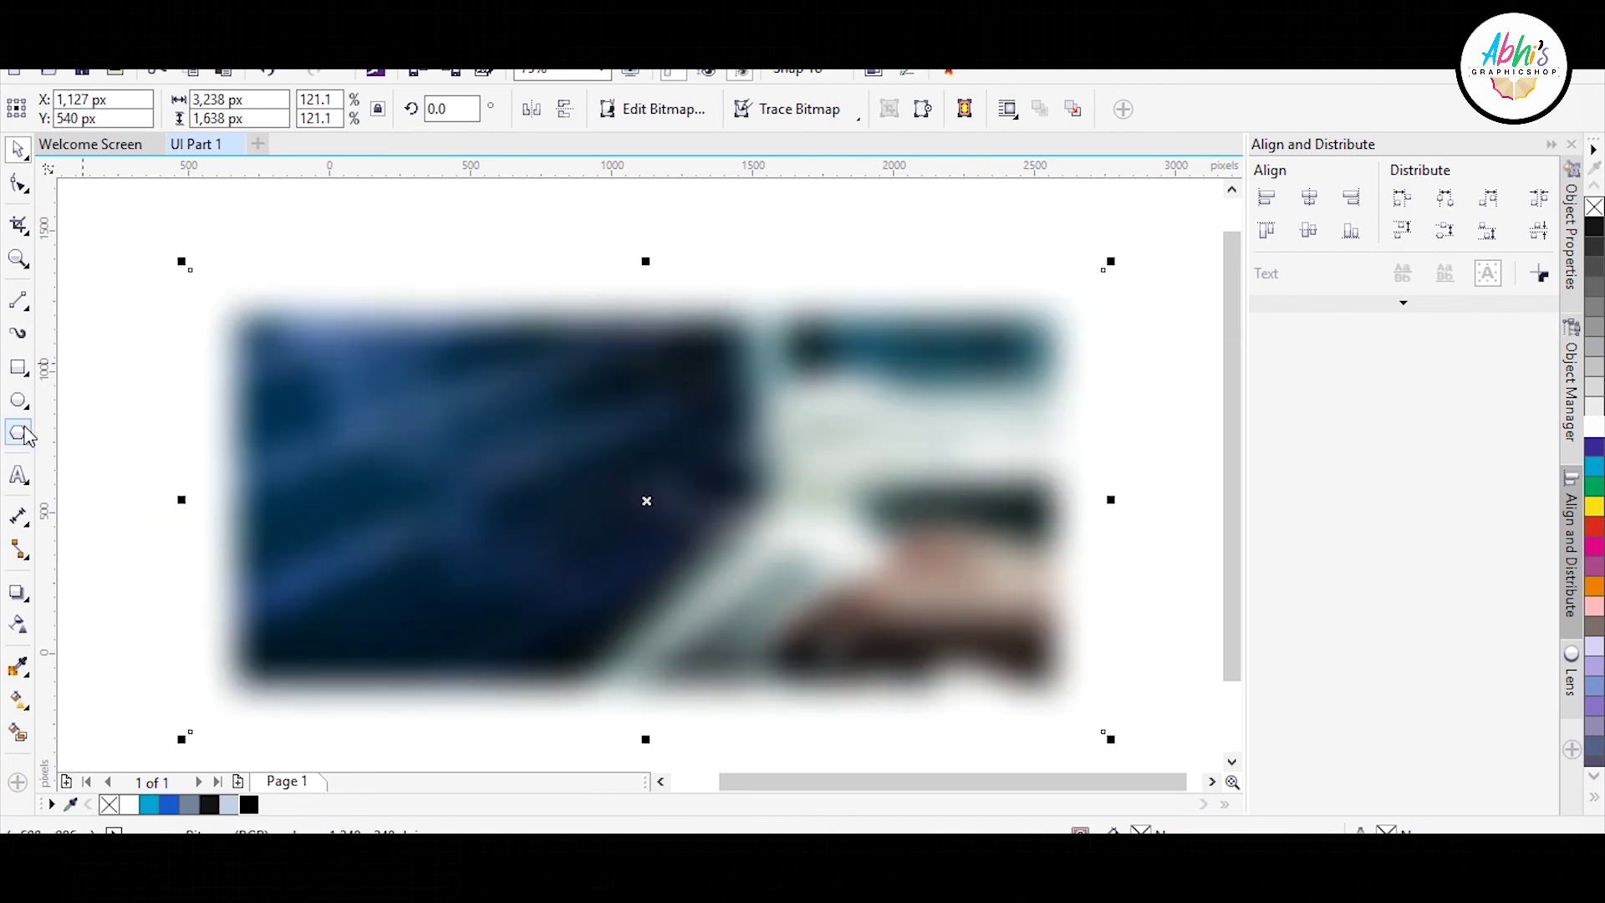
- Add a page-sized rectangle and PowerClip the blurred photo inside it as the background behind the login form
click(24, 369)
click(18, 149)
click(983, 358)
key(shift+Page_Down)
key(Escape)
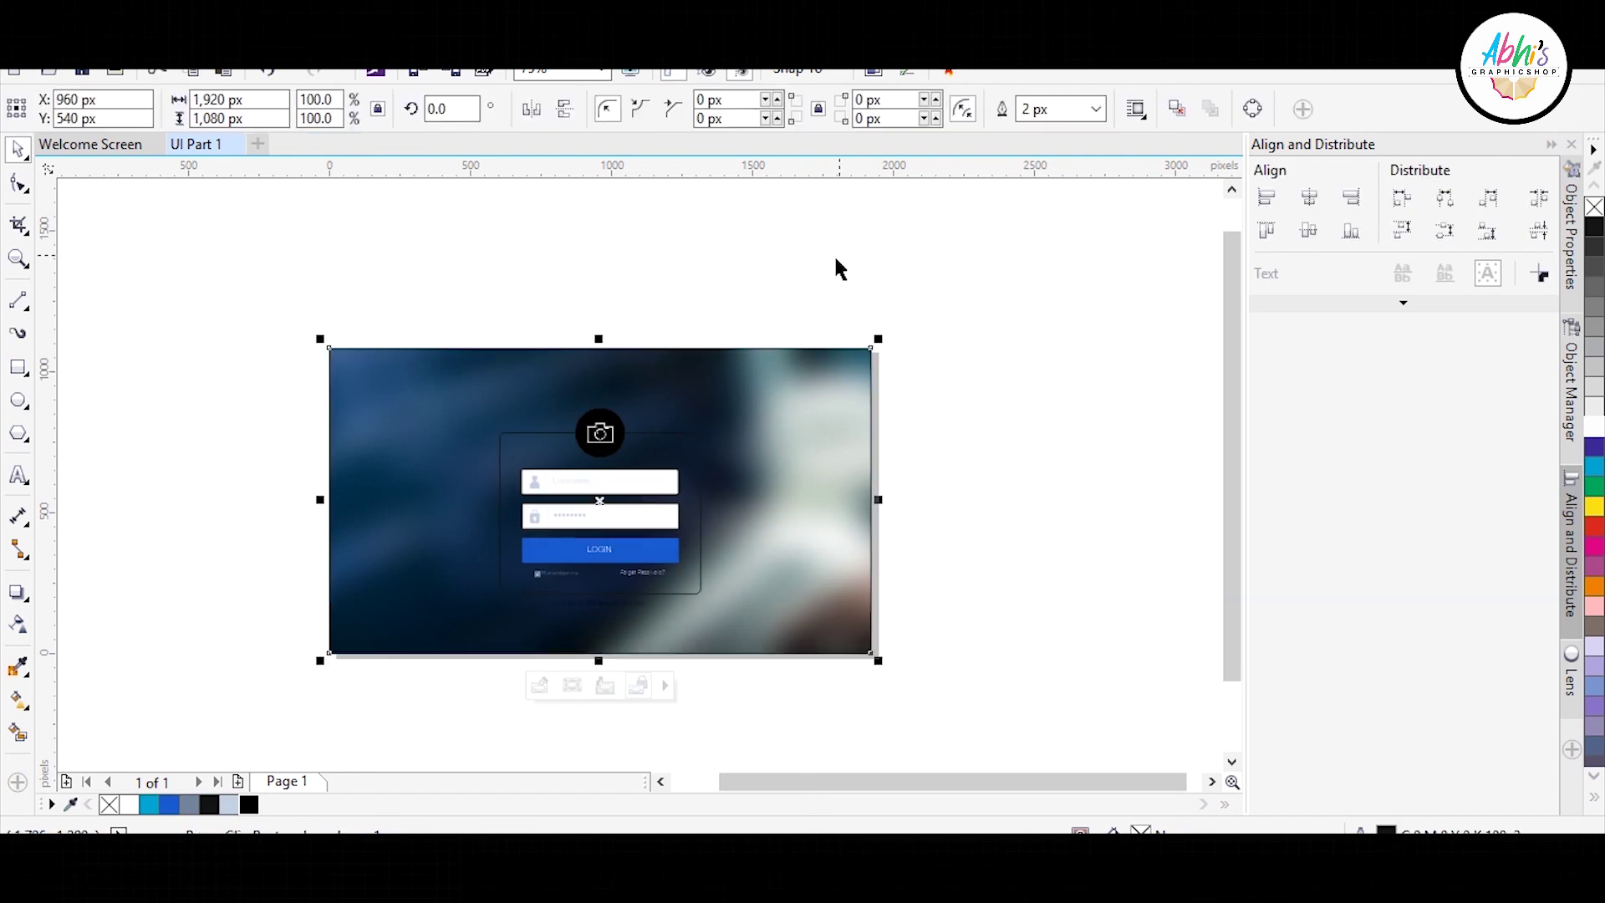
click(834, 254)
- Ungroup all the login card elements
scroll(596, 568, up, 1)
click(768, 345)
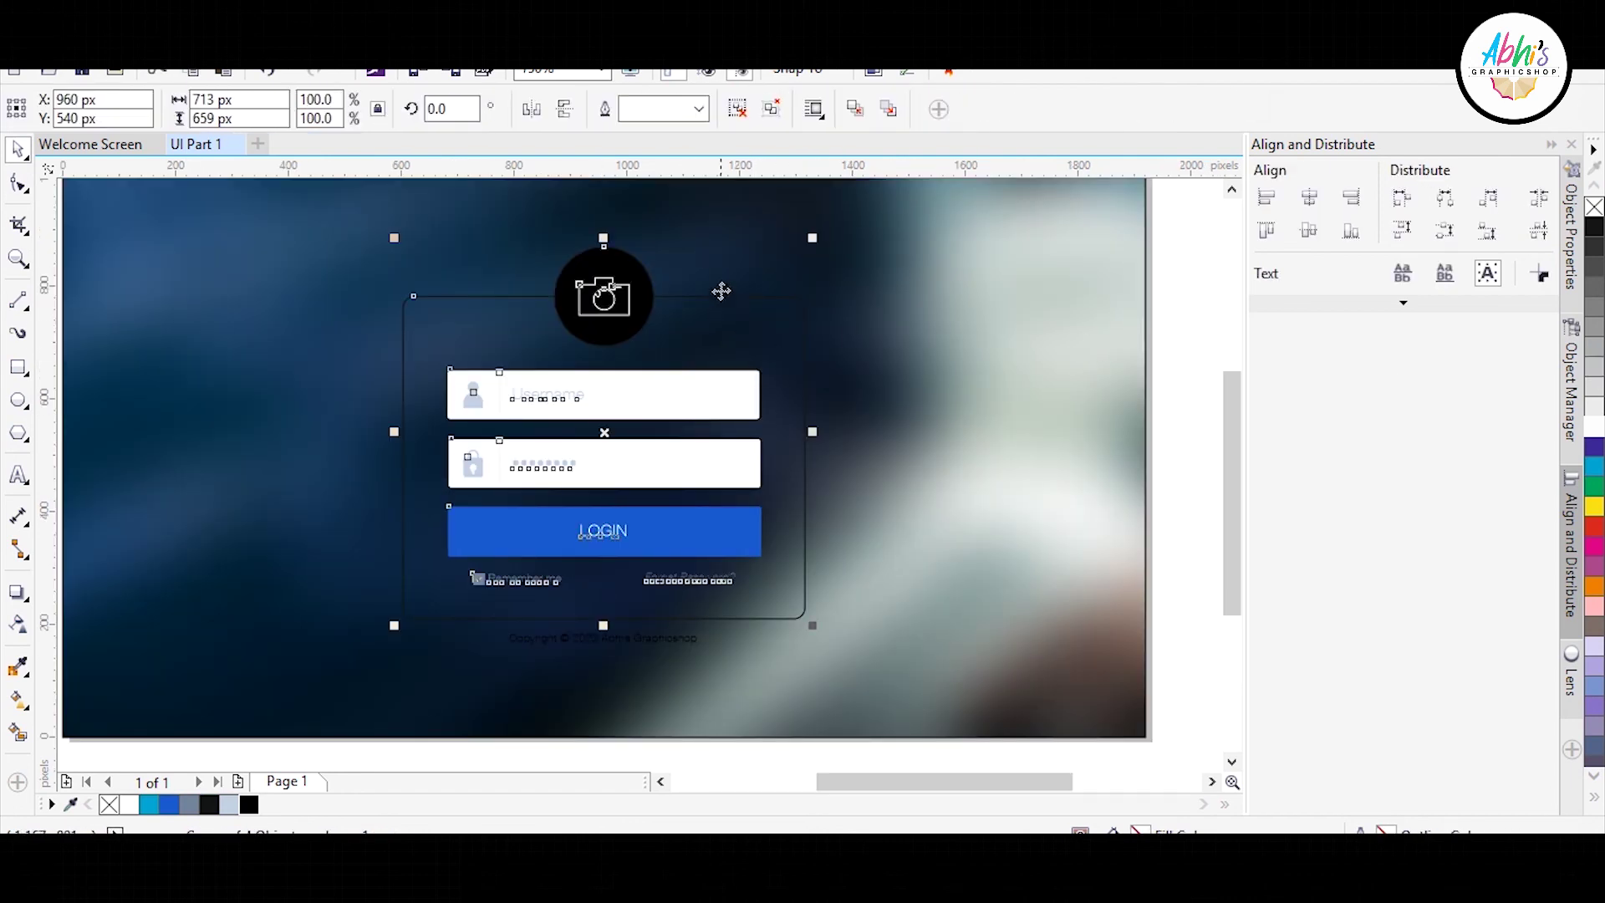
click(771, 109)
- Color the rounded card's outline and the copyright text white
click(855, 297)
click(788, 321)
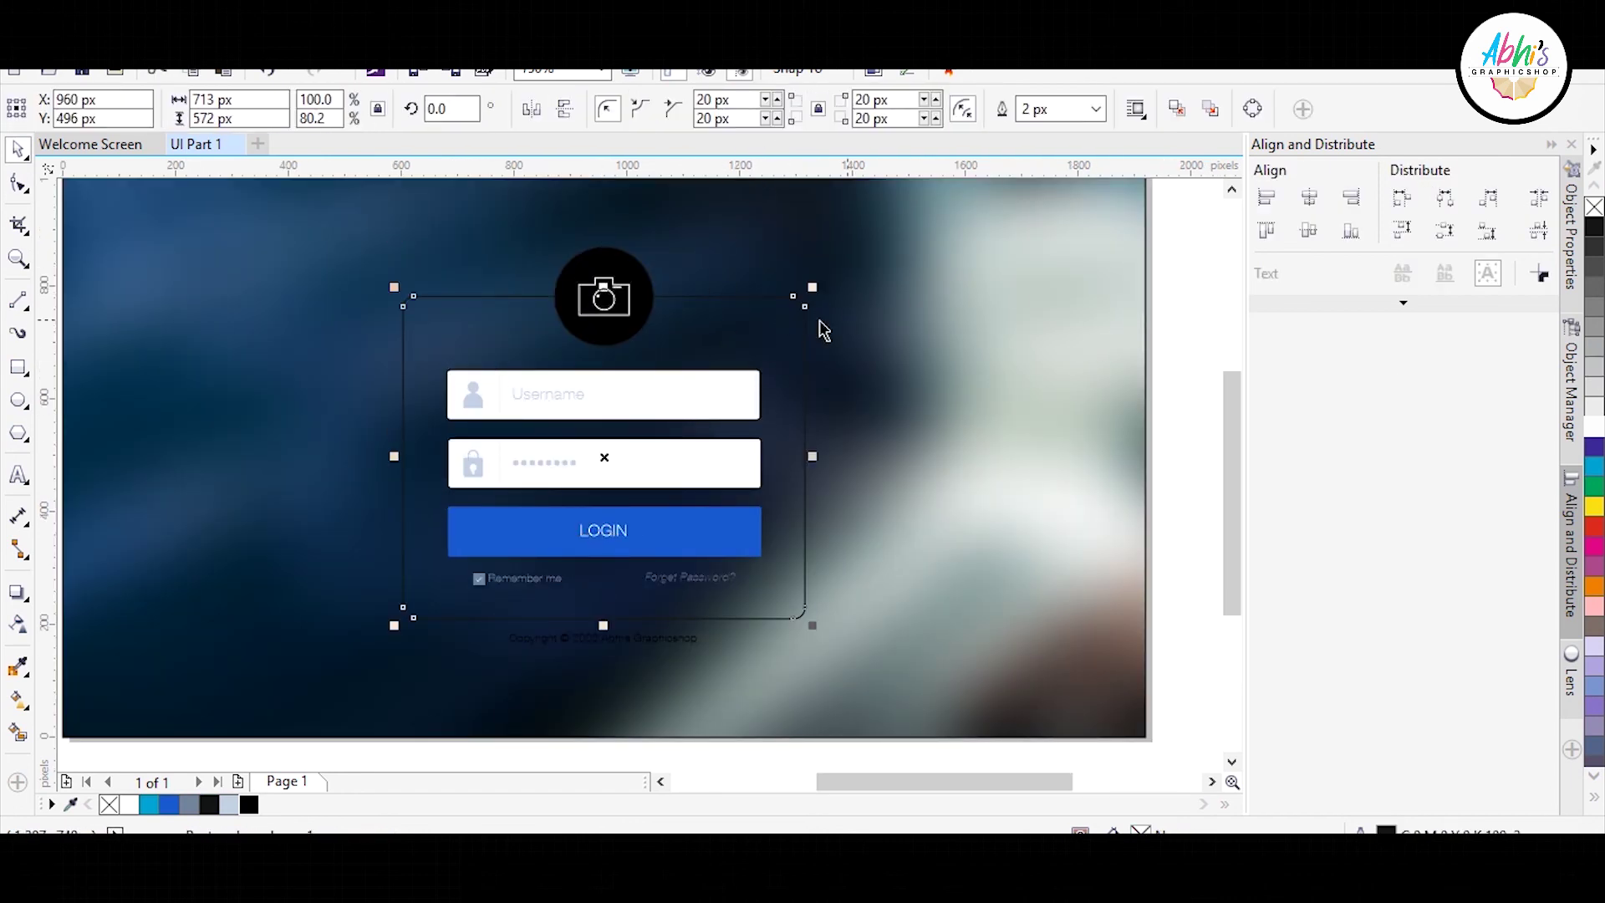
right_click(1594, 428)
click(668, 652)
click(663, 642)
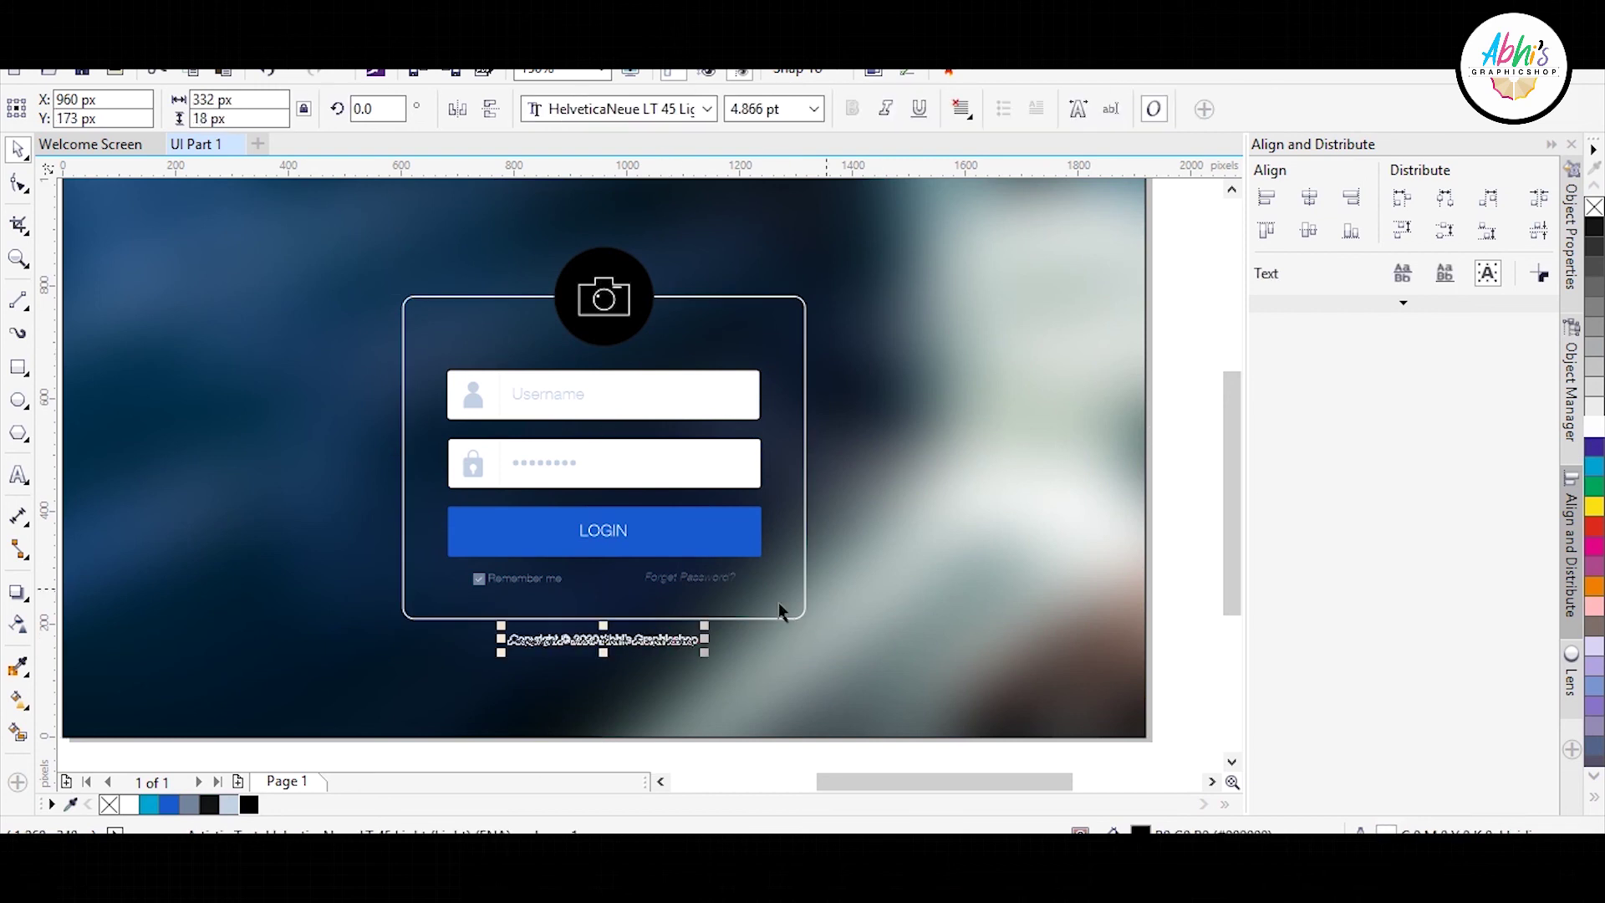
- Remove the outline from the page-sized background rectangle
click(891, 434)
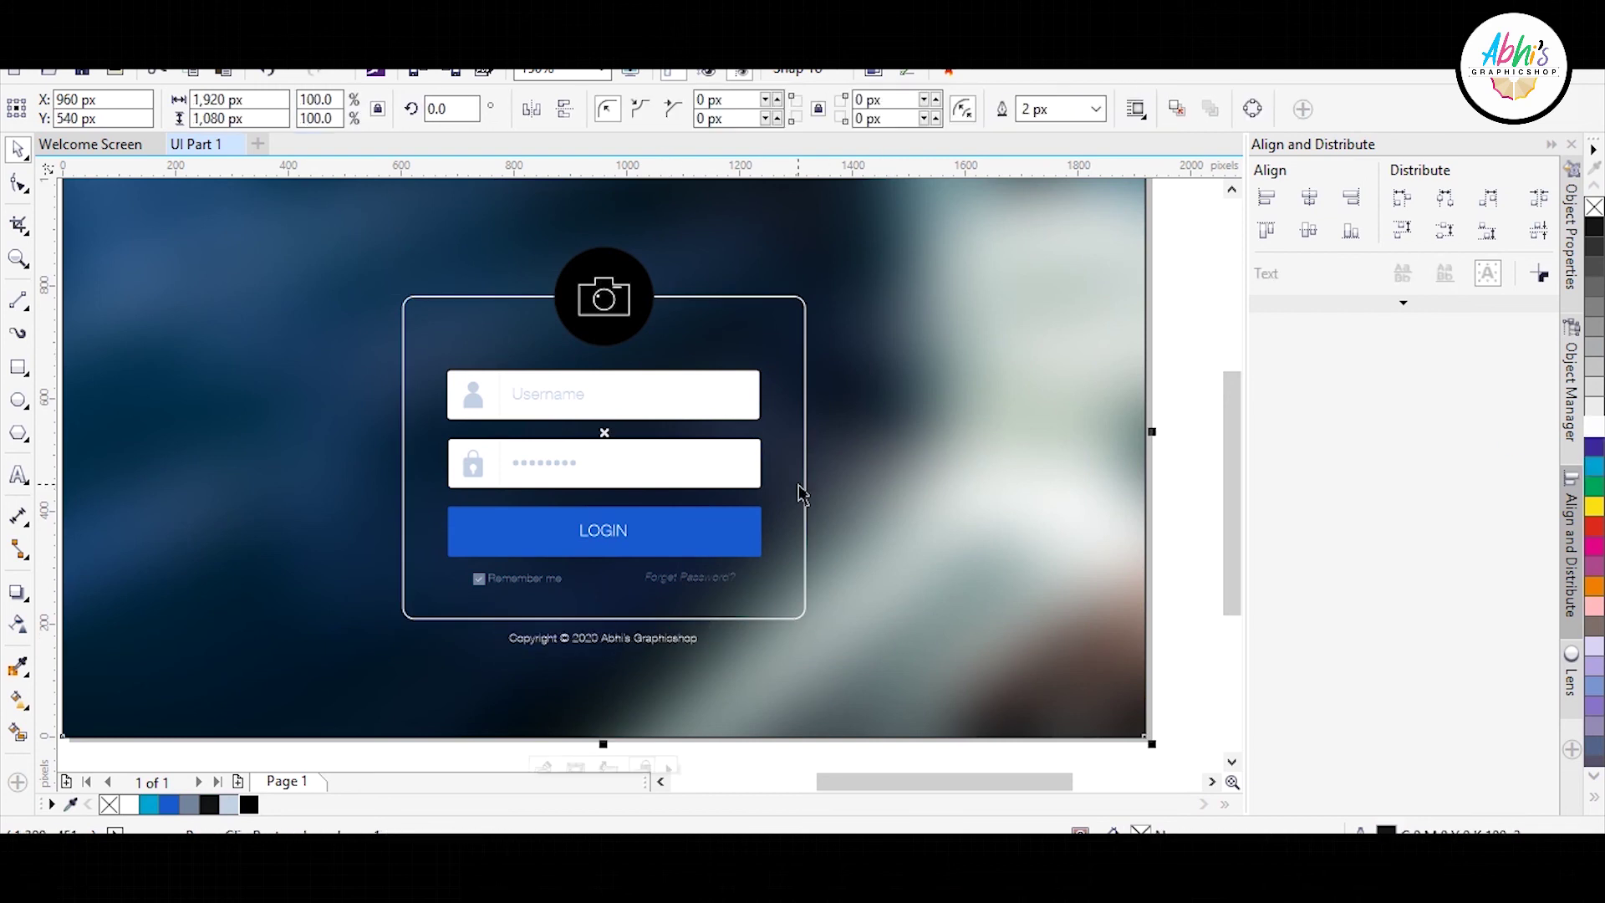
scroll(711, 506, down, 1)
scroll(744, 443, up, 1)
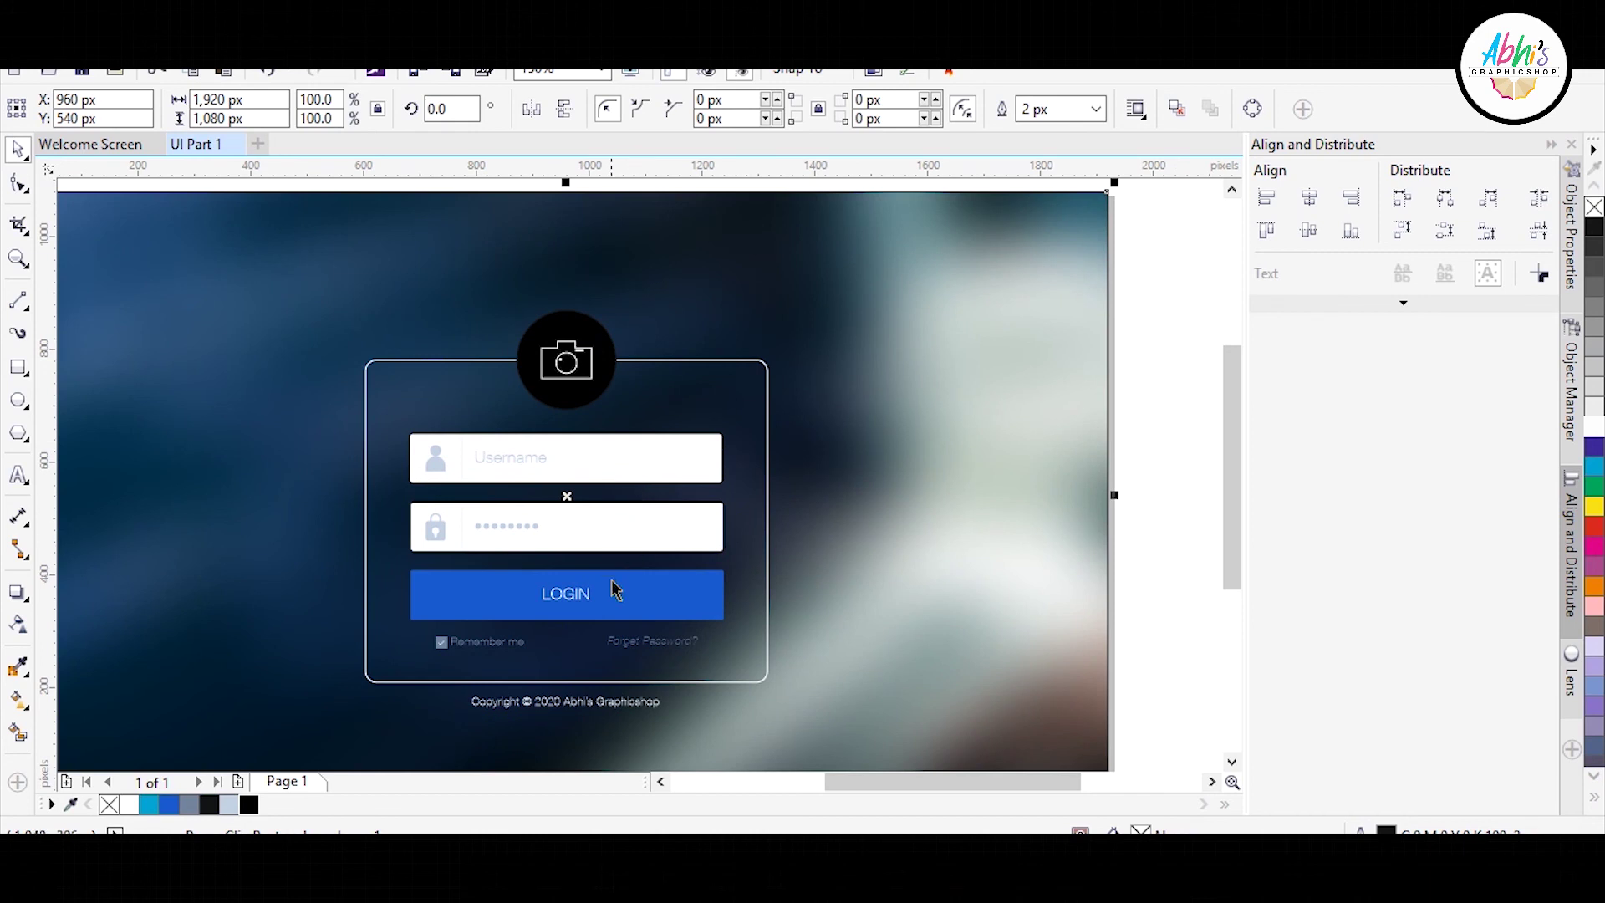
scroll(616, 612, down, 1)
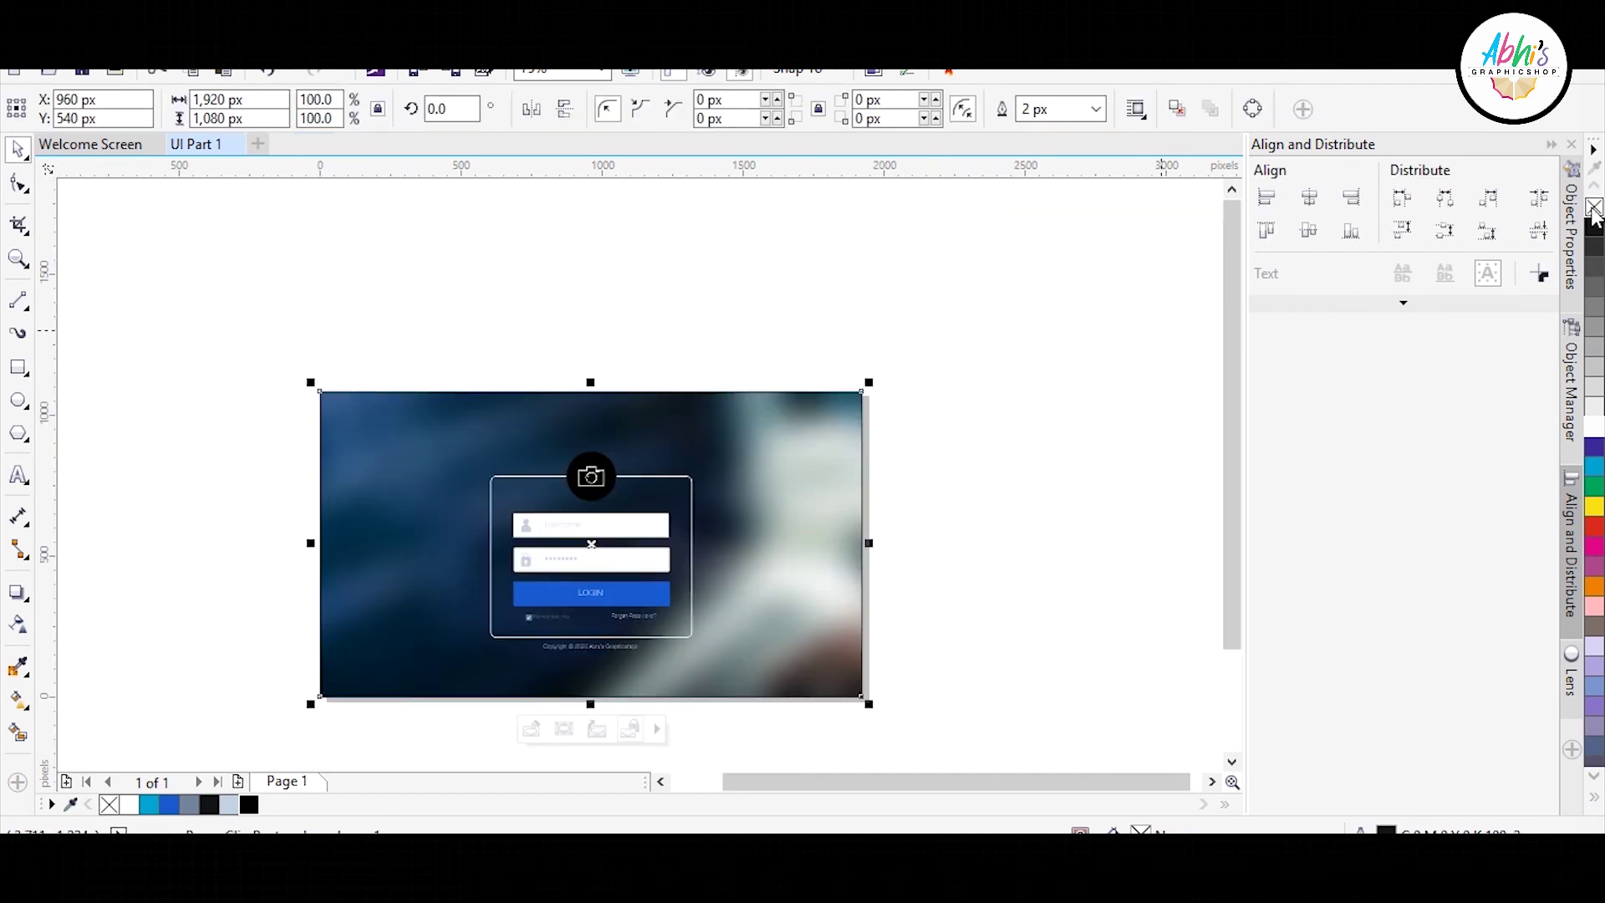
click(973, 449)
- Set the rounded card's outline width to 1 px
click(650, 495)
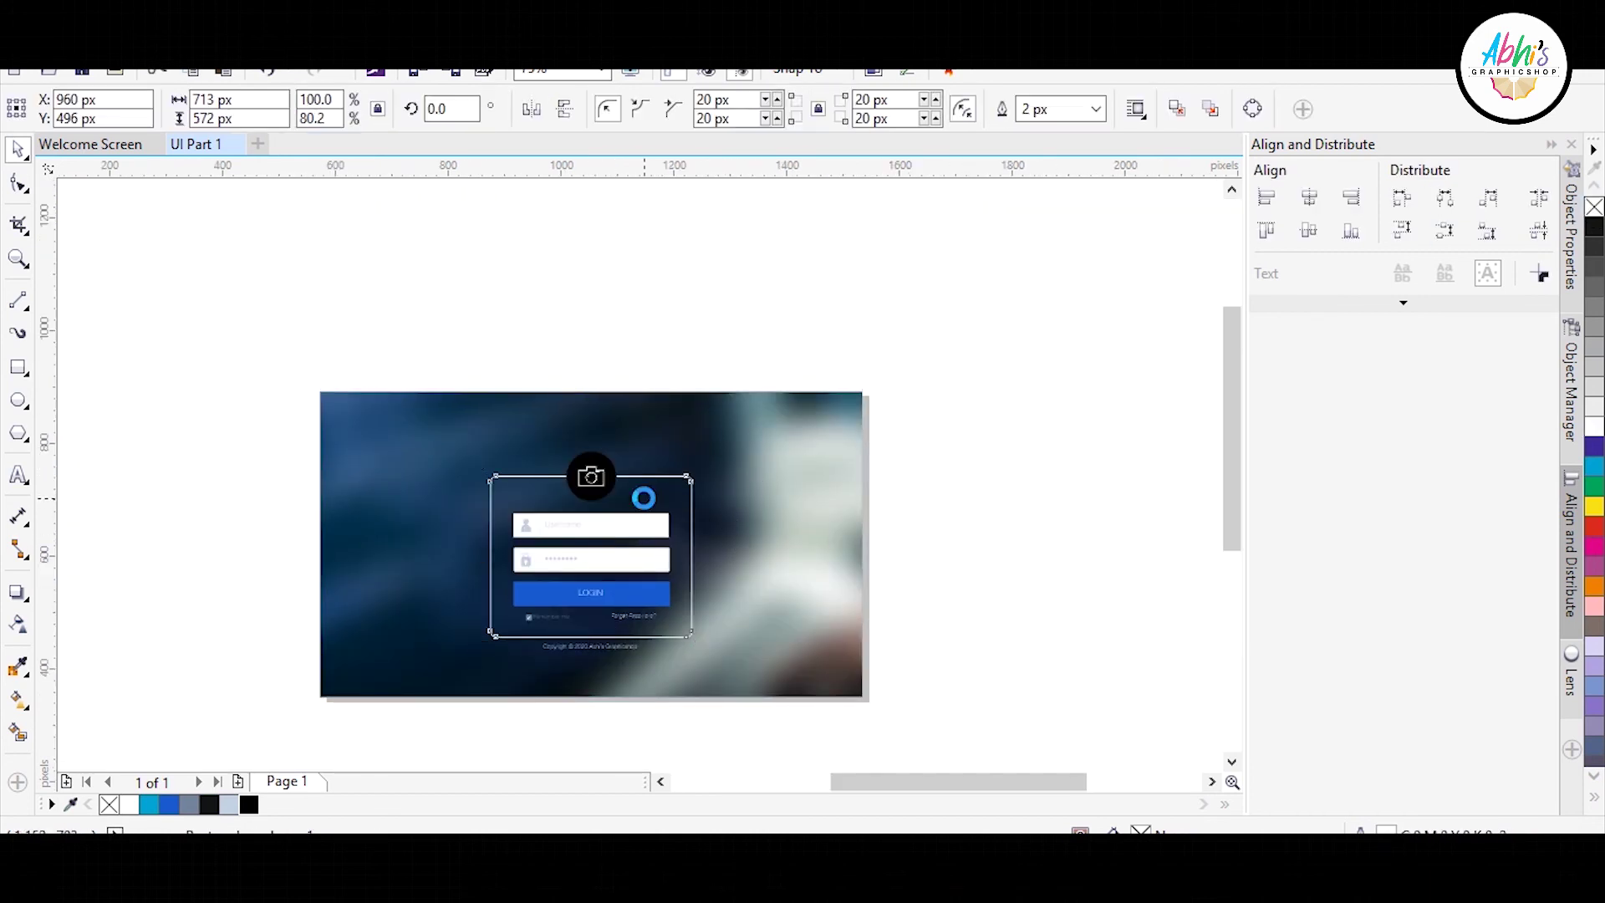
scroll(643, 499, up, 1)
drag(1052, 109, 406, 105)
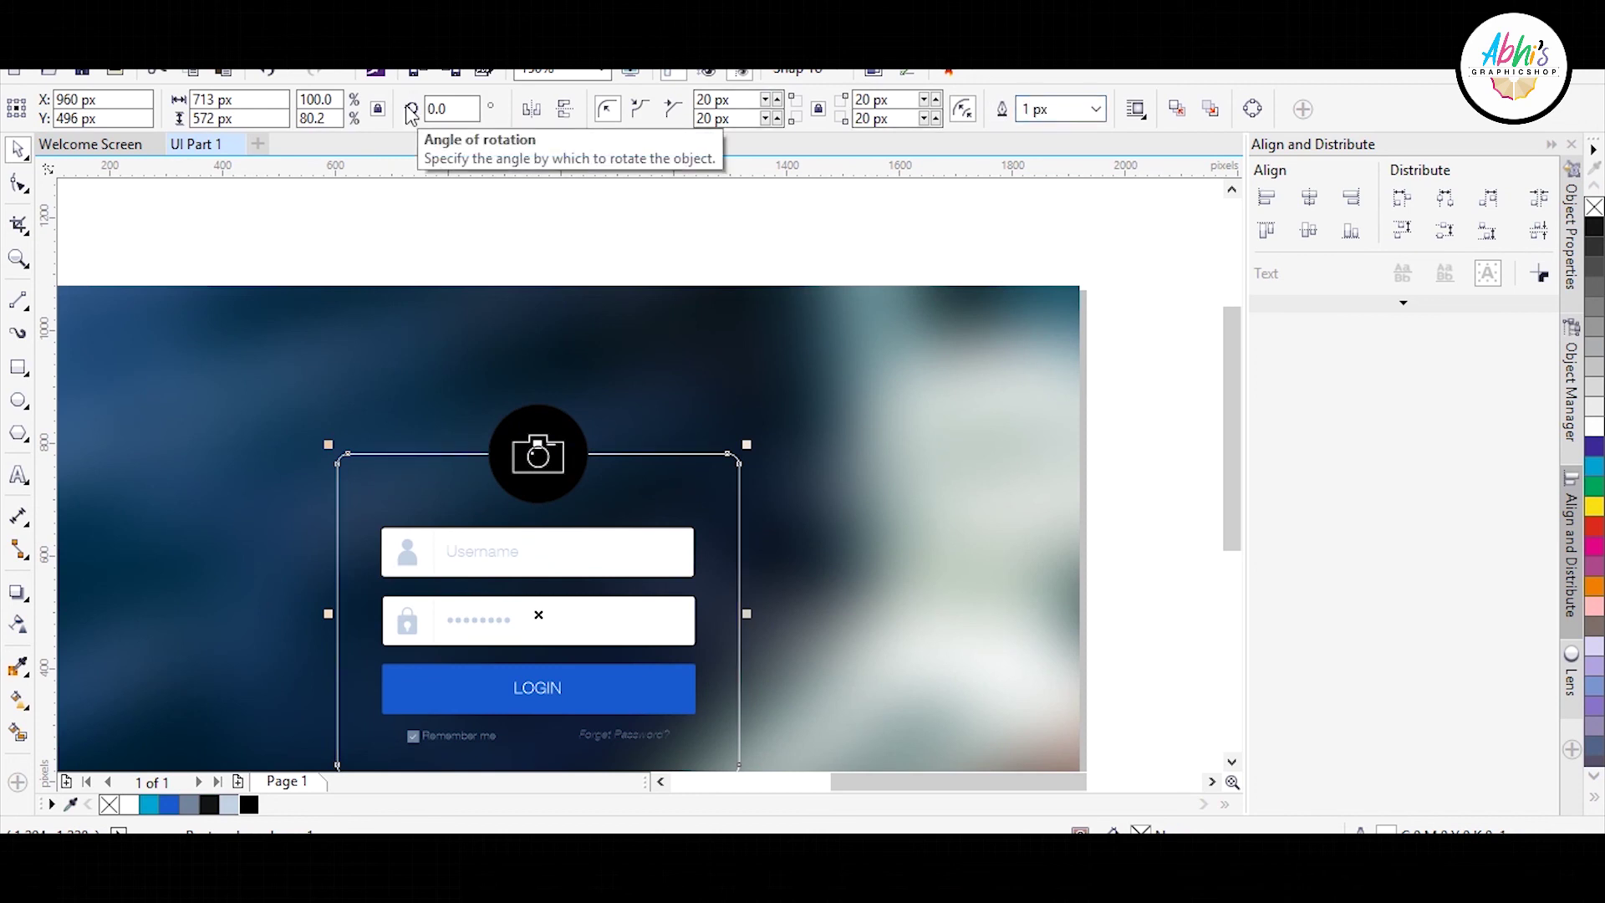
- Apply a uniform transparency to the rounded card outline
click(19, 624)
click(52, 112)
click(19, 149)
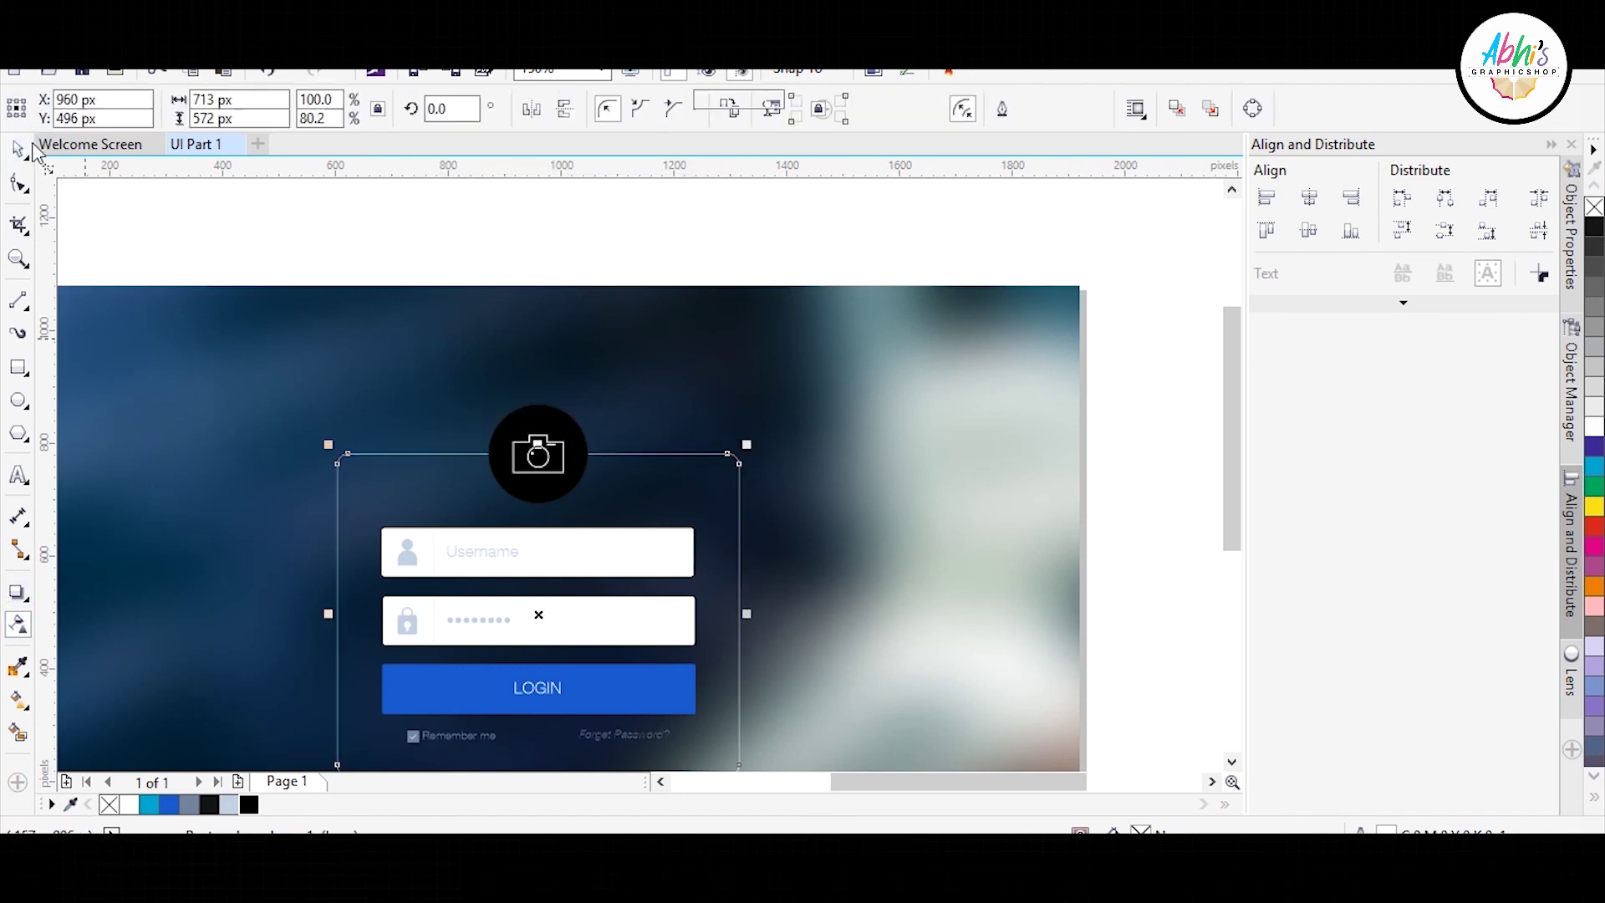
click(652, 260)
- Fill the "Remember me" and "Forget Password?" texts white
scroll(652, 262, down, 1)
scroll(584, 488, up, 1)
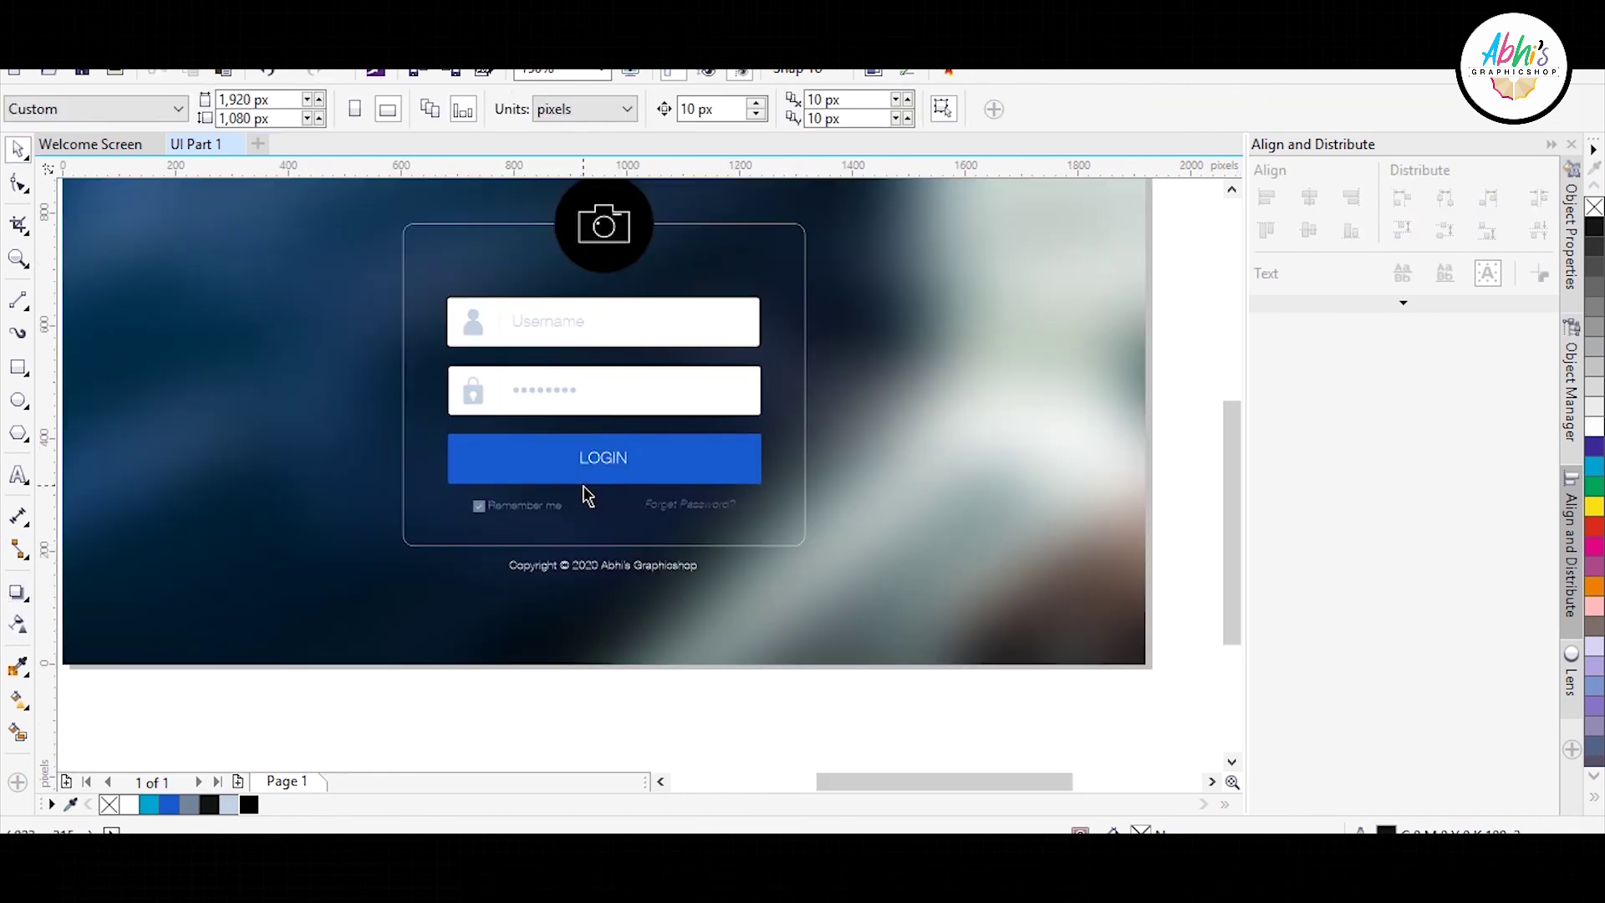
click(19, 183)
click(519, 509)
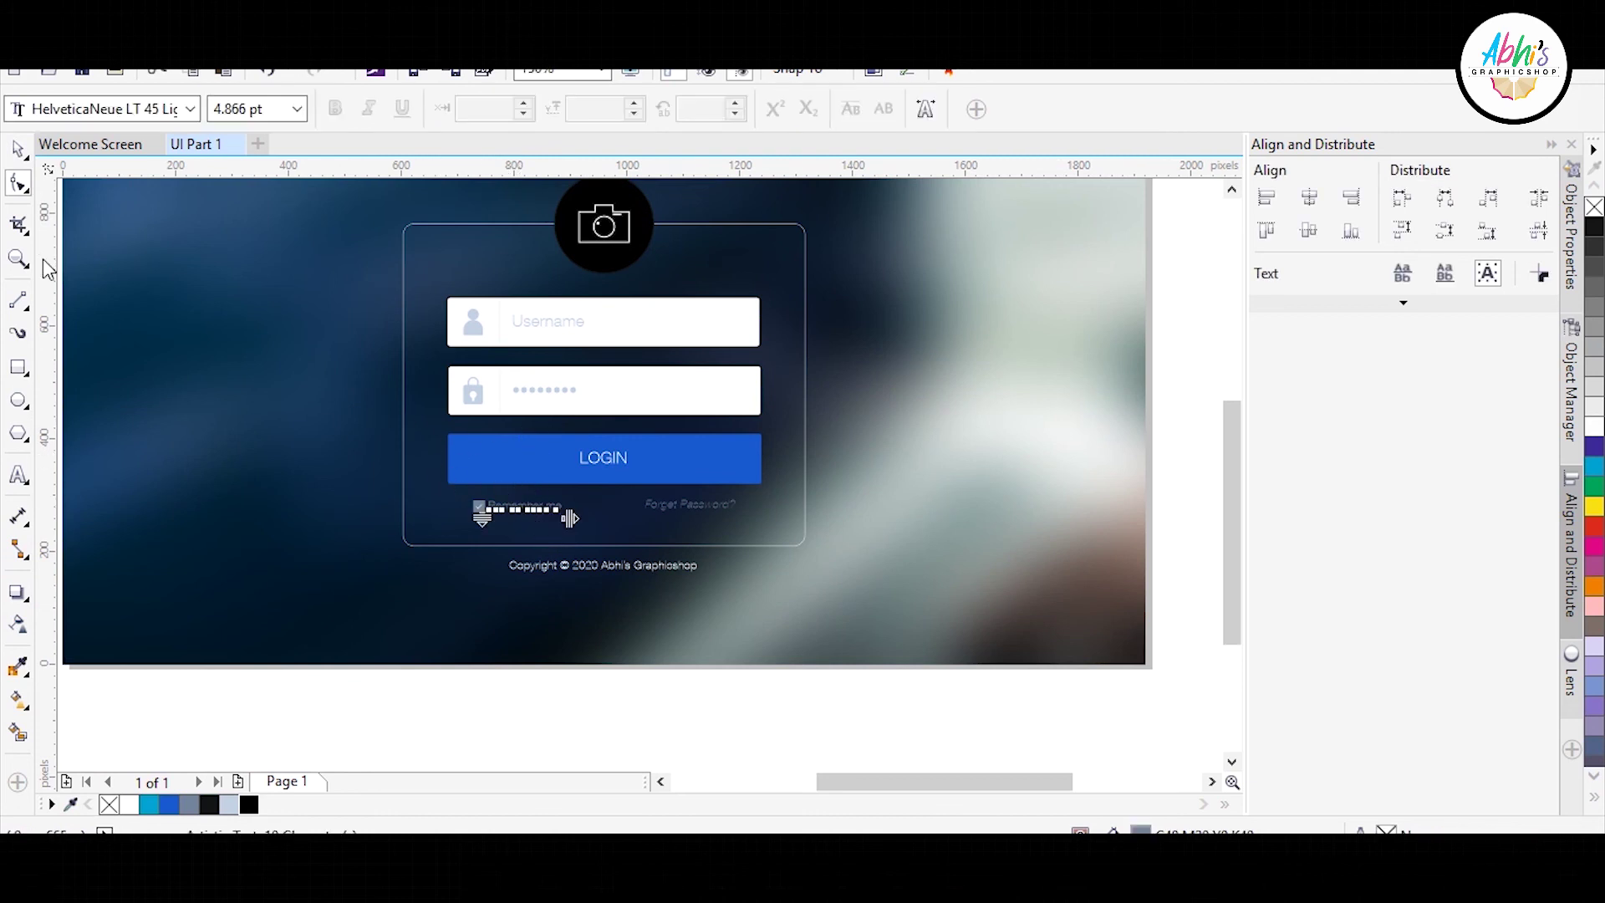
click(18, 150)
click(700, 506)
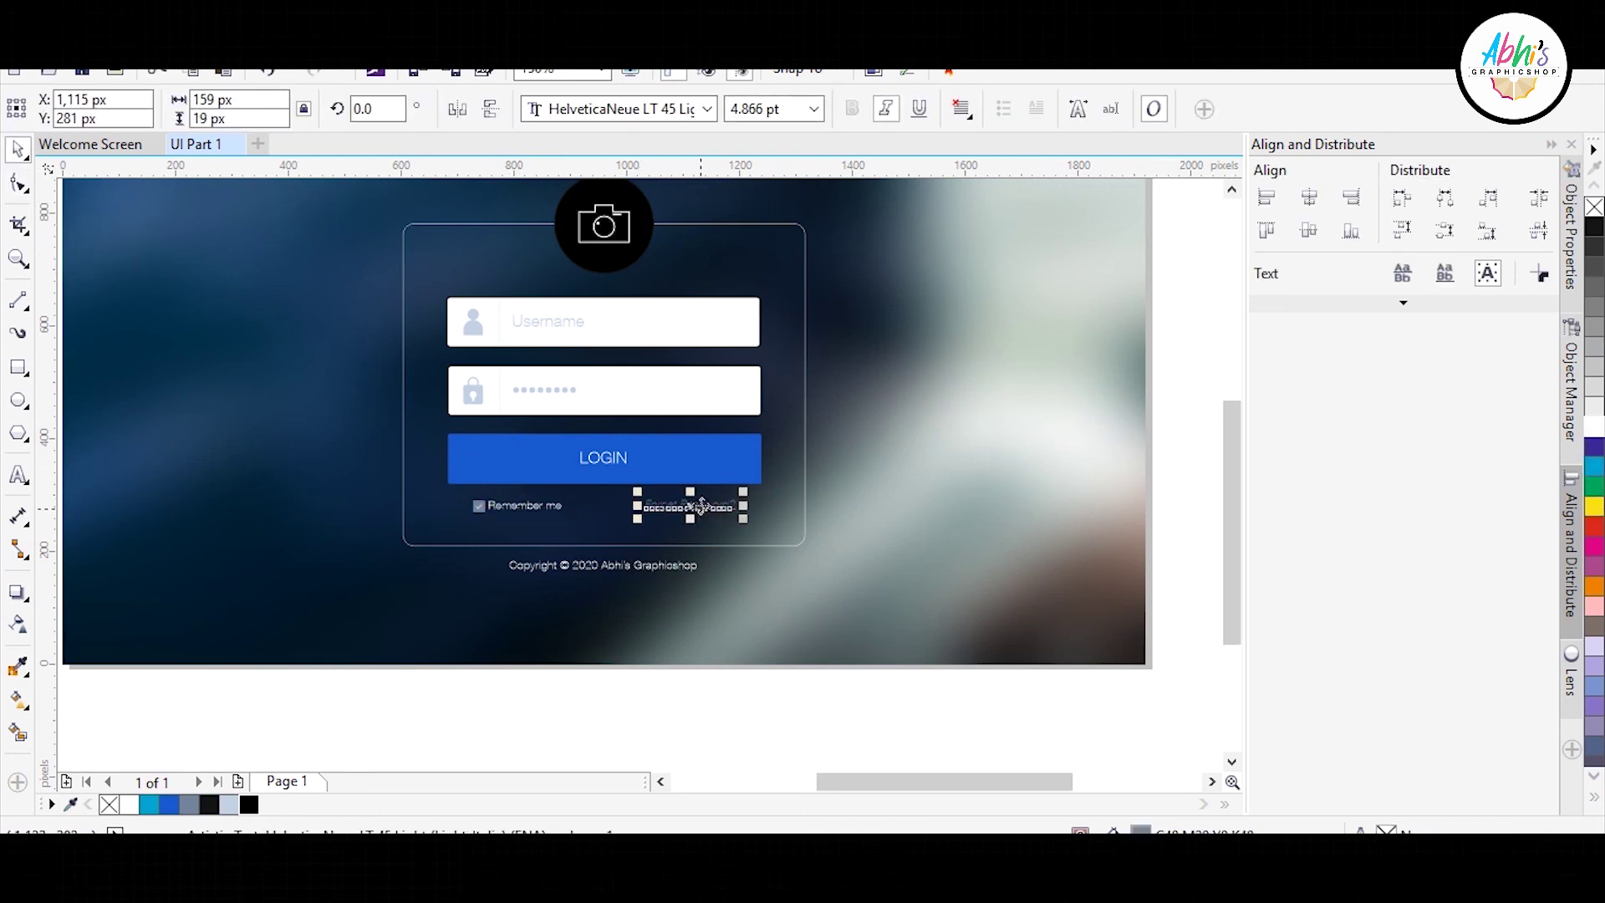
scroll(502, 508, up, 2)
scroll(376, 512, down, 1)
scroll(756, 464, up, 1)
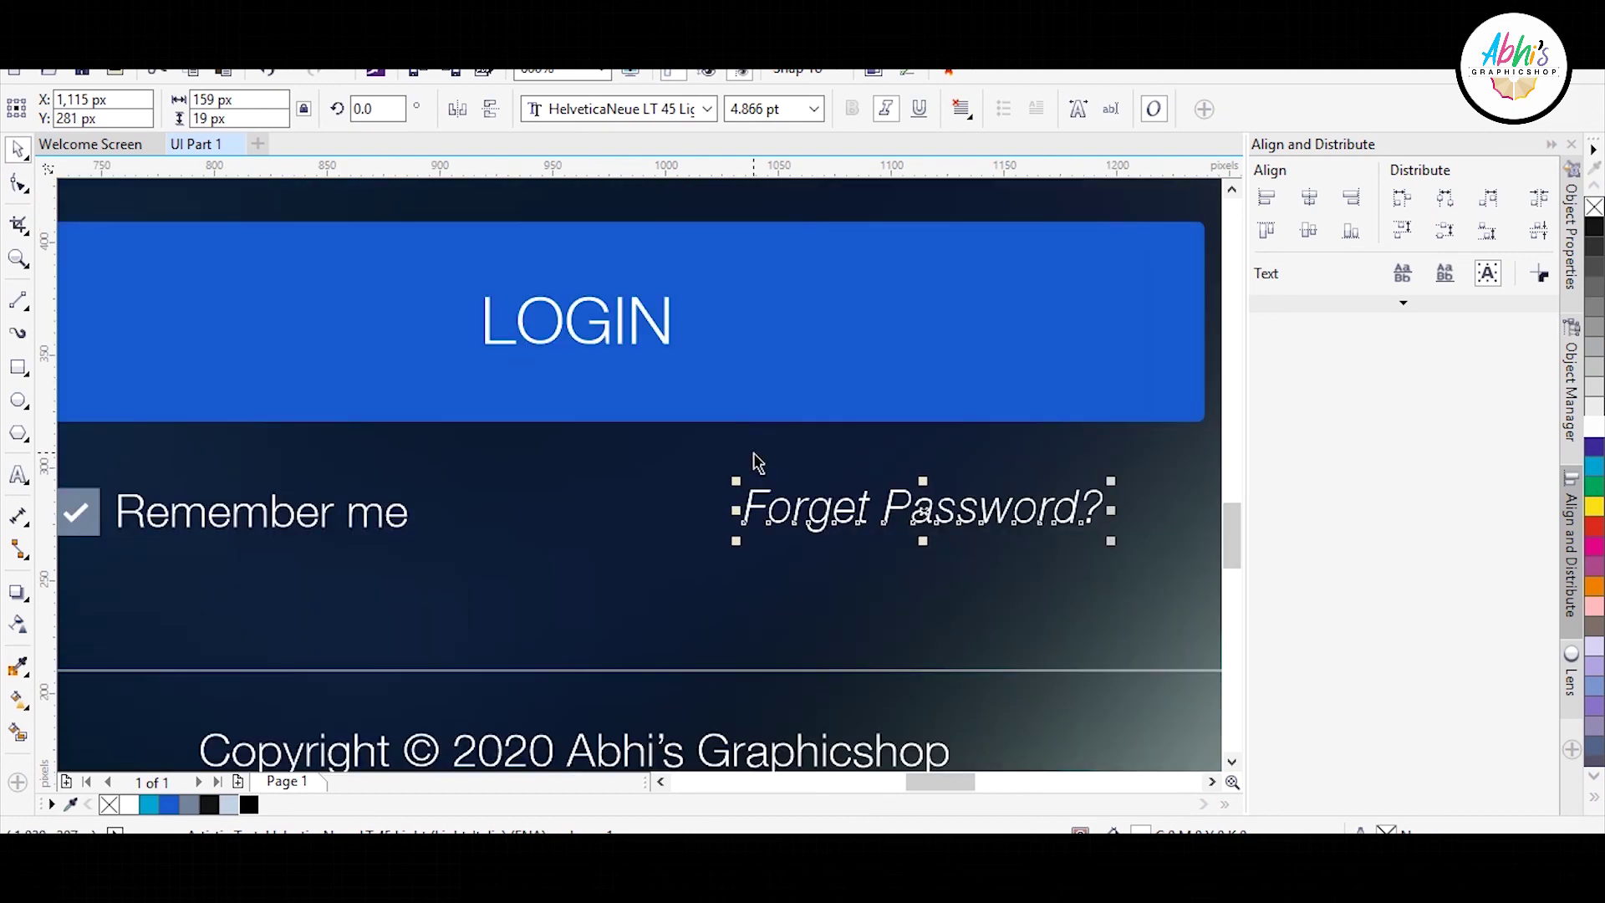
click(397, 514)
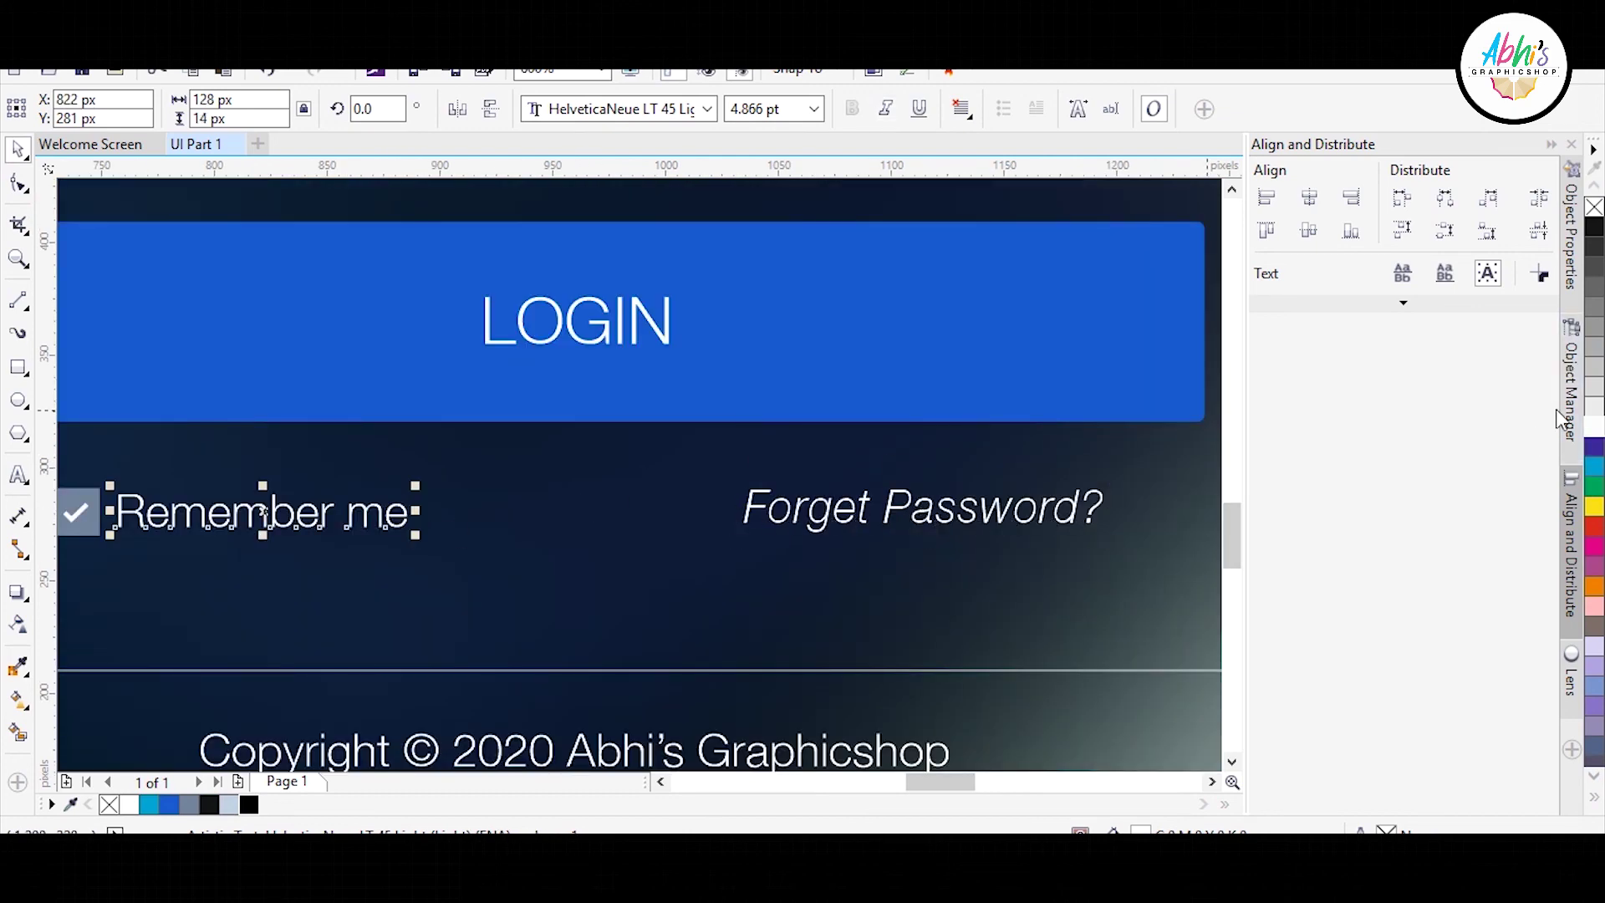
scroll(467, 503, down, 1)
scroll(399, 535, down, 1)
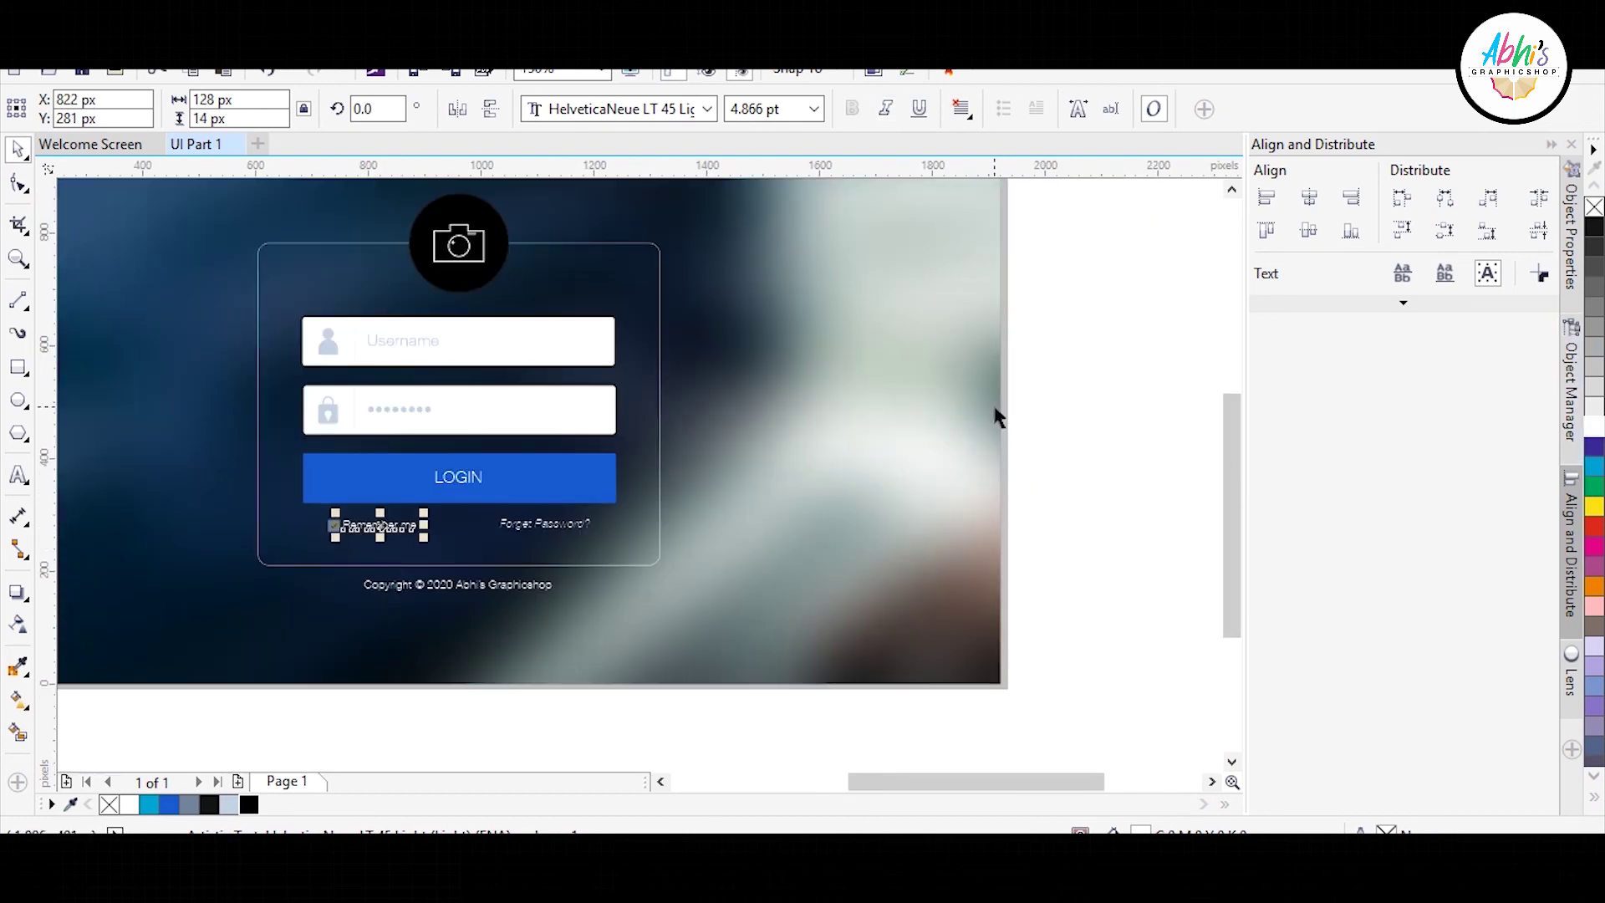
click(1013, 417)
scroll(893, 536, down, 1)
click(18, 260)
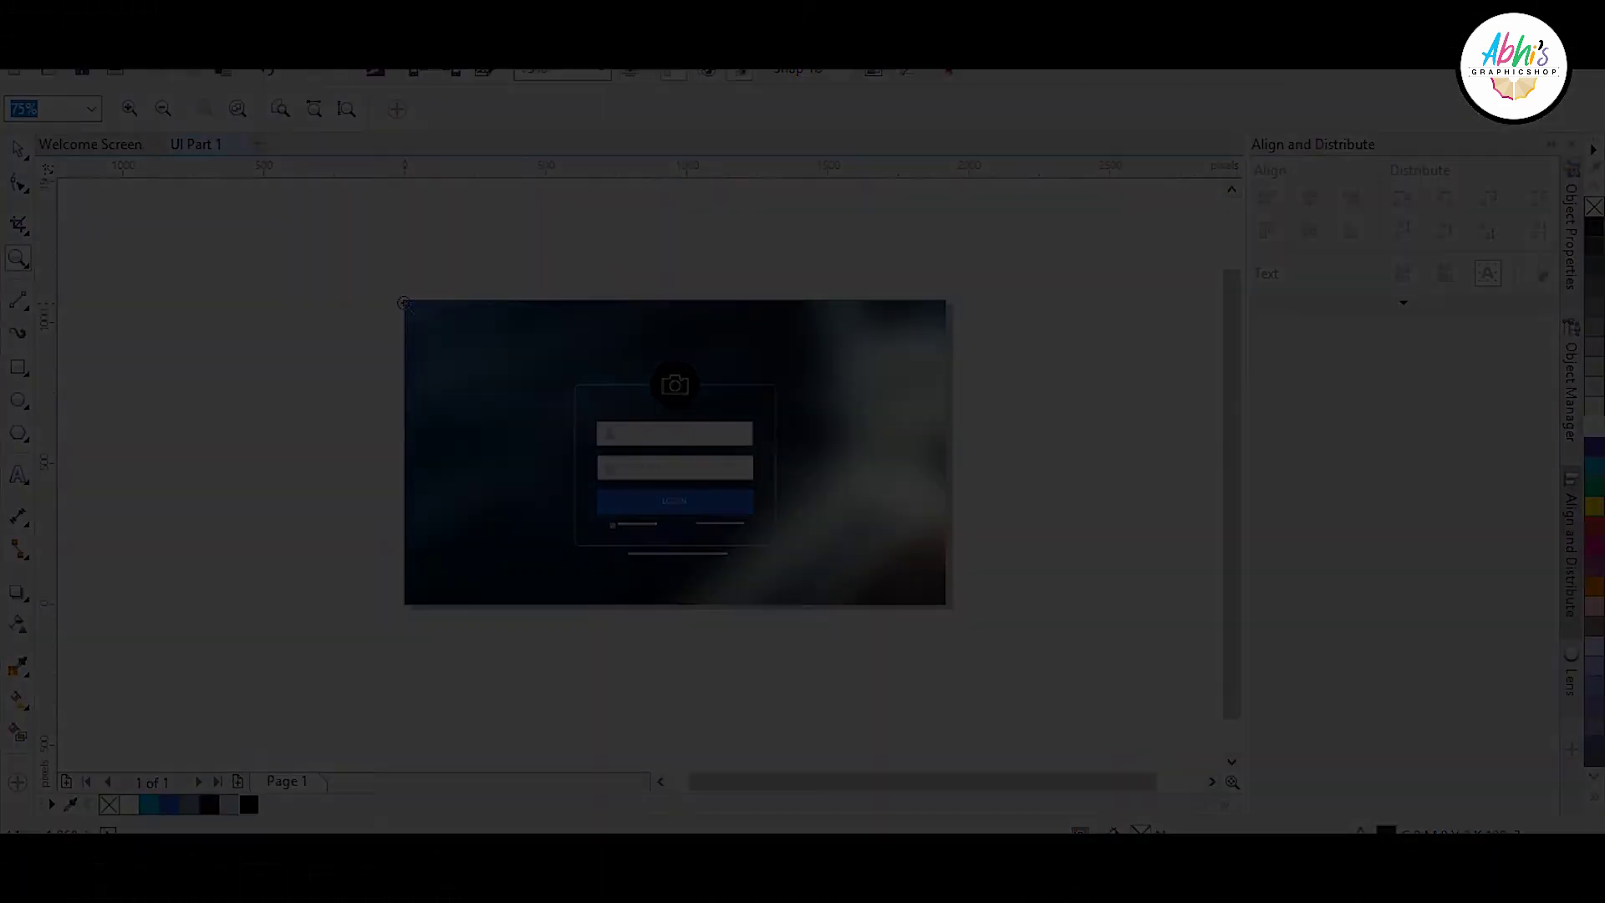